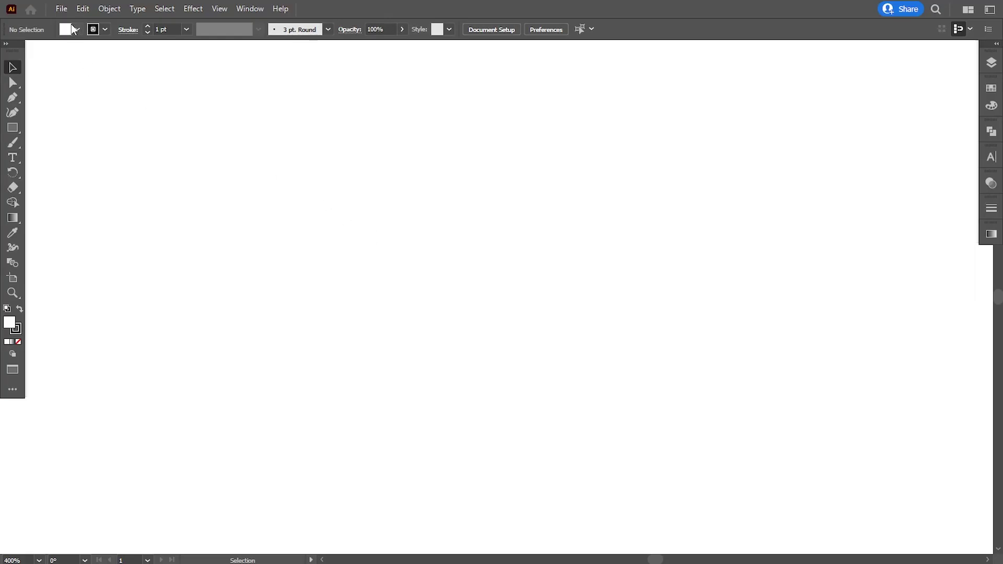
# Step: Start a new A4 print document named Corporate business flyer
pyautogui.click(61, 8)
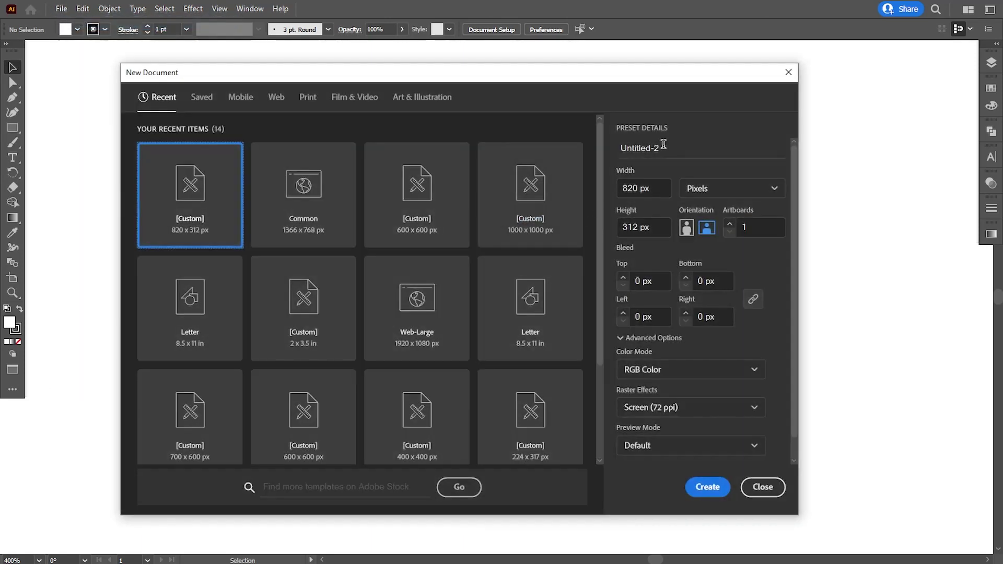
pyautogui.moveTo(663, 144); pyautogui.dragTo(631, 150)
pyautogui.write('C')
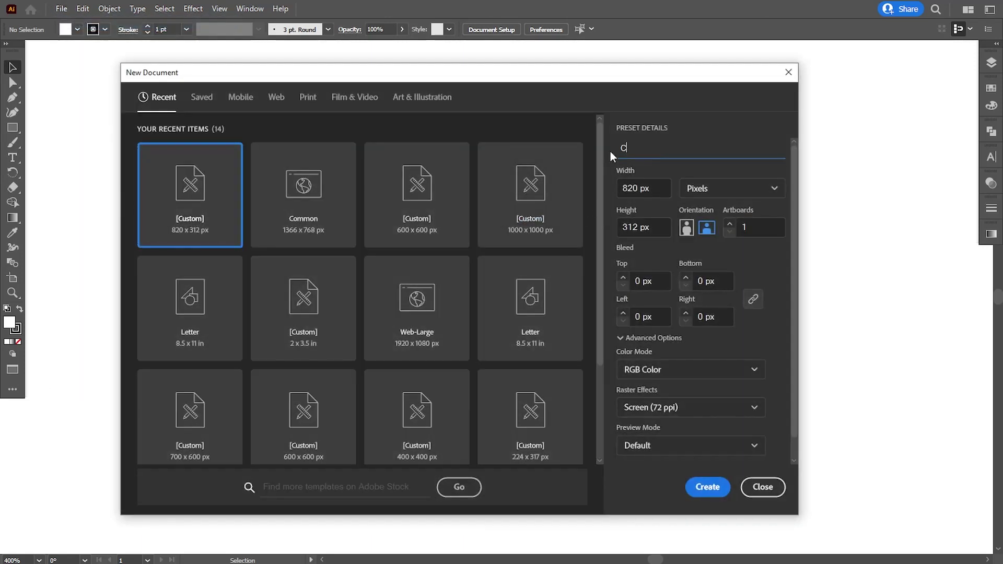
pyautogui.write('orporate business flyer')
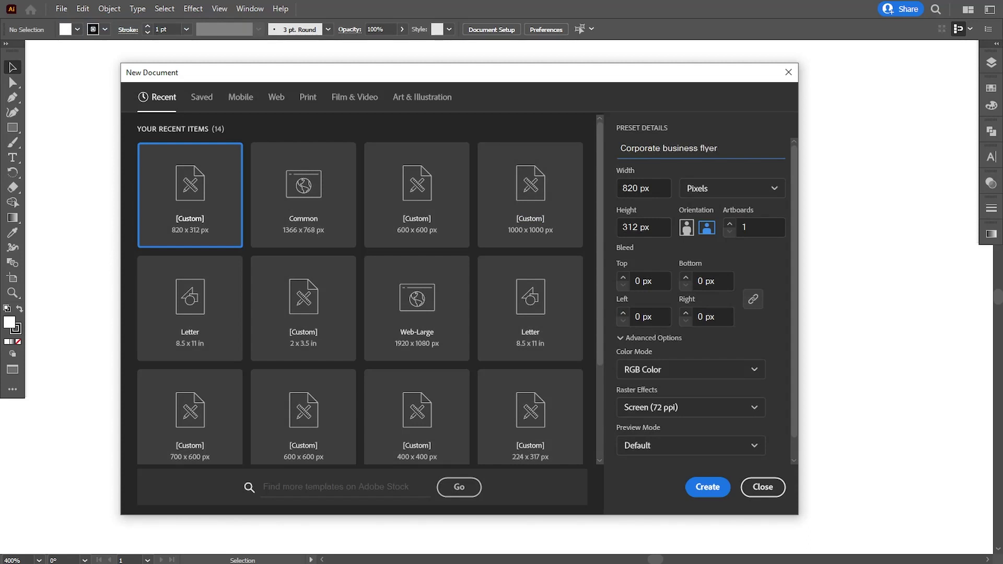
pyautogui.click(308, 98)
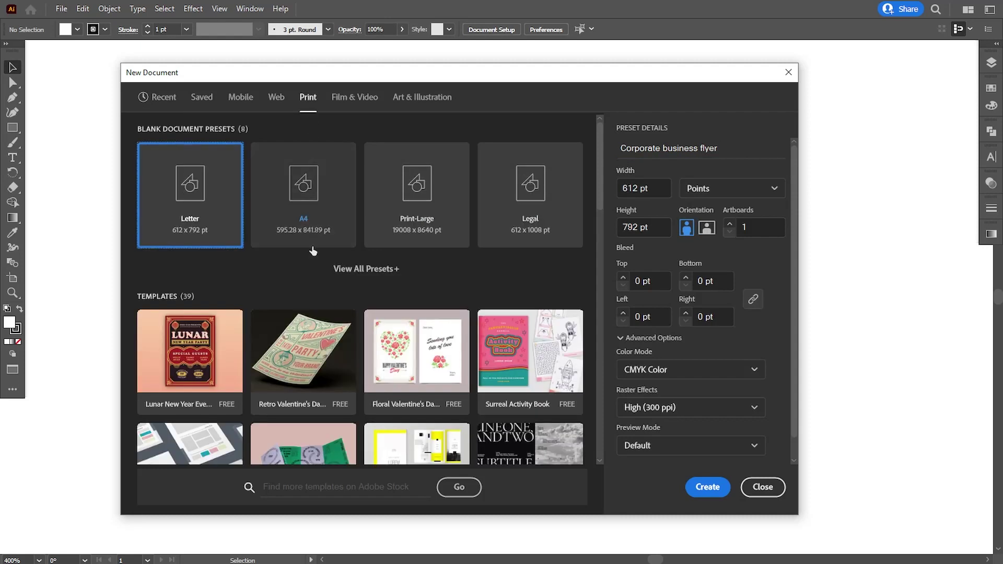
pyautogui.click(302, 214)
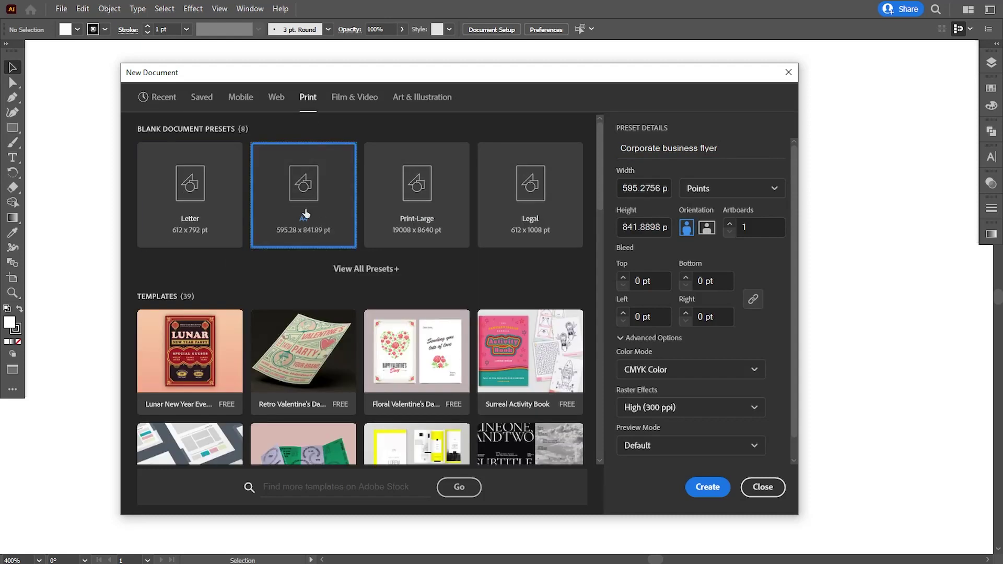
# Step: Use inches, 0.125 in bleed, CMYK and High (300 ppi), then create the document
pyautogui.click(695, 188)
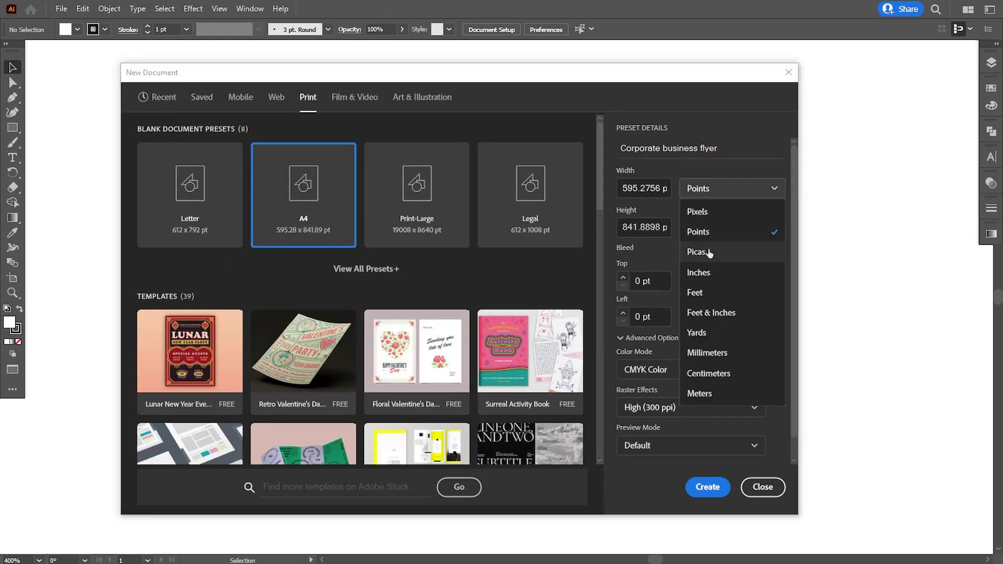
pyautogui.click(692, 271)
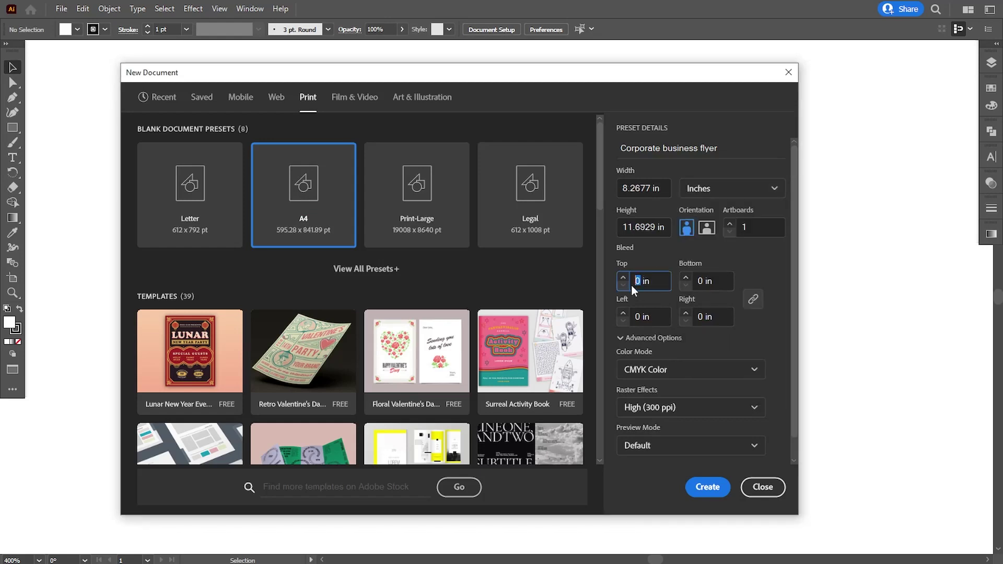
pyautogui.write('0.125')
pyautogui.click(637, 317)
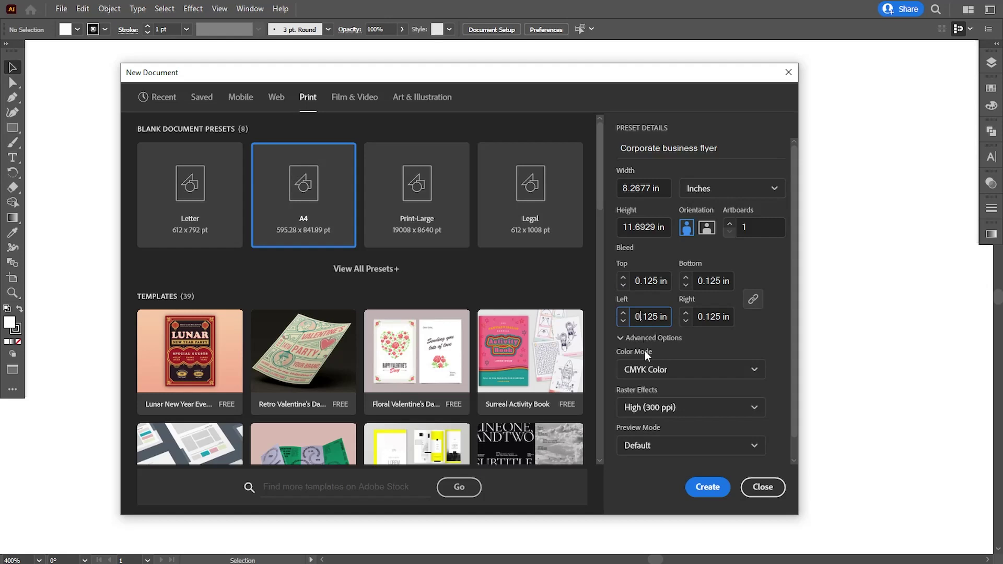
pyautogui.click(648, 370)
pyautogui.click(660, 412)
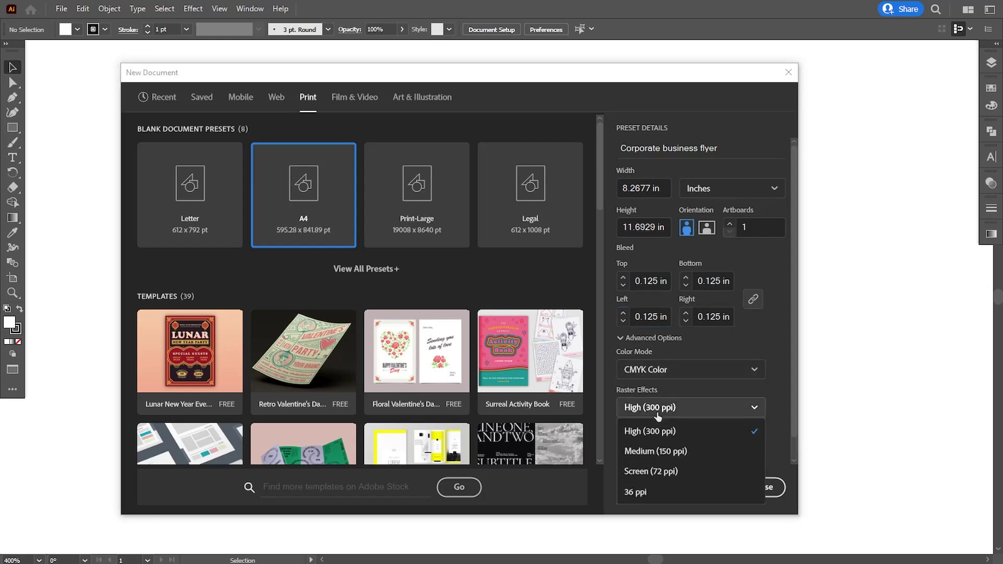
pyautogui.click(663, 434)
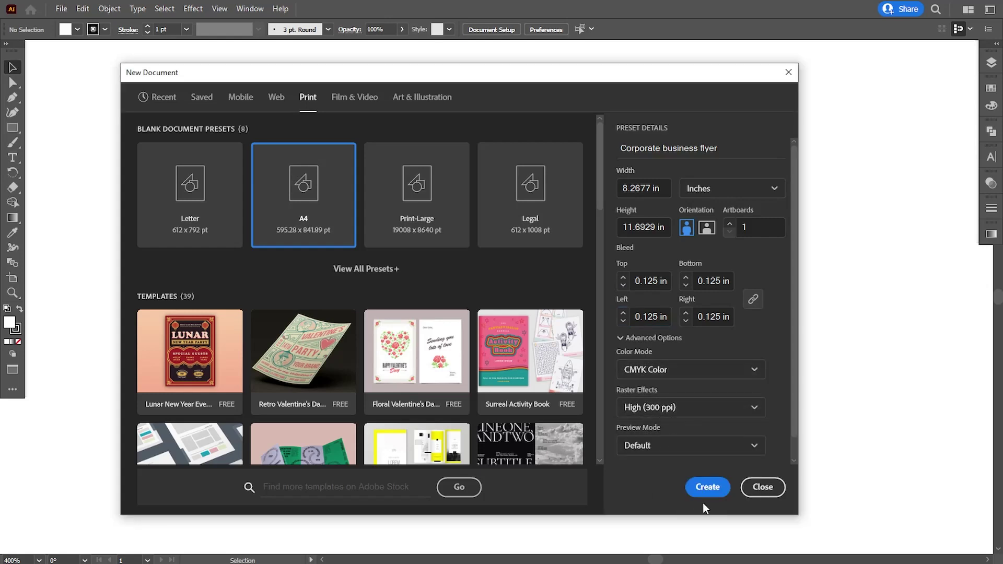
pyautogui.click(707, 486)
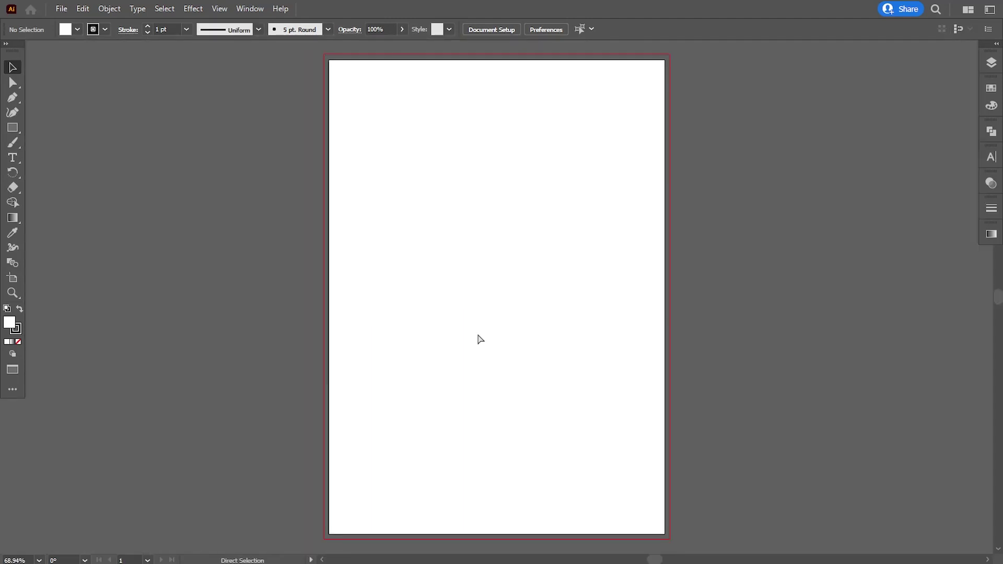
# Step: Paste the prepared design elements and move them onto the pasteboard left of the page
pyautogui.hotkey('ctrl', 'v')
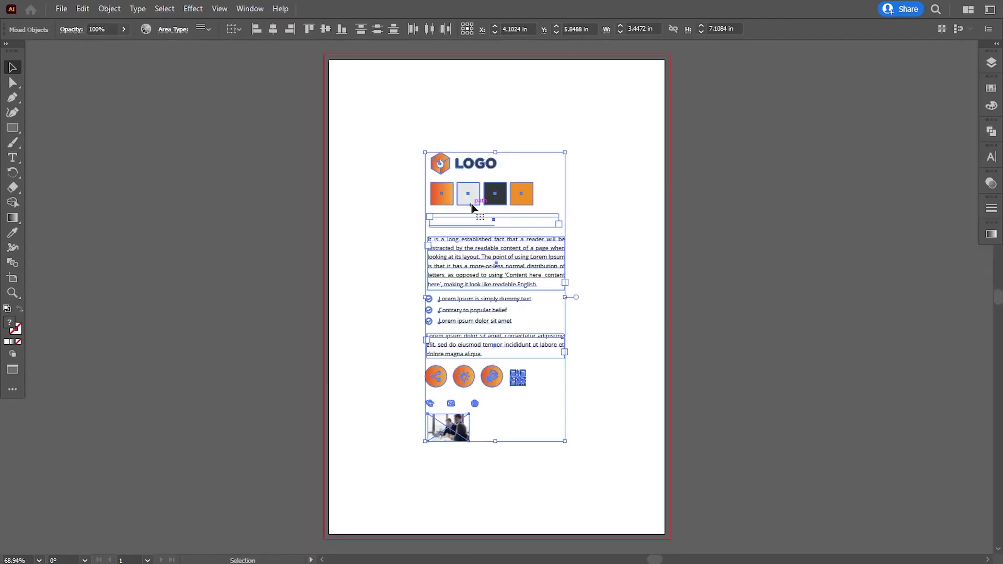
pyautogui.moveTo(471, 200); pyautogui.dragTo(216, 167)
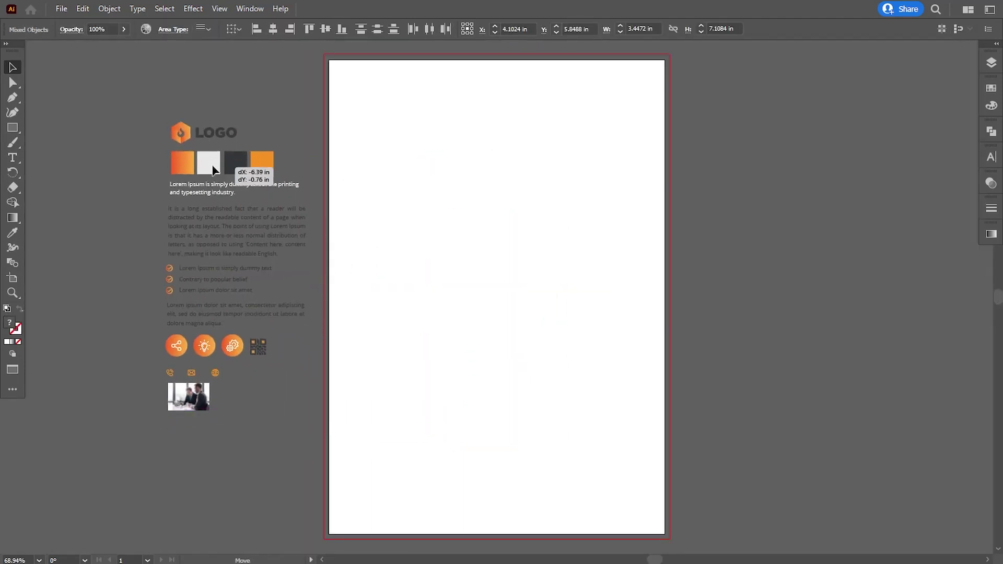
pyautogui.click(428, 309)
pyautogui.moveTo(427, 308); pyautogui.dragTo(440, 300)
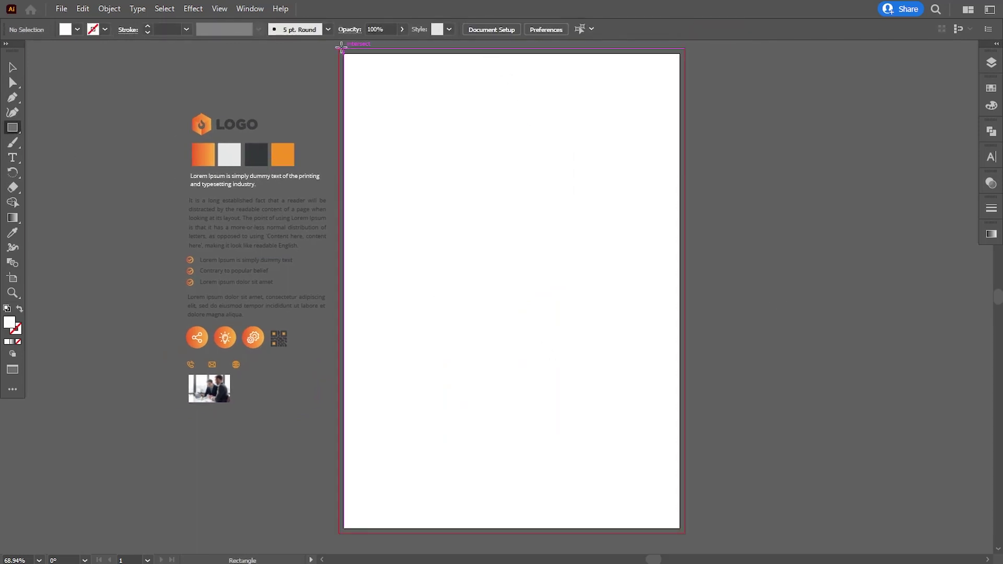
# Step: Draw a white rectangle covering the whole page out to the bleed
pyautogui.moveTo(338, 49)
pyautogui.mouseDown()
pyautogui.moveTo(646, 521)
pyautogui.moveTo(684, 532)
pyautogui.mouseUp()
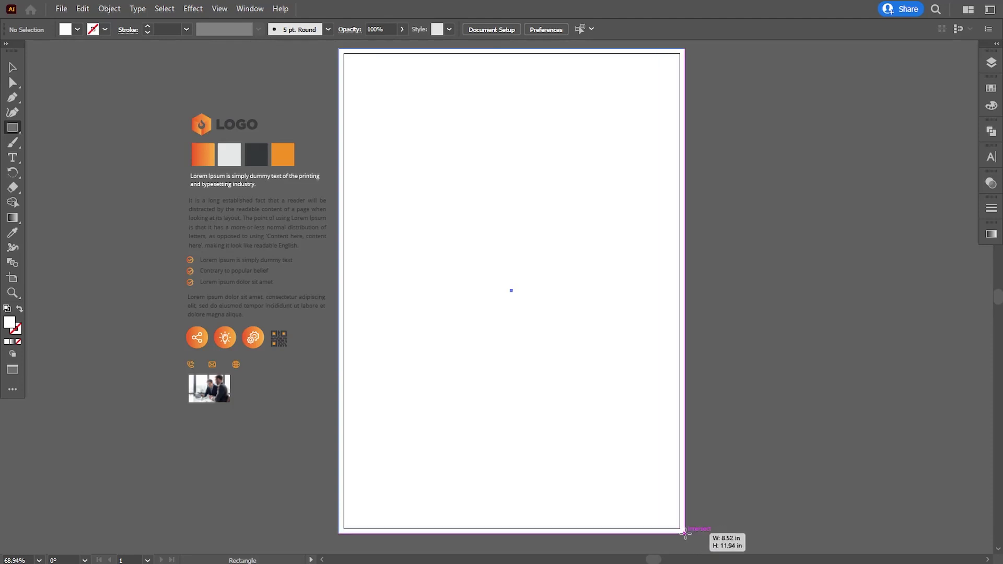
pyautogui.moveTo(683, 532); pyautogui.dragTo(684, 532)
pyautogui.click(12, 67)
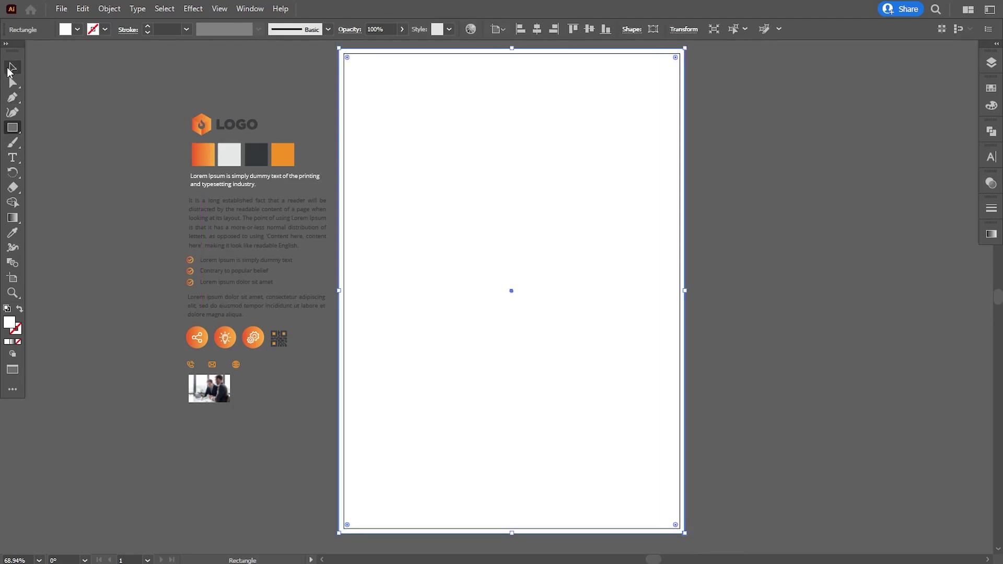
pyautogui.click(272, 143)
# Step: Place the LOGO at the page's top-left and bring it to the front, viewing at actual size
pyautogui.moveTo(474, 192); pyautogui.dragTo(448, 264)
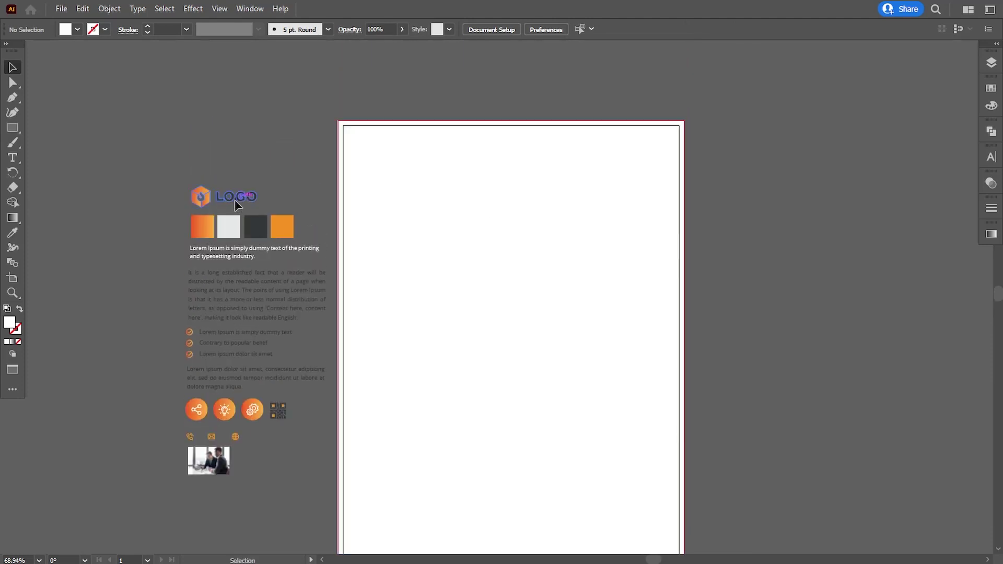
pyautogui.moveTo(236, 204); pyautogui.dragTo(407, 160)
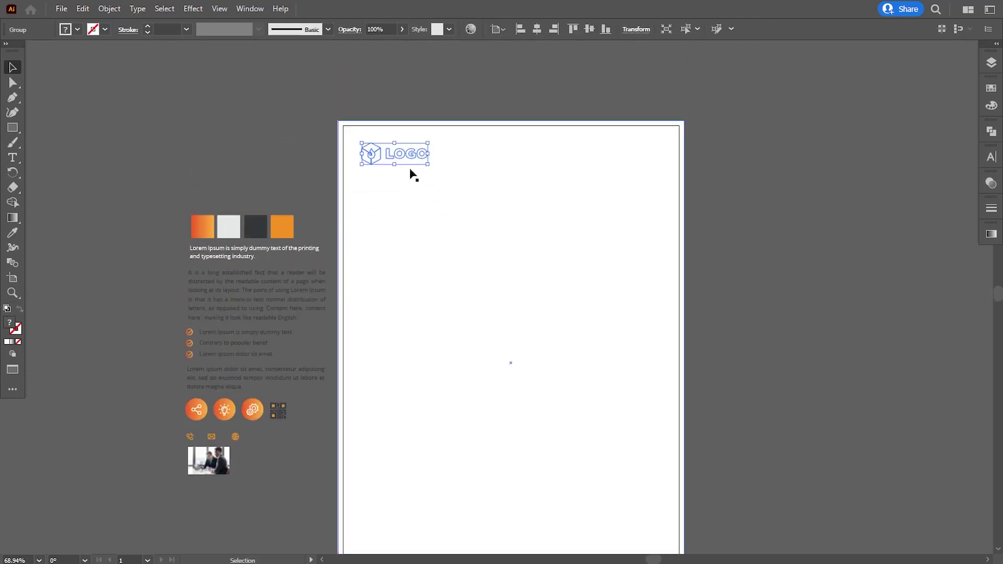
pyautogui.rightClick(410, 167)
pyautogui.click(574, 321)
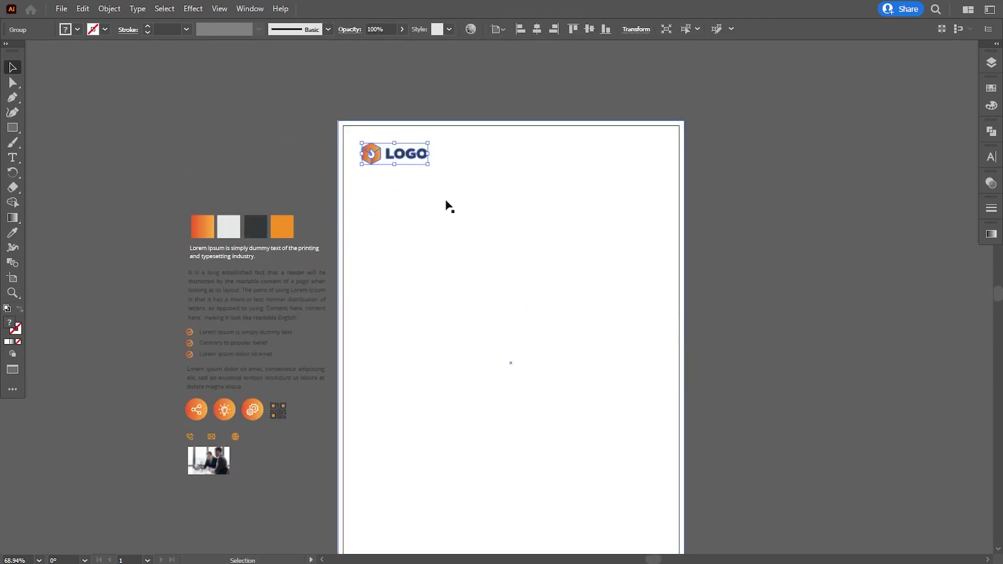
pyautogui.click(711, 235)
pyautogui.scroll(1, 462, 246)
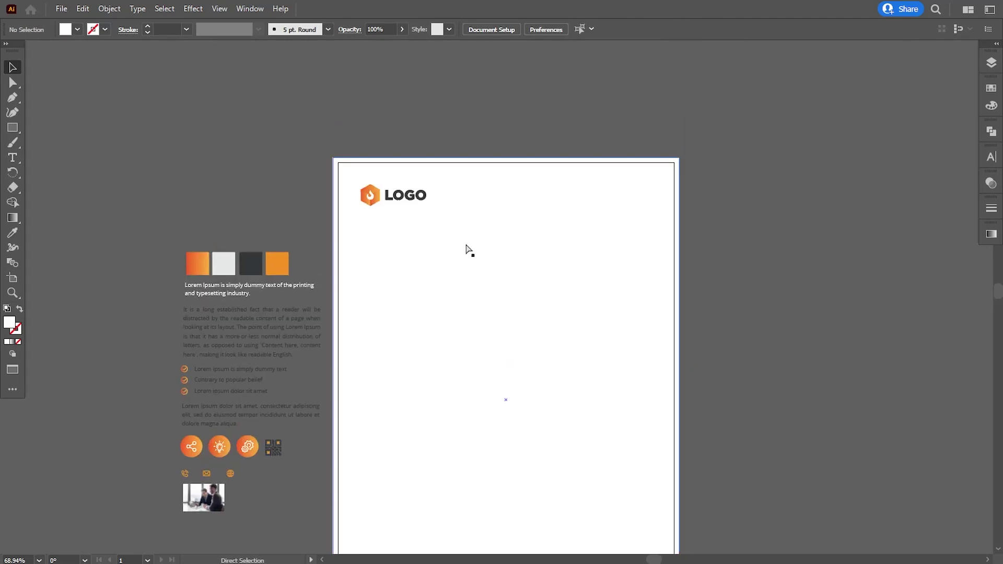
pyautogui.hotkey('ctrl', '1')
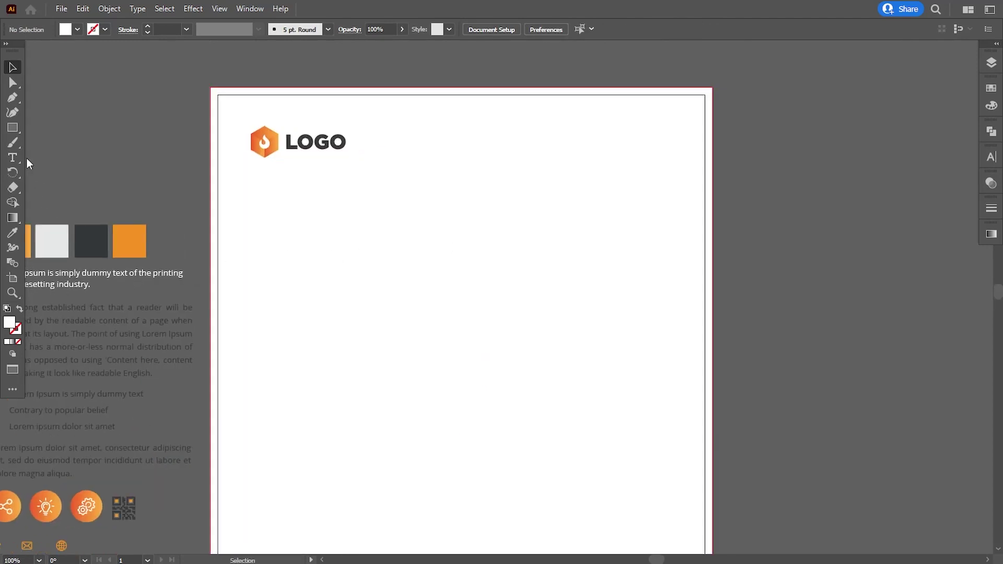
# Step: Pen-draw a rectangle on the page's right side and slant its bottom-left corner inward
pyautogui.click(13, 97)
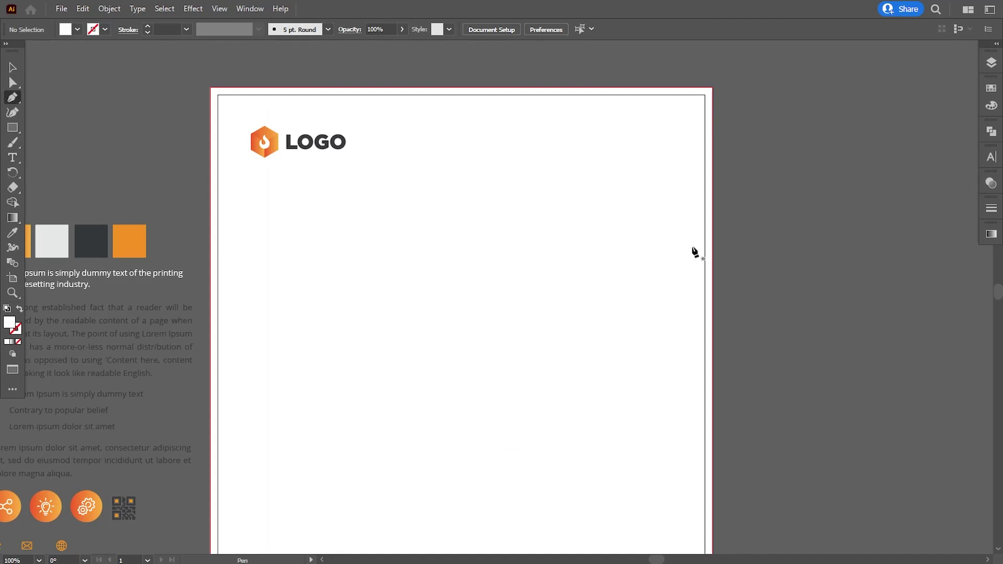
pyautogui.click(712, 162)
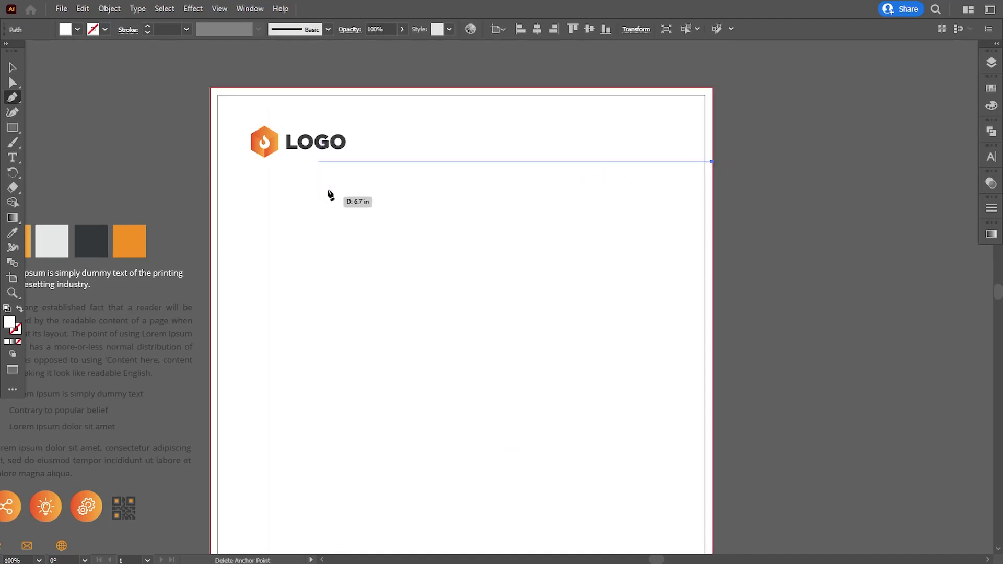
pyautogui.click(394, 161)
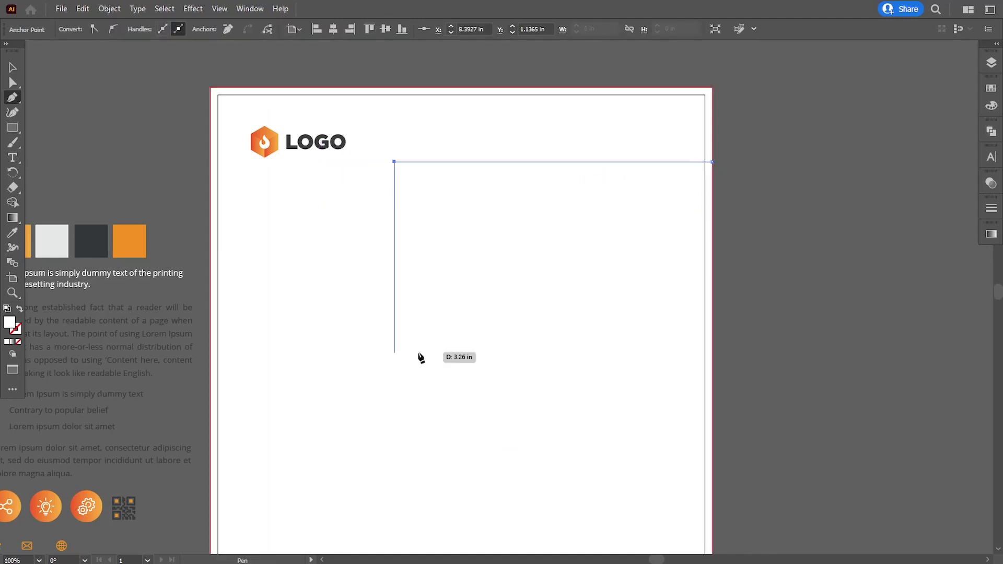
pyautogui.click(711, 352)
pyautogui.click(711, 162)
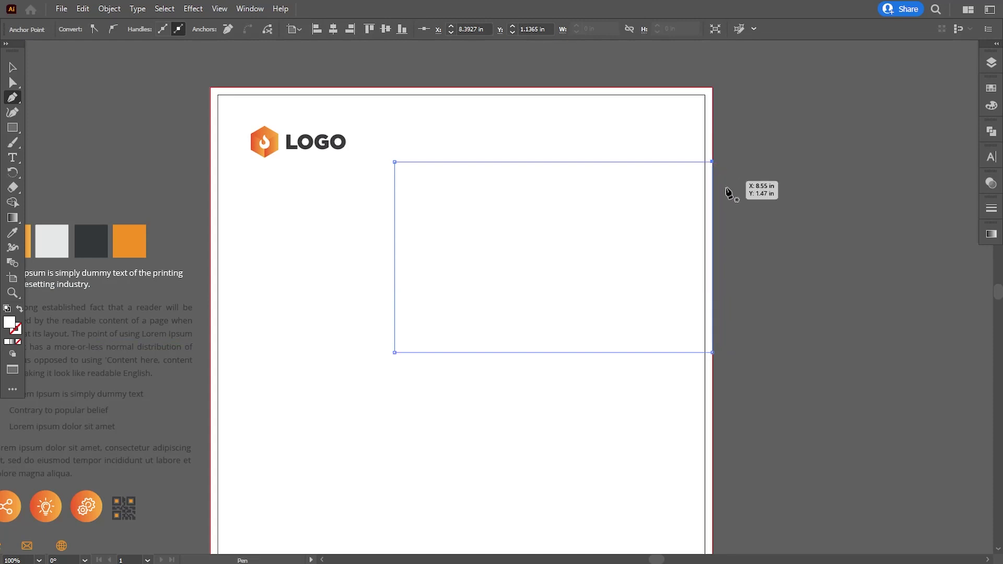
pyautogui.click(12, 83)
pyautogui.moveTo(394, 352); pyautogui.dragTo(406, 351)
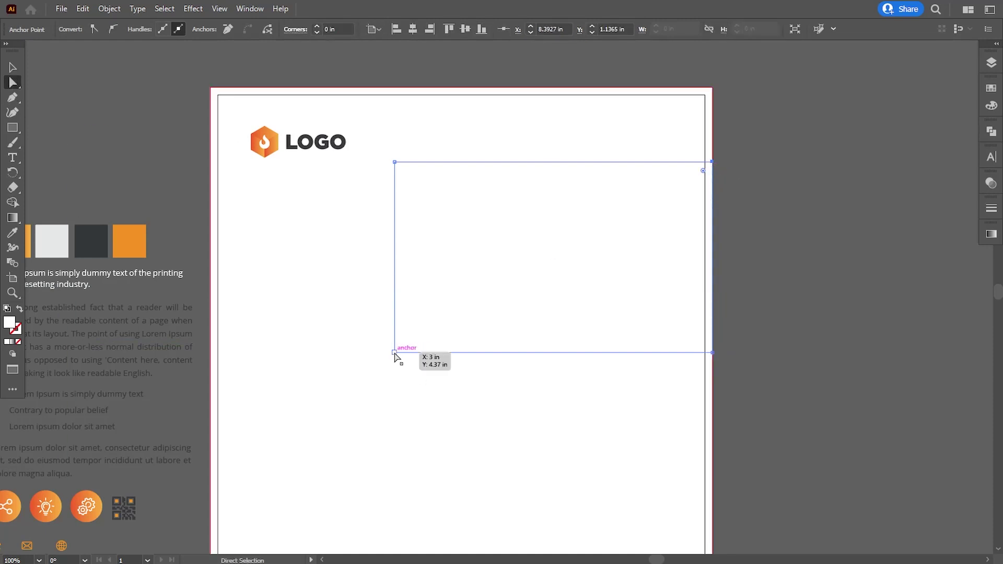
pyautogui.press('Right')
pyautogui.press('Right')
pyautogui.press('Right')
pyautogui.press('Right')
pyautogui.press('Right')
pyautogui.press('Right')
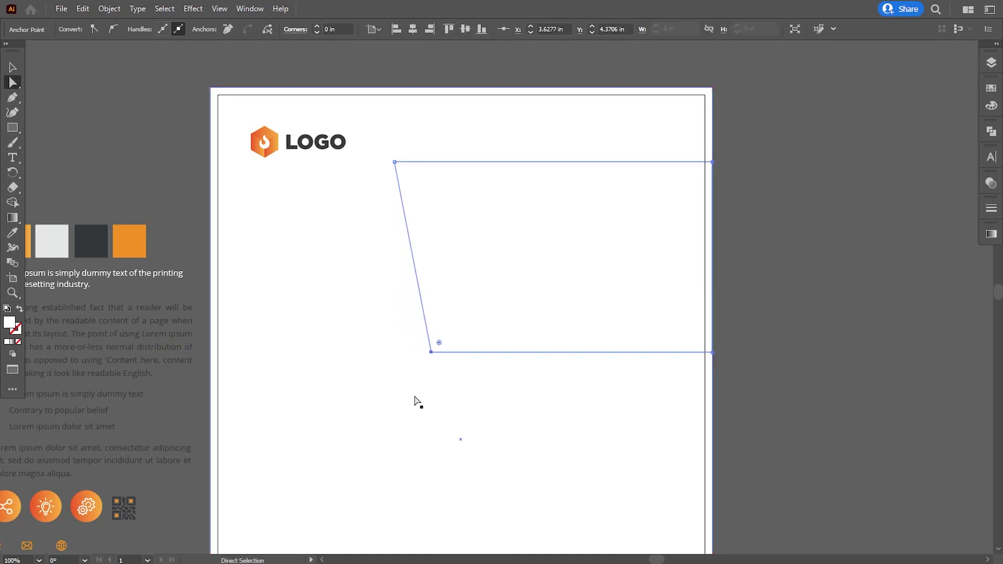
pyautogui.press('Right')
pyautogui.press('Right')
pyautogui.press('Right')
pyautogui.press('Right')
pyautogui.press('Right')
pyautogui.press('Right')
pyautogui.press('Right')
pyautogui.press('Right')
pyautogui.press('Right')
pyautogui.press('Right')
pyautogui.press('Right')
pyautogui.press('Right')
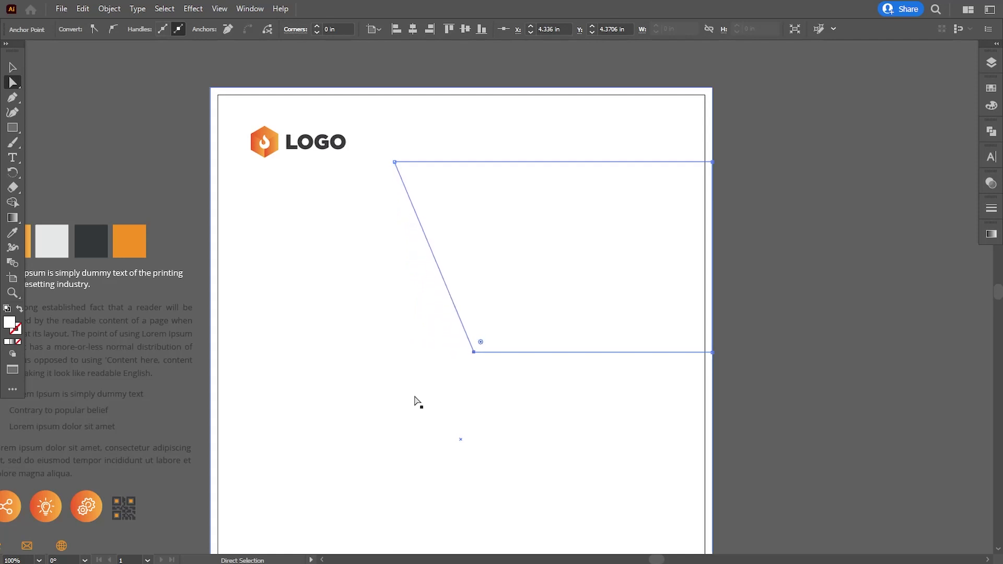
pyautogui.press('Right')
pyautogui.press('Right')
pyautogui.press('Right')
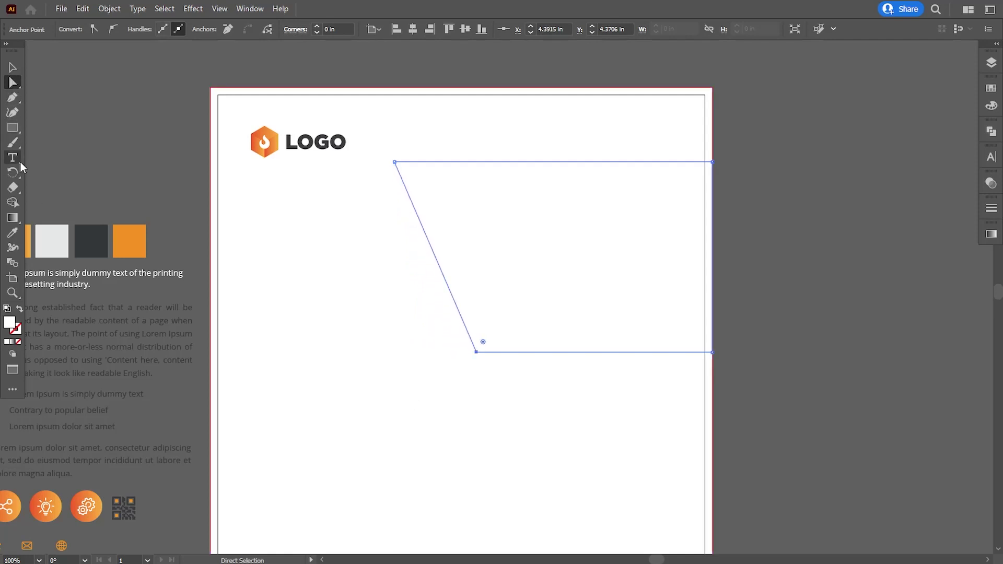
# Step: Fill the slanted shape with the light-grey swatch using the Eyedropper
pyautogui.click(14, 232)
pyautogui.click(62, 240)
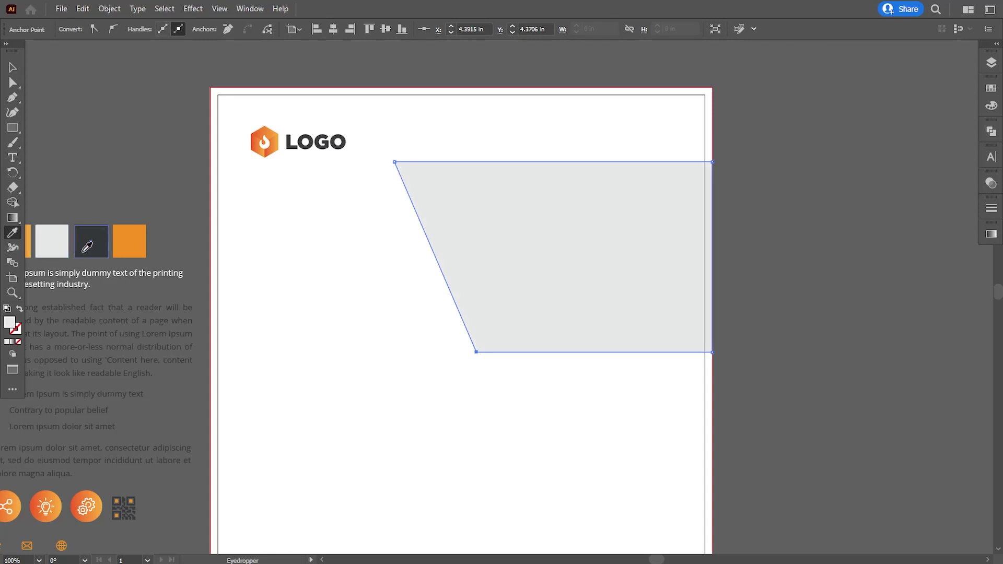
pyautogui.click(11, 67)
pyautogui.click(70, 105)
# Step: Nudge the grey shape slightly lower on the page with the arrow keys
pyautogui.click(522, 248)
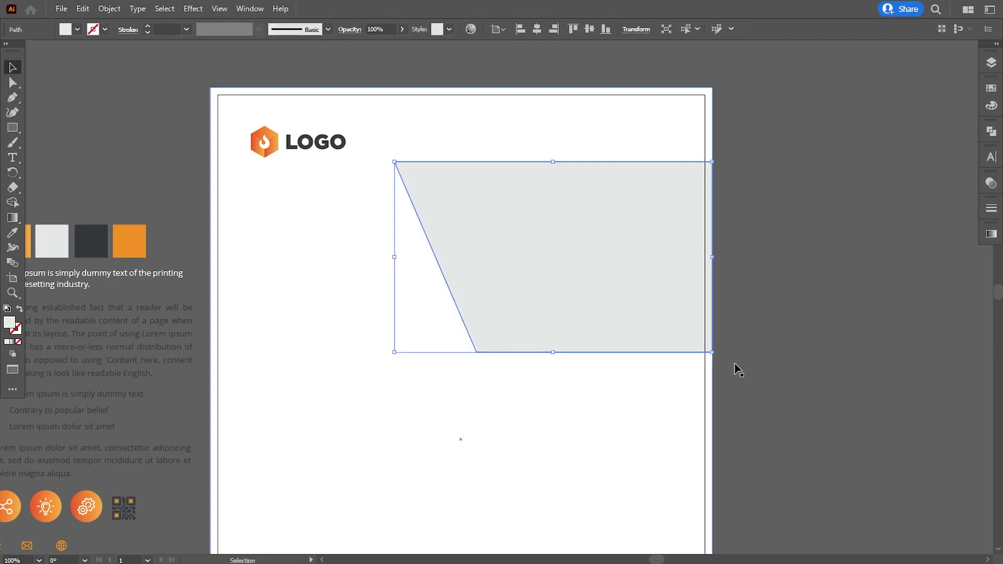
pyautogui.press('Down')
pyautogui.press('Down')
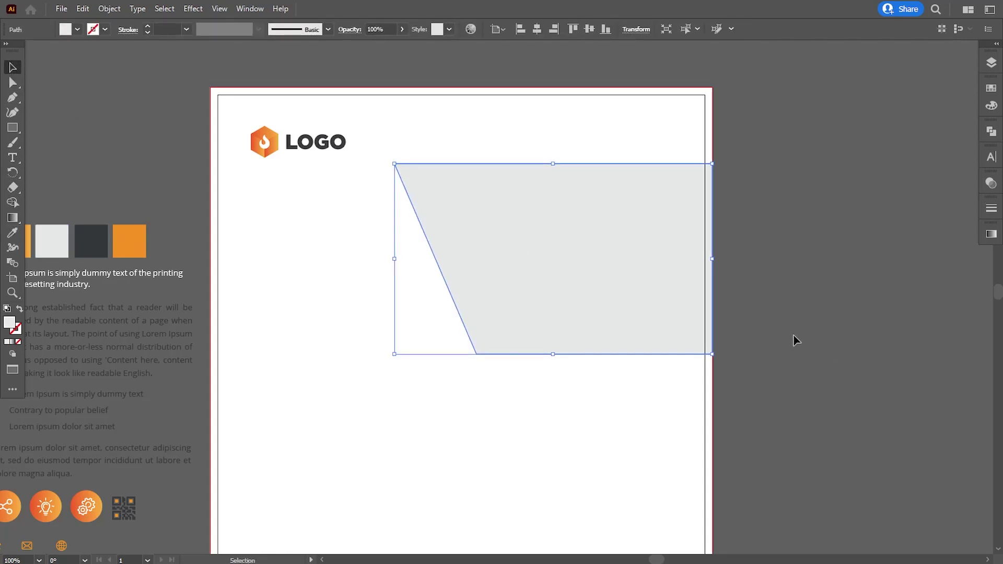
pyautogui.press('Down')
pyautogui.press('Down')
pyautogui.press('Down')
pyautogui.press('Up')
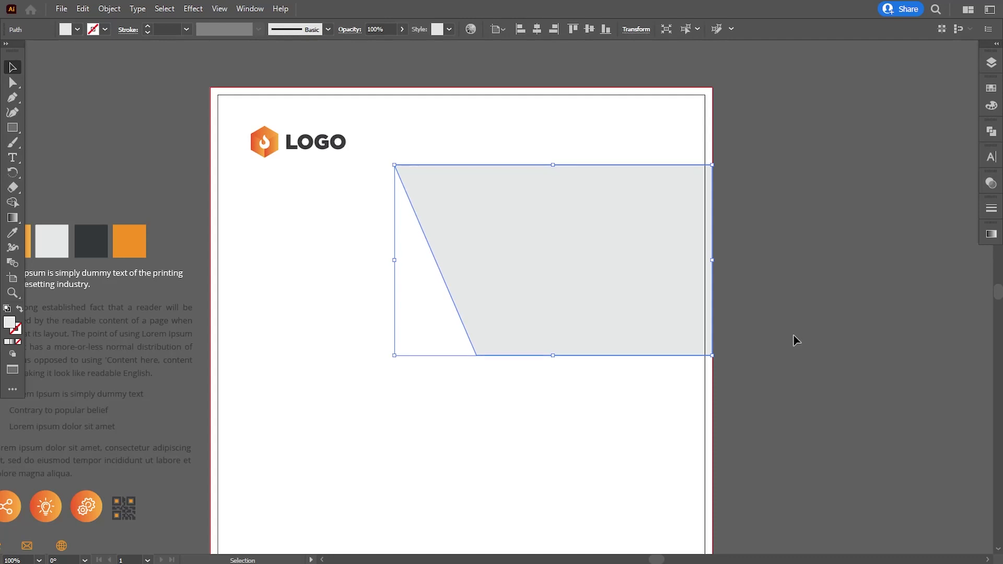
pyautogui.click(794, 340)
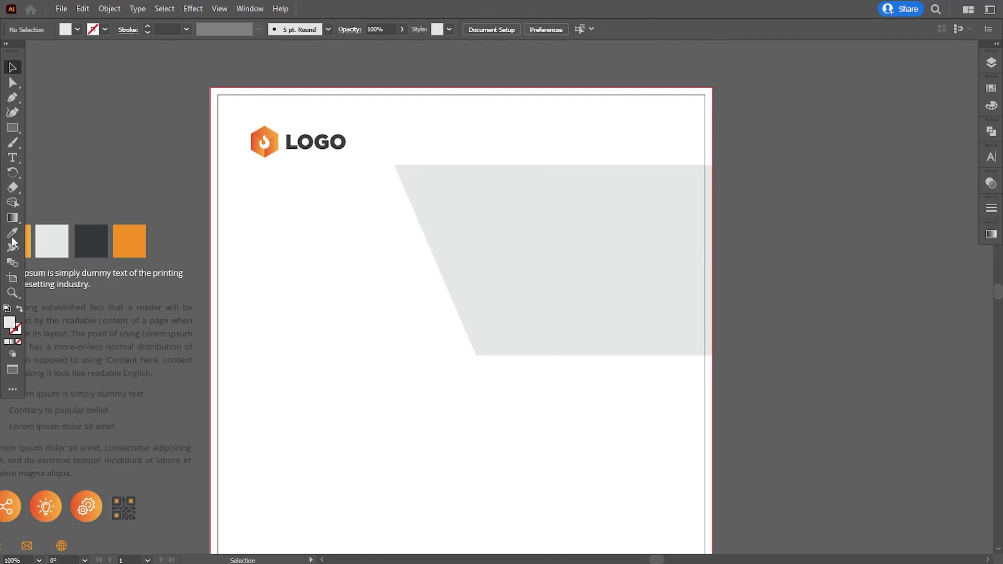
# Step: Pen-draw a small rectangle at the page's top-right edge and slant its bottom-left corner
pyautogui.click(12, 100)
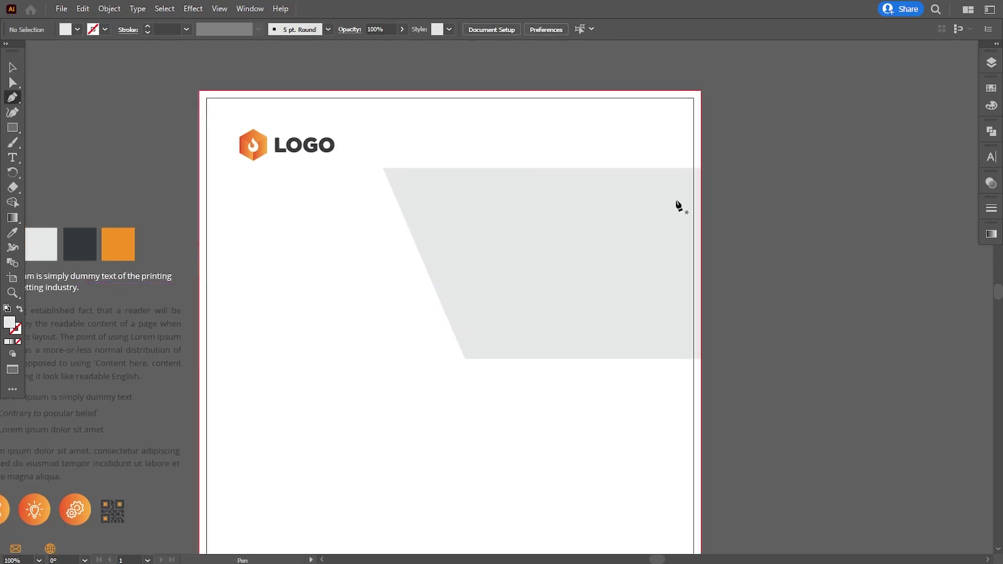
pyautogui.hotkey('ctrl', '+')
pyautogui.moveTo(675, 204)
pyautogui.mouseDown()
pyautogui.moveTo(697, 241)
pyautogui.moveTo(647, 301)
pyautogui.mouseUp()
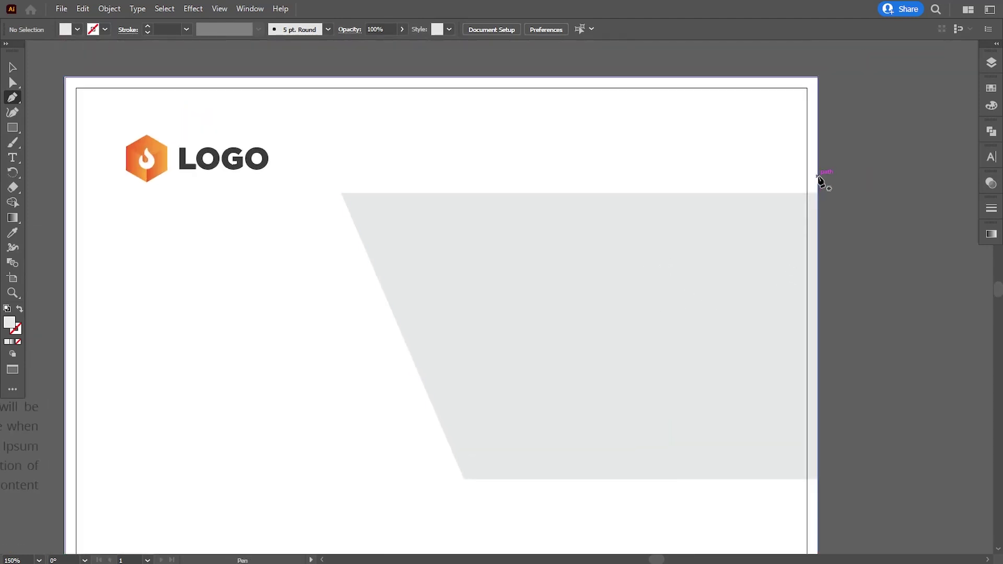
pyautogui.click(817, 147)
pyautogui.click(666, 148)
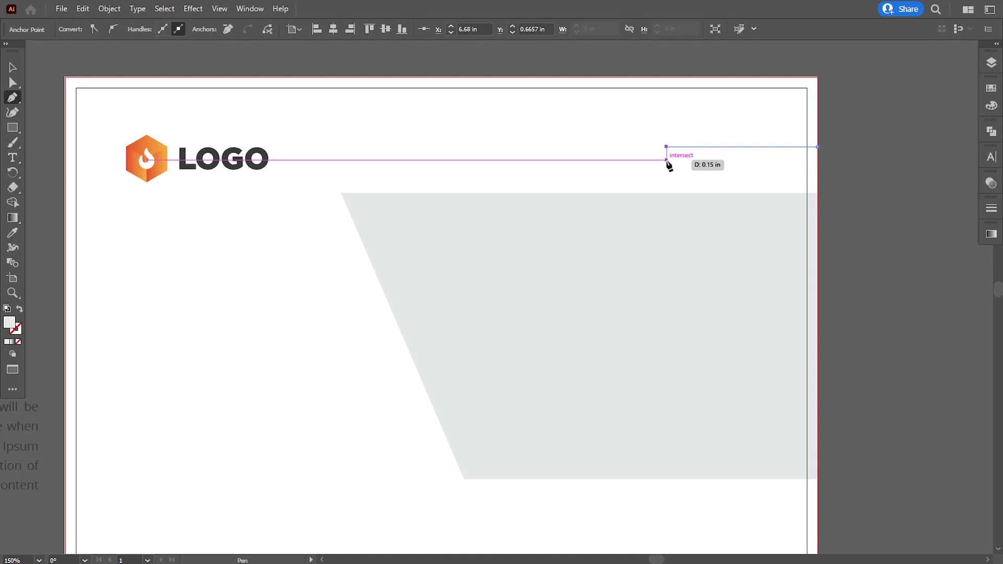
pyautogui.click(666, 225)
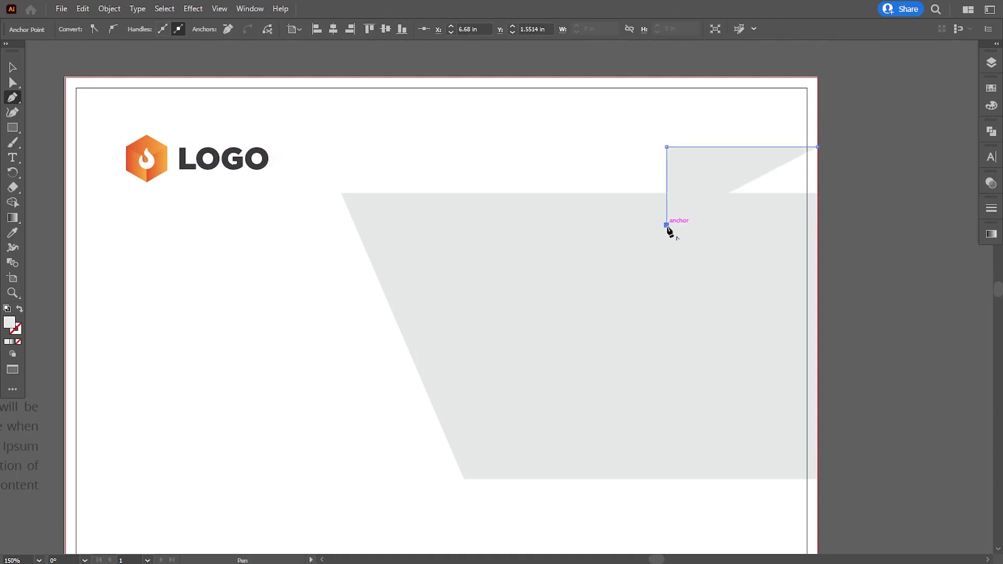
pyautogui.click(818, 225)
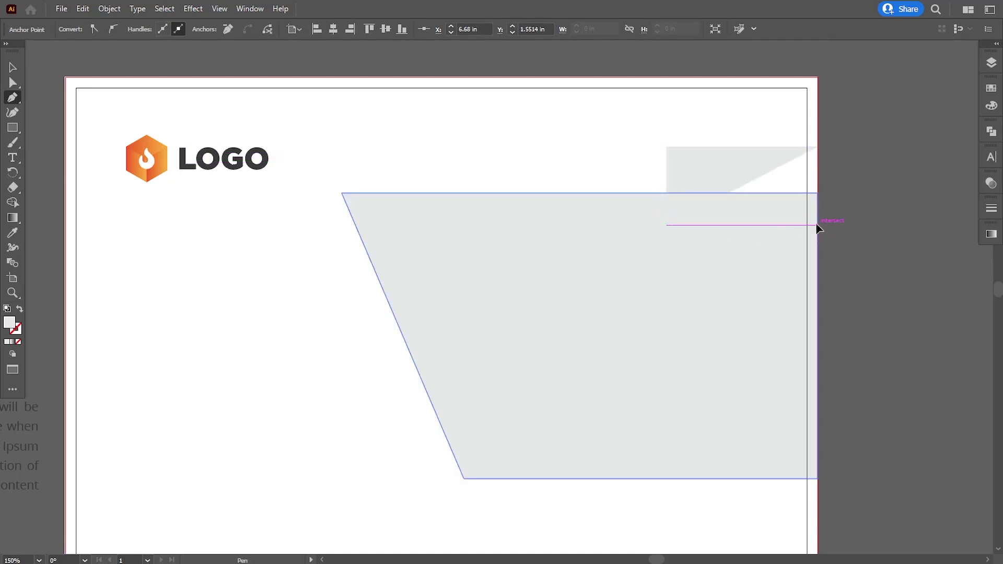
pyautogui.click(817, 147)
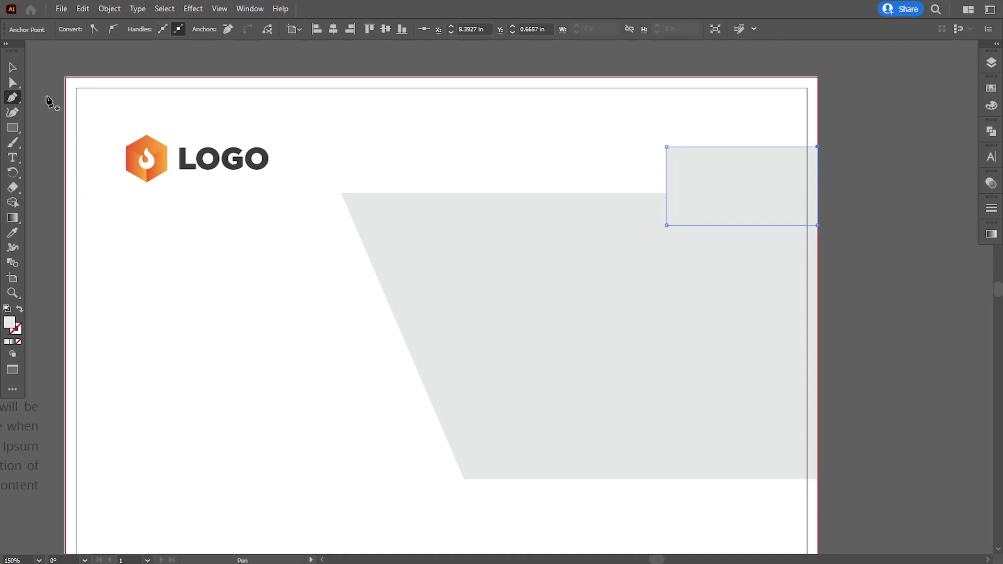
pyautogui.click(13, 82)
pyautogui.click(666, 225)
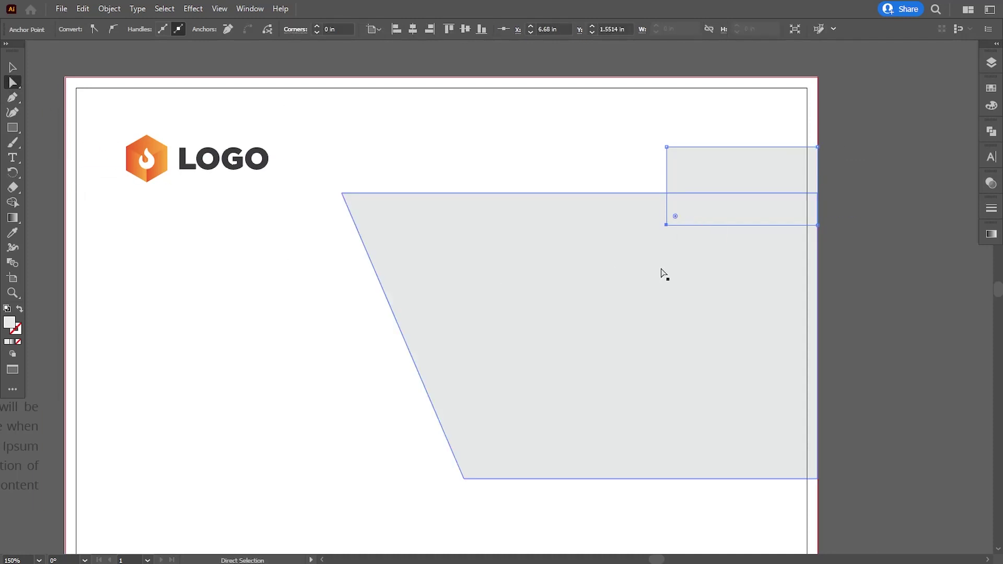
pyautogui.hotkey('shift', 'Right')
pyautogui.hotkey('shift', 'Right')
pyautogui.hotkey('shift', 'Right')
# Step: Eyedrop the orange gradient swatch onto the new banner
pyautogui.click(12, 232)
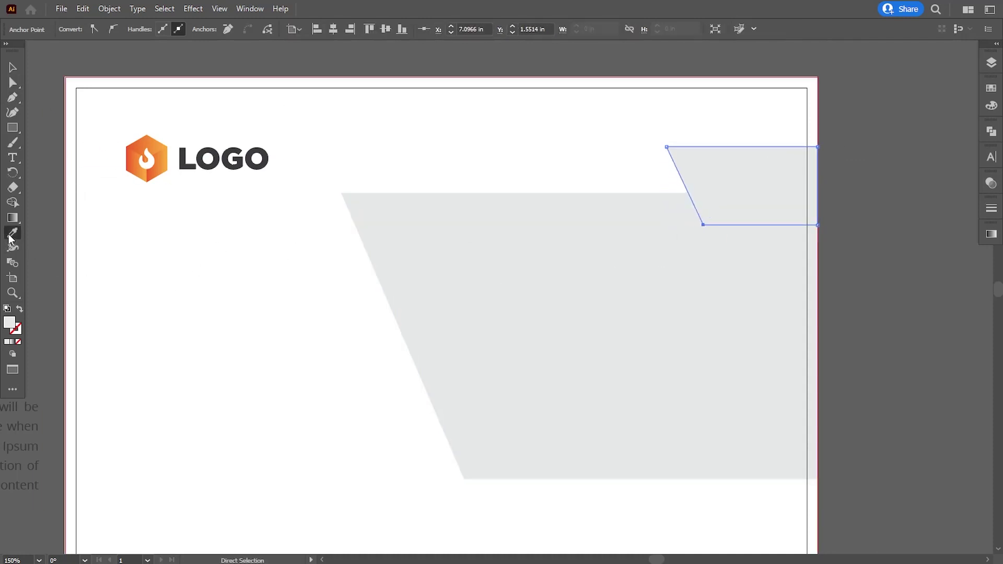
pyautogui.moveTo(148, 279); pyautogui.dragTo(277, 286)
pyautogui.moveTo(125, 286); pyautogui.dragTo(291, 288)
pyautogui.click(90, 301)
pyautogui.moveTo(595, 290); pyautogui.dragTo(401, 314)
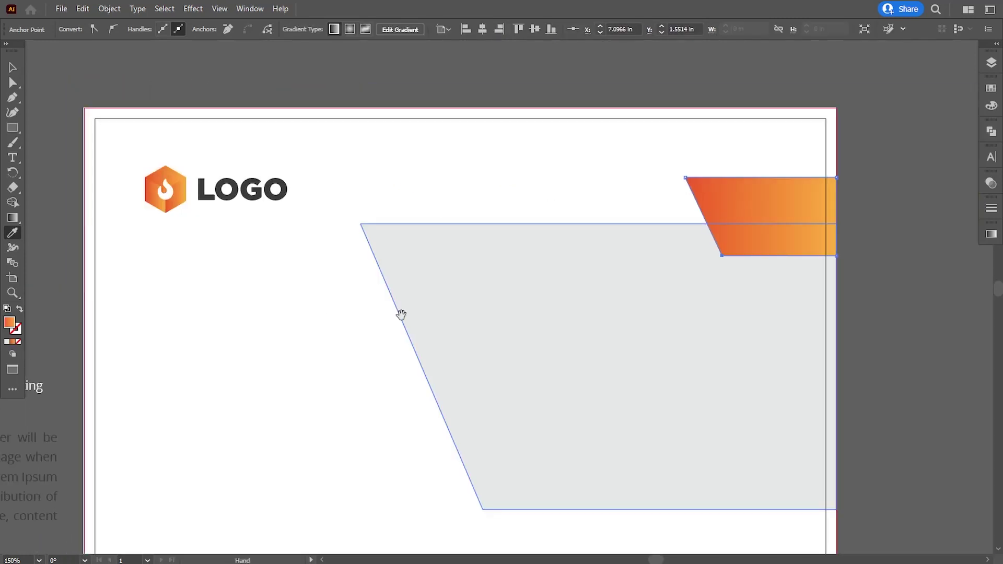
pyautogui.moveTo(506, 284); pyautogui.dragTo(455, 275)
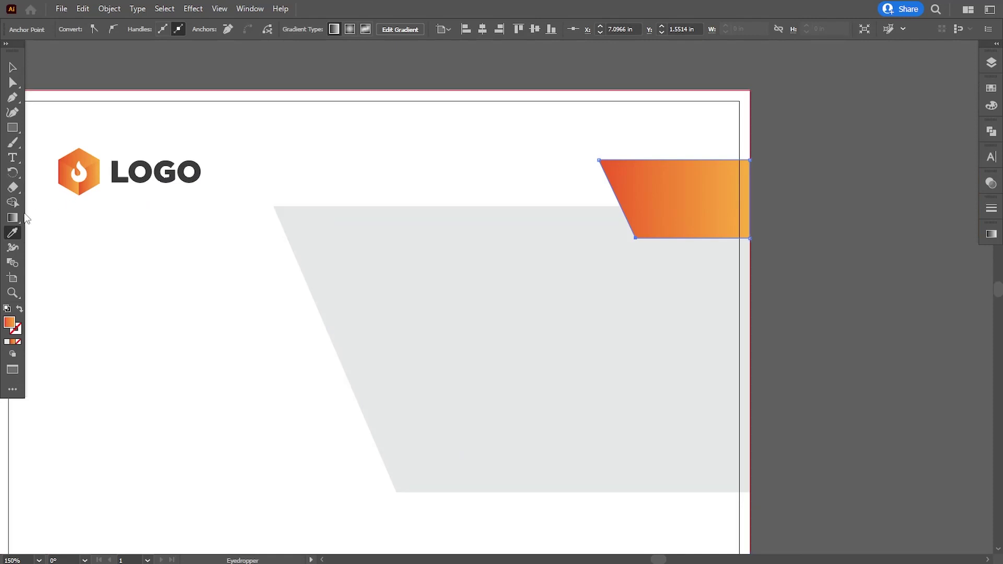
# Step: Reverse the banner's gradient with the Gradient tool so it runs yellow to red
pyautogui.press('g')
pyautogui.click(693, 188)
pyautogui.moveTo(749, 186); pyautogui.dragTo(609, 189)
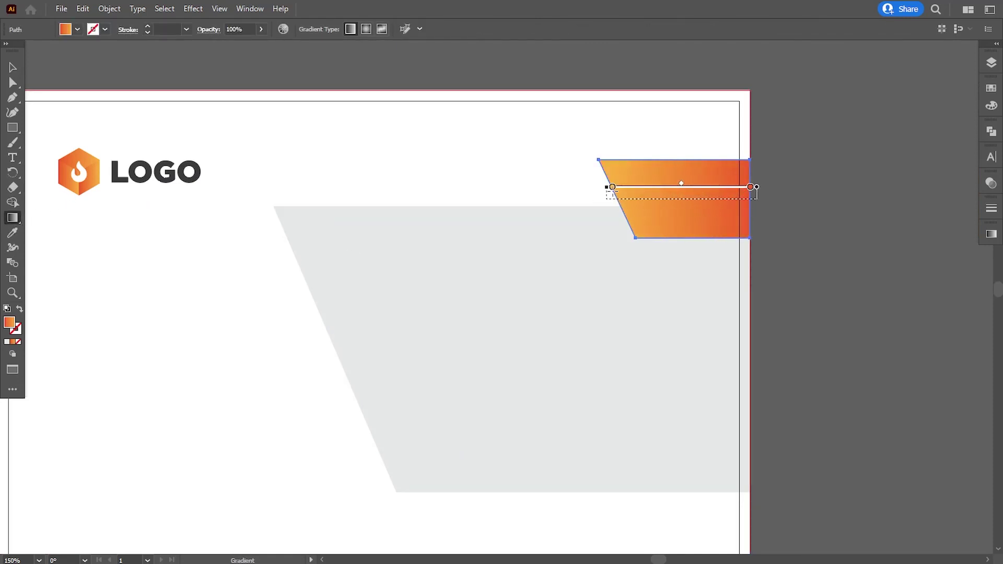
pyautogui.click(12, 68)
pyautogui.click(209, 43)
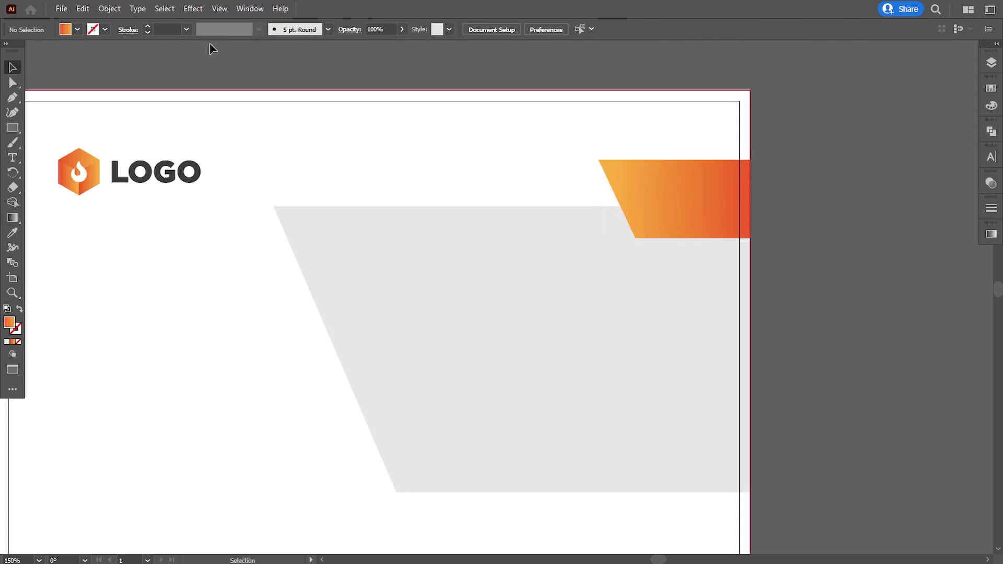
pyautogui.moveTo(445, 157); pyautogui.dragTo(418, 160)
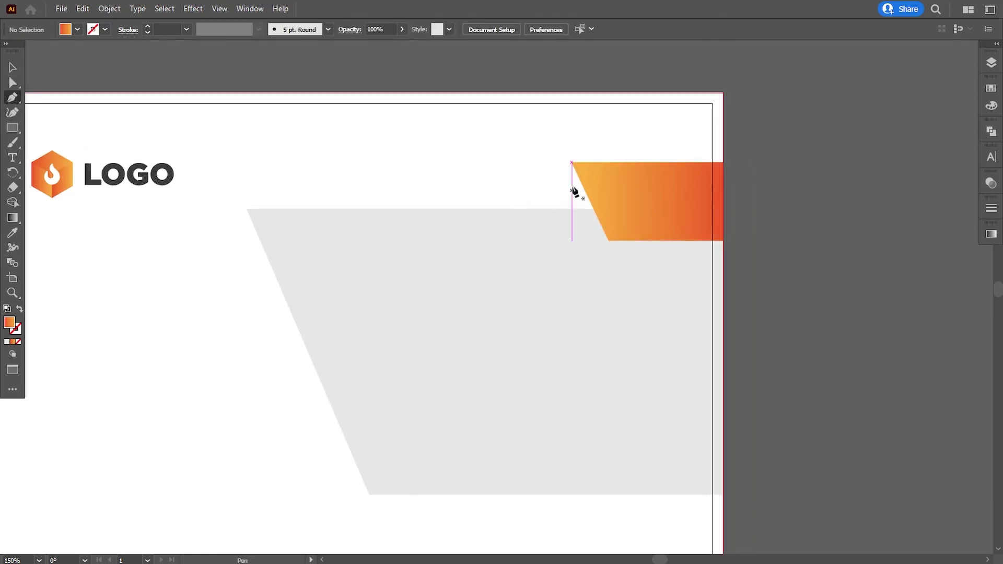
# Step: Pen-draw a small triangle from the banner's top-left corner down to the grey shape's top edge
pyautogui.click(571, 163)
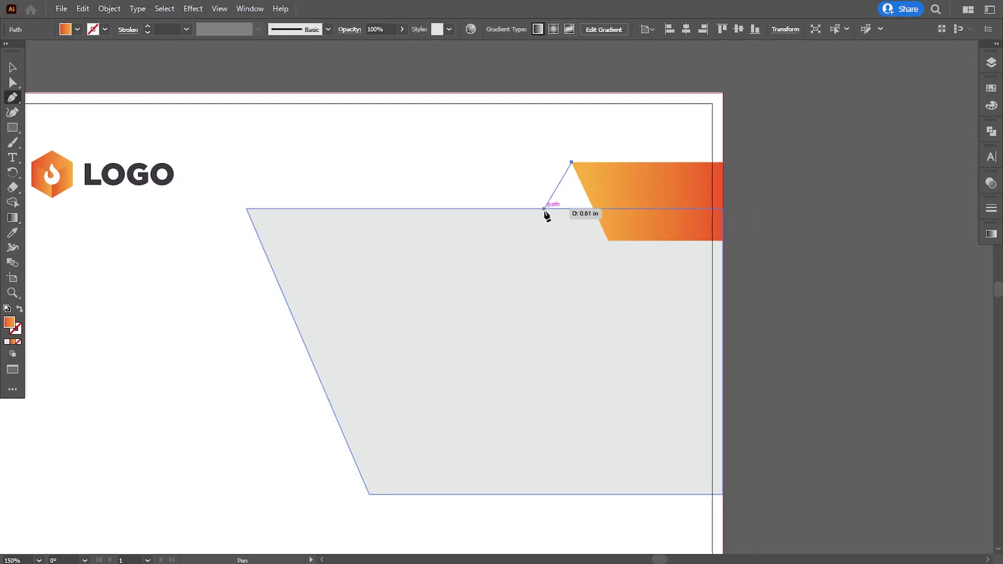
pyautogui.click(544, 209)
pyautogui.click(604, 209)
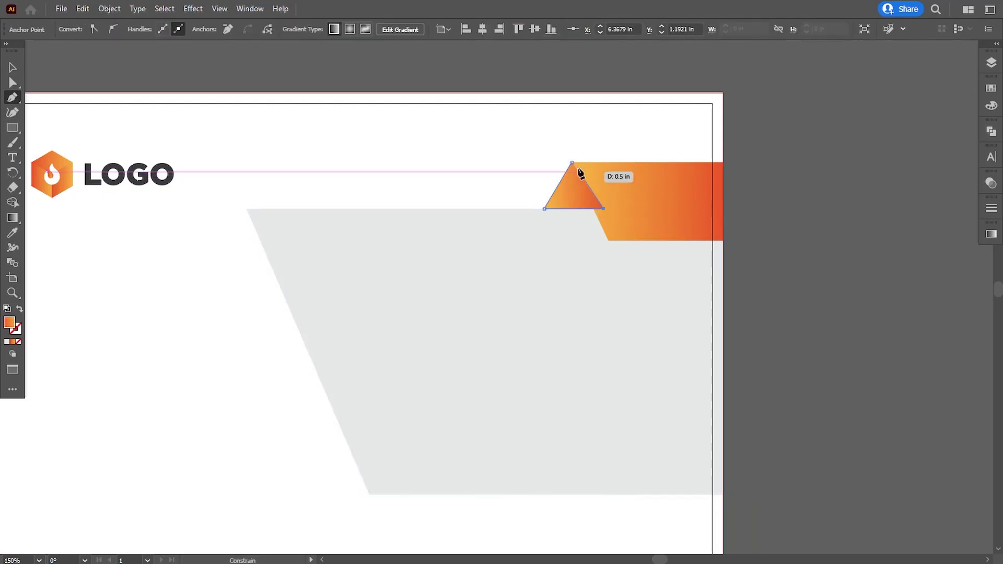
pyautogui.click(573, 165)
# Step: Bring the orange banner in front of the triangle so it looks like a folded ribbon
pyautogui.click(12, 68)
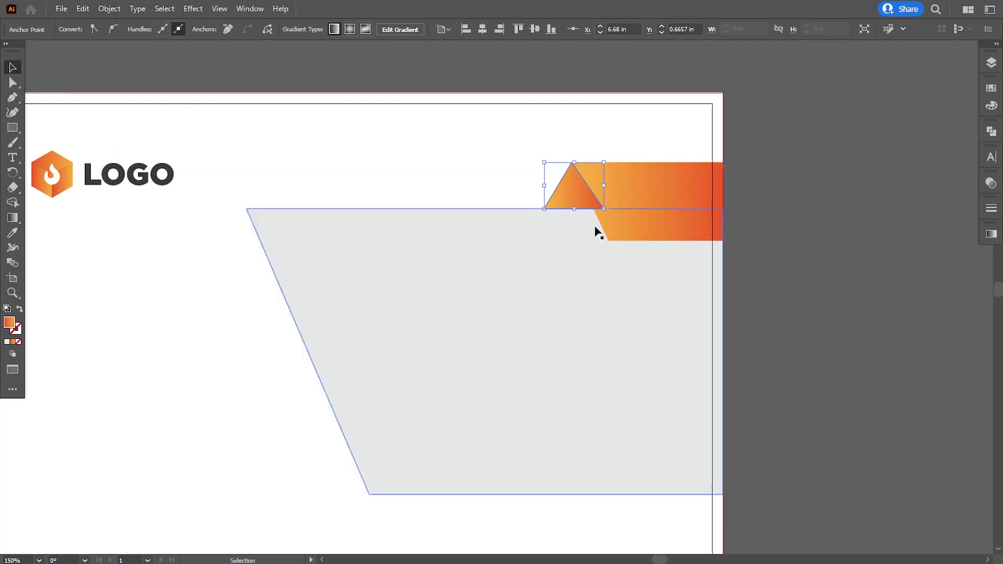
pyautogui.click(663, 208)
pyautogui.rightClick(667, 202)
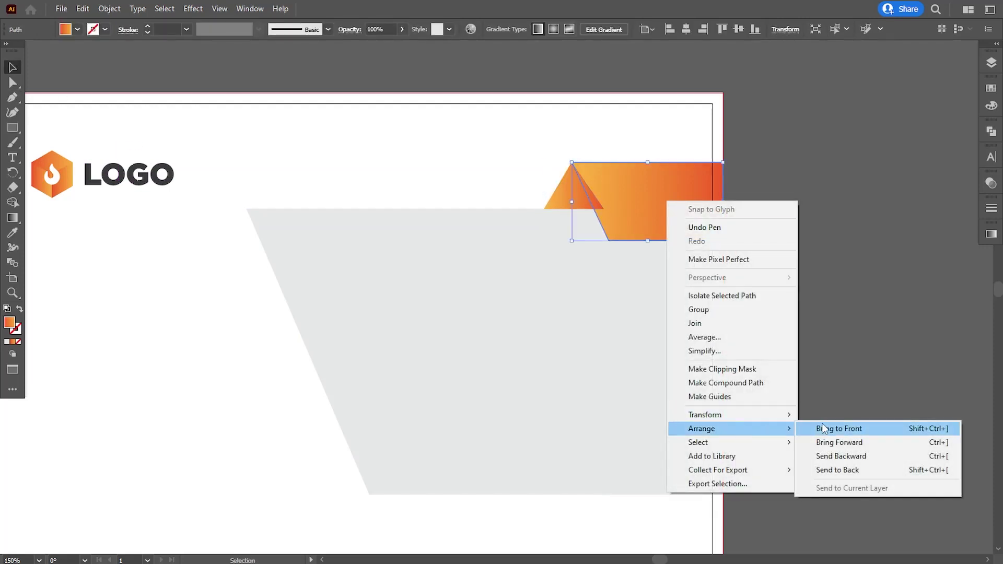
pyautogui.click(831, 423)
pyautogui.click(827, 385)
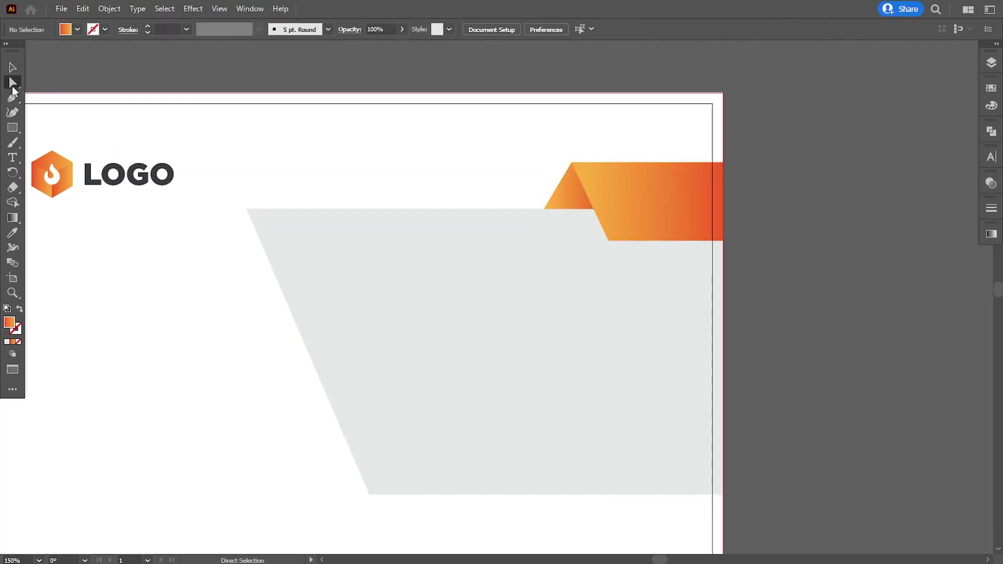
pyautogui.click(572, 195)
pyautogui.click(541, 208)
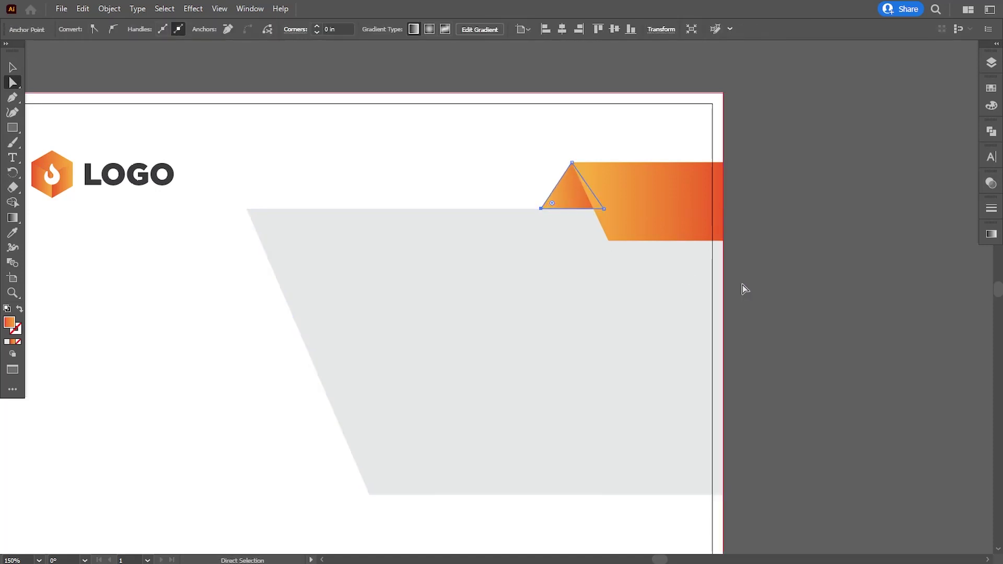
pyautogui.click(745, 286)
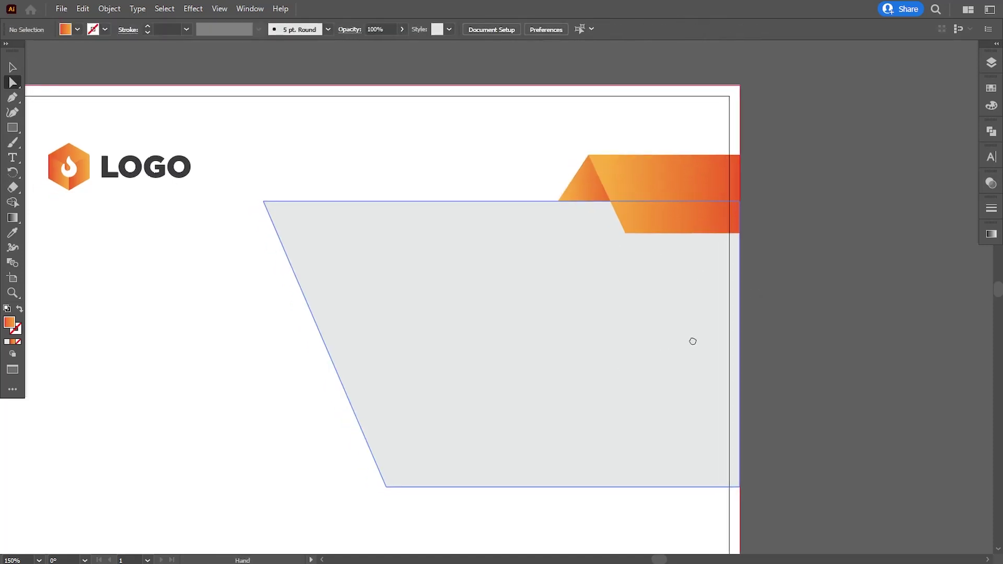
pyautogui.moveTo(423, 377)
pyautogui.mouseDown()
pyautogui.moveTo(516, 338)
pyautogui.moveTo(533, 348)
pyautogui.moveTo(594, 343)
pyautogui.mouseUp()
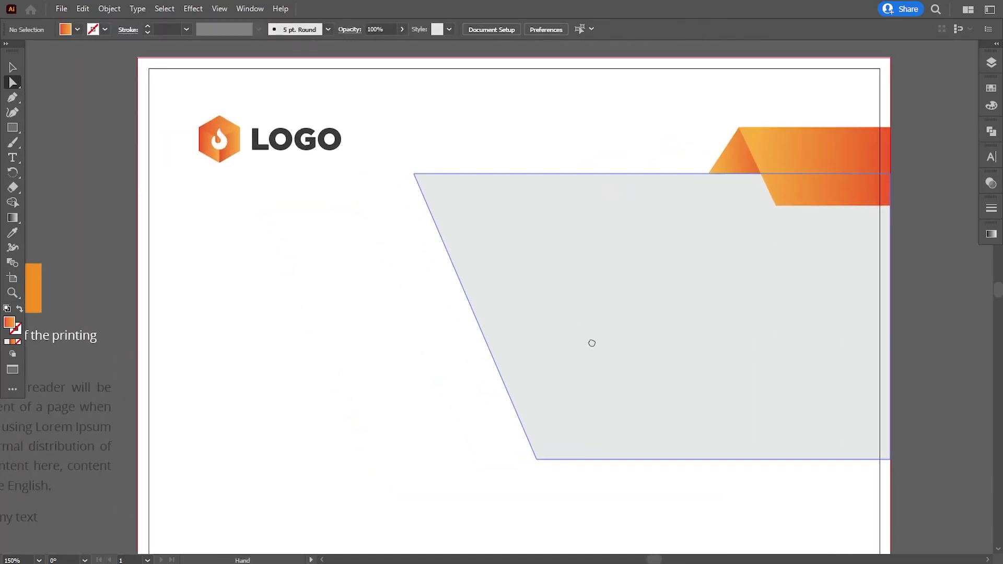
# Step: Draw a gradient rectangle across the page's left side and adjust its height
pyautogui.click(12, 127)
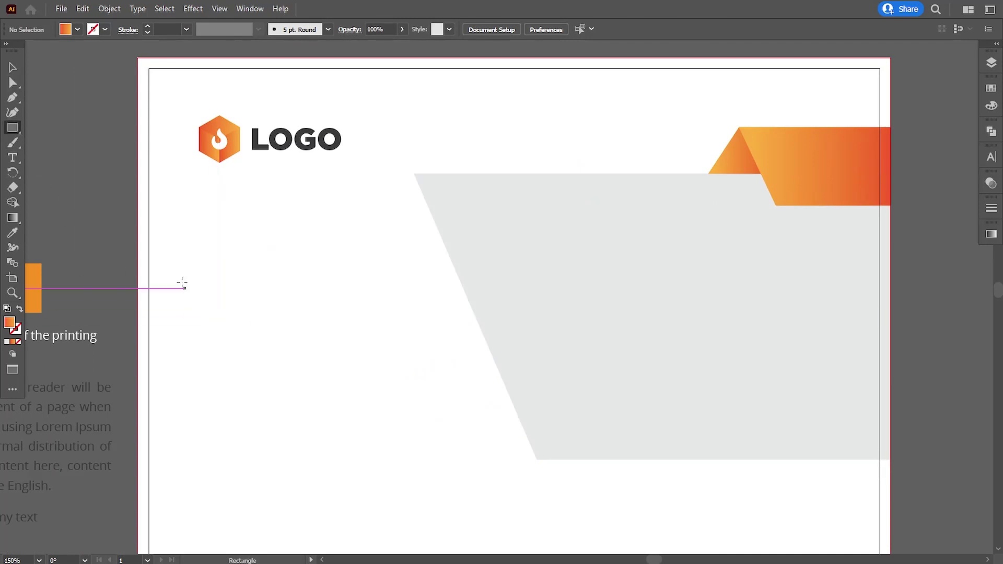
pyautogui.moveTo(138, 225); pyautogui.dragTo(538, 434)
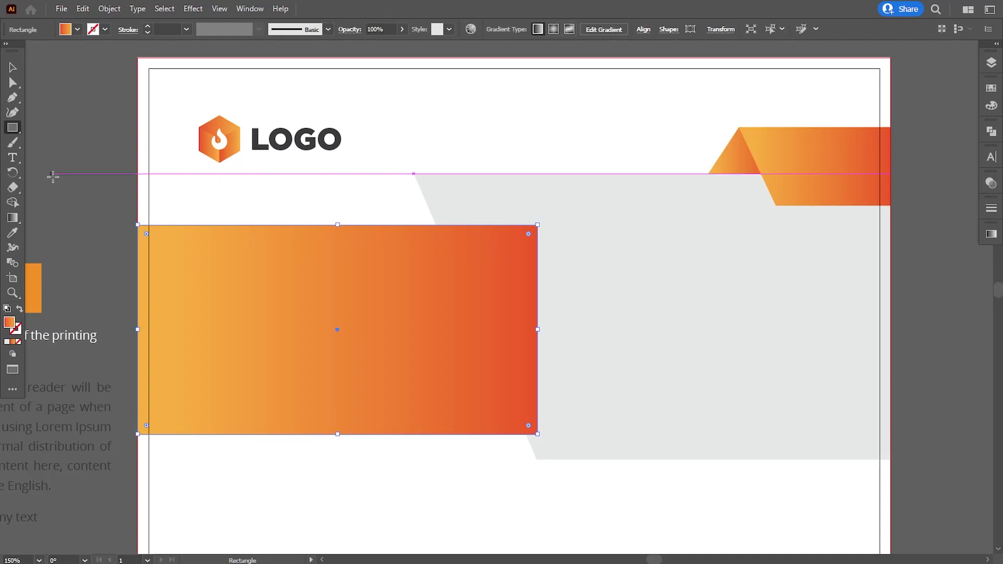
pyautogui.click(12, 67)
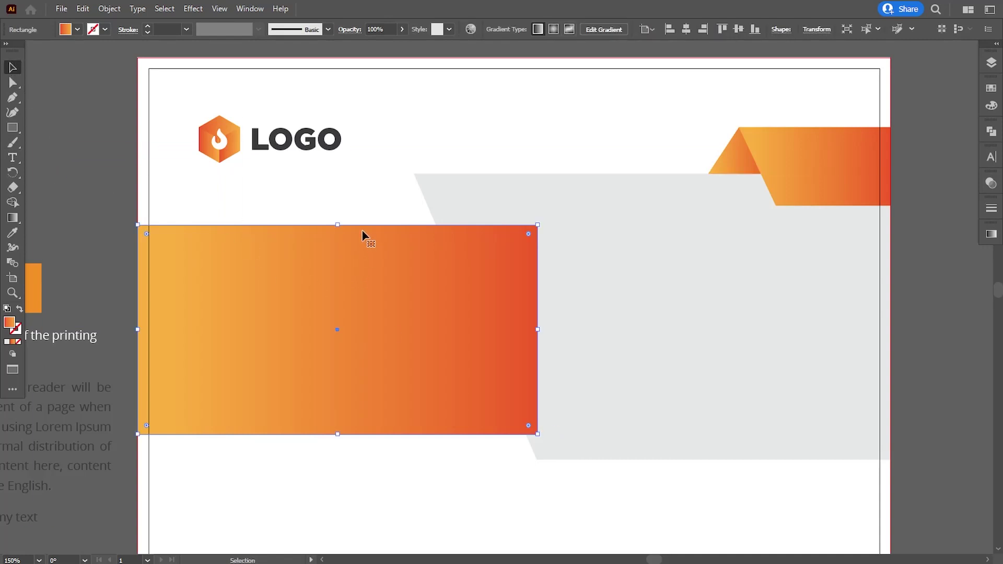
pyautogui.moveTo(337, 224); pyautogui.dragTo(338, 221)
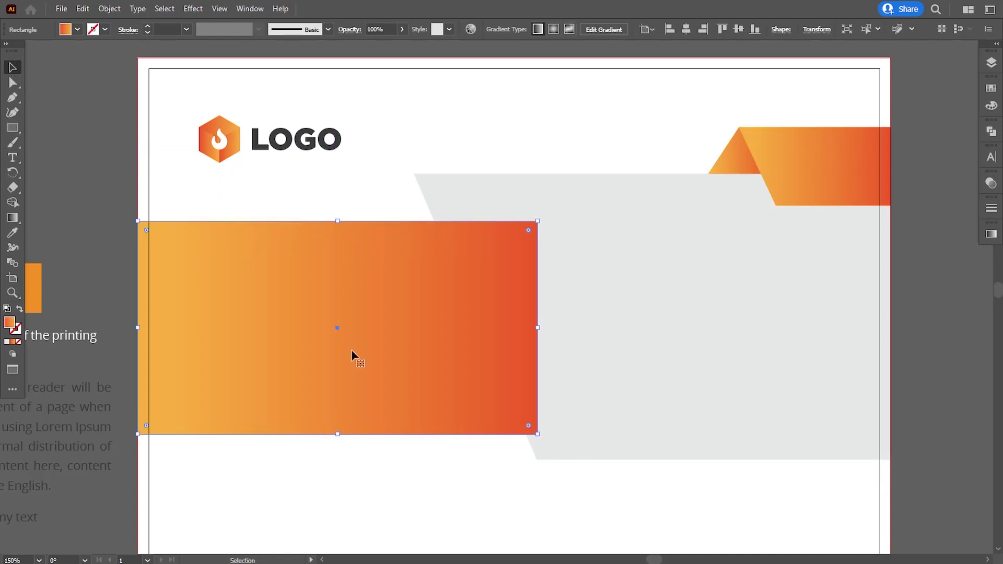
pyautogui.moveTo(338, 435)
pyautogui.mouseDown()
pyautogui.moveTo(336, 410)
pyautogui.moveTo(364, 414)
pyautogui.mouseUp()
# Step: Slant the band's right edge by moving its top-right and bottom-right anchors
pyautogui.click(13, 82)
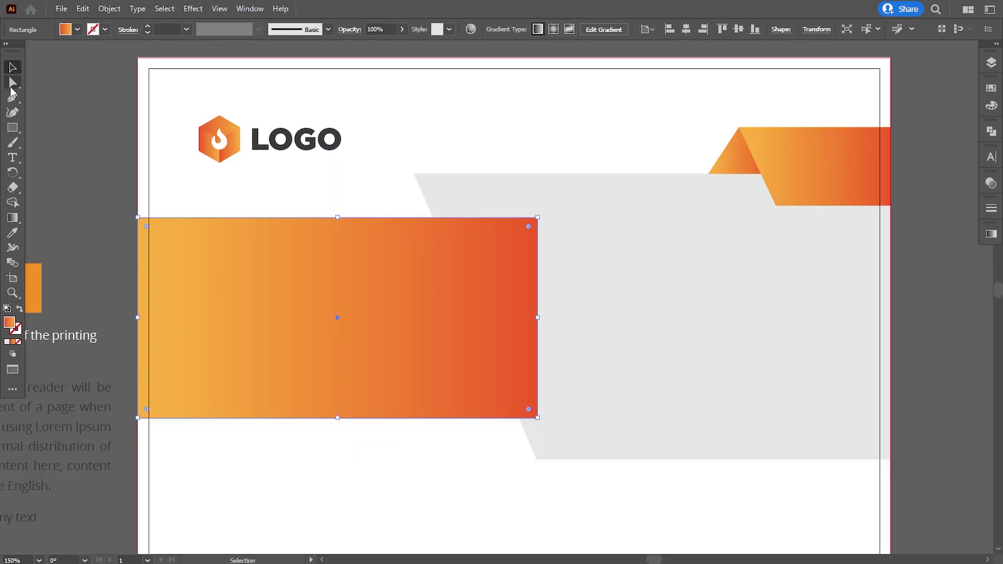
pyautogui.click(537, 217)
pyautogui.moveTo(536, 218); pyautogui.dragTo(433, 225)
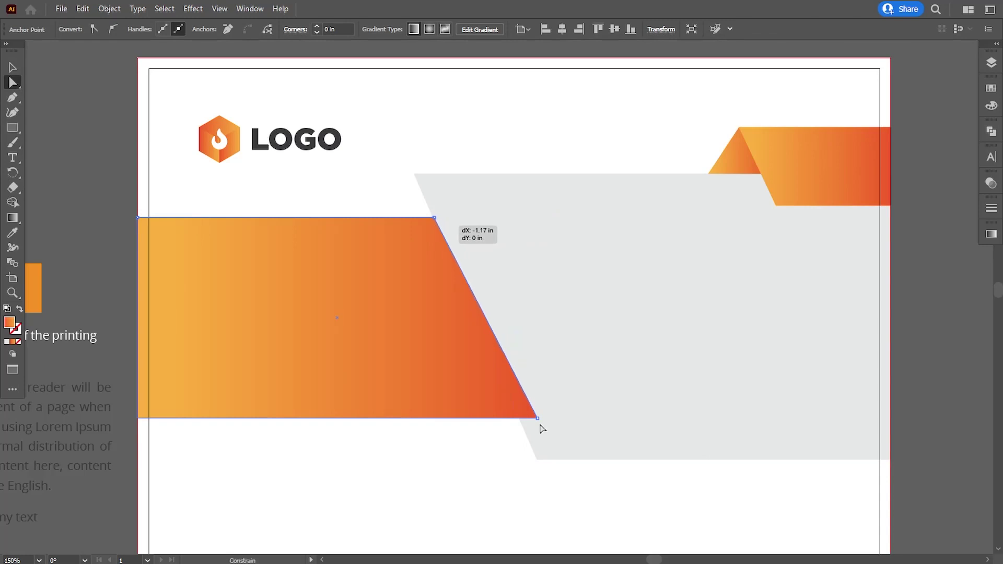
pyautogui.moveTo(537, 418); pyautogui.dragTo(517, 425)
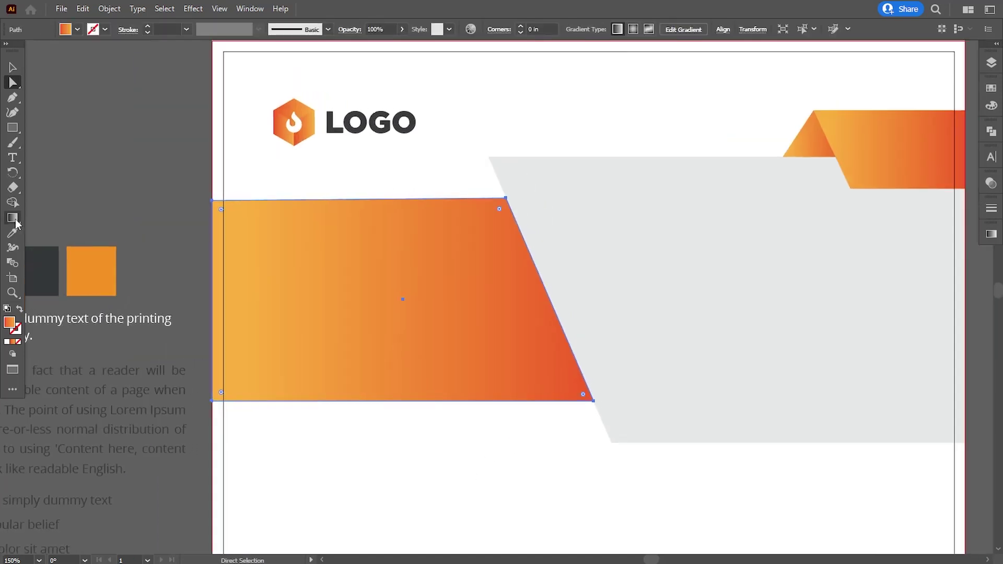
# Step: Reverse the band's gradient so red is on the left
pyautogui.click(15, 221)
pyautogui.moveTo(214, 293); pyautogui.dragTo(545, 292)
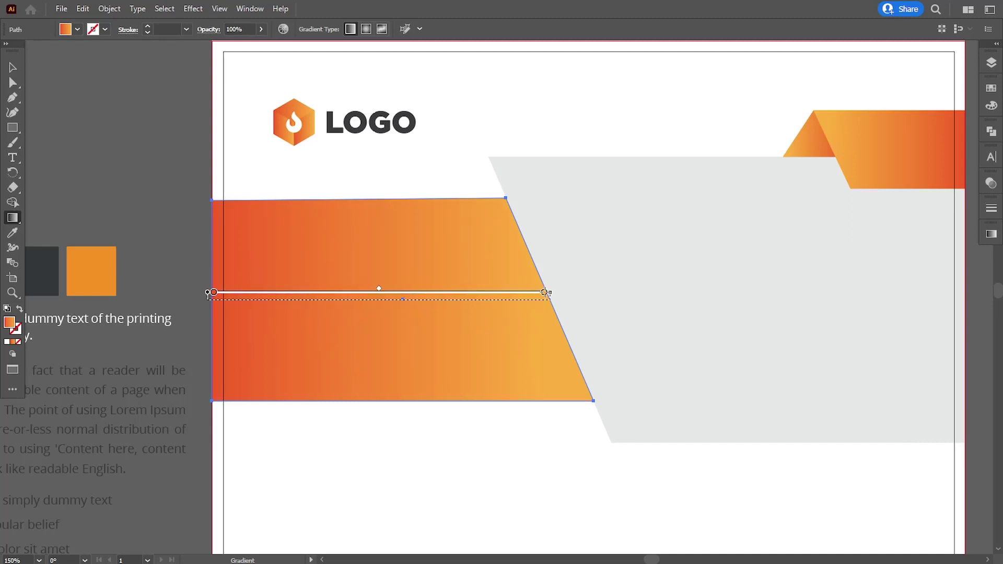
pyautogui.press('v')
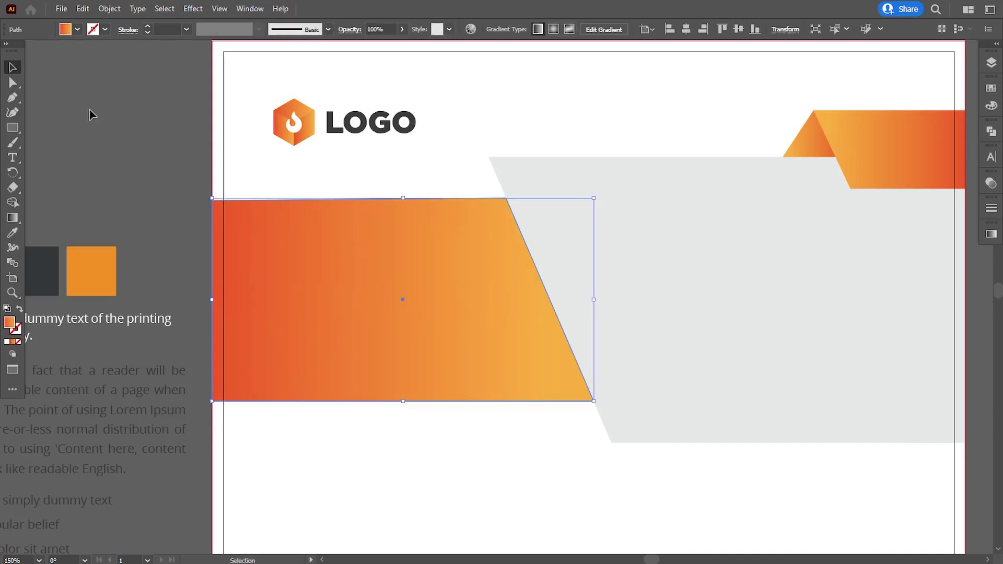
pyautogui.click(89, 112)
pyautogui.moveTo(298, 347); pyautogui.dragTo(295, 331)
# Step: Type the three-line headline We Make / Your Business / To Next Level on the orange band
pyautogui.moveTo(239, 299); pyautogui.dragTo(256, 302)
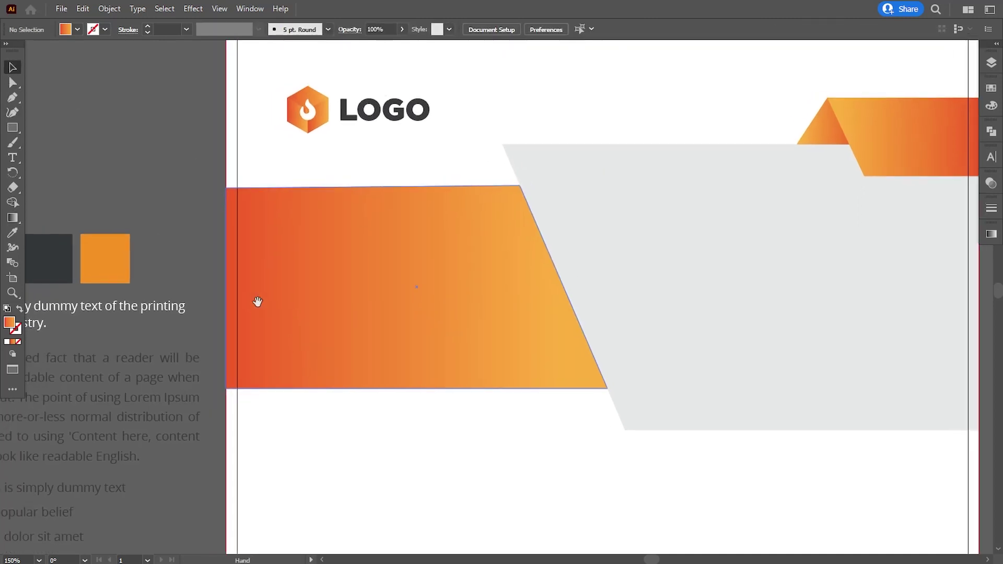
pyautogui.click(17, 155)
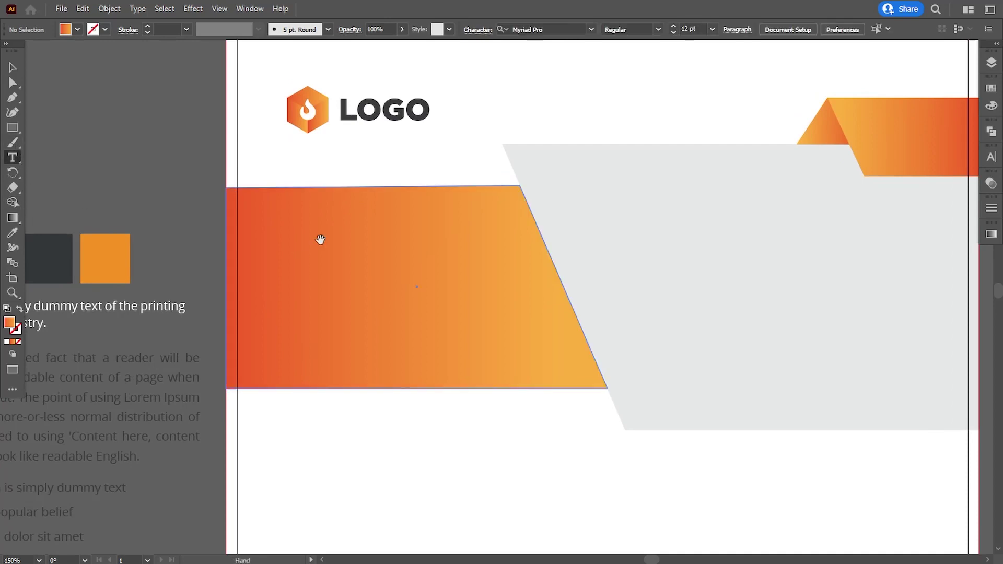
pyautogui.moveTo(333, 254); pyautogui.dragTo(341, 275)
pyautogui.click(310, 276)
pyautogui.write('We Make')
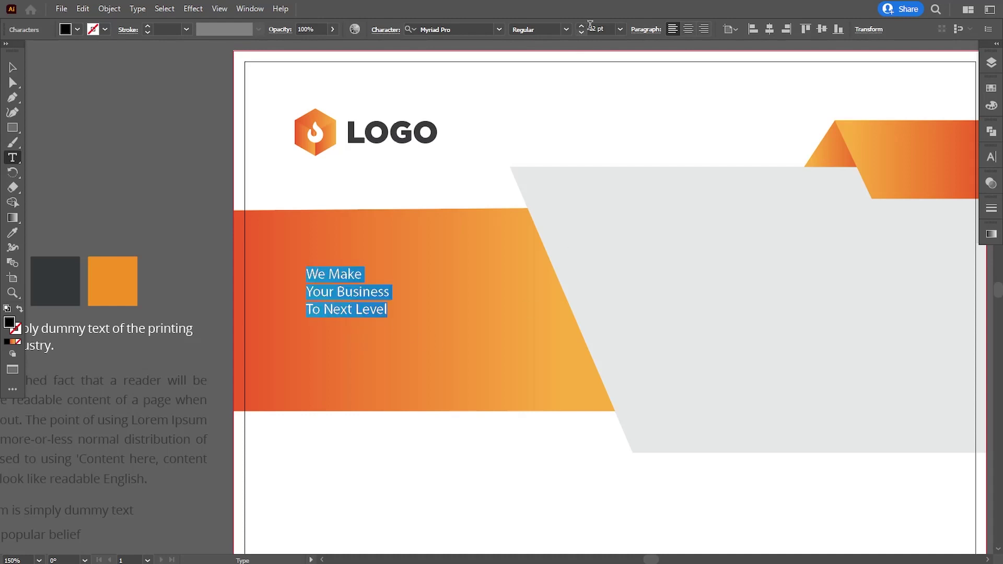
# Step: Set the headline to 24 pt Roboto Light
pyautogui.press('Up')
pyautogui.press('Up')
pyautogui.press('Up')
pyautogui.press('Up')
pyautogui.press('Up')
pyautogui.press('Up')
pyautogui.press('Up')
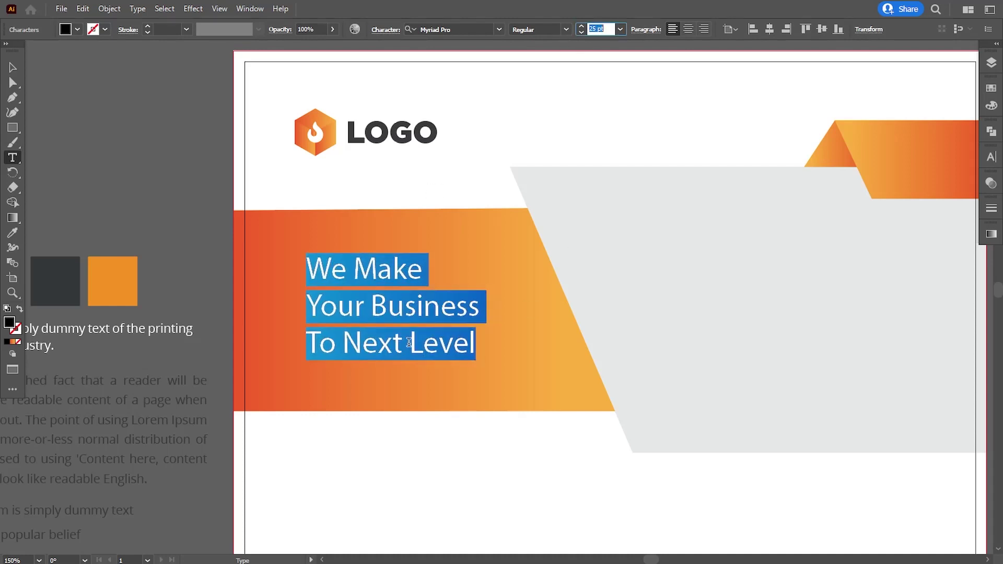
pyautogui.click(477, 27)
pyautogui.write('robo')
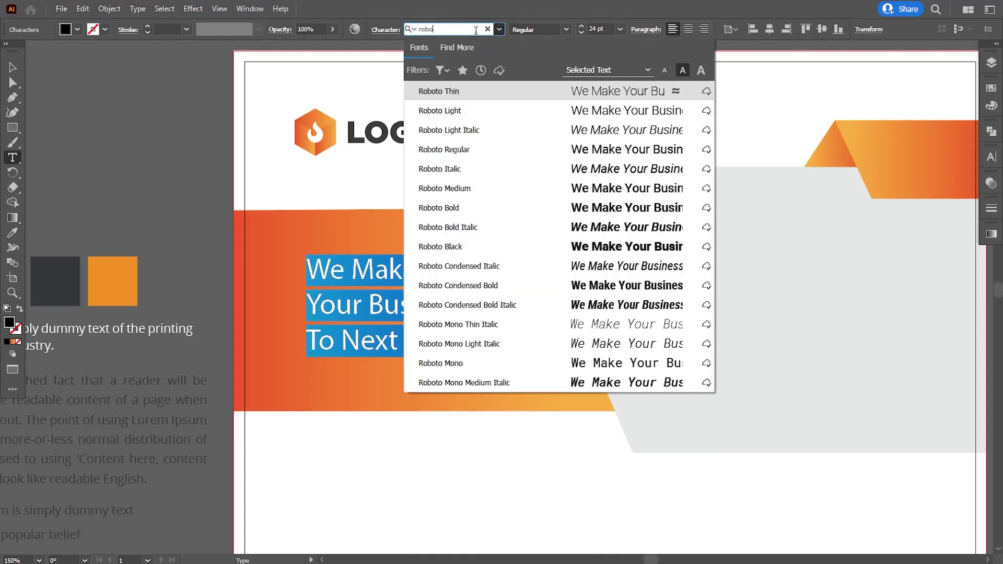
pyautogui.click(447, 114)
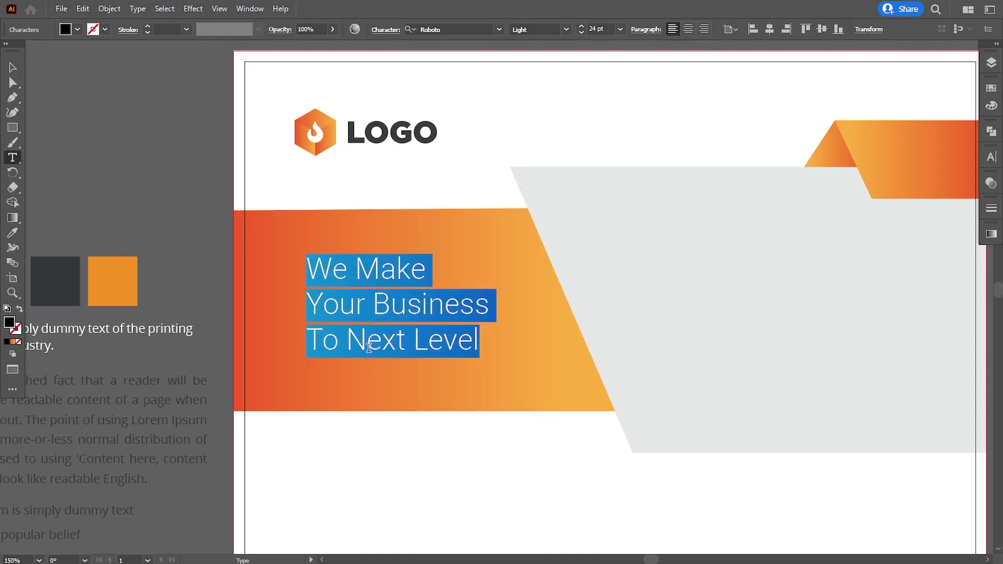
pyautogui.click(313, 306)
# Step: Make Your Business the Black weight and To Next Level Regular
pyautogui.moveTo(313, 307); pyautogui.dragTo(505, 315)
pyautogui.click(564, 29)
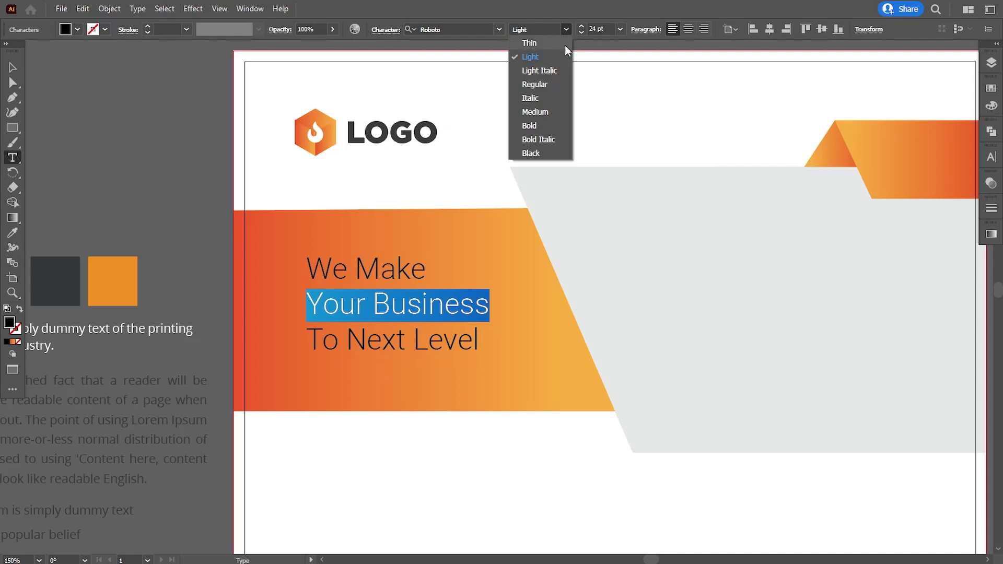
pyautogui.click(527, 151)
pyautogui.click(375, 344)
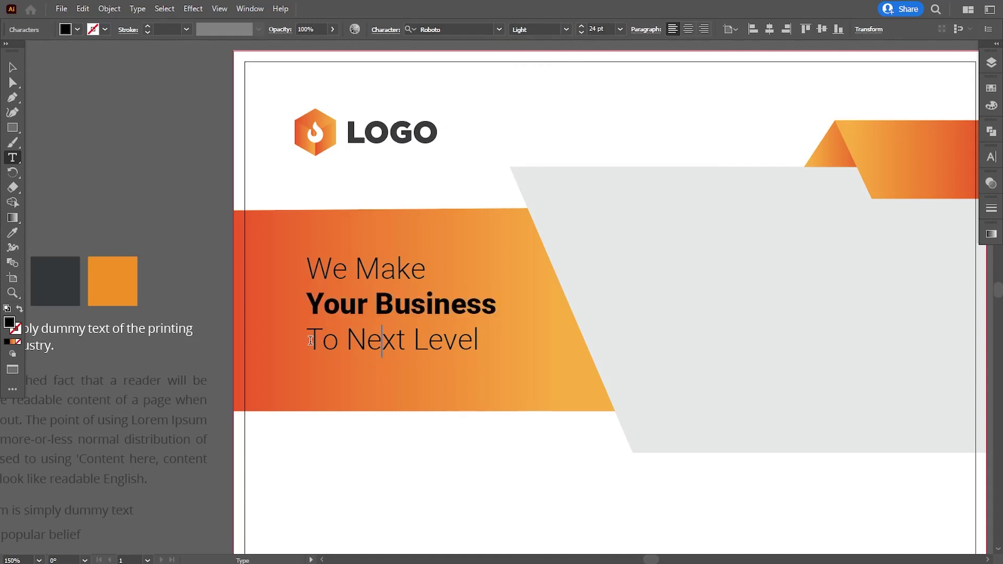
pyautogui.moveTo(310, 340); pyautogui.dragTo(542, 337)
pyautogui.click(565, 30)
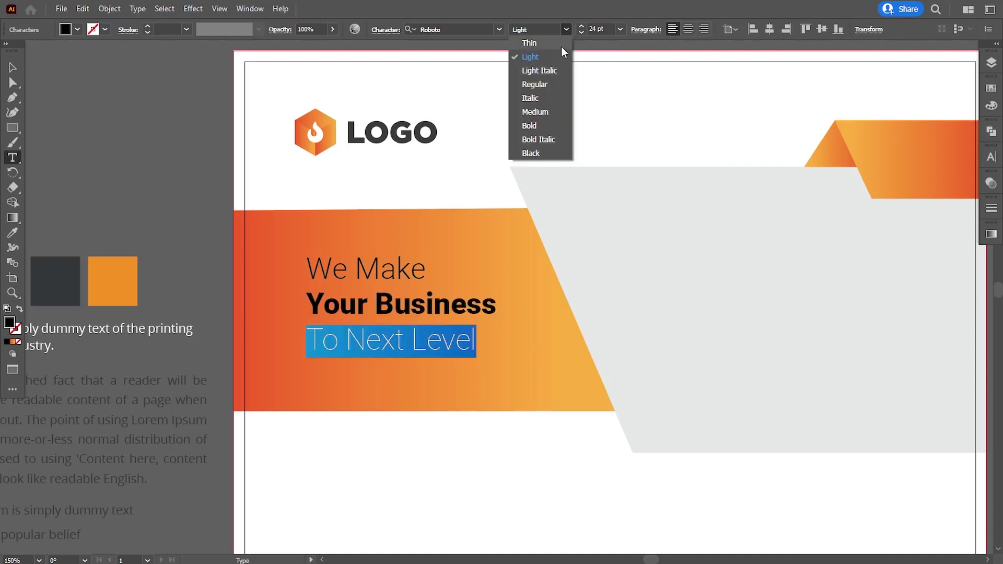
pyautogui.click(533, 83)
# Step: Tighten the headline's leading to 25 pt in the Character panel
pyautogui.click(9, 69)
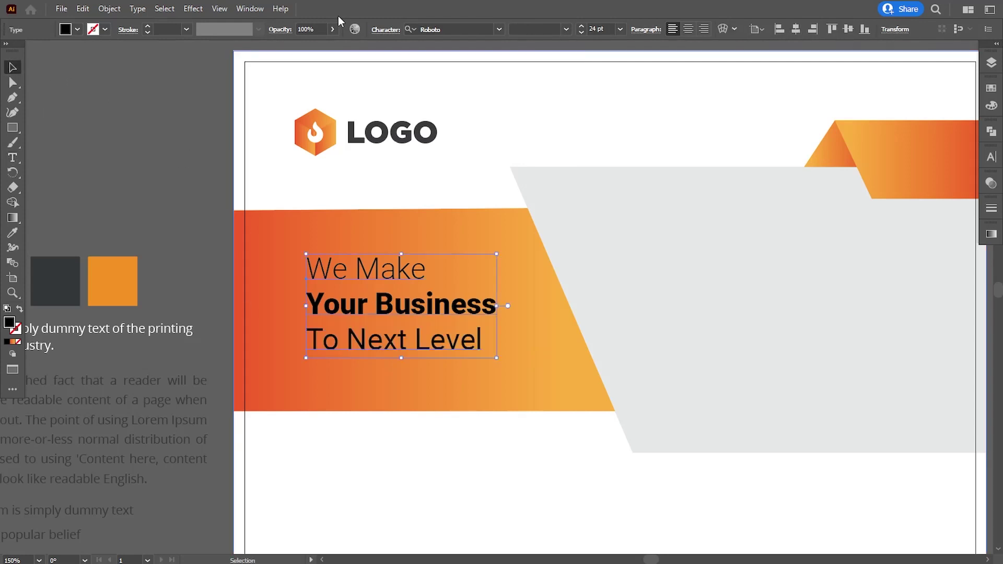
pyautogui.click(385, 30)
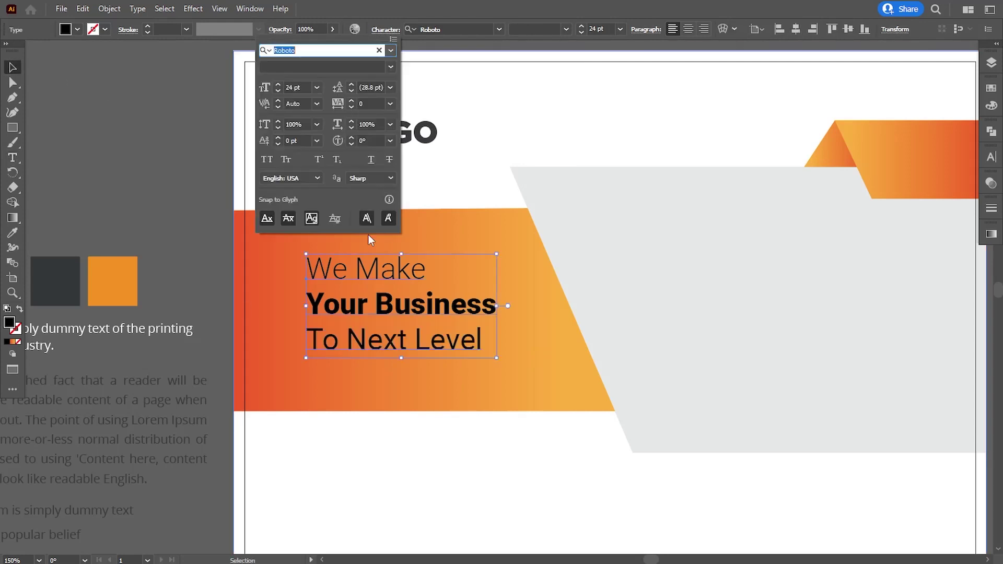
pyautogui.click(352, 91)
pyautogui.click(352, 92)
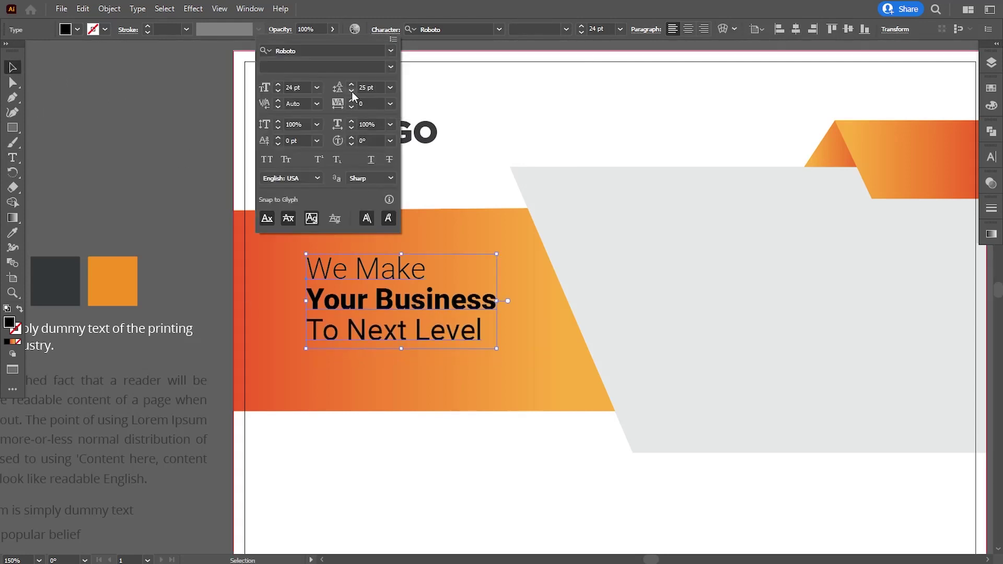
pyautogui.click(124, 172)
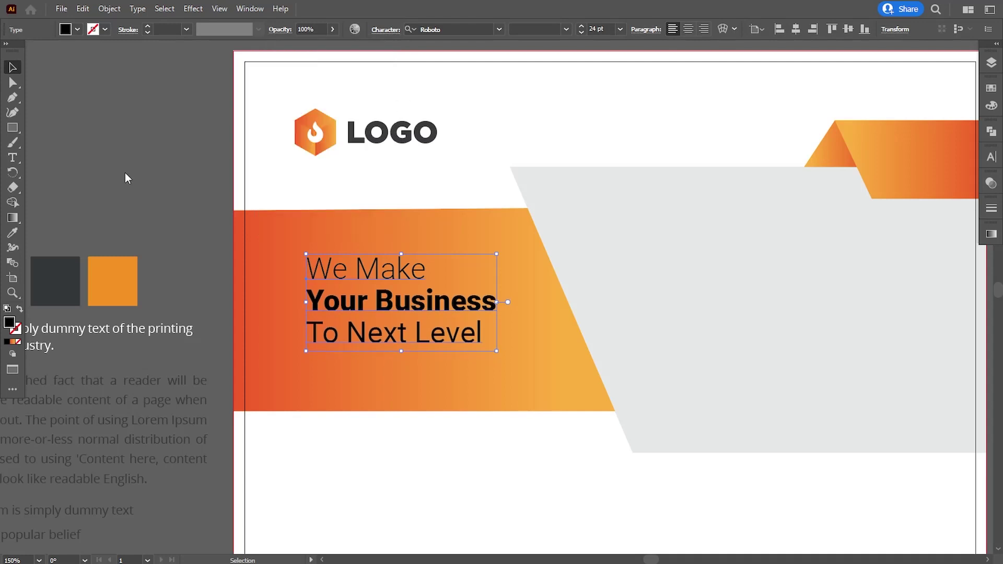
# Step: Color the headline white (#FFFFFF) and move it up slightly
pyautogui.click(314, 308)
pyautogui.doubleClick(9, 323)
pyautogui.write('ffffff')
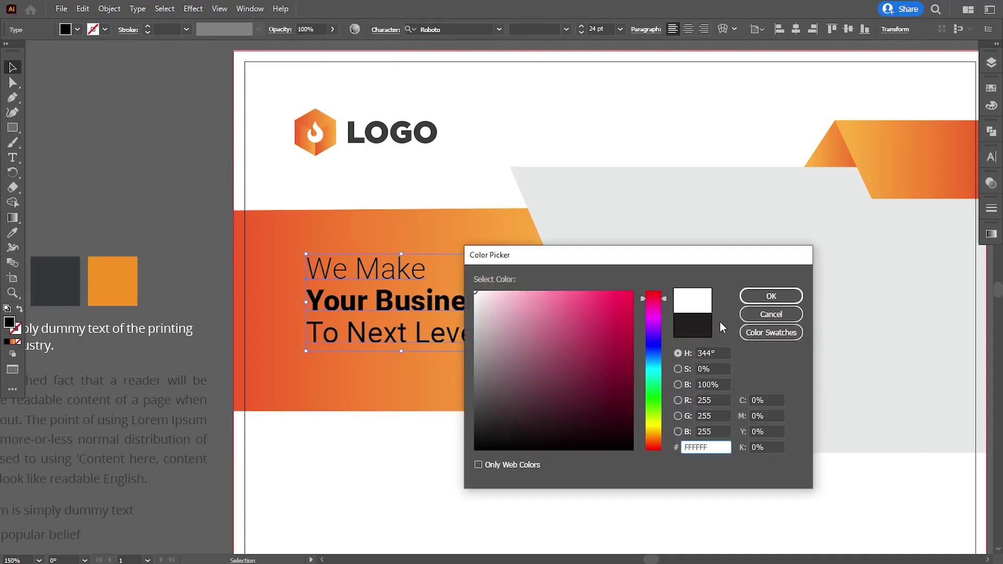
pyautogui.click(771, 295)
pyautogui.moveTo(339, 309); pyautogui.dragTo(340, 294)
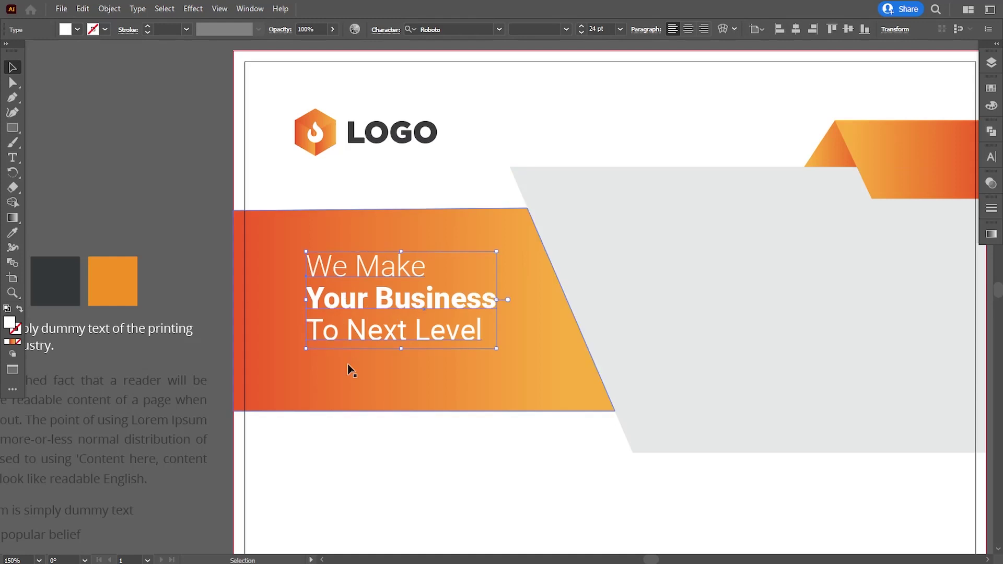
# Step: Show rulers, add a vertical guide, align the headline to it, and enlarge it to about 27.9 pt
pyautogui.click(220, 9)
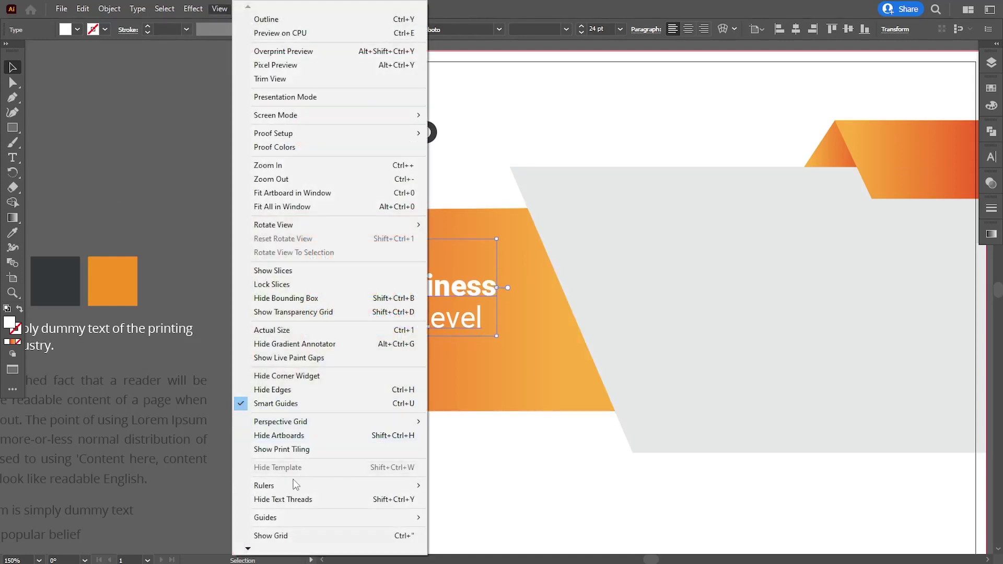
pyautogui.moveTo(264, 485)
pyautogui.click(456, 486)
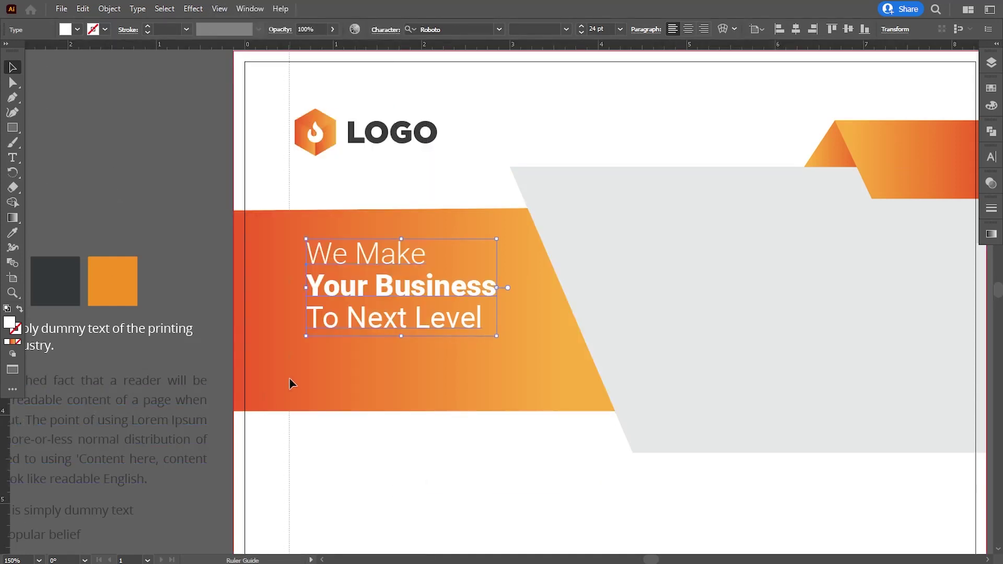
pyautogui.moveTo(107, 425); pyautogui.dragTo(295, 375)
pyautogui.press('Left')
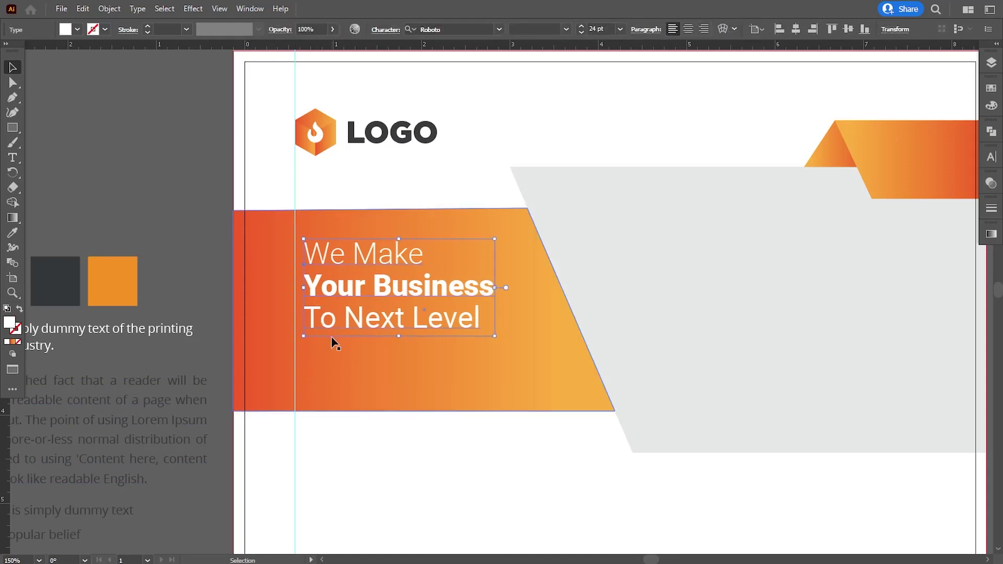
pyautogui.press('Left')
pyautogui.press('Left')
pyautogui.press('Left')
pyautogui.press('Left')
pyautogui.press('Left')
pyautogui.press('Left')
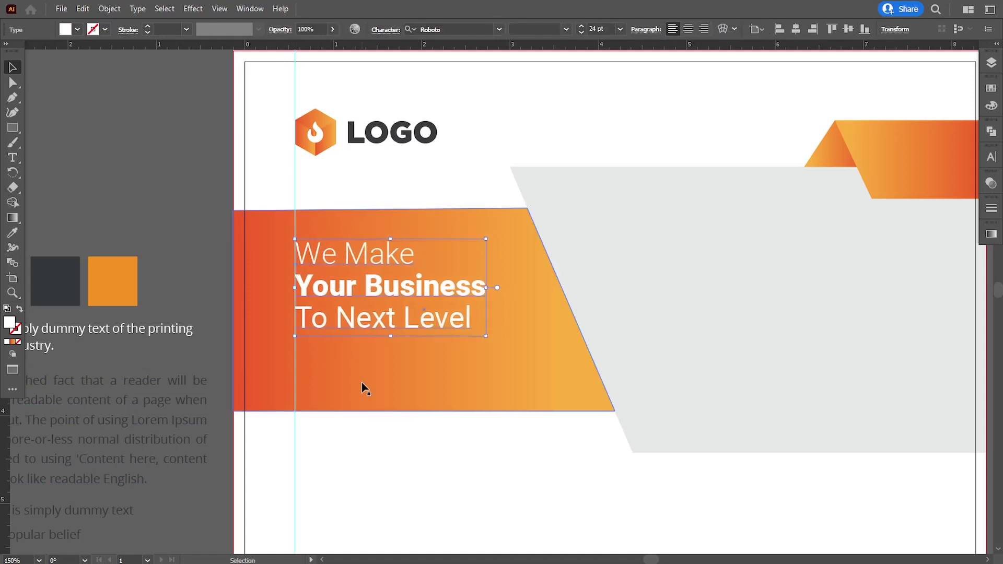
pyautogui.moveTo(486, 337)
pyautogui.mouseDown()
pyautogui.moveTo(525, 376)
pyautogui.moveTo(517, 375)
pyautogui.mouseUp()
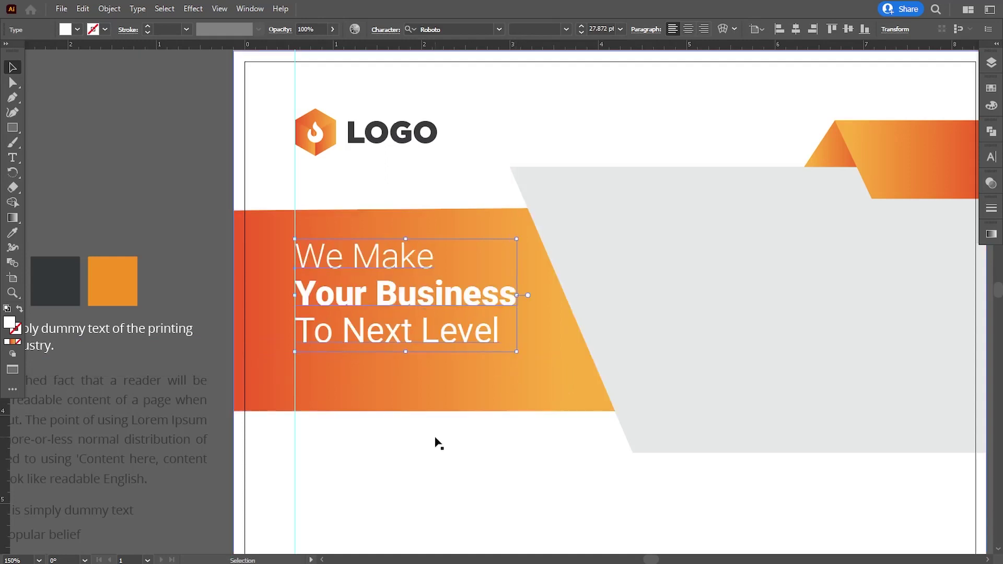
pyautogui.press('Up')
pyautogui.press('Up')
pyautogui.press('Up')
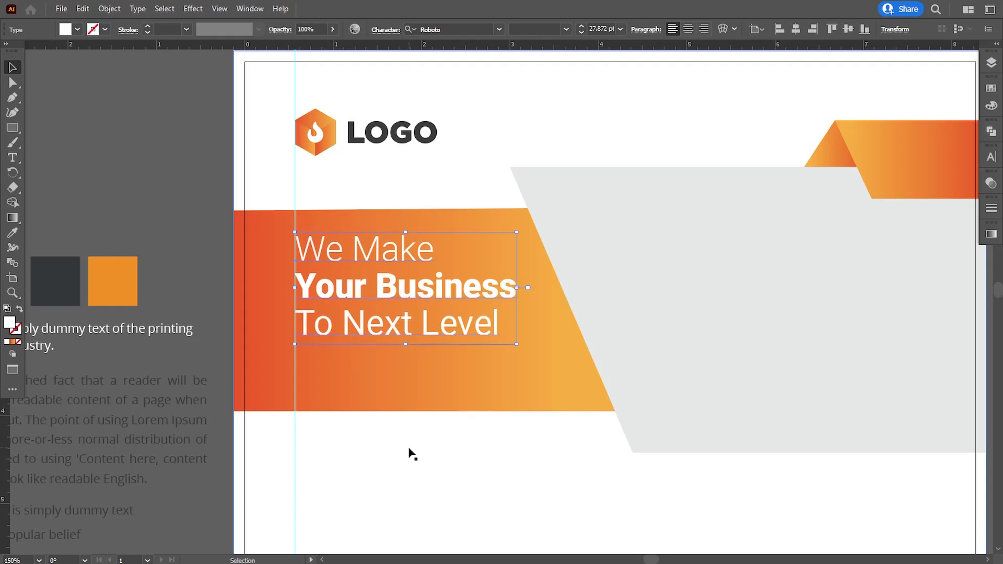
# Step: Move the Lorem Ipsum paragraph onto the orange band and bring it to the front
pyautogui.moveTo(101, 329); pyautogui.dragTo(482, 366)
pyautogui.rightClick(477, 366)
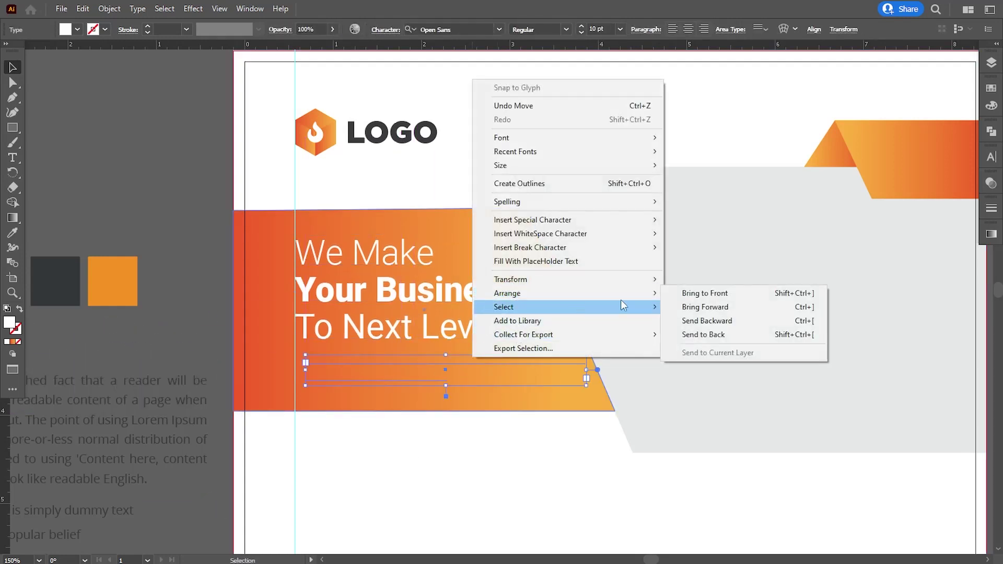
pyautogui.click(705, 293)
# Step: Draw a thin vertical accent bar just left of the paragraph
pyautogui.hotkey('ctrl', 'shift', 'a')
pyautogui.press('m')
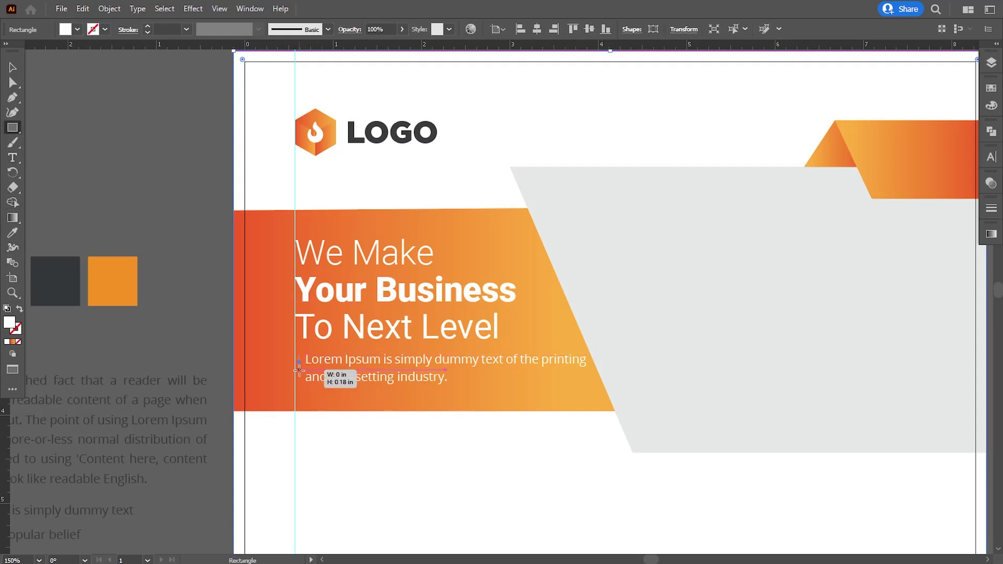
pyautogui.moveTo(300, 356); pyautogui.dragTo(303, 387)
pyautogui.press('v')
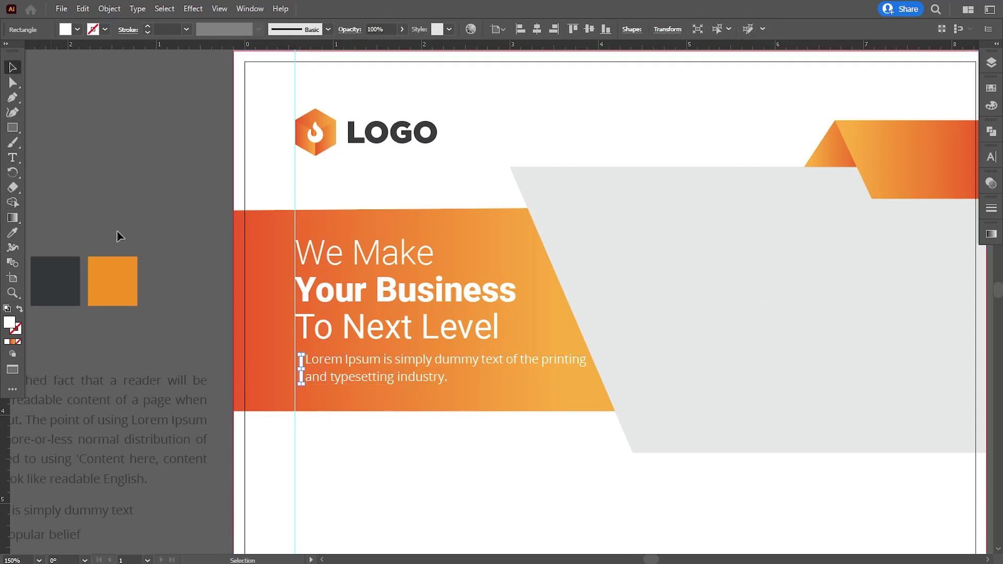
pyautogui.click(359, 385)
# Step: Set the blurb's leading to 12 pt and narrow its text frame so it rewraps
pyautogui.click(431, 361)
pyautogui.click(385, 29)
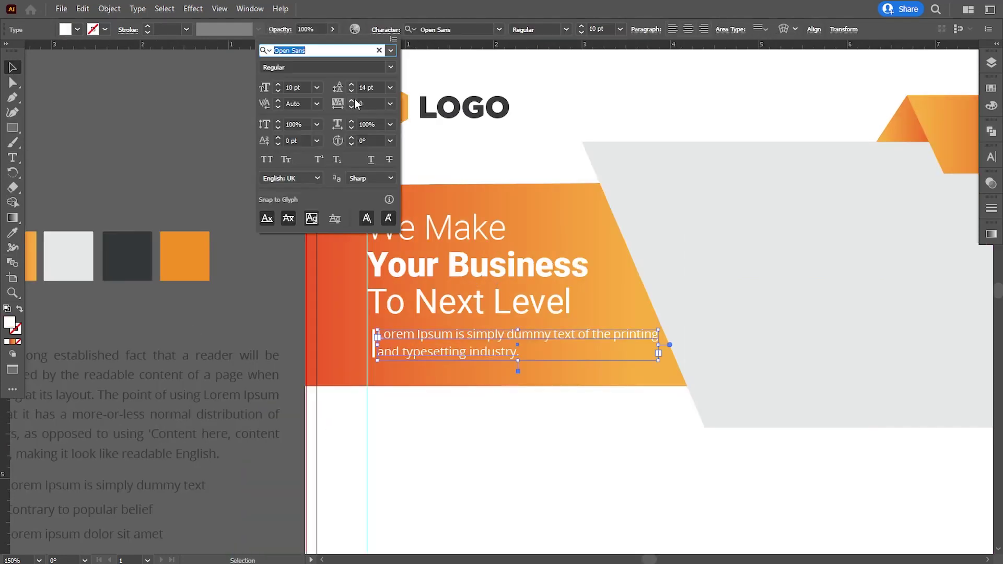
pyautogui.click(352, 91)
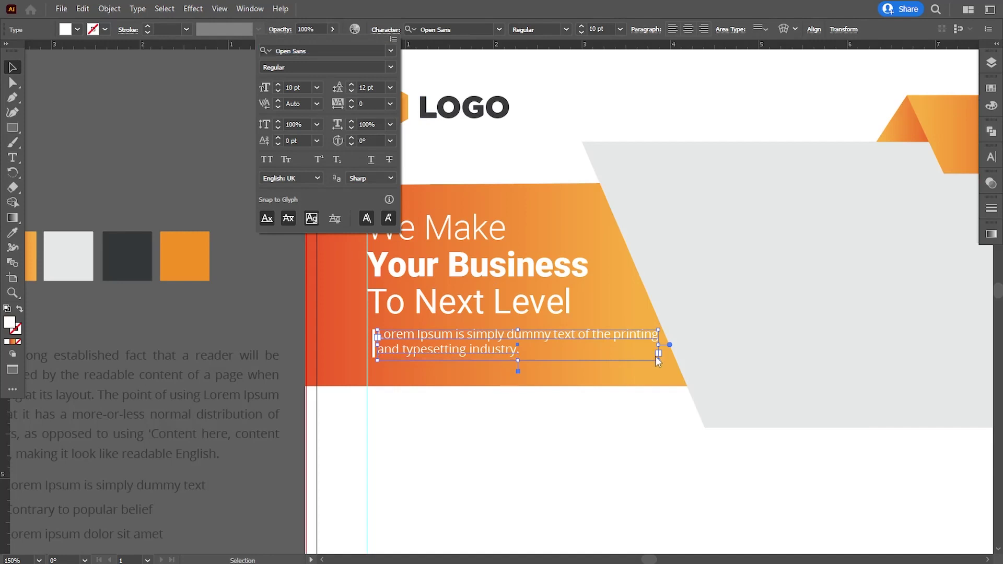
pyautogui.moveTo(655, 357)
pyautogui.mouseDown()
pyautogui.moveTo(624, 360)
pyautogui.moveTo(635, 360)
pyautogui.mouseUp()
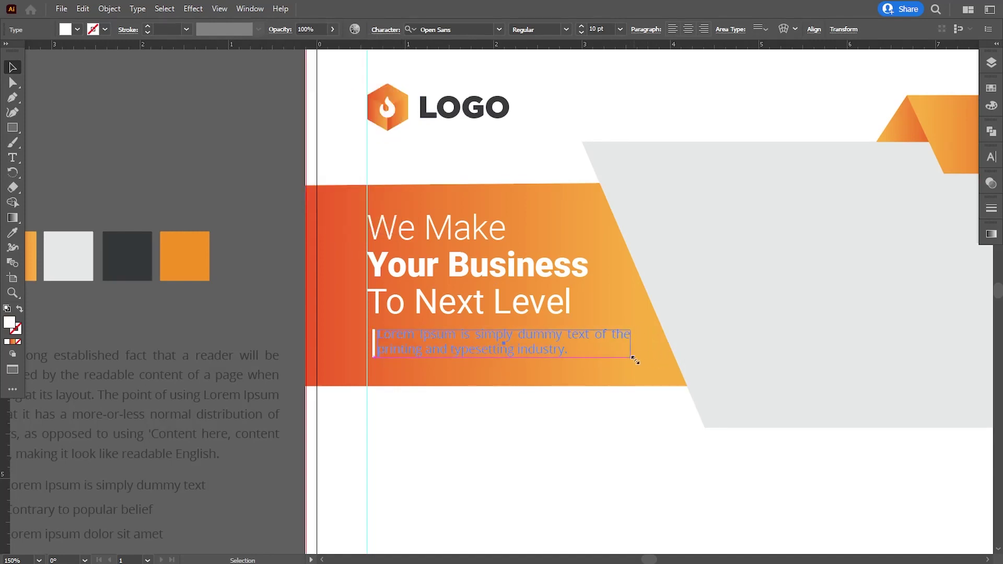
pyautogui.click(590, 427)
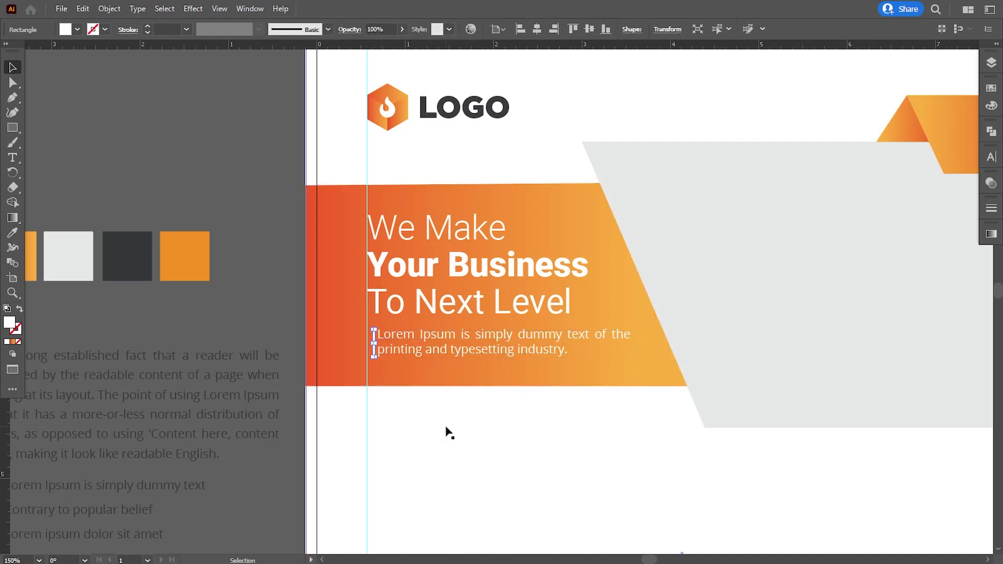
# Step: Set the Lorem Ipsum blurb's font size to 9 pt
pyautogui.click(409, 361)
pyautogui.click(374, 350)
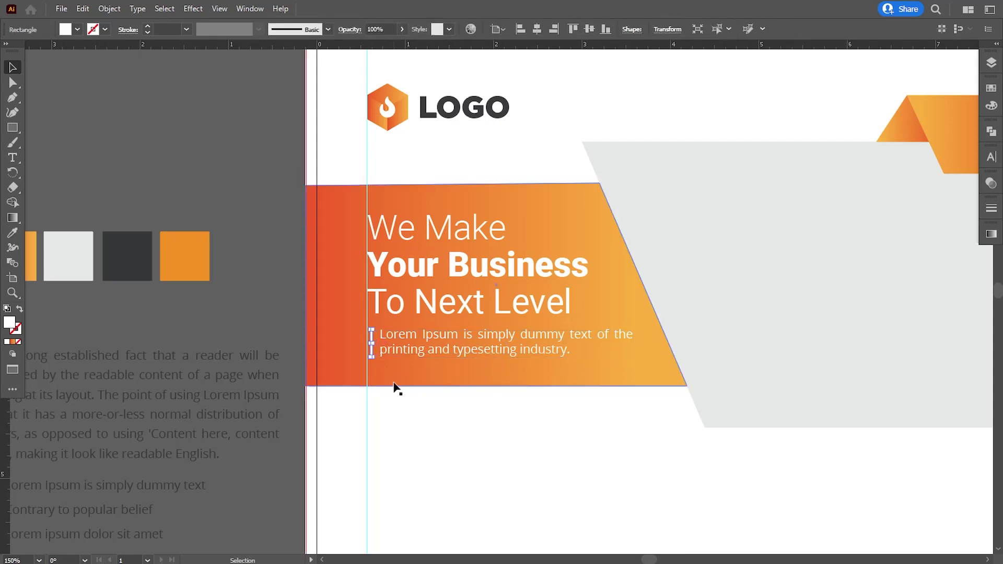
pyautogui.click(401, 383)
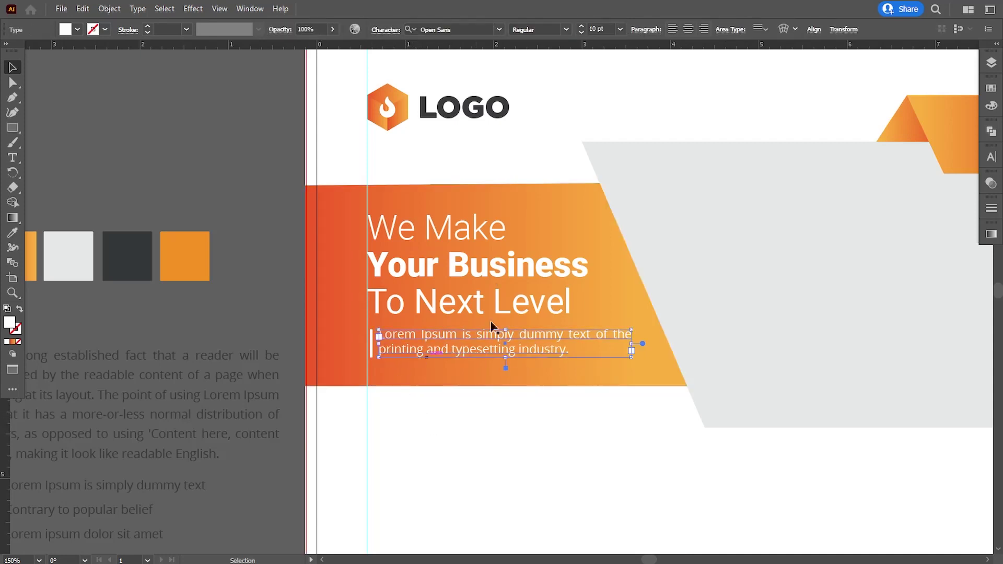
pyautogui.click(599, 28)
pyautogui.write('9')
pyautogui.press('Return')
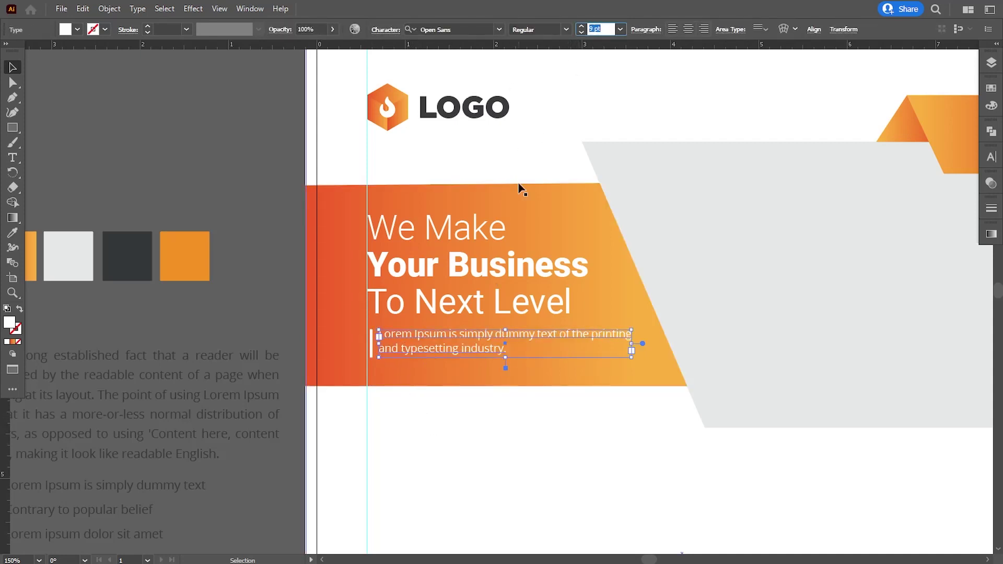
pyautogui.click(427, 446)
pyautogui.moveTo(427, 445); pyautogui.dragTo(544, 443)
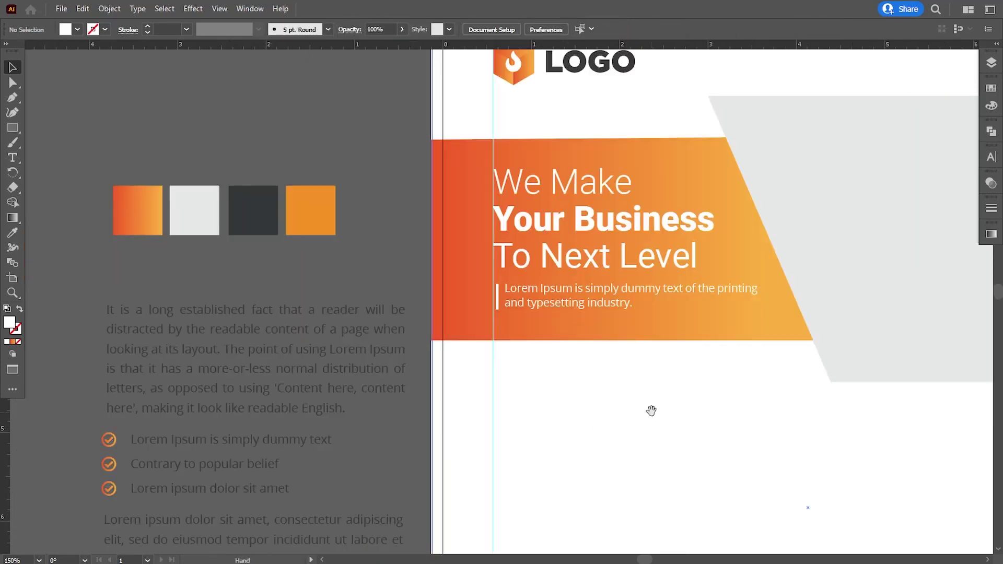
pyautogui.moveTo(650, 410)
pyautogui.mouseDown()
pyautogui.moveTo(398, 450)
pyautogui.moveTo(429, 444)
pyautogui.mouseUp()
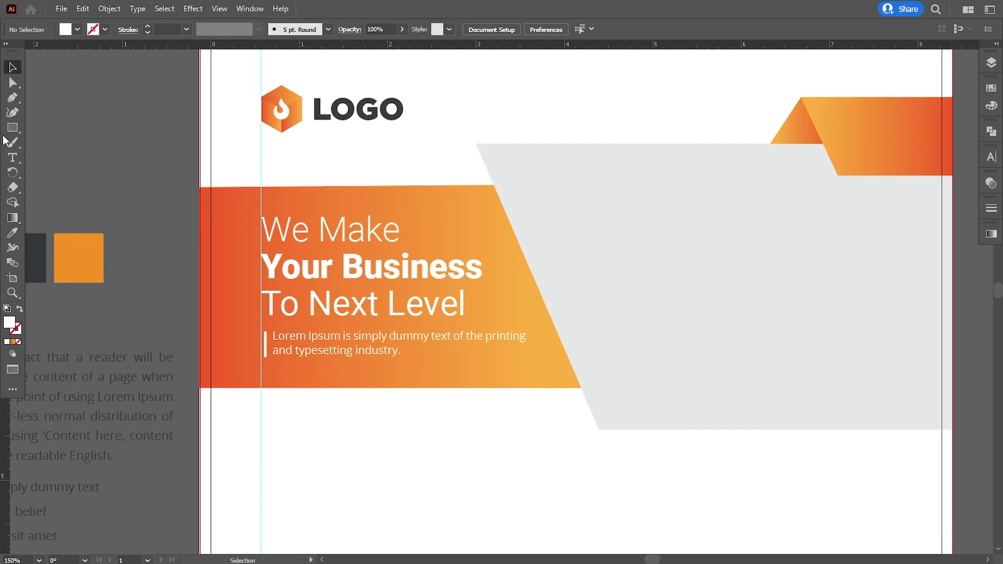
# Step: Draw a closed rectangular strip with the Pen tool directly below the orange band
pyautogui.click(13, 98)
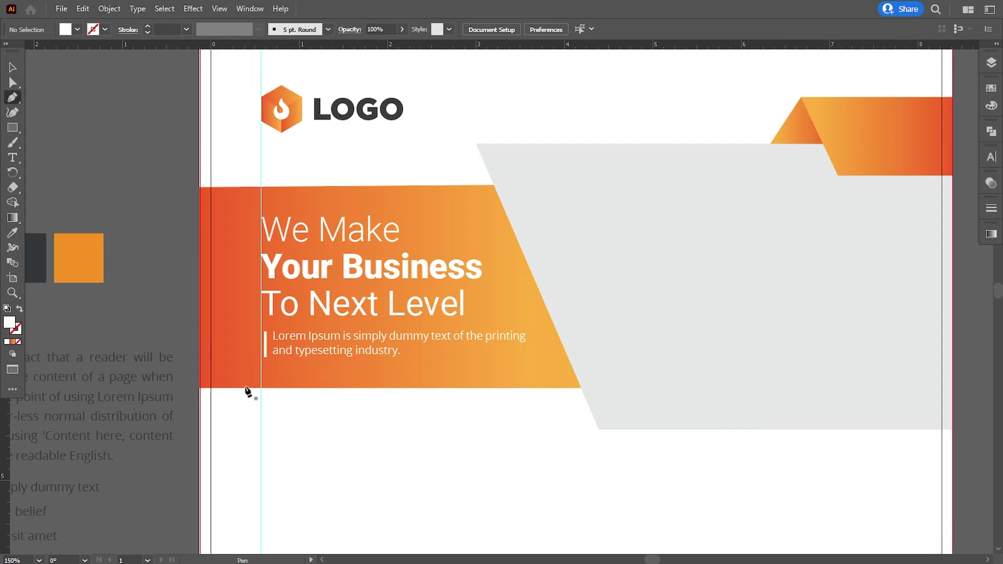
pyautogui.click(199, 389)
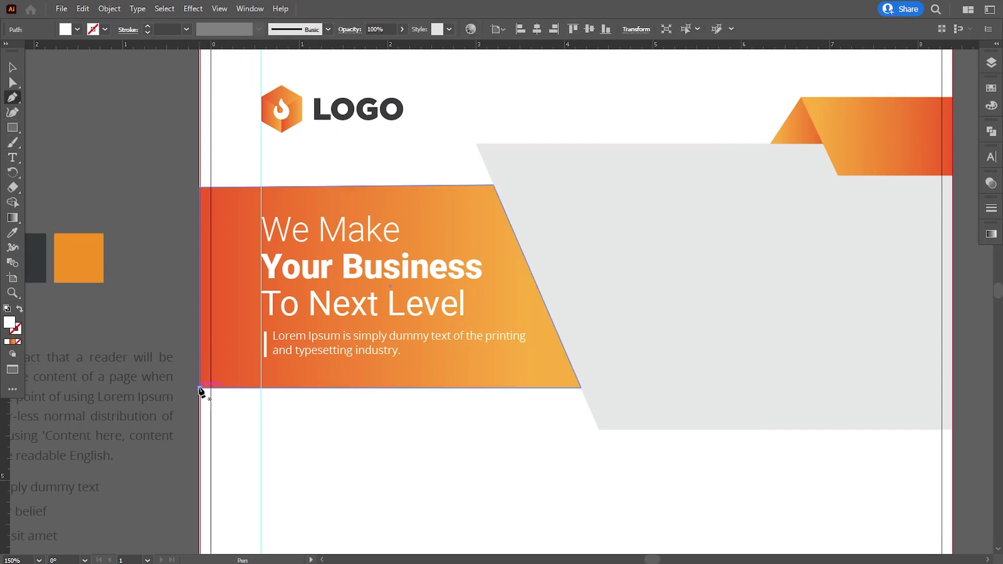
pyautogui.click(200, 426)
pyautogui.click(464, 426)
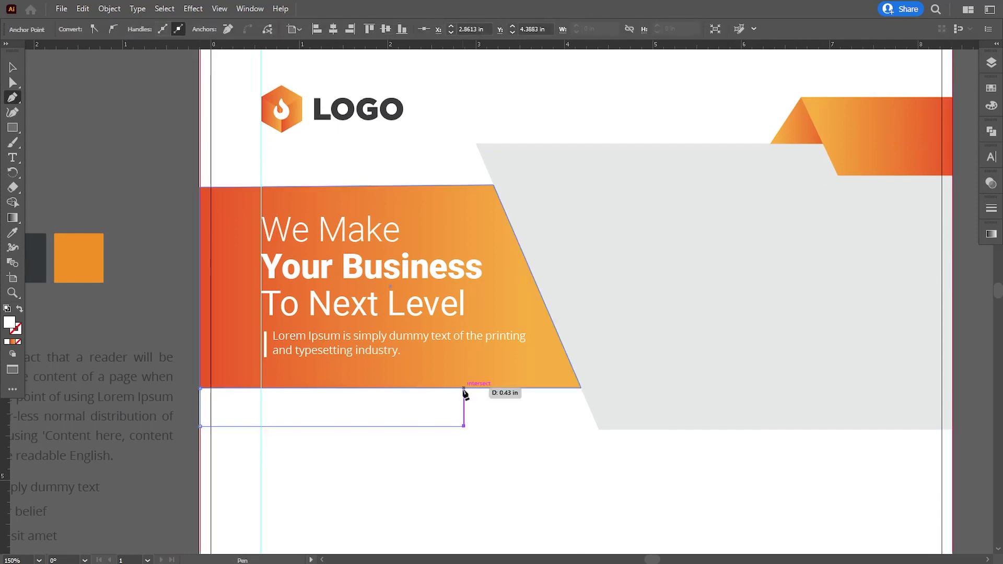
pyautogui.click(464, 388)
pyautogui.click(200, 389)
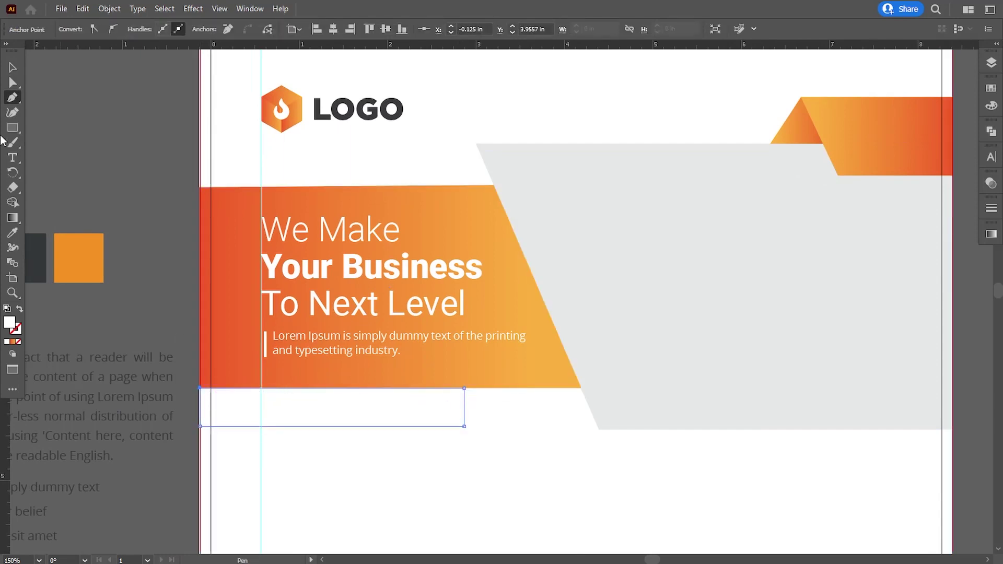
# Step: Sample the orange gradient onto the strip and nudge its bottom-right anchor left to slant it
pyautogui.click(13, 233)
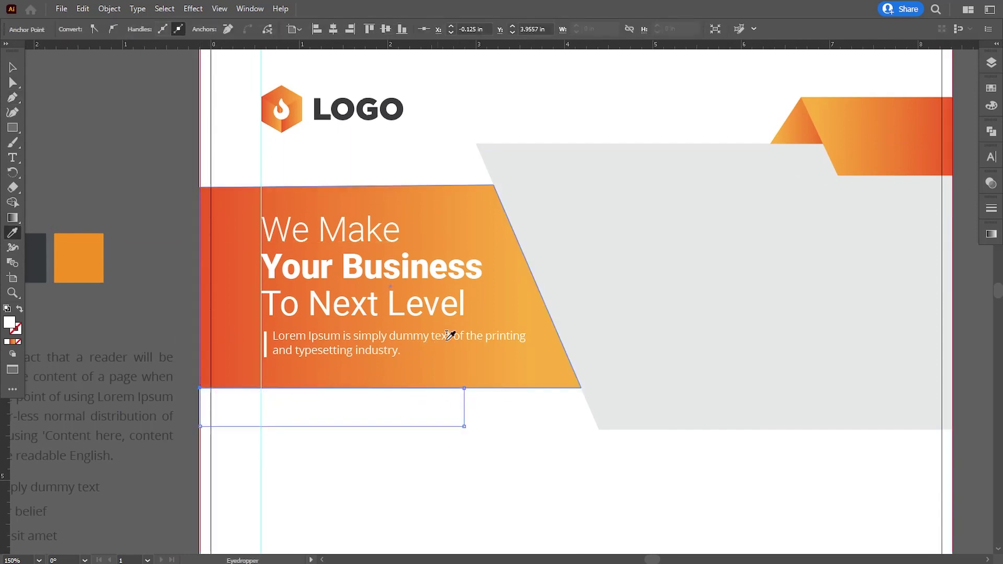
pyautogui.click(511, 290)
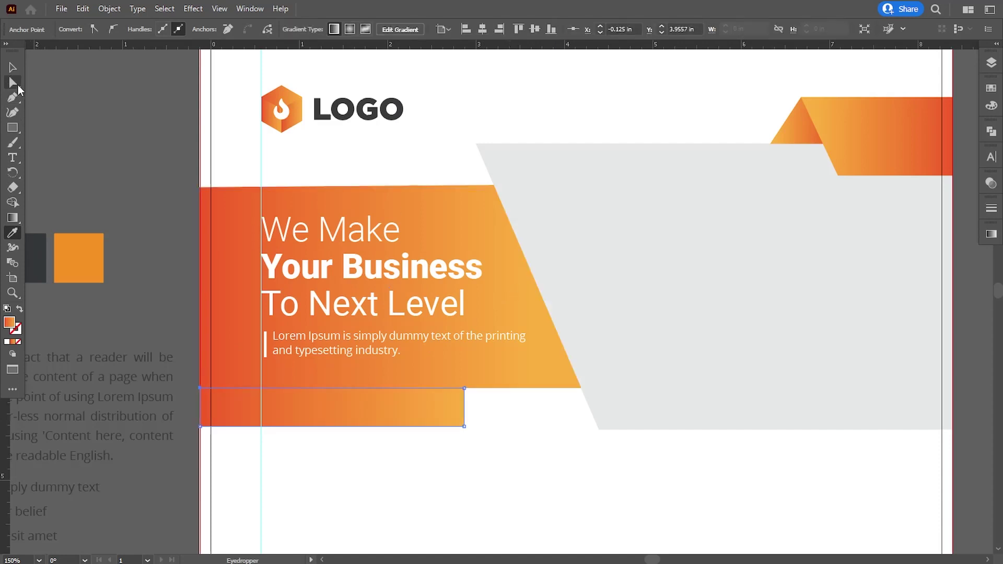
pyautogui.click(17, 85)
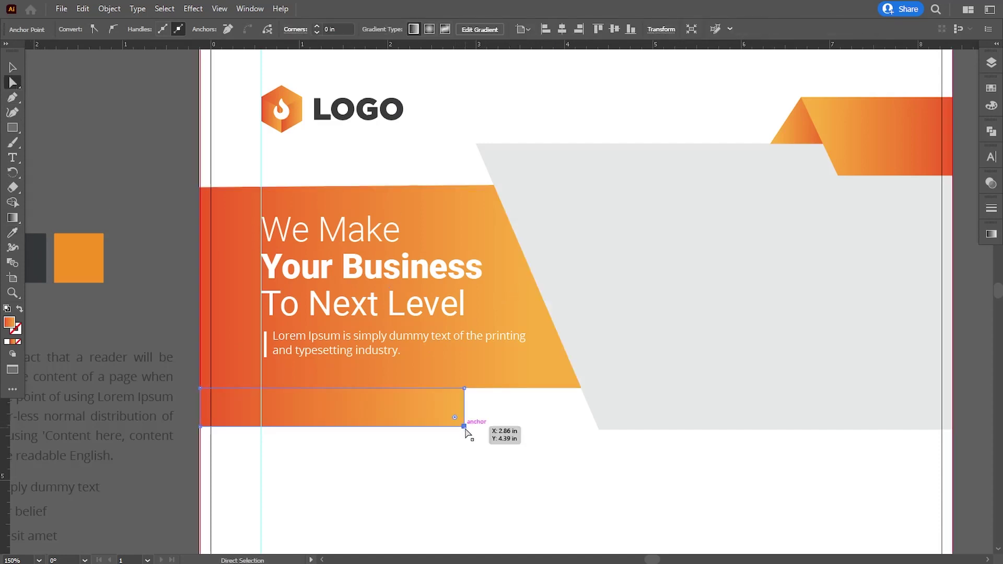
pyautogui.press('Left')
pyautogui.press('Left')
pyautogui.press('Left')
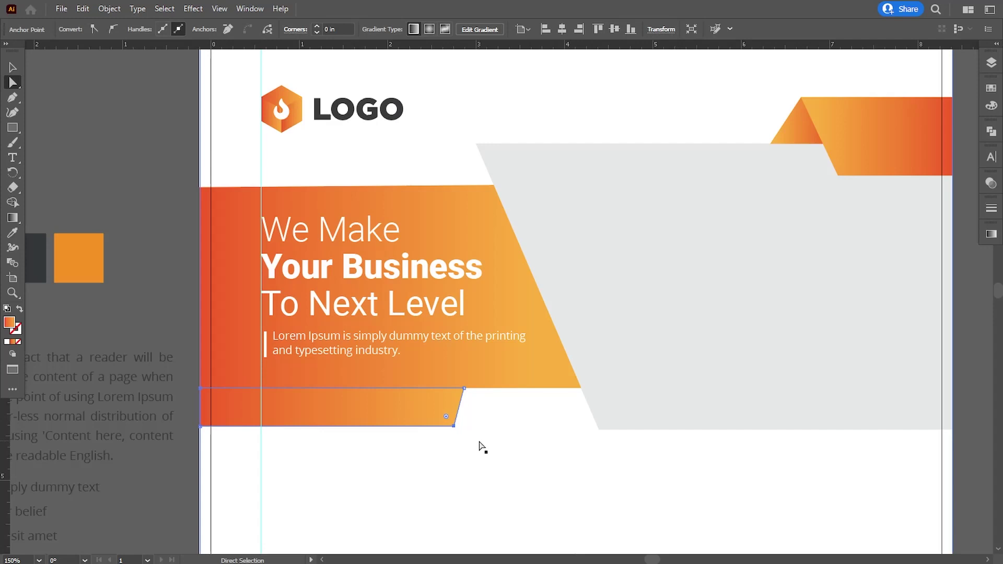
# Step: Adjust the gradient direction across the new strip with the Gradient tool
pyautogui.click(473, 448)
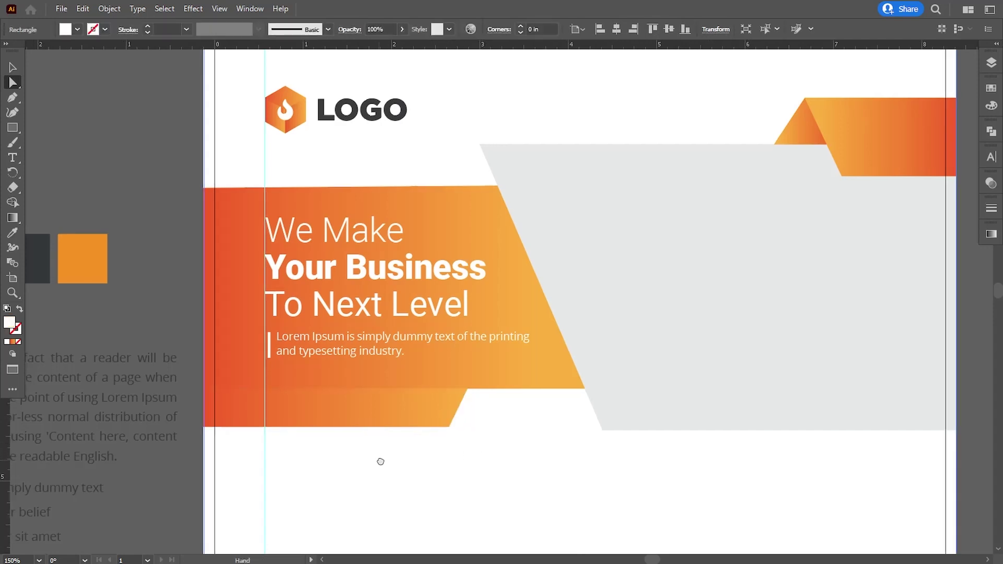
pyautogui.hscroll(-2, 379, 460)
pyautogui.click(361, 421)
pyautogui.click(12, 218)
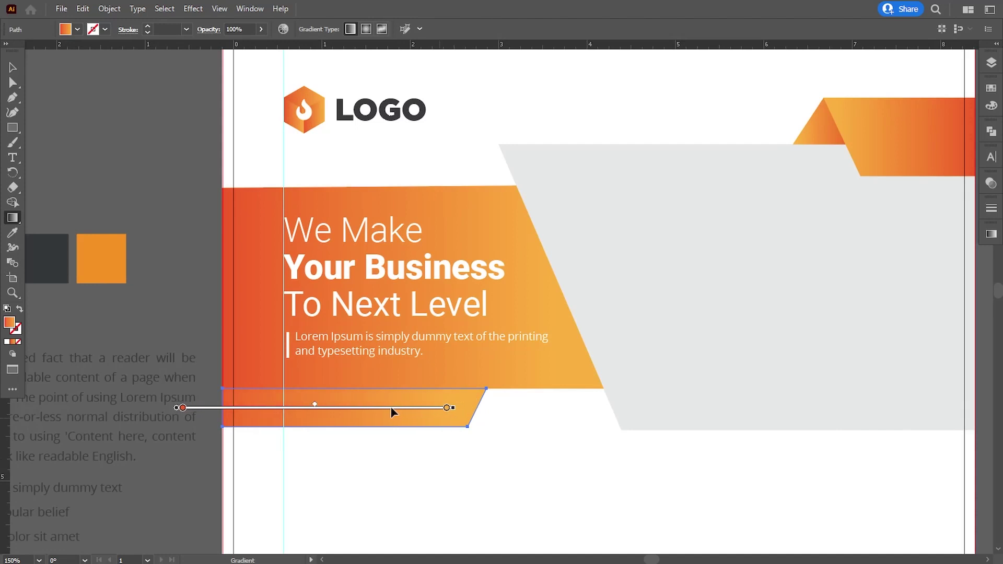
pyautogui.click(13, 68)
pyautogui.click(87, 138)
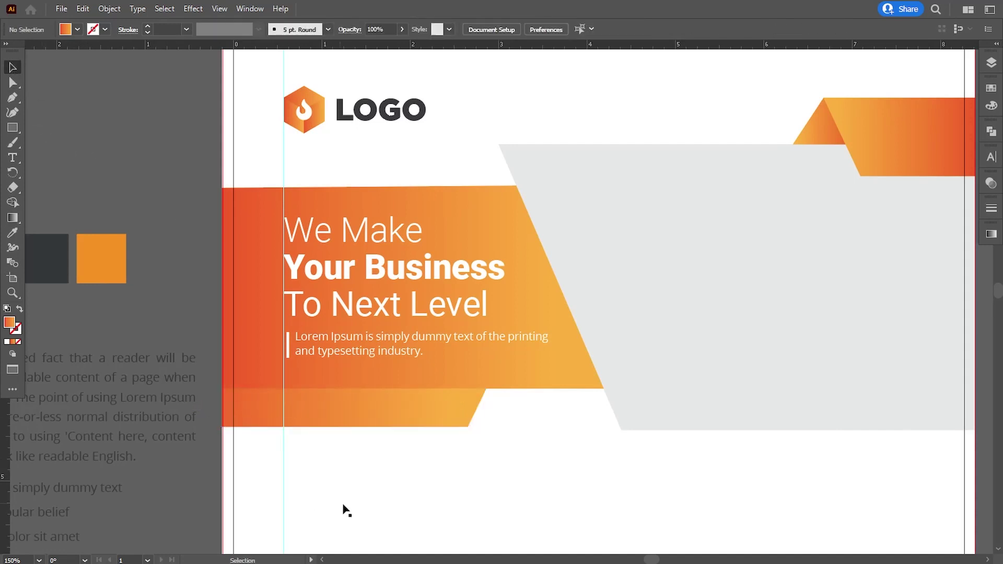
pyautogui.moveTo(346, 510)
pyautogui.mouseDown()
pyautogui.moveTo(417, 477)
pyautogui.moveTo(455, 486)
pyautogui.mouseUp()
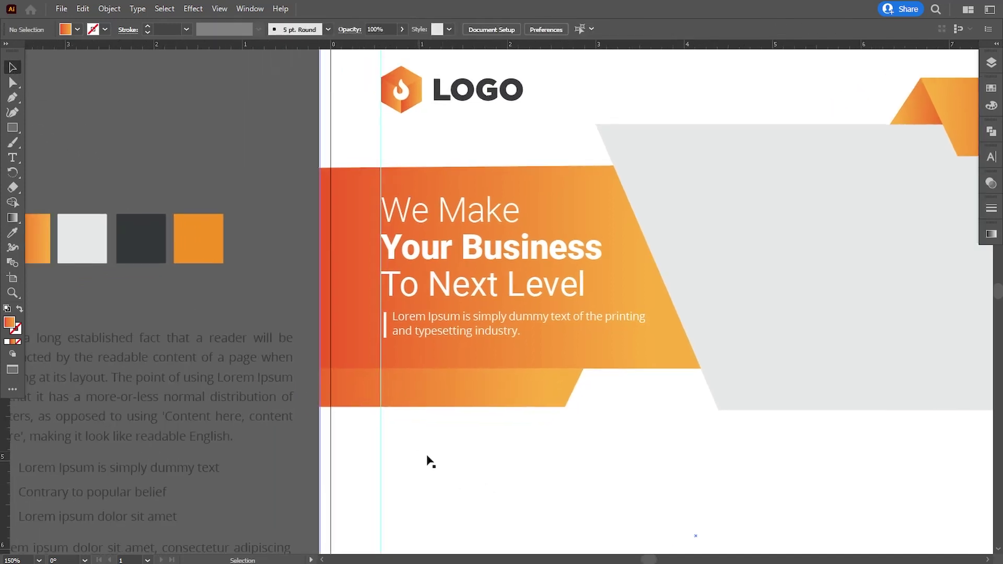
# Step: Type the JOIN THE BEST COMPANY slogan and move it into the orange strip
pyautogui.click(13, 157)
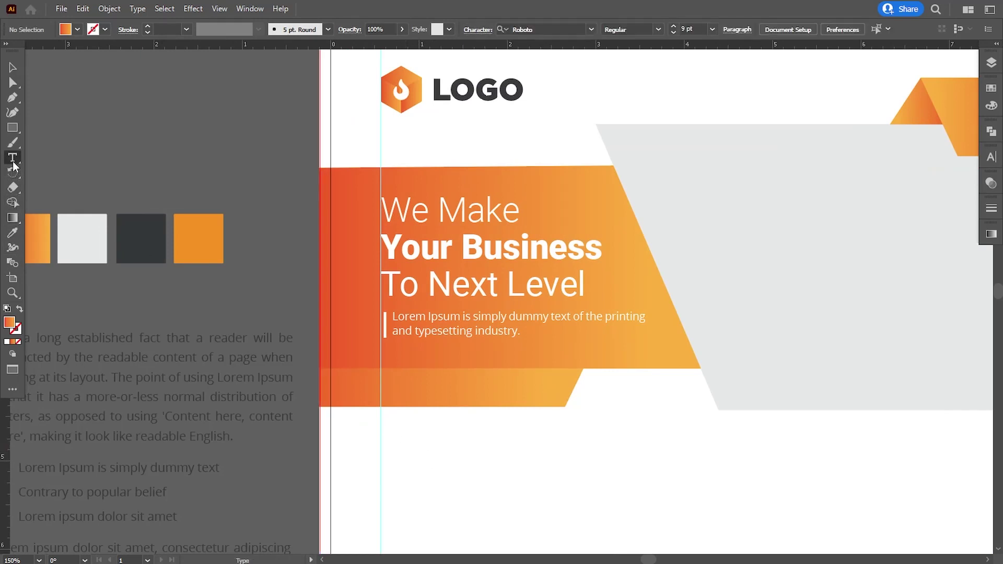
pyautogui.click(415, 426)
pyautogui.write('JOIN THE BEST COMPANY')
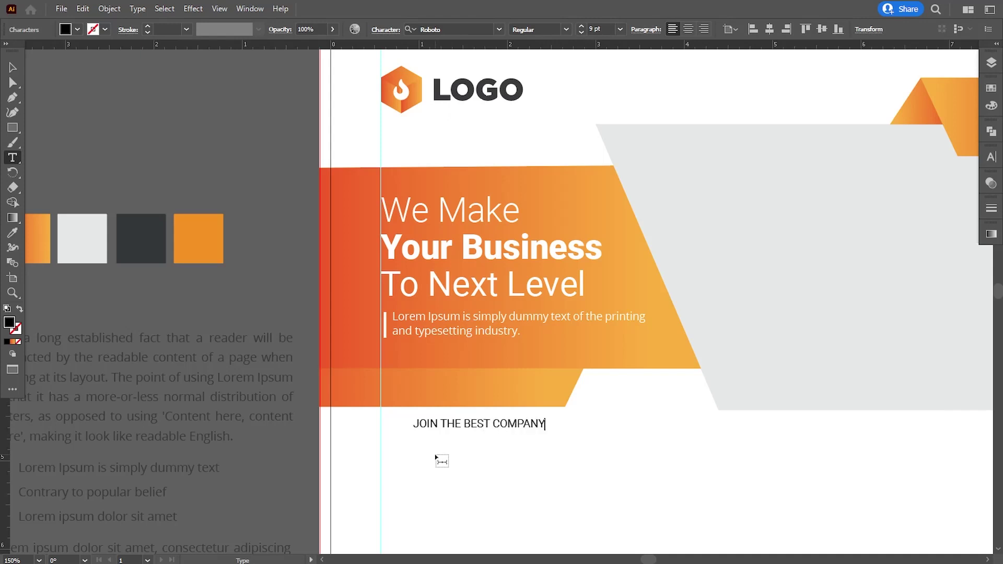
pyautogui.click(13, 67)
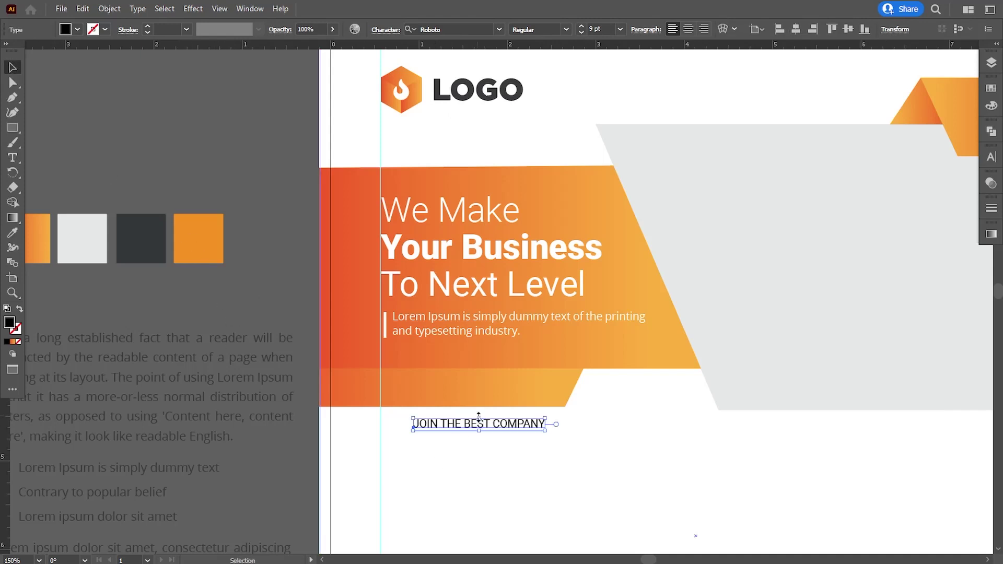
pyautogui.moveTo(446, 419); pyautogui.dragTo(414, 382)
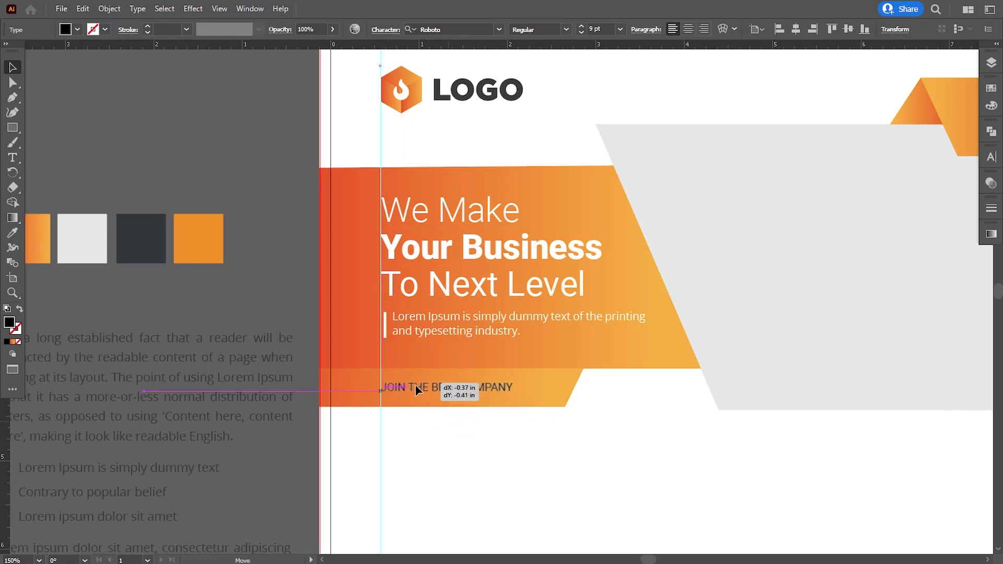
# Step: Give the slogan a white FFFFFF fill at 11 pt
pyautogui.click(592, 29)
pyautogui.write('12')
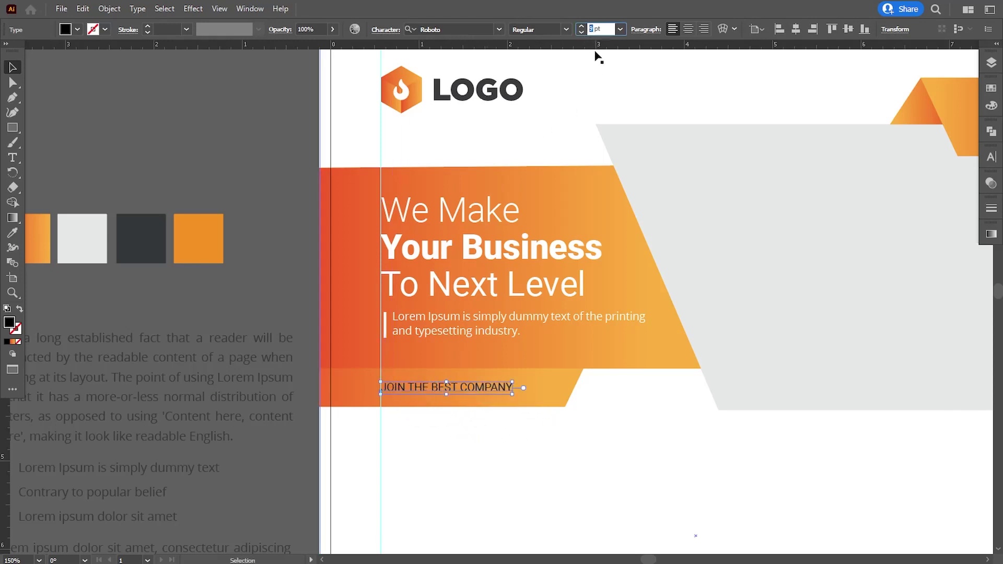
pyautogui.press('Return')
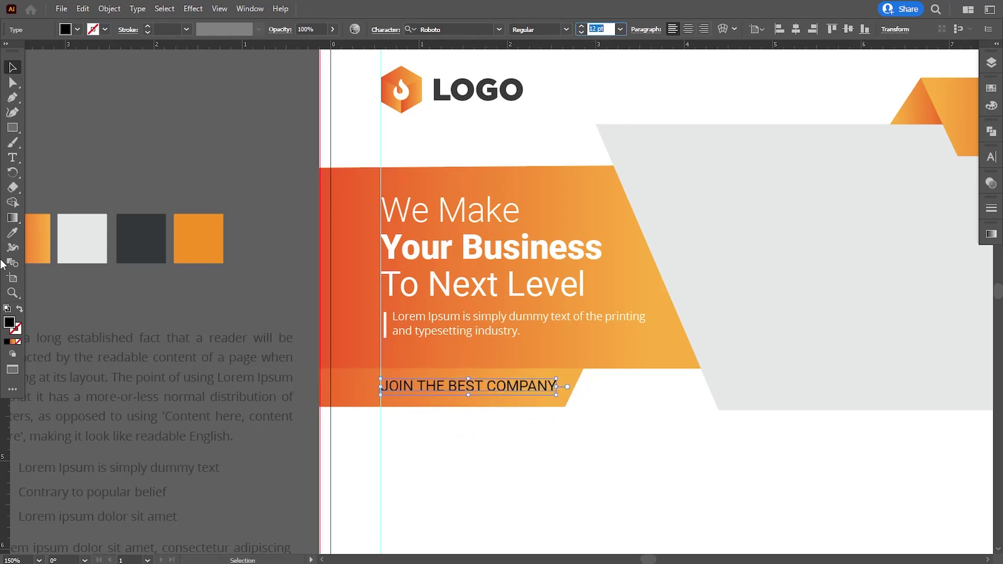
pyautogui.doubleClick(9, 322)
pyautogui.write('FFFFFF')
pyautogui.click(741, 296)
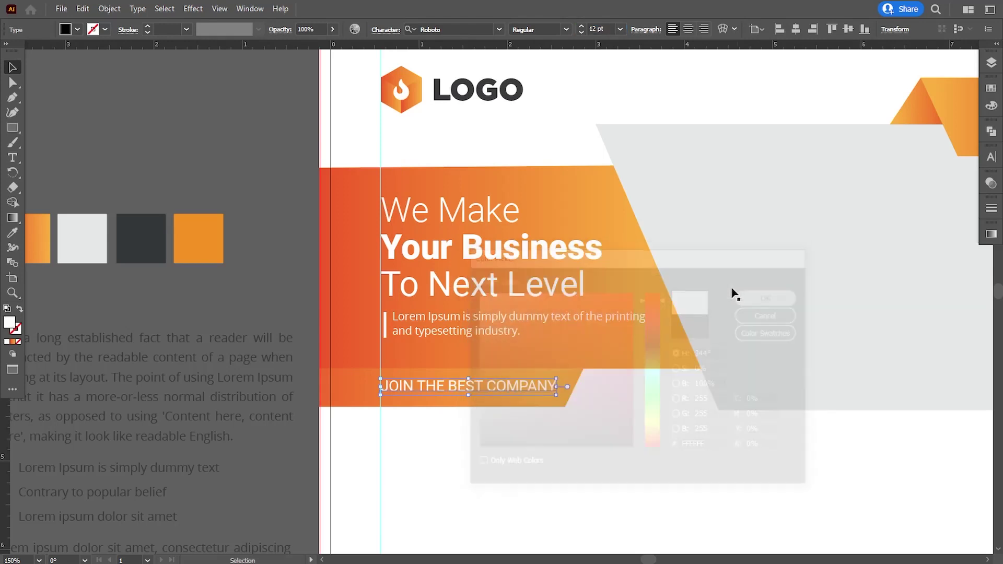
pyautogui.click(582, 31)
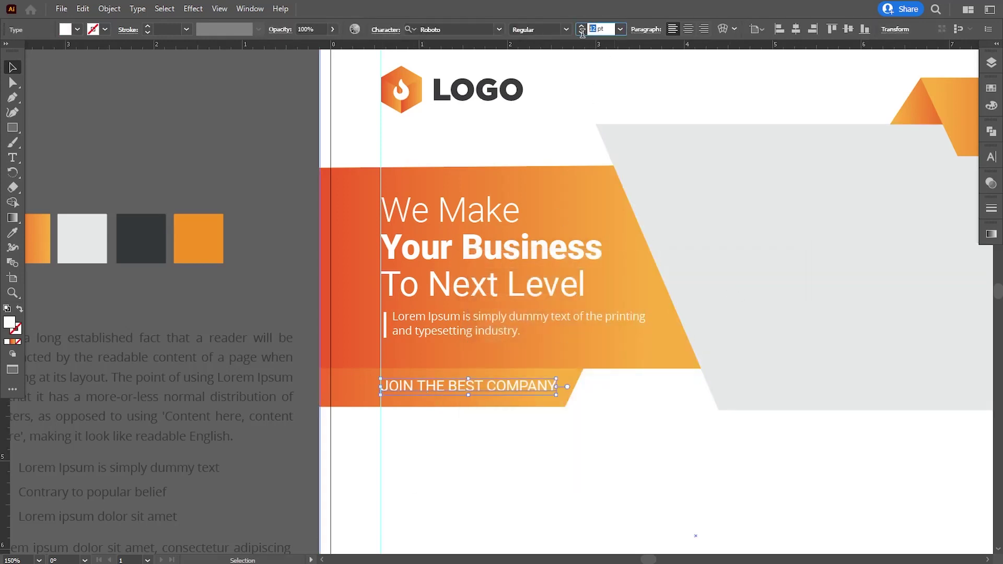
pyautogui.press('Down')
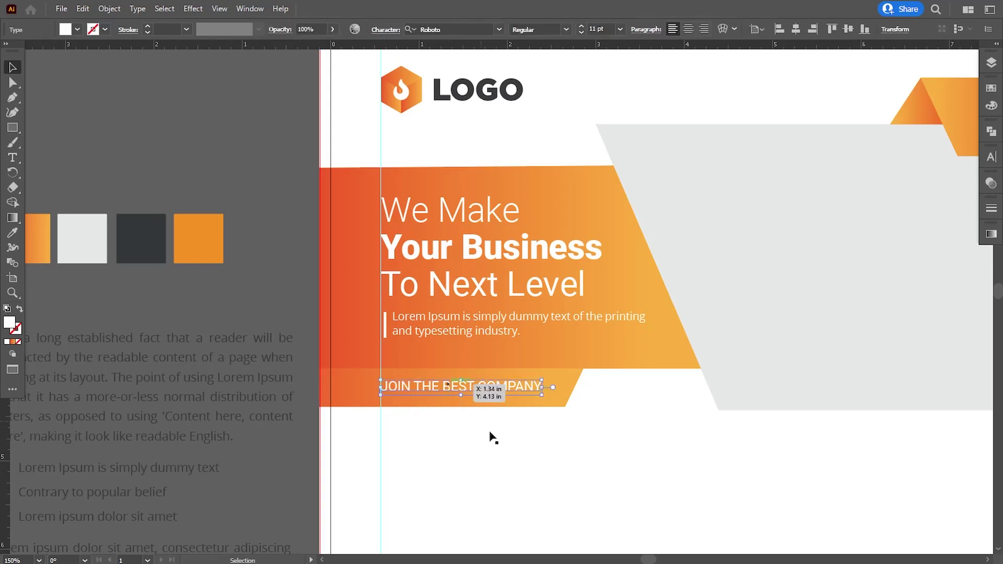
# Step: Adjust the orange strip's corner anchor points with Direct Selection
pyautogui.click(500, 452)
pyautogui.click(559, 406)
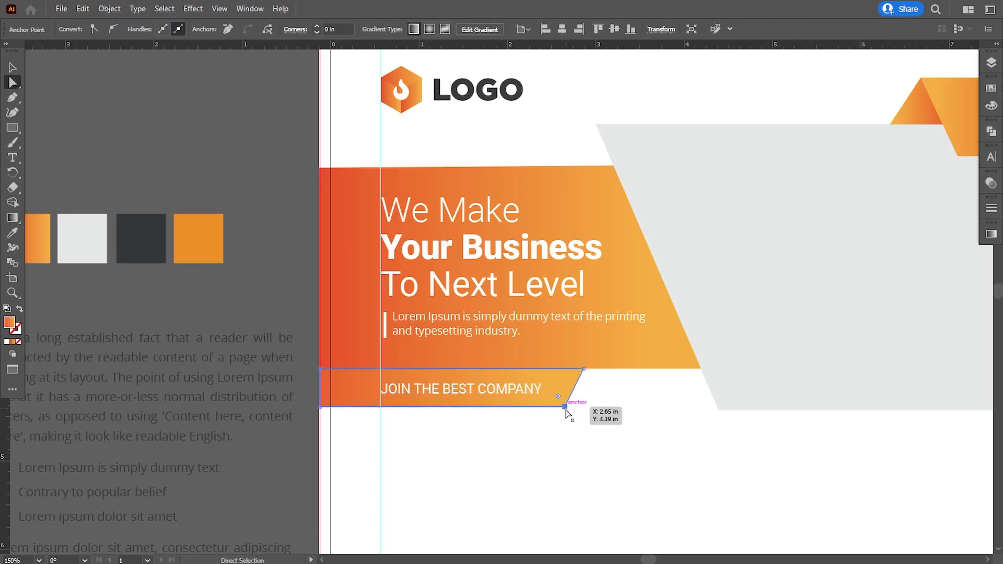
pyautogui.keyDown('shift'); pyautogui.click(323, 409); pyautogui.keyUp('shift')
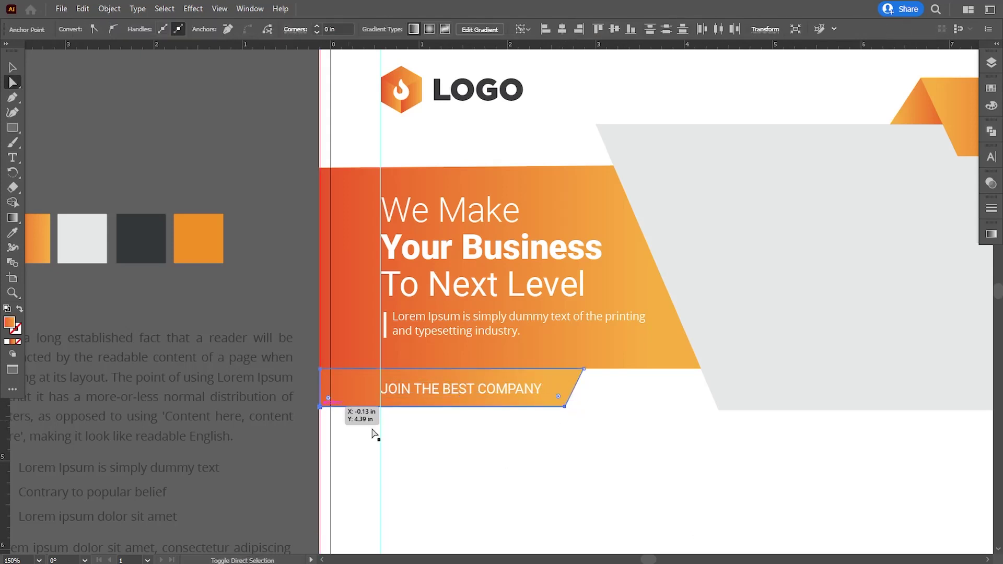
pyautogui.click(473, 472)
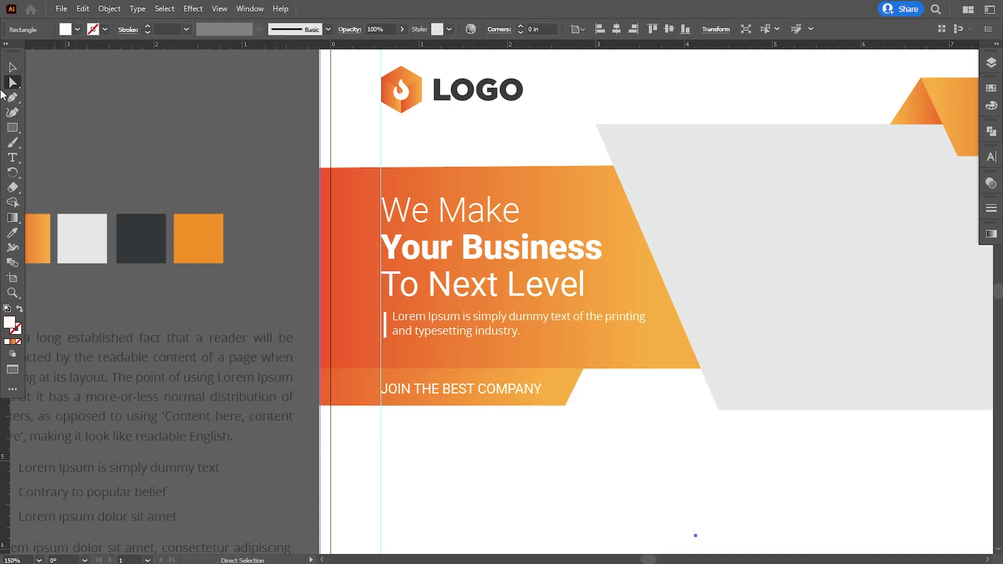
# Step: Set the JOIN THE BEST COMPANY tagline's font style to Bold
pyautogui.click(12, 67)
pyautogui.click(487, 390)
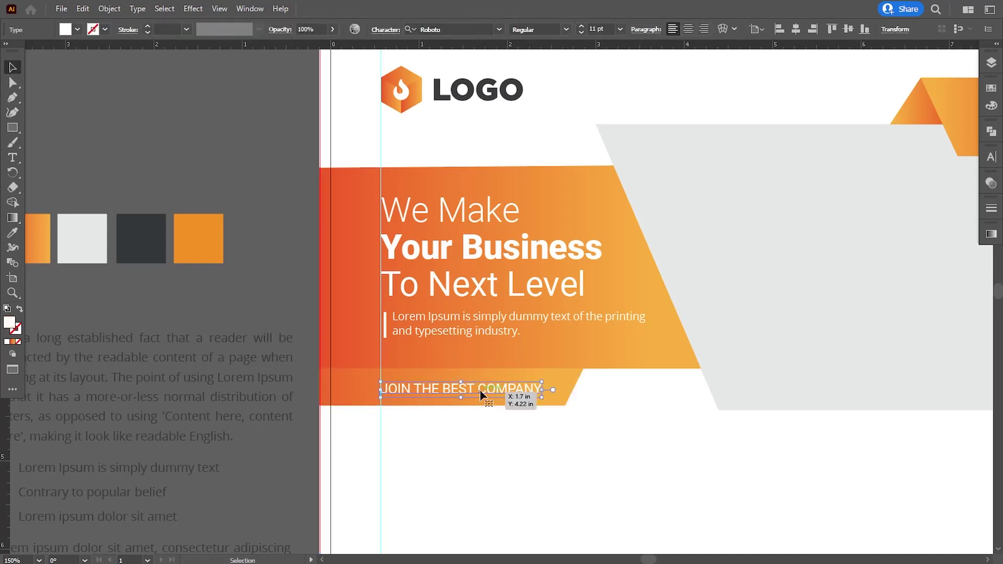
pyautogui.click(486, 450)
pyautogui.hotkey('ctrl', '0')
pyautogui.moveTo(462, 319); pyautogui.dragTo(465, 393)
pyautogui.hotkey('ctrl', 'z')
pyautogui.click(564, 30)
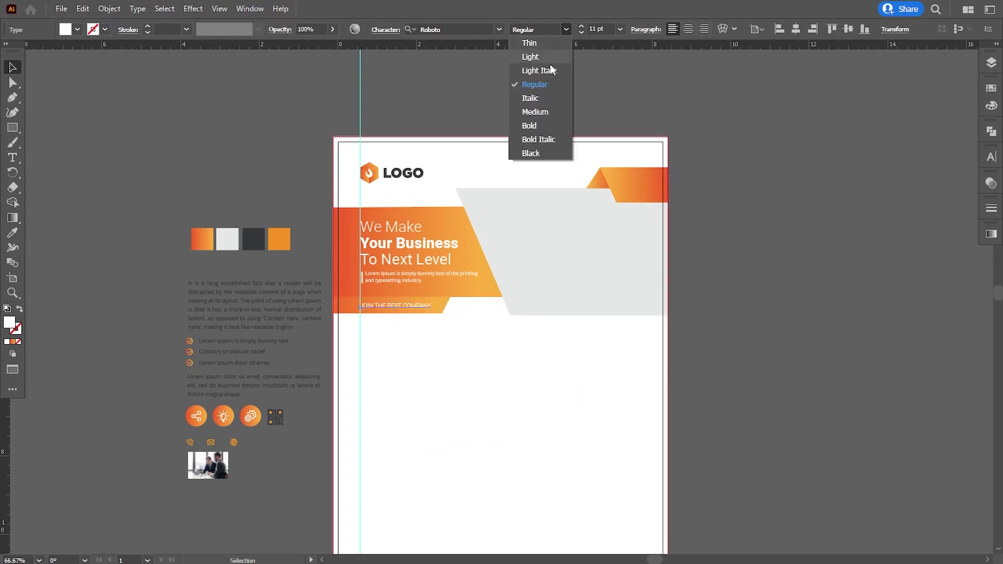
pyautogui.click(534, 123)
pyautogui.click(533, 128)
# Step: Place the meeting photo over the grey header shape and enlarge it to cover it
pyautogui.hotkey('ctrl', '1')
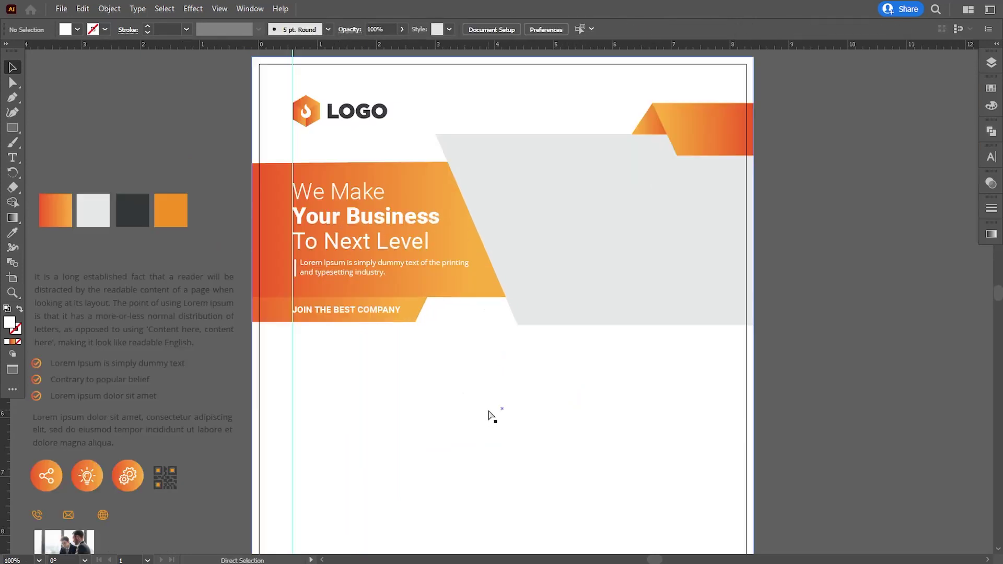
pyautogui.moveTo(481, 365); pyautogui.dragTo(468, 399)
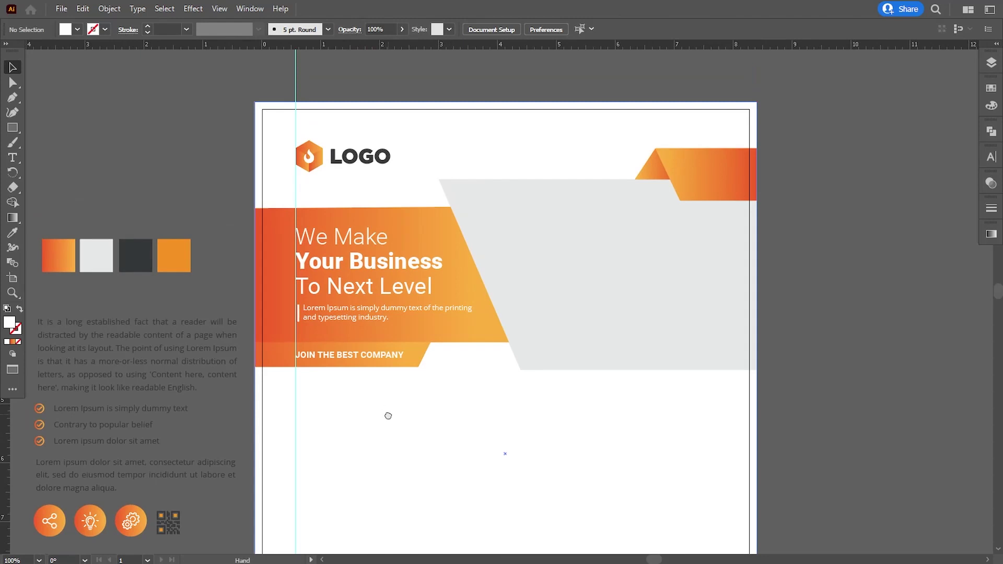
pyautogui.moveTo(388, 416); pyautogui.dragTo(423, 297)
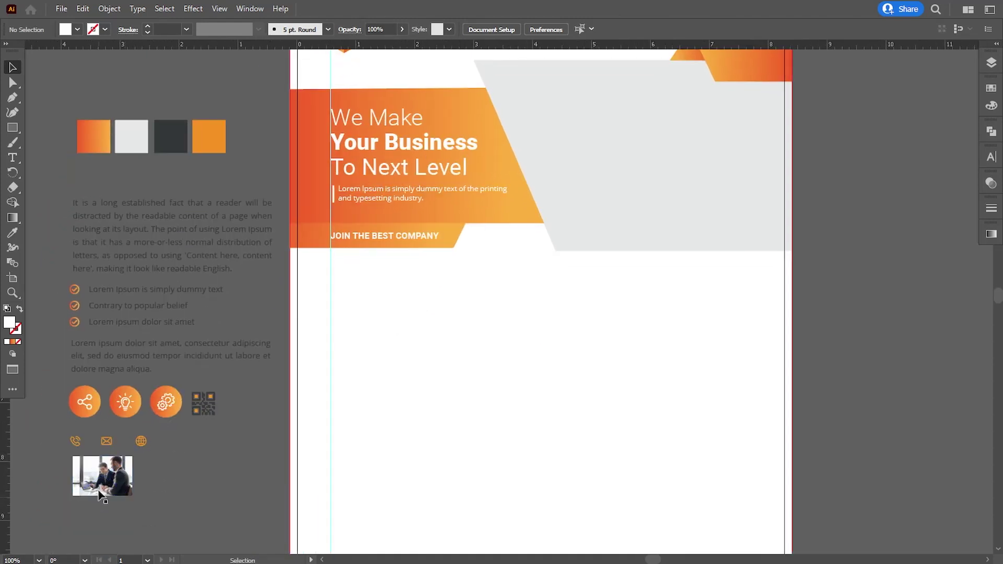
pyautogui.moveTo(101, 495)
pyautogui.mouseDown()
pyautogui.moveTo(652, 207)
pyautogui.moveTo(586, 305)
pyautogui.moveTo(776, 421)
pyautogui.mouseUp()
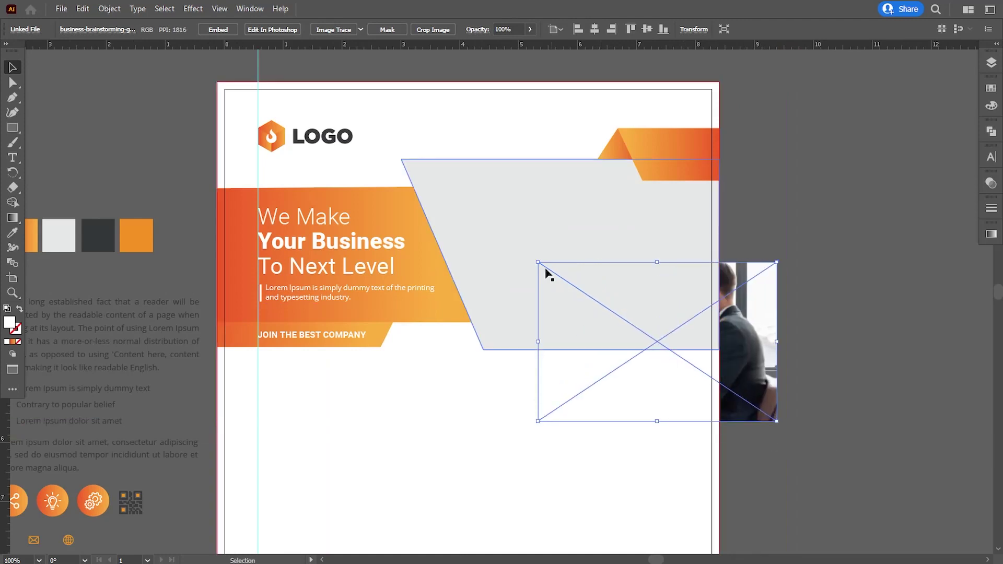
pyautogui.moveTo(538, 262); pyautogui.dragTo(366, 148)
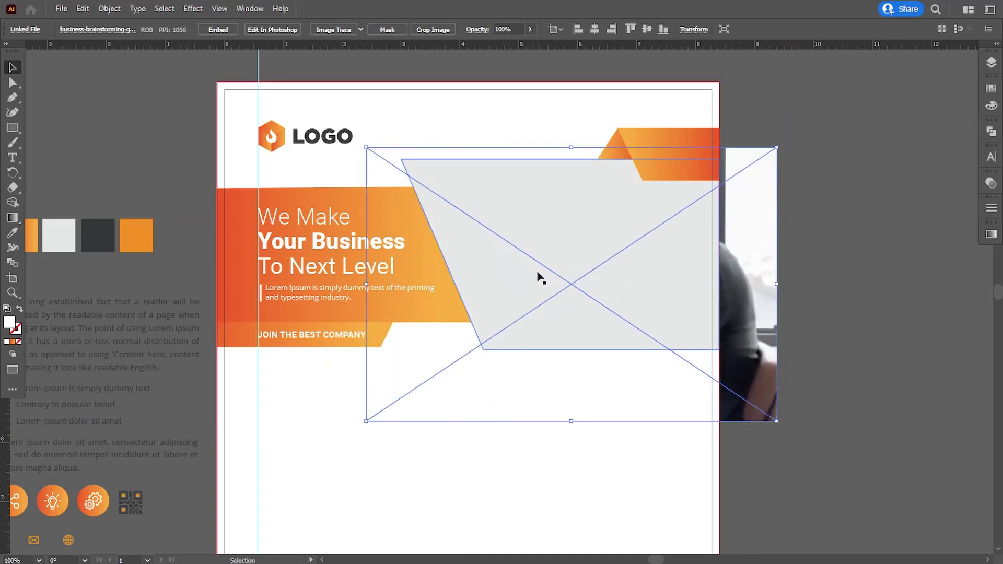
# Step: Clip the photo to the grey shape with Object > Clipping Mask > Make
pyautogui.keyDown('shift'); pyautogui.click(512, 295); pyautogui.keyUp('shift')
pyautogui.click(109, 8)
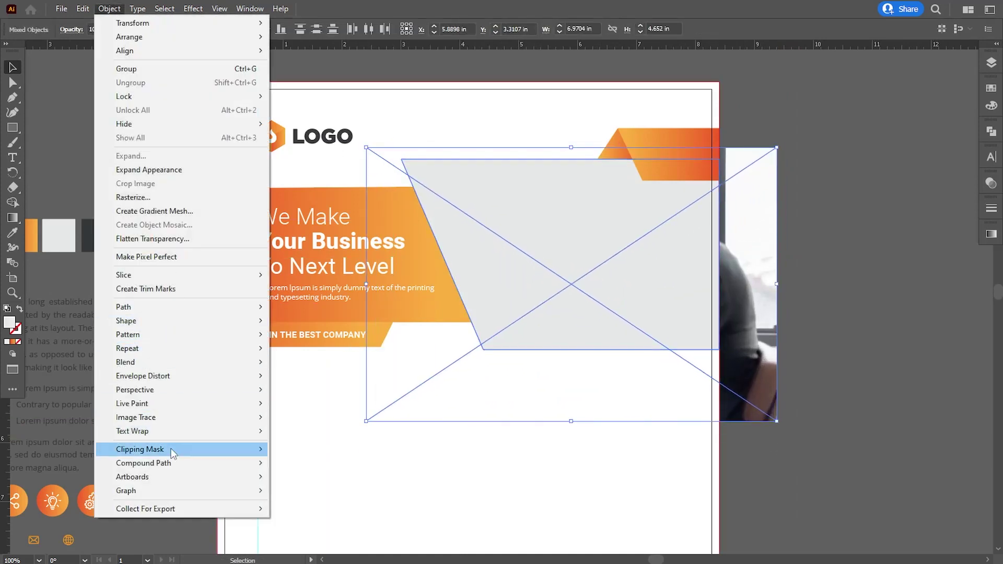
pyautogui.moveTo(139, 449)
pyautogui.click(296, 450)
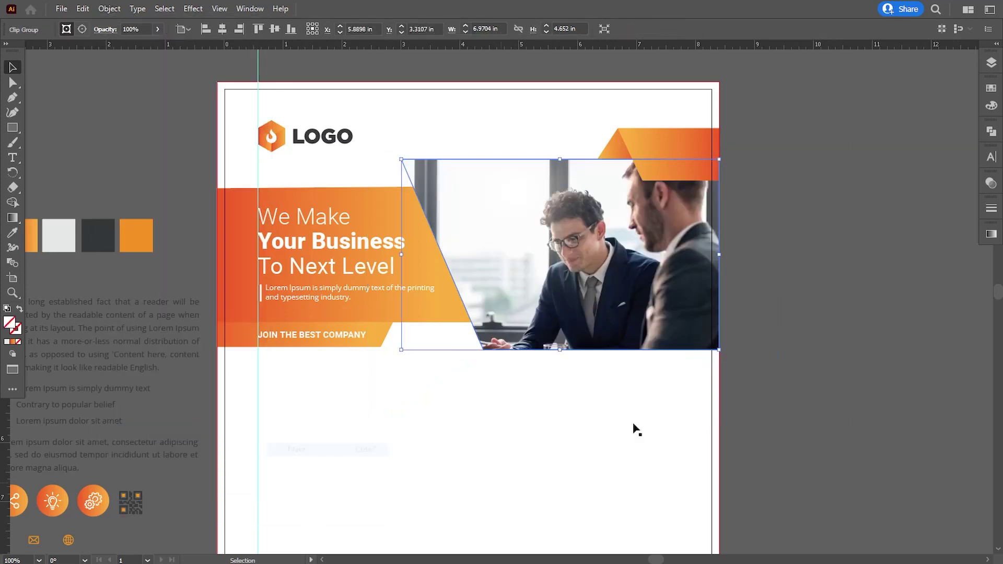
# Step: Select the photo inside the clip group in Layers and resize it to fill the mask
pyautogui.click(992, 63)
pyautogui.click(873, 76)
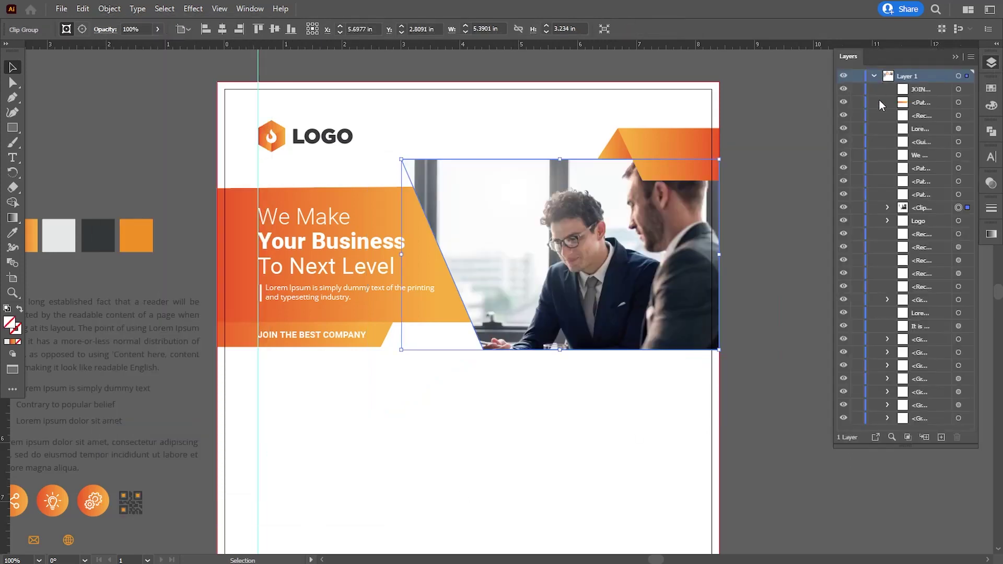
pyautogui.click(888, 207)
pyautogui.click(951, 234)
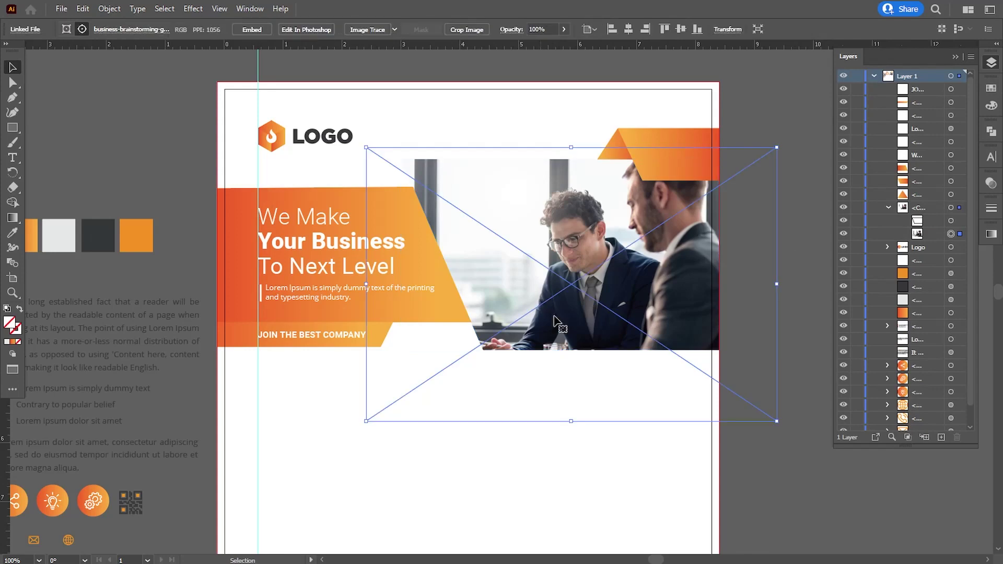
pyautogui.moveTo(777, 421); pyautogui.dragTo(730, 388)
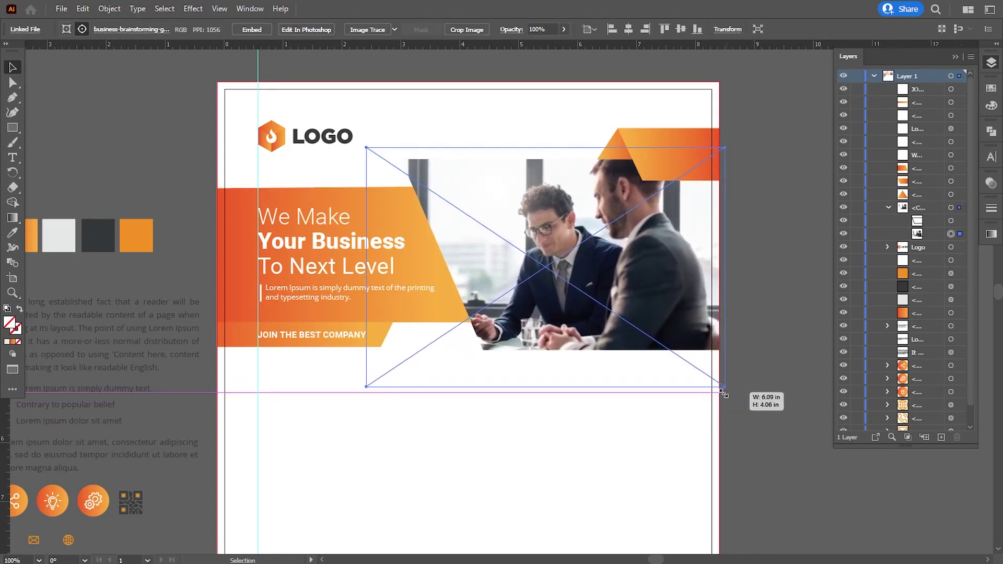
pyautogui.moveTo(730, 387); pyautogui.dragTo(729, 387)
pyautogui.moveTo(367, 382)
pyautogui.mouseDown()
pyautogui.moveTo(411, 356)
pyautogui.moveTo(383, 385)
pyautogui.mouseUp()
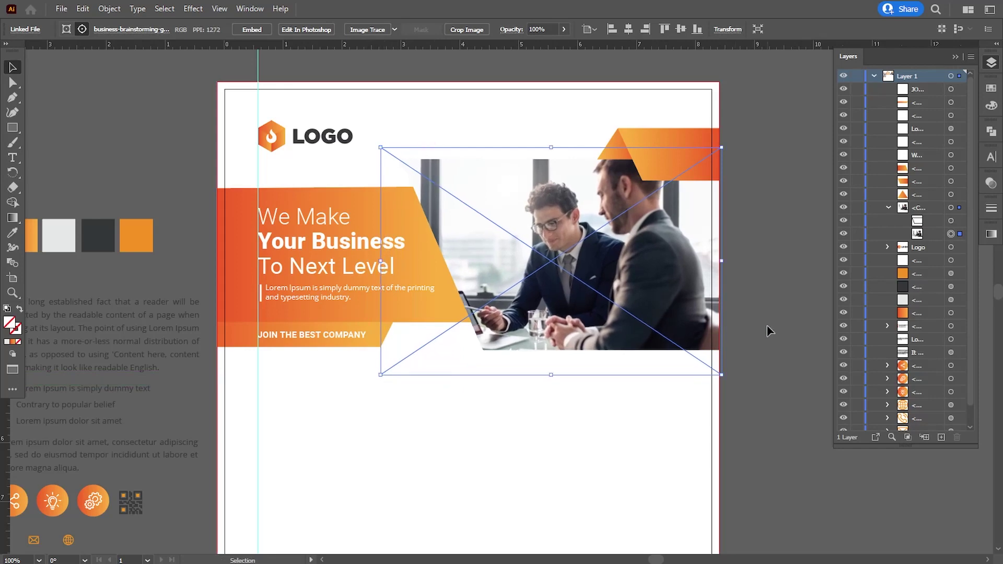
pyautogui.press('Left')
pyautogui.press('Left')
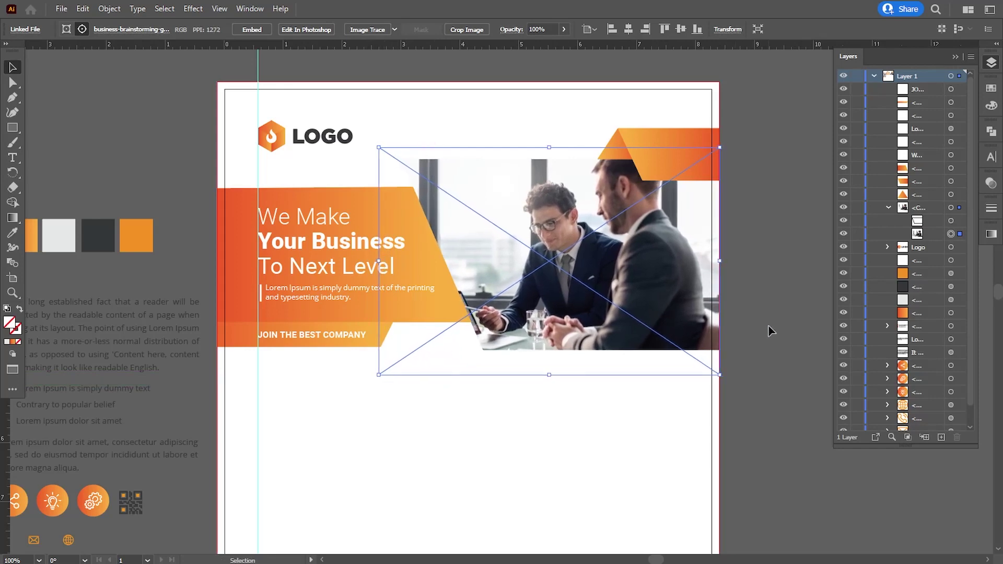
# Step: Type the ABOUT BUSINESS heading below the header and make ABOUT Light weight
pyautogui.click(771, 330)
pyautogui.scroll(-2, 705, 359)
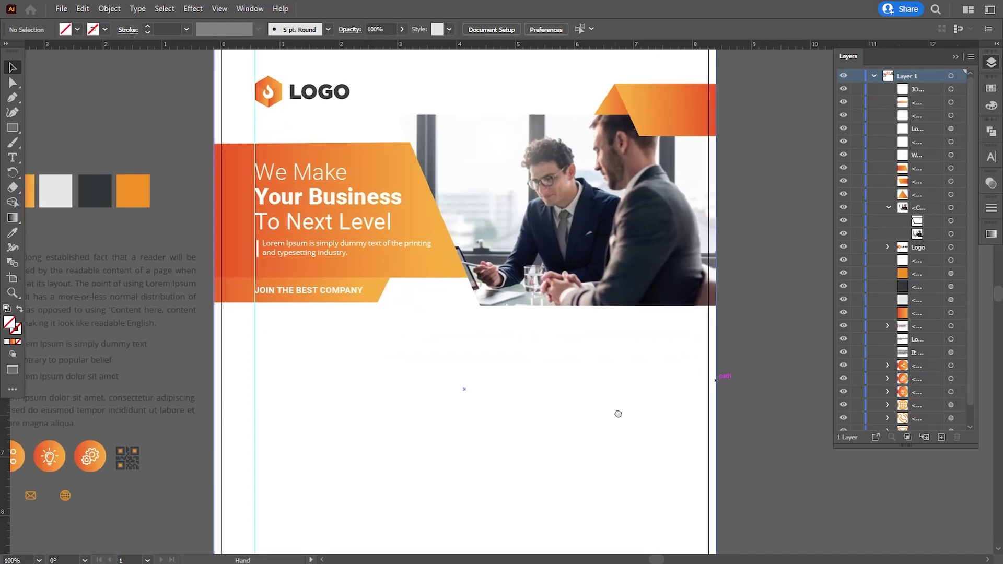
pyautogui.scroll(-2, 448, 360)
pyautogui.scroll(-2, 472, 343)
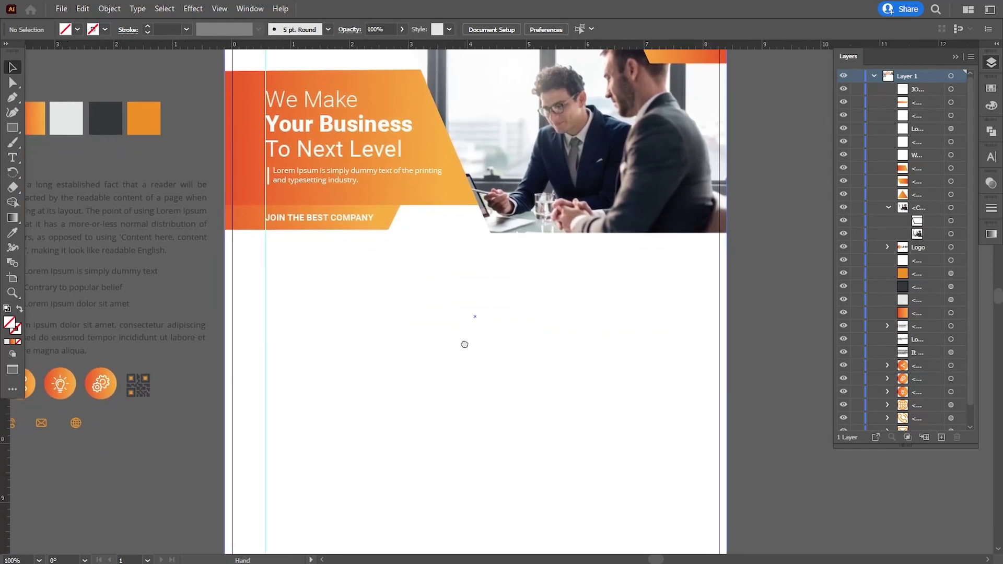
pyautogui.scroll(1, 464, 344)
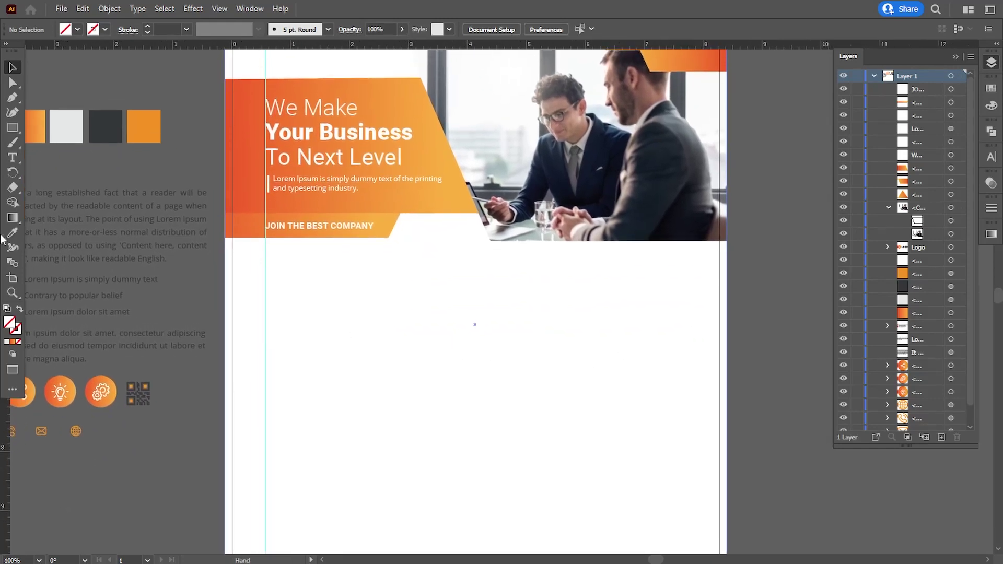
pyautogui.click(13, 159)
pyautogui.click(320, 337)
pyautogui.write('ABOUT')
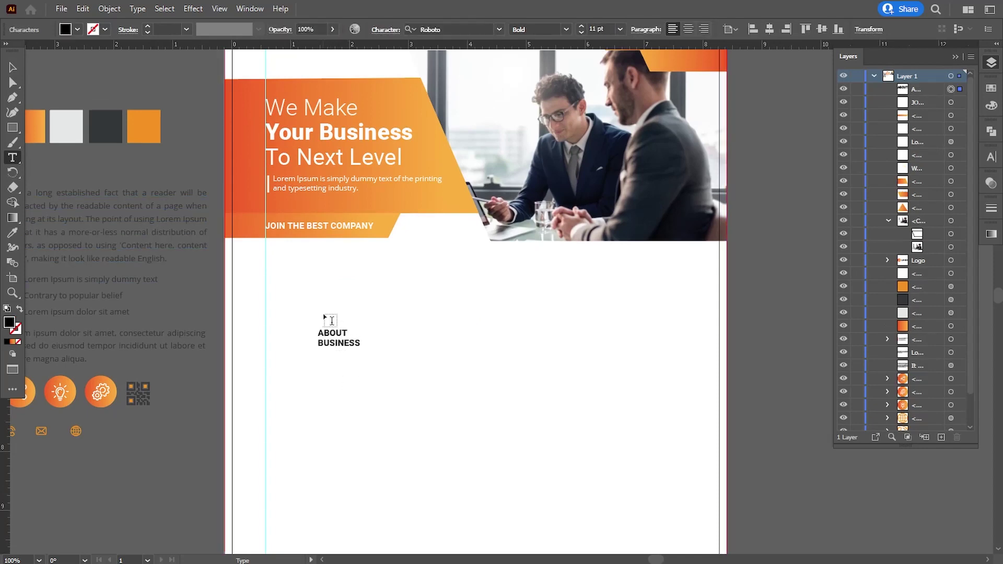
pyautogui.click(566, 29)
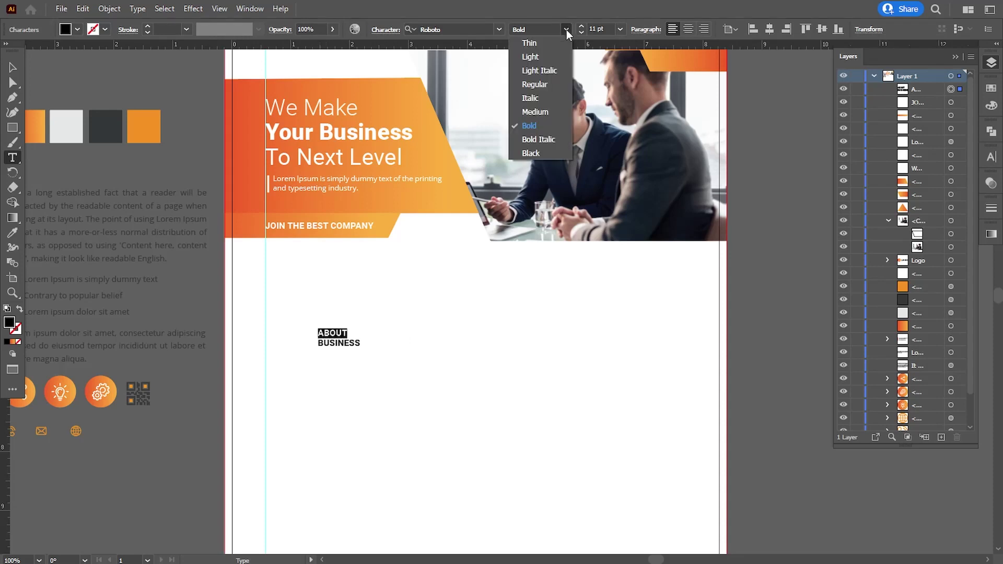
pyautogui.click(530, 58)
# Step: Enlarge the word BUSINESS to 28 pt
pyautogui.moveTo(317, 343); pyautogui.dragTo(426, 347)
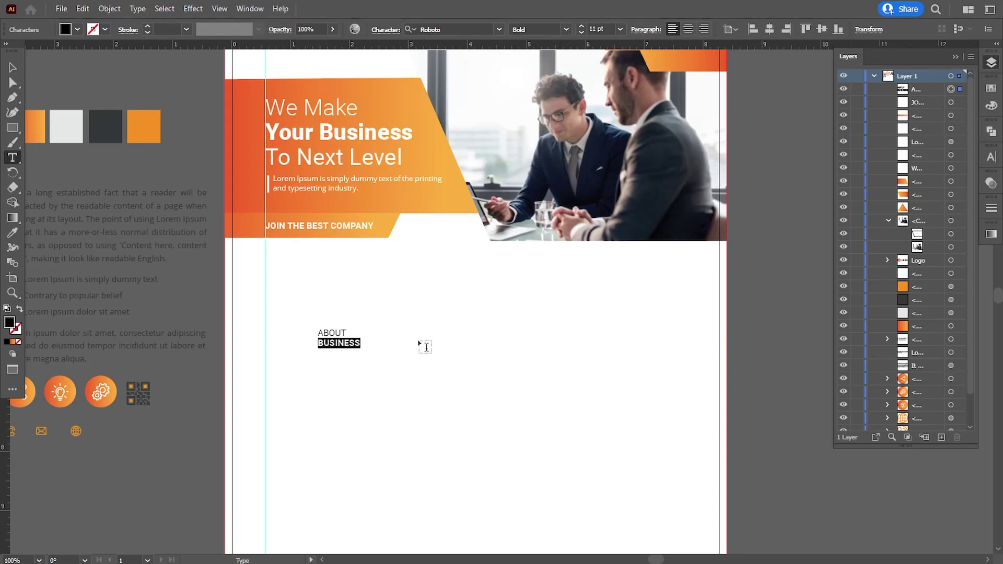
pyautogui.click(598, 30)
pyautogui.press('Up')
pyautogui.press('Up')
pyautogui.press('Up')
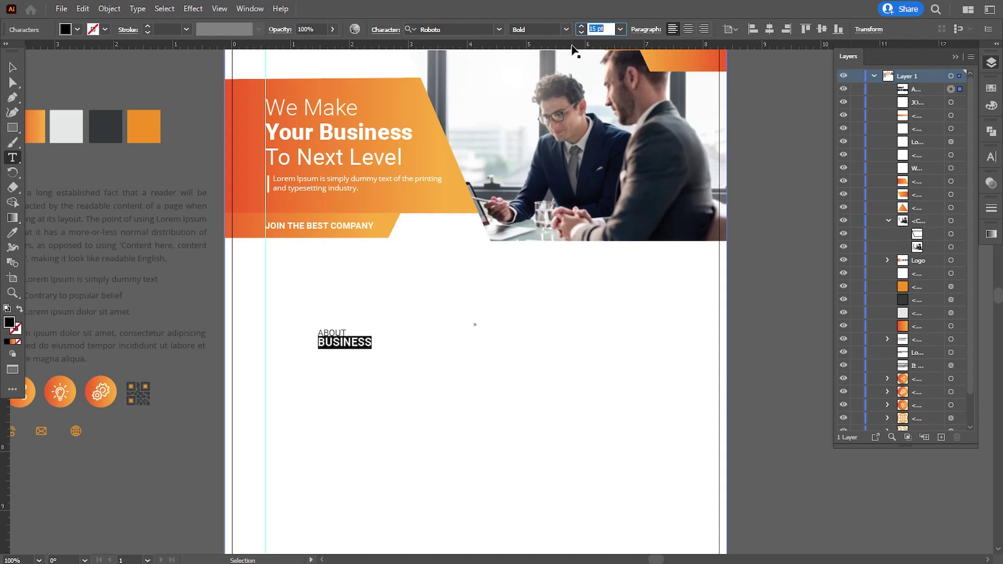
pyautogui.press('Up')
pyautogui.press('Up')
pyautogui.press('Up')
pyautogui.press('Up')
pyautogui.press('Up')
pyautogui.press('Up')
pyautogui.press('Up')
pyautogui.press('Up')
pyautogui.press('Up')
pyautogui.press('Up')
pyautogui.press('Up')
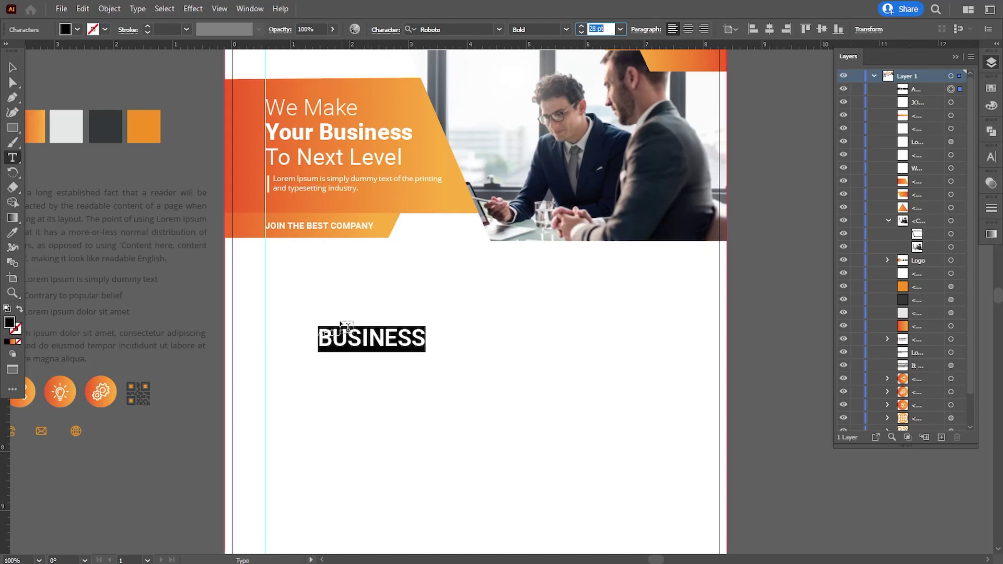
pyautogui.click(327, 331)
# Step: Increase the leading so BUSINESS sits further below ABOUT
pyautogui.moveTo(319, 337); pyautogui.dragTo(426, 345)
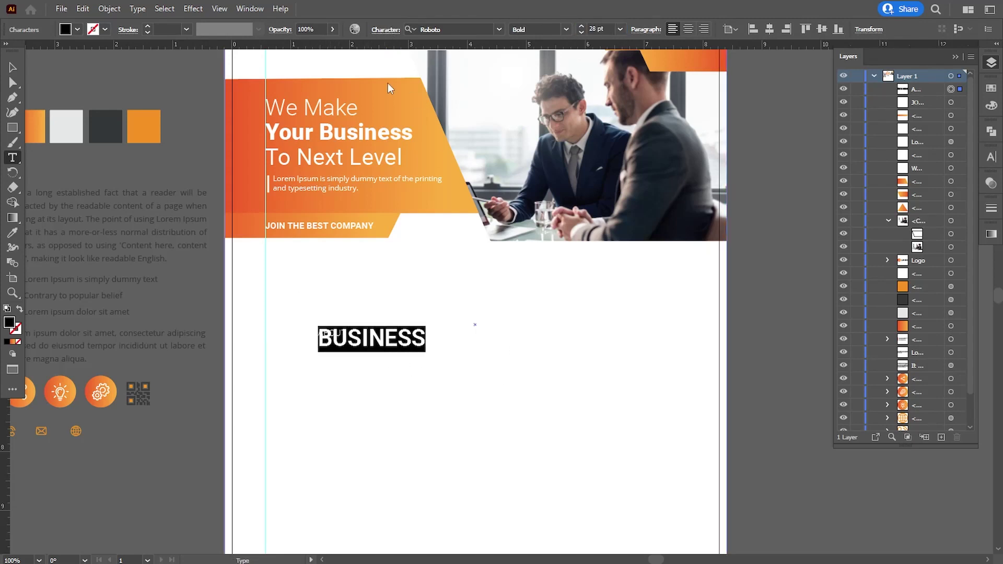
pyautogui.click(385, 29)
pyautogui.click(352, 84)
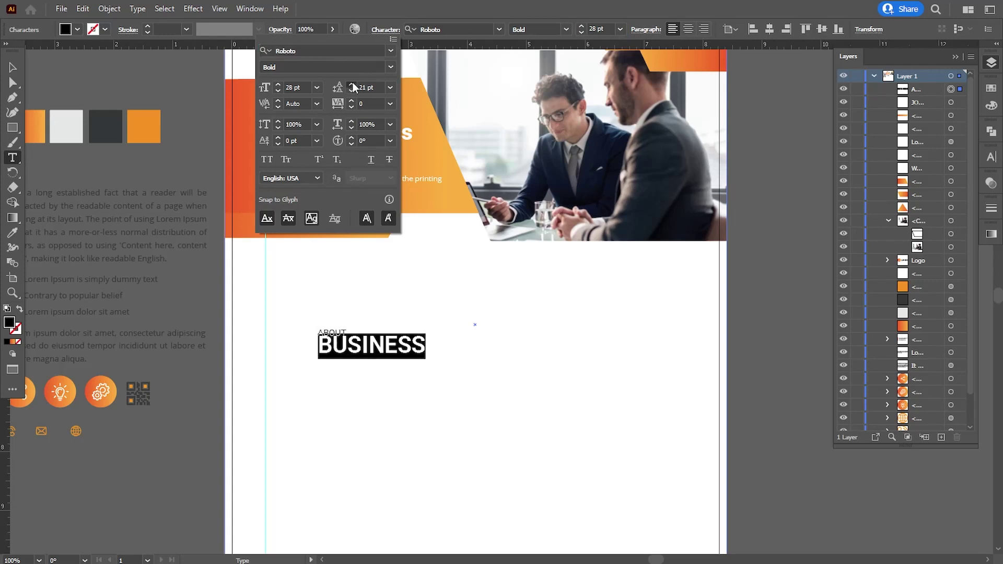
pyautogui.click(352, 83)
pyautogui.click(353, 84)
pyautogui.click(352, 84)
pyautogui.click(352, 84)
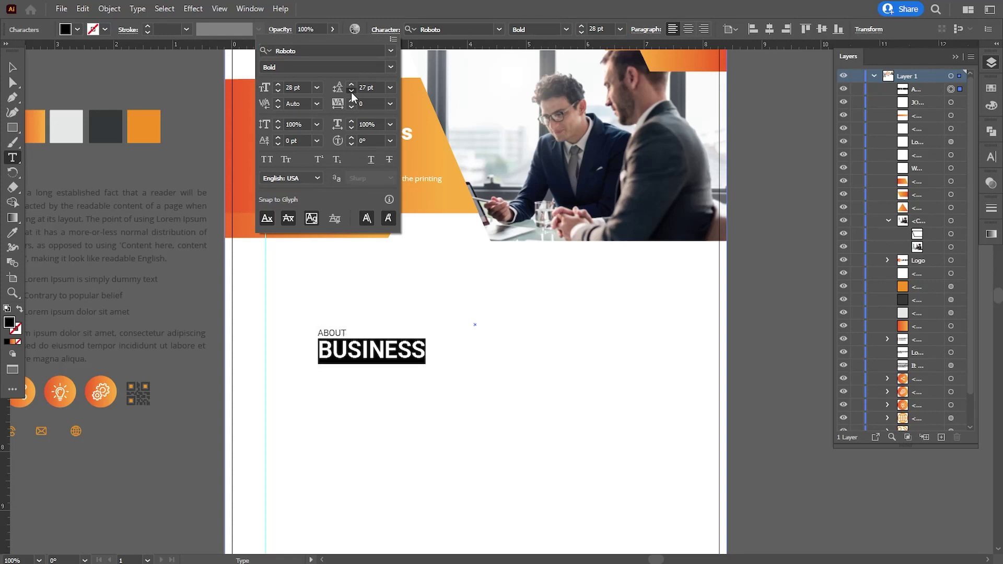
pyautogui.click(351, 91)
pyautogui.press('Escape')
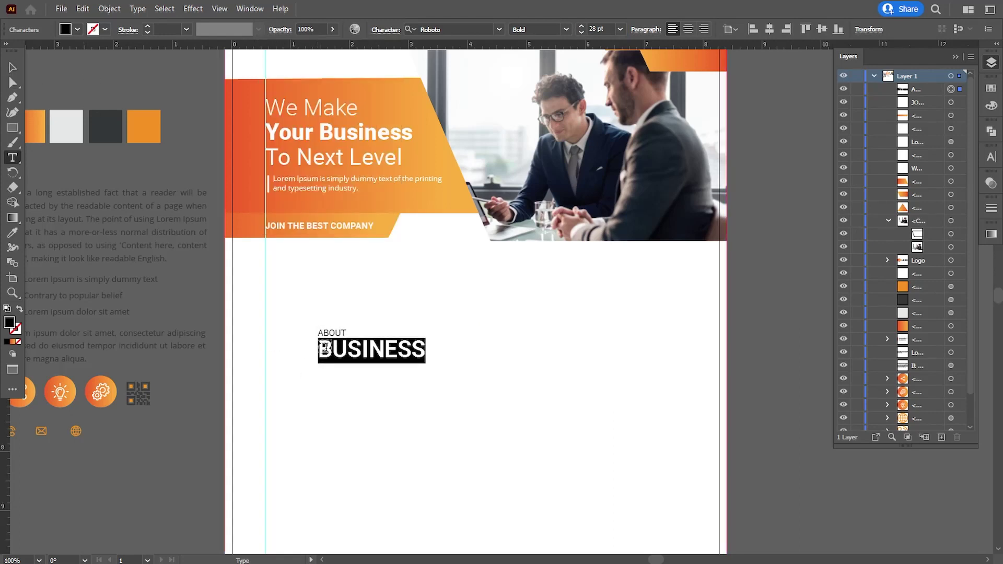
# Step: Set the word ABOUT to 16 pt
pyautogui.moveTo(317, 332); pyautogui.dragTo(346, 332)
pyautogui.click(597, 30)
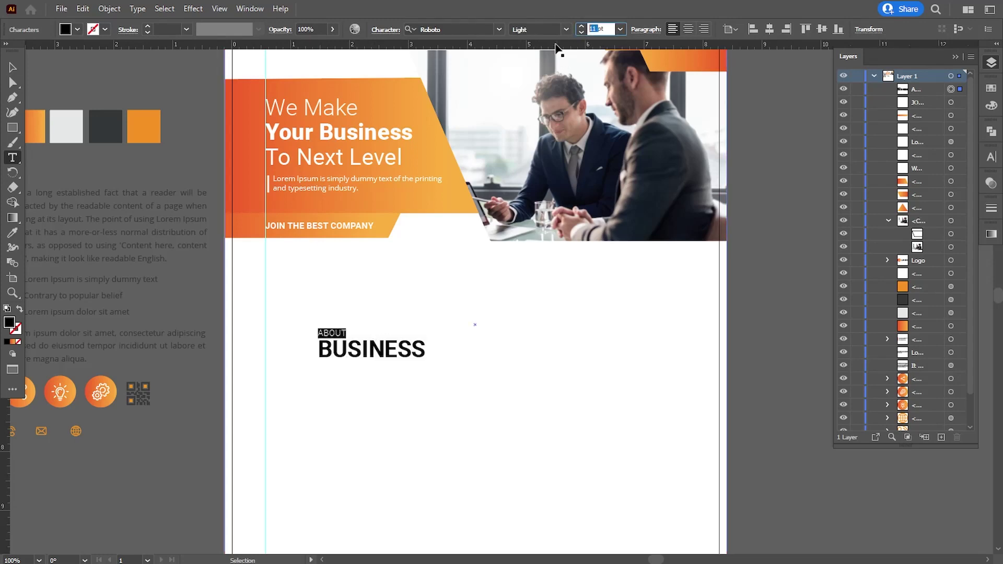
pyautogui.press('Up')
pyautogui.press('Up')
pyautogui.press('Up')
pyautogui.press('Up')
pyautogui.press('Up')
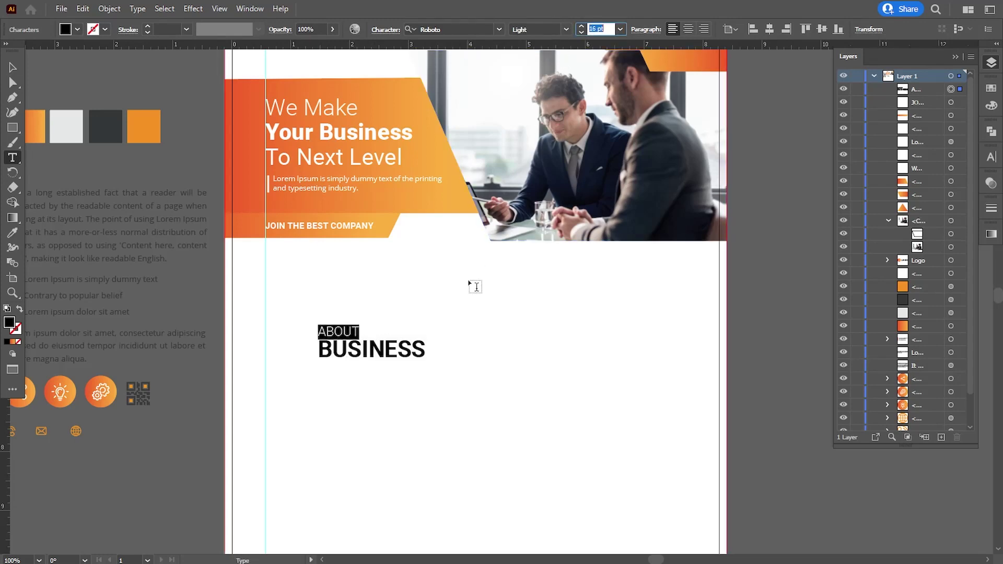
# Step: Move the ABOUT BUSINESS heading onto the left guide and nudge it up slightly
pyautogui.click(9, 72)
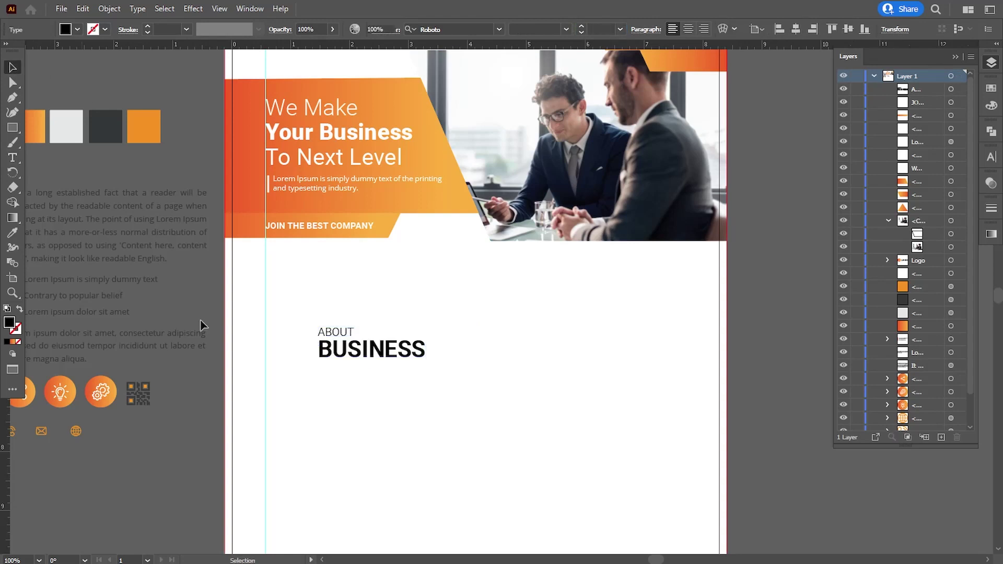
pyautogui.moveTo(353, 354); pyautogui.dragTo(307, 309)
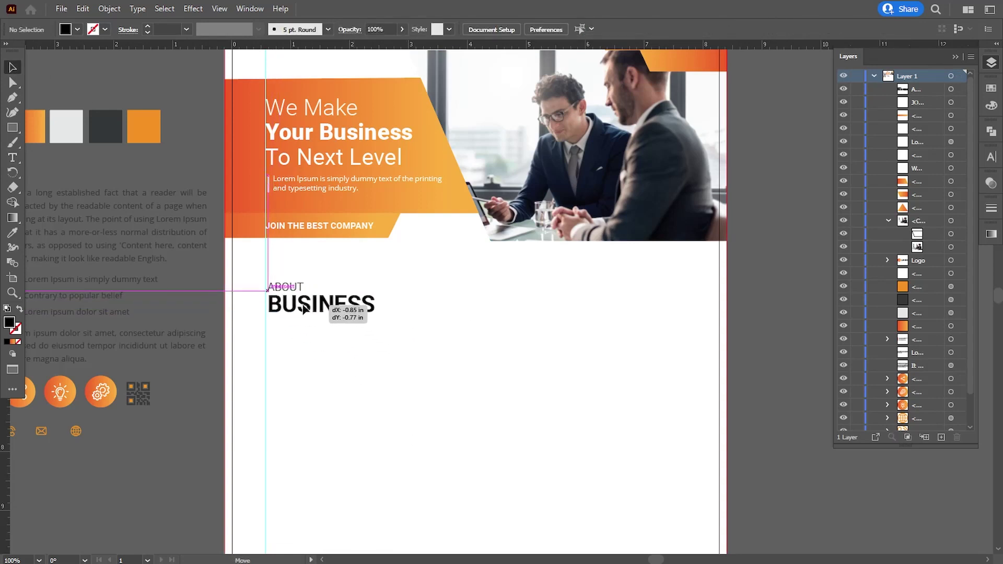
pyautogui.moveTo(307, 309); pyautogui.dragTo(301, 309)
pyautogui.click(211, 285)
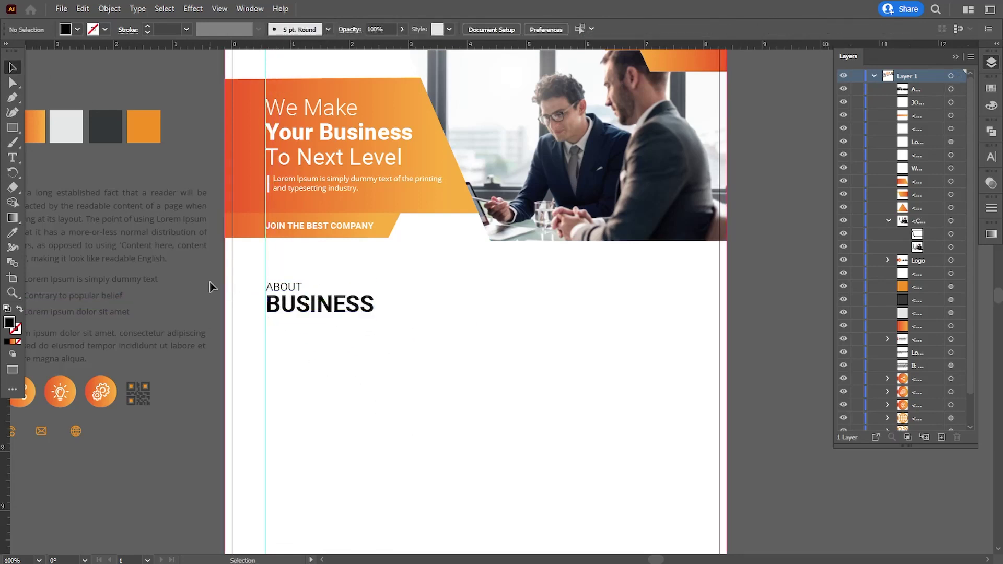
pyautogui.press('Up')
pyautogui.press('Up')
pyautogui.press('Up')
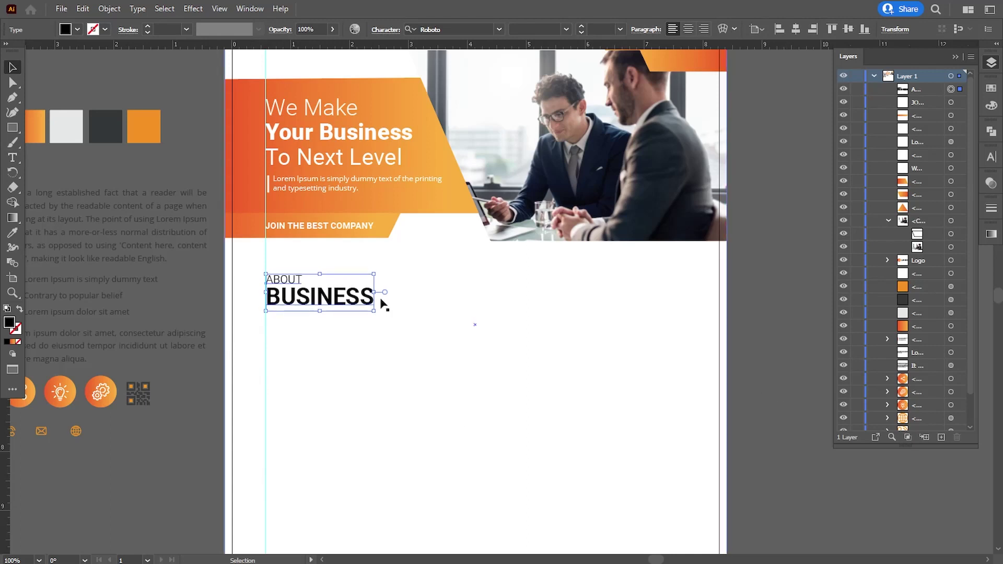
# Step: Colour the whole heading with the dark grey swatch using the Eyedropper
pyautogui.press('i')
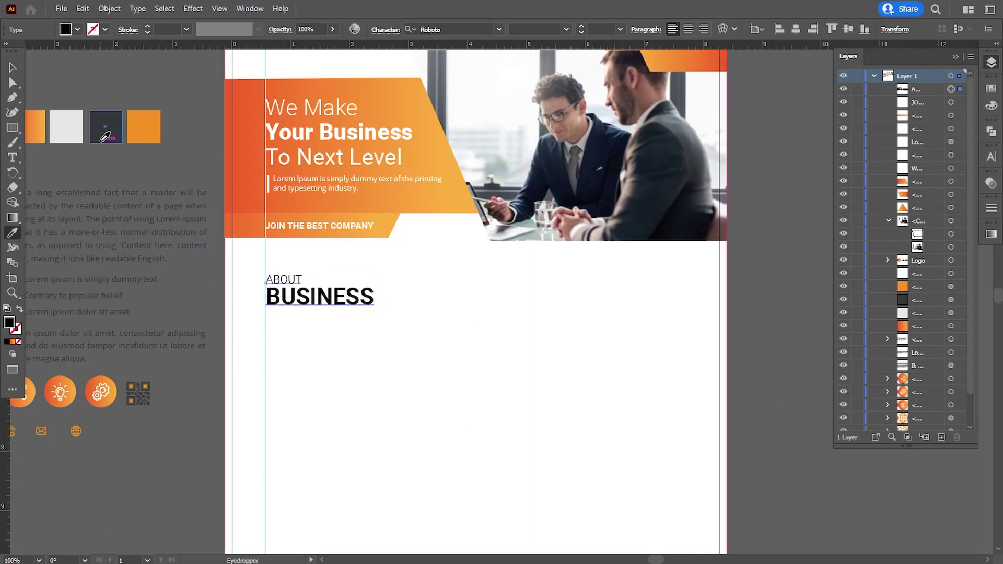
pyautogui.click(103, 126)
pyautogui.press('v')
# Step: Colour the word BUSINESS with the orange swatch
pyautogui.press('t')
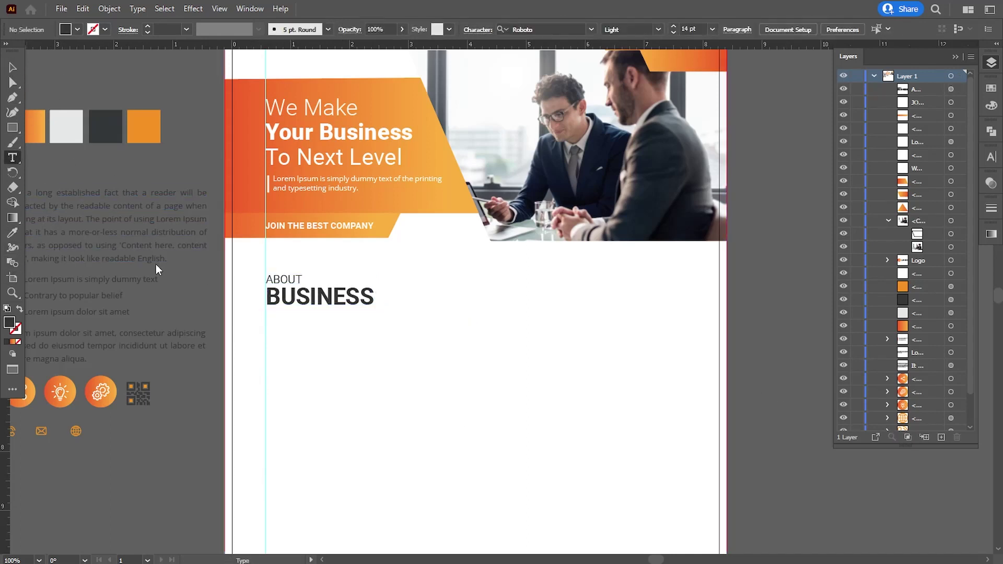
pyautogui.moveTo(266, 296); pyautogui.dragTo(376, 297)
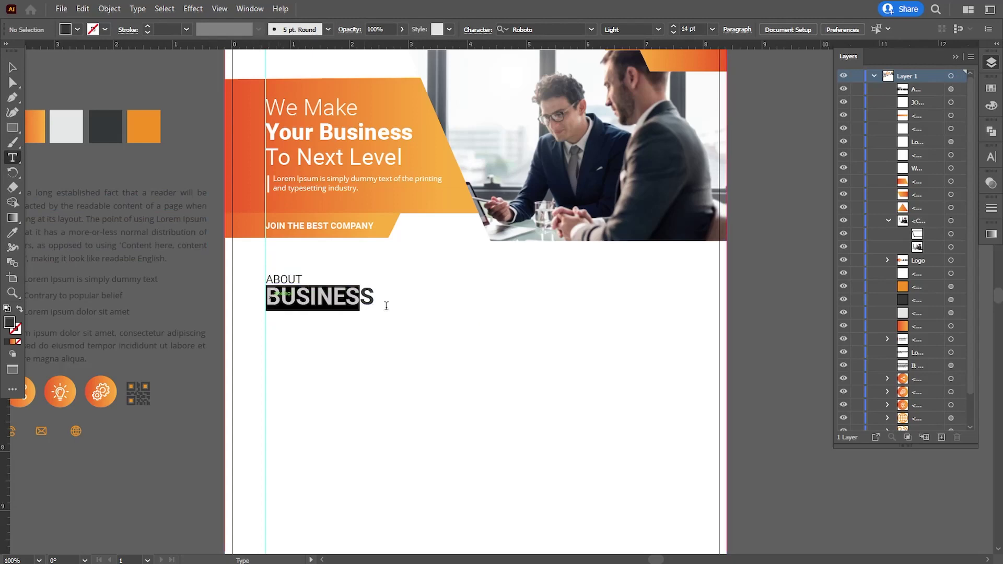
pyautogui.click(12, 232)
pyautogui.click(141, 127)
pyautogui.press('v')
pyautogui.click(289, 351)
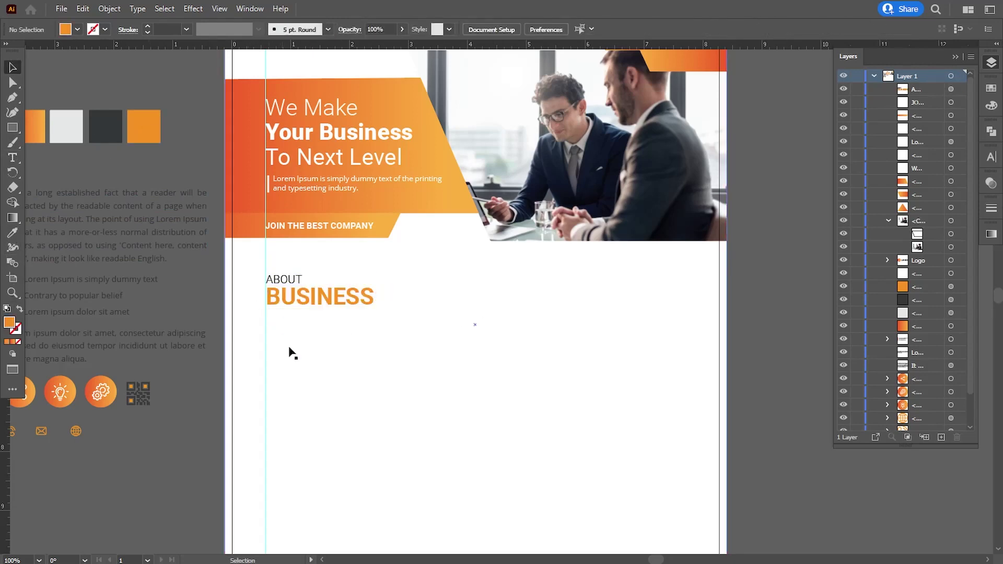
pyautogui.moveTo(277, 362); pyautogui.dragTo(339, 375)
# Step: Copy the pasteboard dummy paragraph under BUSINESS, bring it to front, and align it left
pyautogui.press('t')
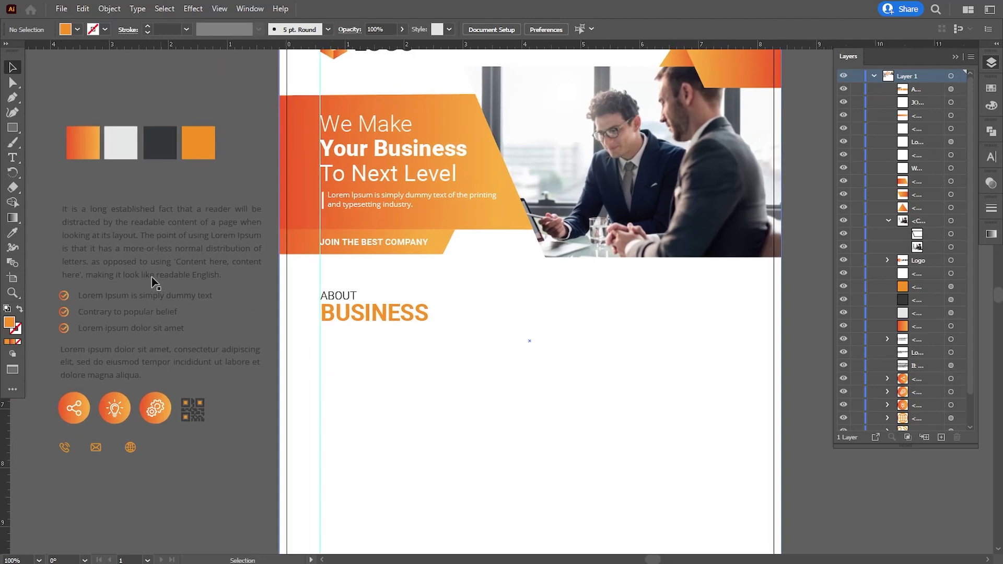
pyautogui.moveTo(332, 325); pyautogui.dragTo(532, 402)
pyautogui.press('Escape')
pyautogui.rightClick(411, 376)
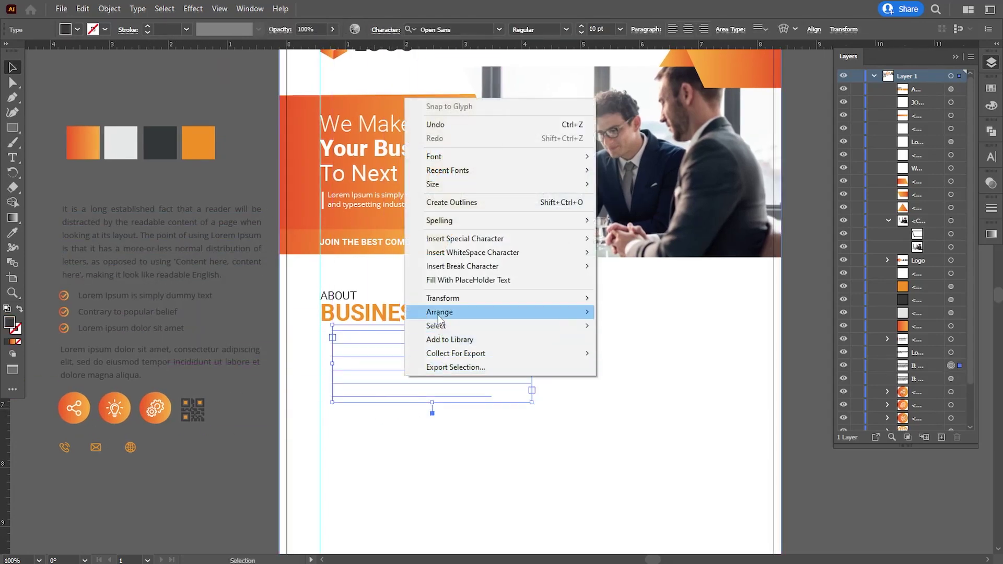
pyautogui.click(649, 311)
pyautogui.moveTo(351, 347); pyautogui.dragTo(339, 361)
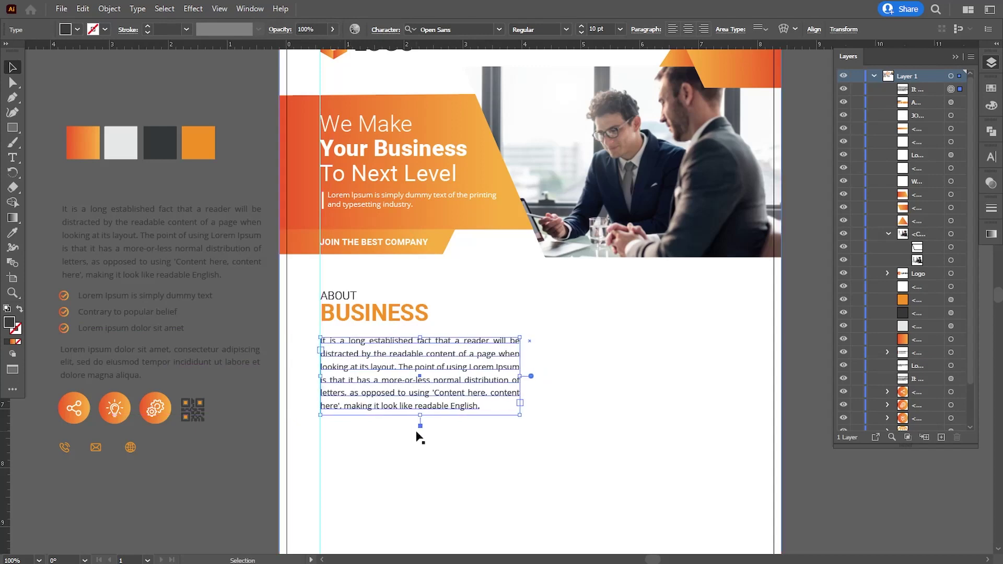
pyautogui.click(418, 432)
# Step: Duplicate the heading-and-paragraph block into a right column retitled HOW WE WORK?
pyautogui.hscroll(2, 376, 436)
pyautogui.moveTo(314, 329); pyautogui.dragTo(541, 334)
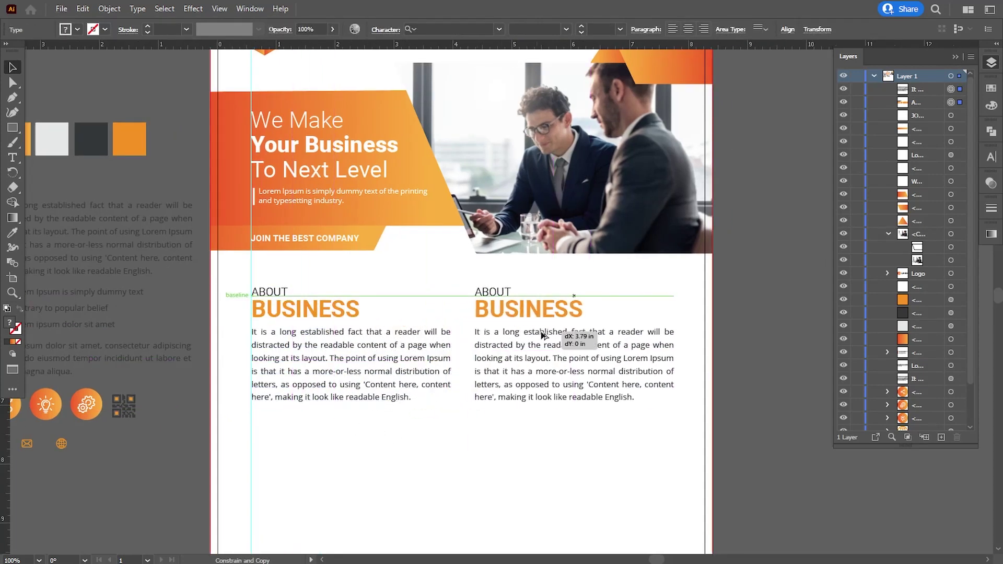
pyautogui.doubleClick(548, 311)
pyautogui.moveTo(478, 308); pyautogui.dragTo(602, 308)
pyautogui.write('WO')
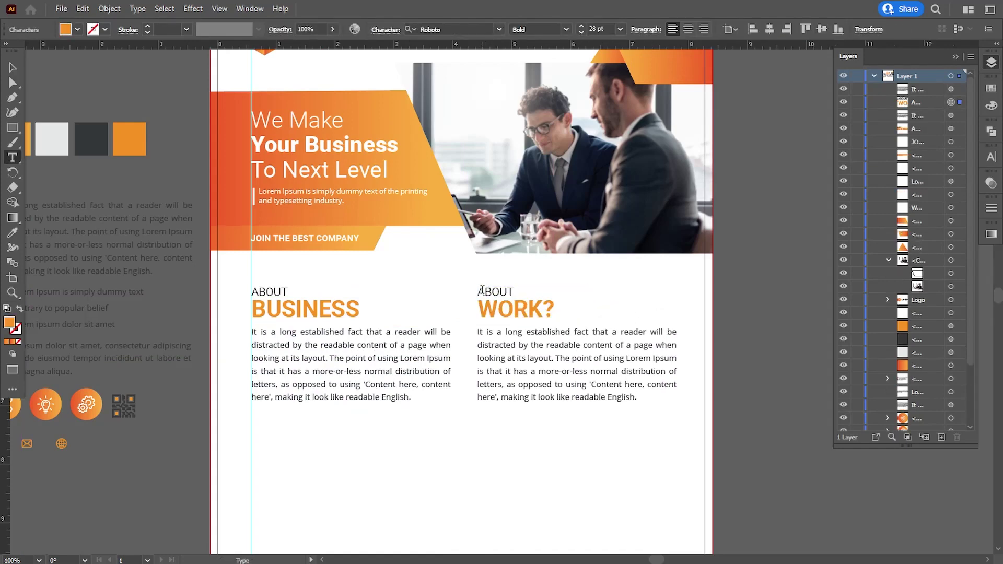
pyautogui.moveTo(511, 291); pyautogui.dragTo(519, 291)
pyautogui.write('HOW')
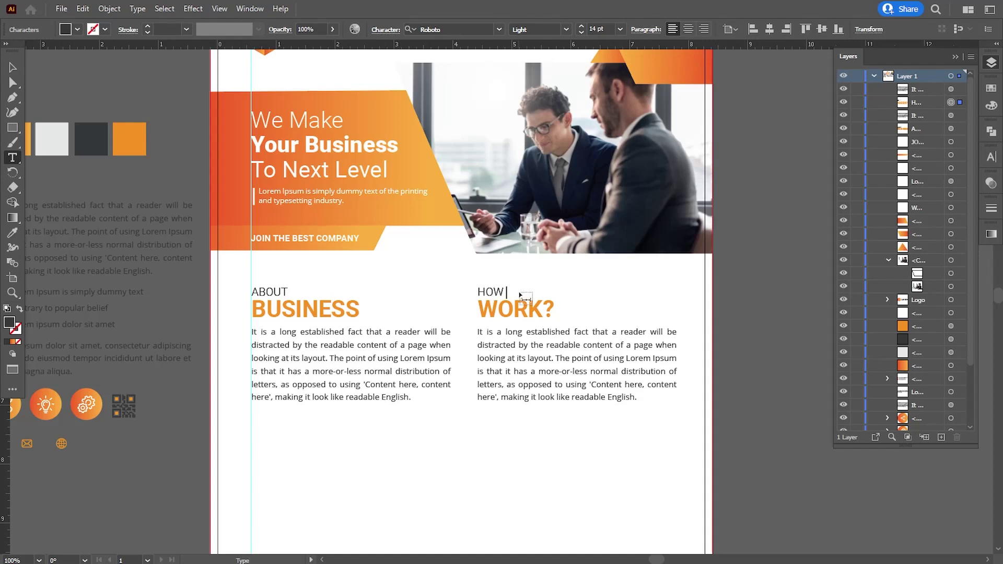
pyautogui.write('WE')
pyautogui.press('Escape')
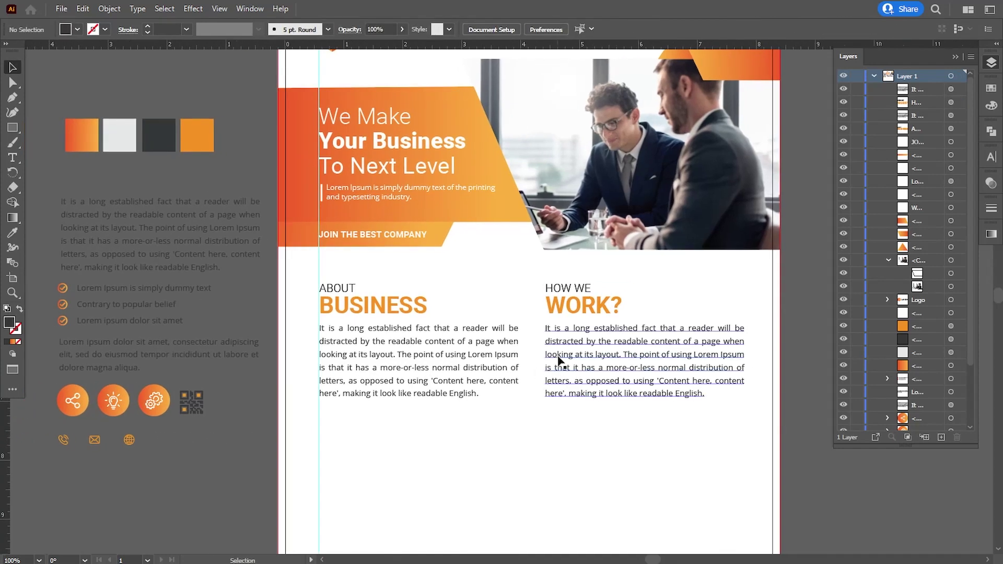
# Step: Replace the duplicated paragraph under HOW WE WORK? with a front-most copy of the short Lorem paragraph
pyautogui.click(557, 360)
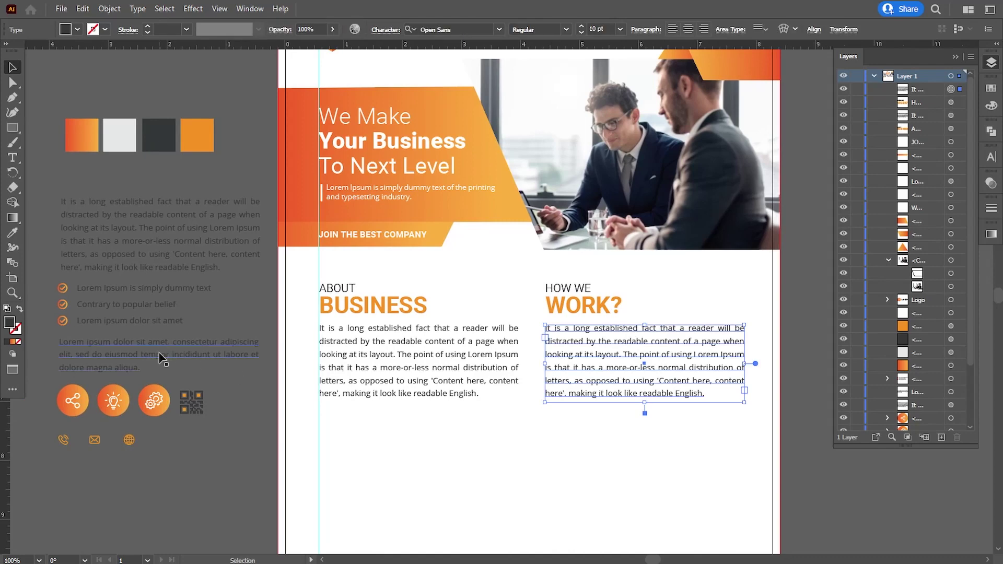
pyautogui.press('Delete')
pyautogui.moveTo(161, 360); pyautogui.dragTo(649, 347)
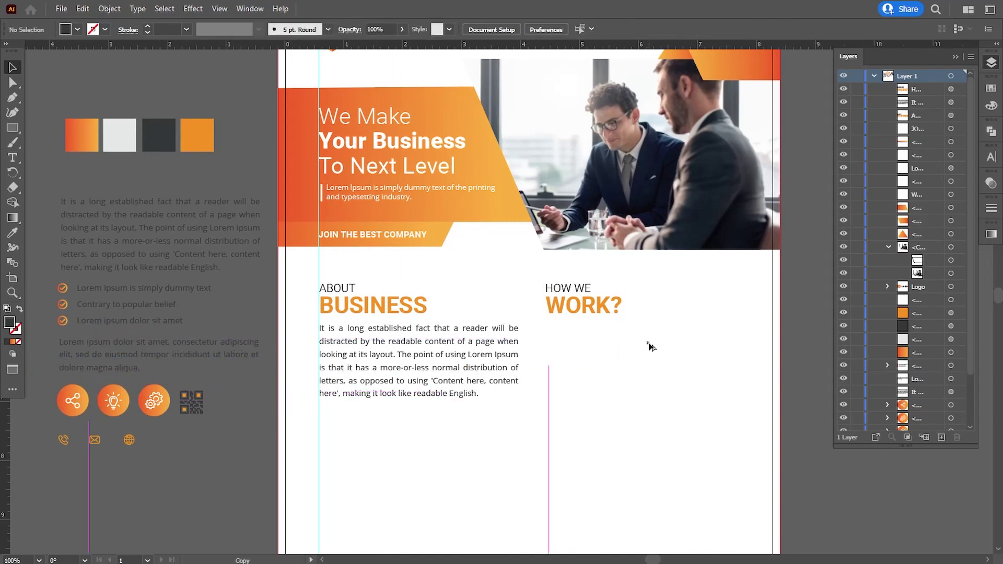
pyautogui.rightClick(651, 347)
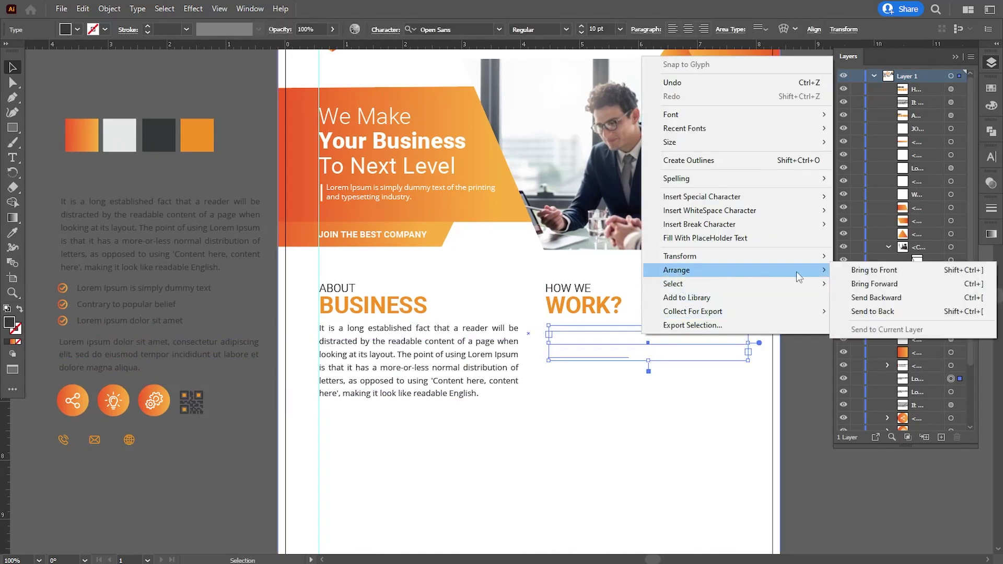
pyautogui.click(873, 270)
pyautogui.click(659, 359)
pyautogui.click(576, 357)
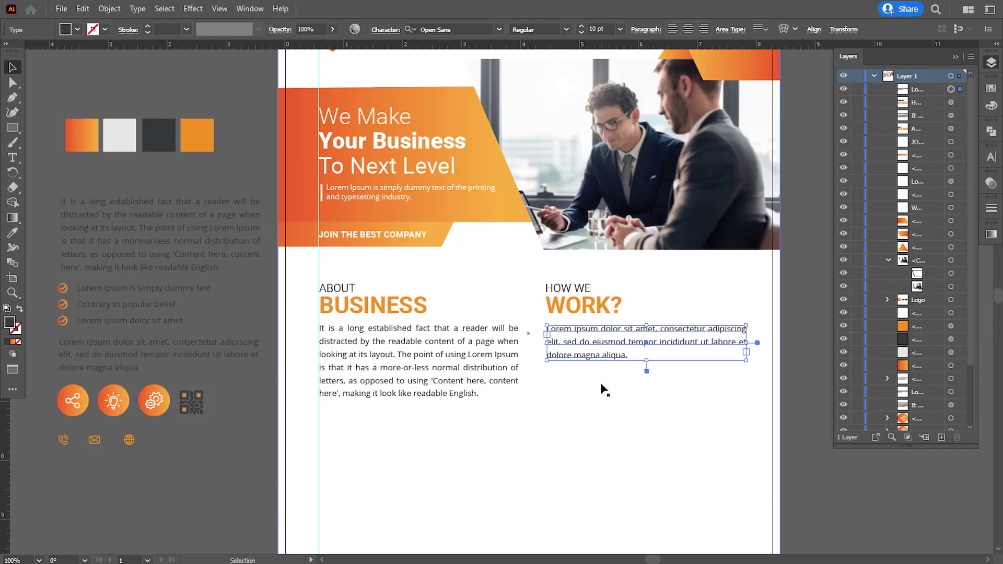
pyautogui.click(799, 423)
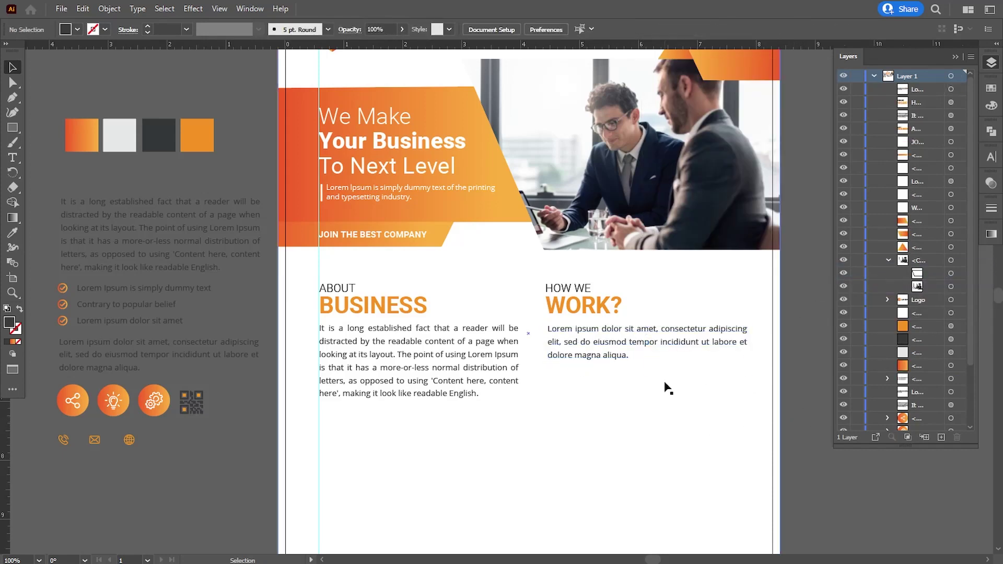
pyautogui.click(577, 360)
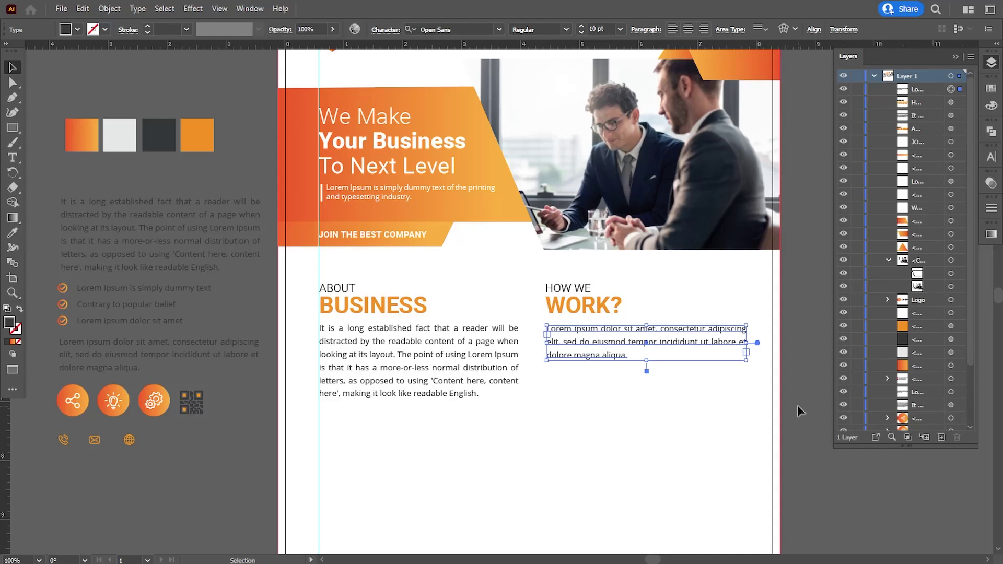
pyautogui.click(800, 411)
# Step: Copy the three-item checklist below the short paragraph, bring it to front and align it
pyautogui.moveTo(63, 288); pyautogui.dragTo(609, 406)
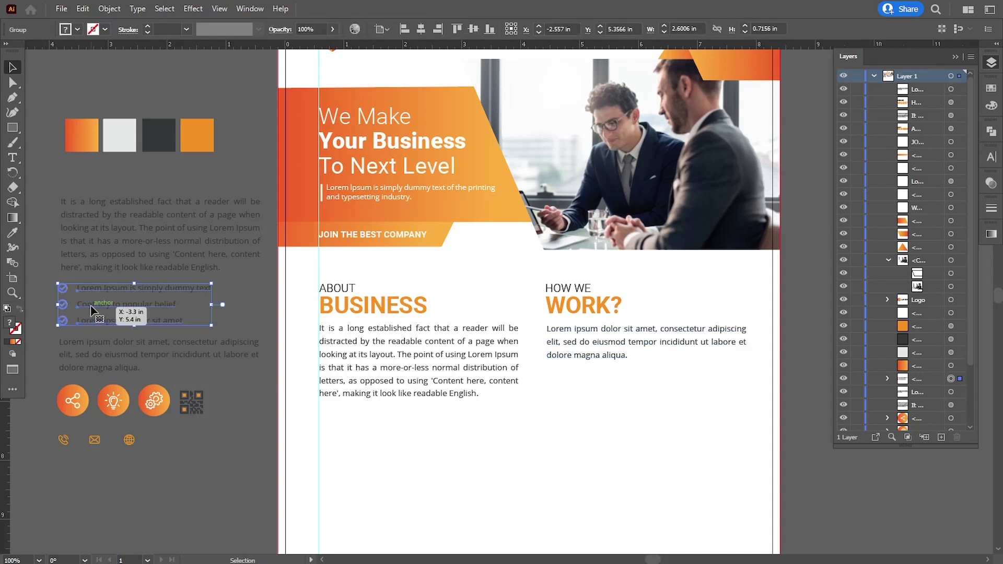
pyautogui.rightClick(609, 407)
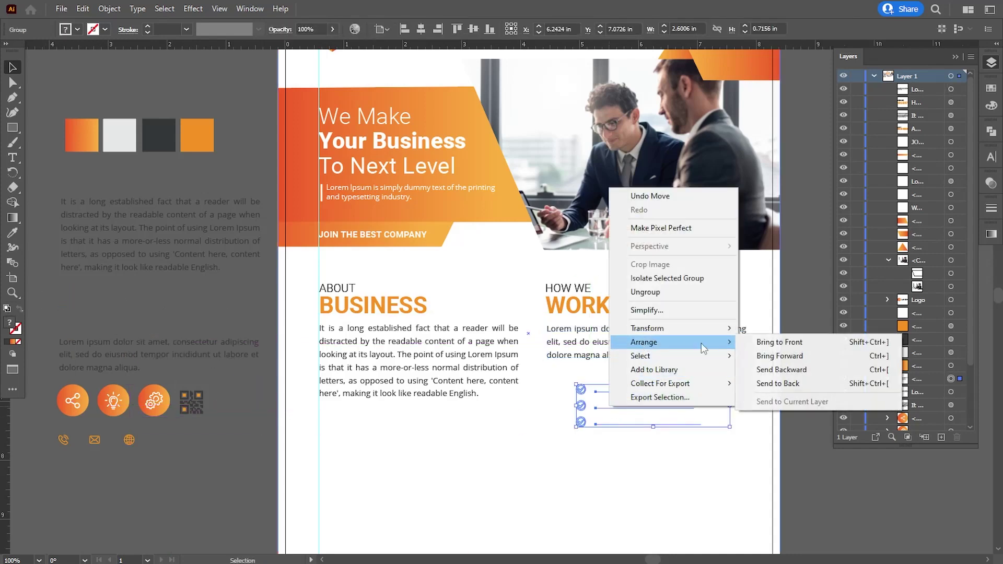
pyautogui.click(783, 343)
pyautogui.press('Left')
pyautogui.press('Left')
pyautogui.press('Left')
pyautogui.press('Left')
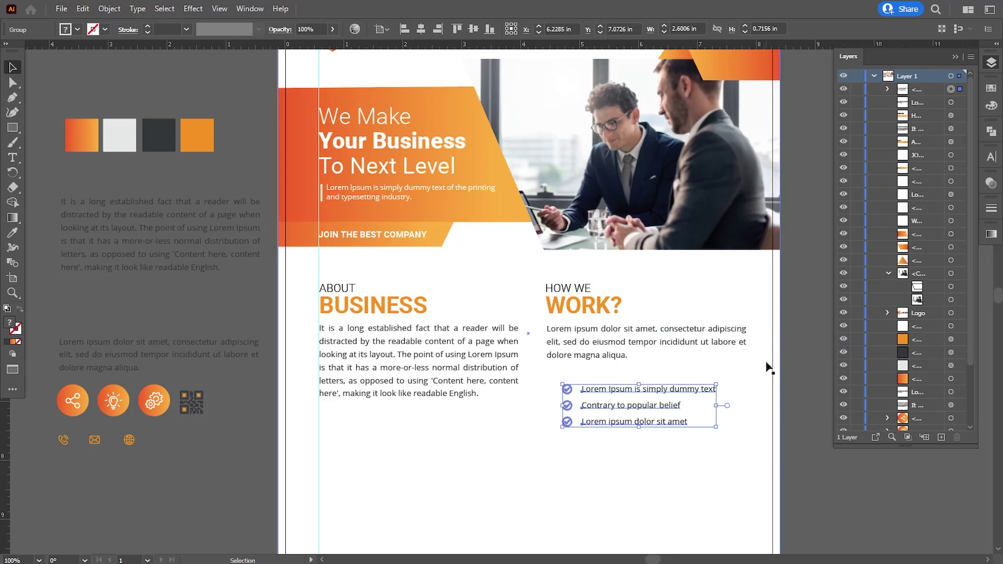
pyautogui.press('Left')
pyautogui.press('Left')
pyautogui.press('Left')
pyautogui.press('Left')
pyautogui.press('Left')
pyautogui.press('Left')
pyautogui.press('Left')
pyautogui.press('Left')
pyautogui.press('Left')
pyautogui.press('Left')
pyautogui.press('Left')
pyautogui.press('Left')
pyautogui.press('Up')
pyautogui.press('Up')
pyautogui.press('Up')
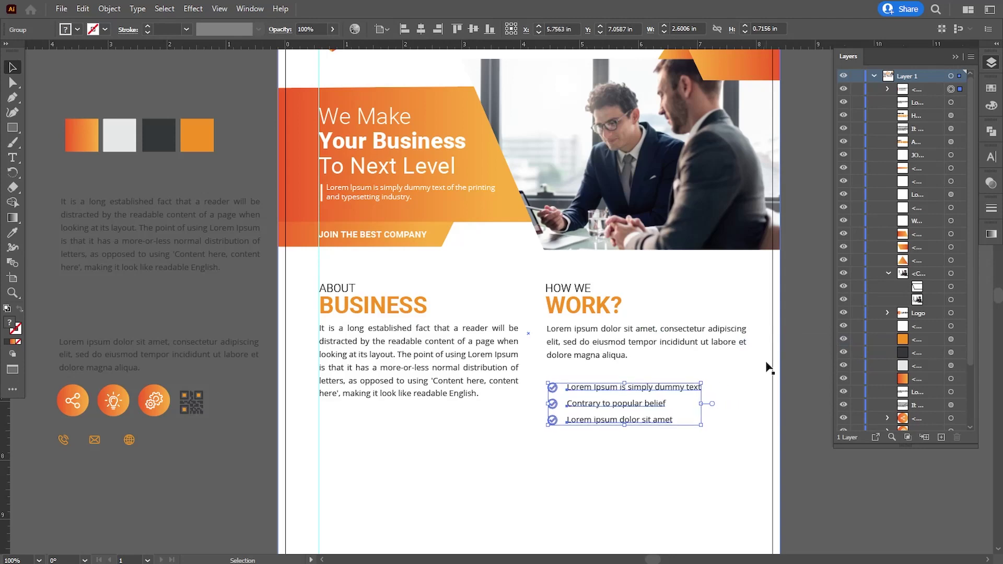
pyautogui.press('Up')
pyautogui.press('Up')
pyautogui.press('Up')
pyautogui.press('Up')
pyautogui.press('Up')
pyautogui.click(802, 387)
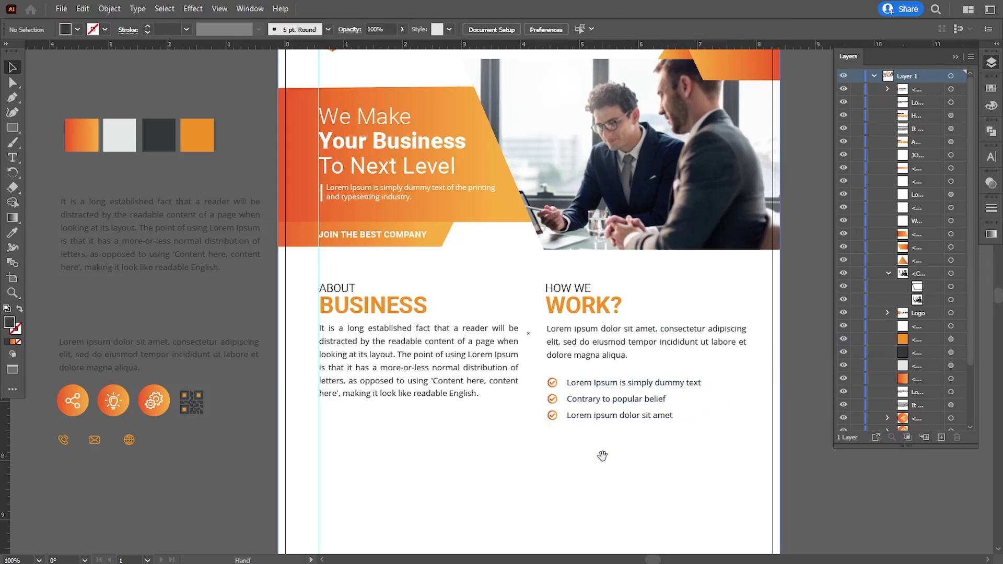
pyautogui.moveTo(549, 471); pyautogui.dragTo(530, 382)
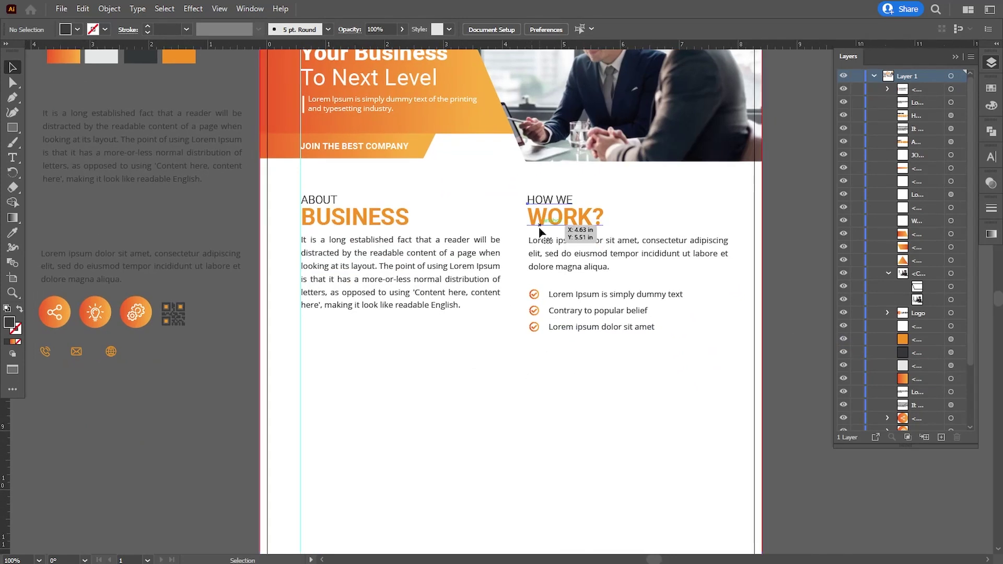
# Step: Select both columns' headings, paragraphs and checklist and nudge them up slightly
pyautogui.click(541, 222)
pyautogui.keyDown('shift'); pyautogui.click(363, 219); pyautogui.keyUp('shift')
pyautogui.keyDown('shift'); pyautogui.click(402, 282); pyautogui.keyUp('shift')
pyautogui.keyDown('shift'); pyautogui.click(594, 313); pyautogui.keyUp('shift')
pyautogui.keyDown('shift'); pyautogui.click(594, 268); pyautogui.keyUp('shift')
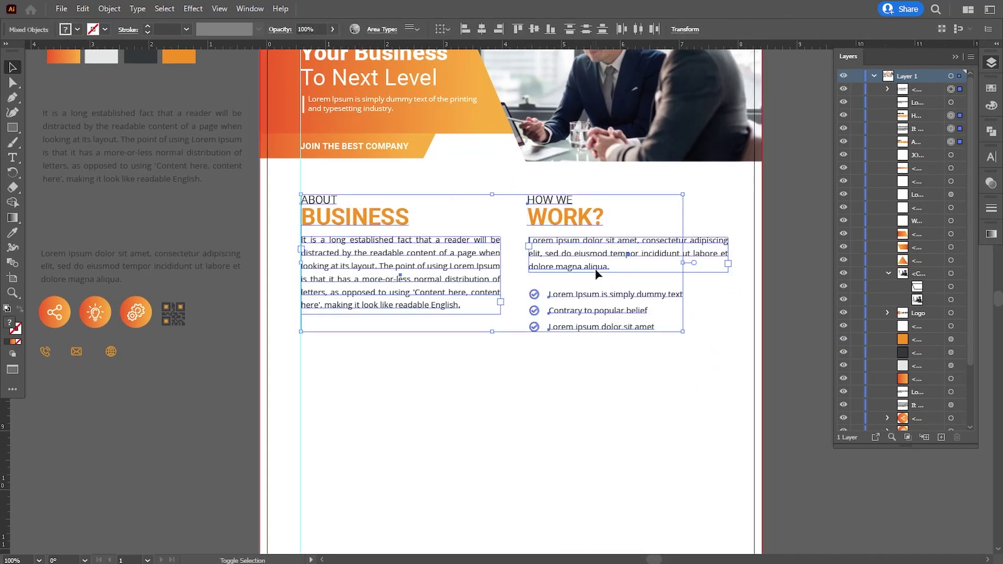
pyautogui.press('Up')
pyautogui.press('Up')
pyautogui.press('Up')
pyautogui.press('Up')
pyautogui.press('Up')
pyautogui.press('Up')
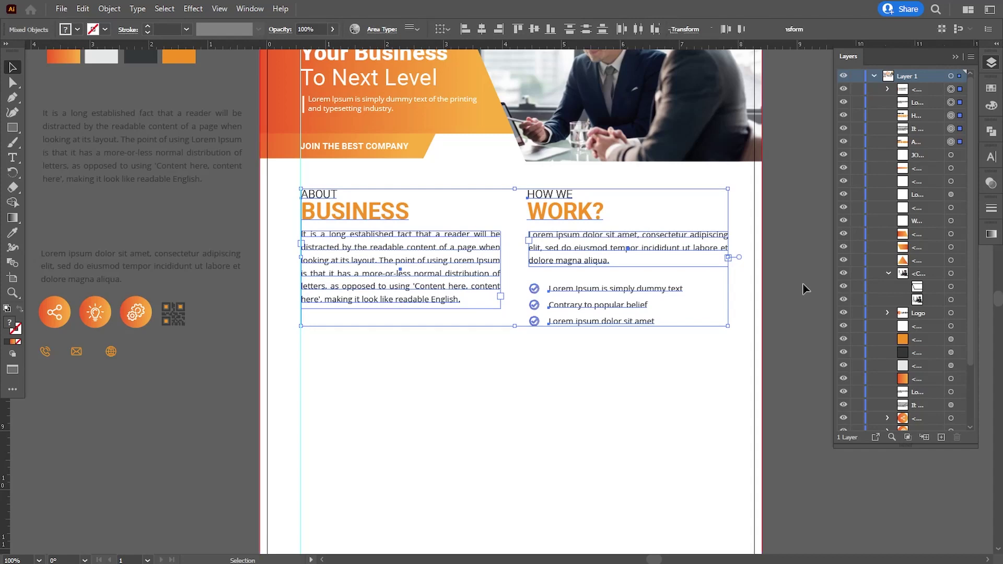
pyautogui.click(463, 374)
pyautogui.moveTo(463, 373); pyautogui.dragTo(454, 338)
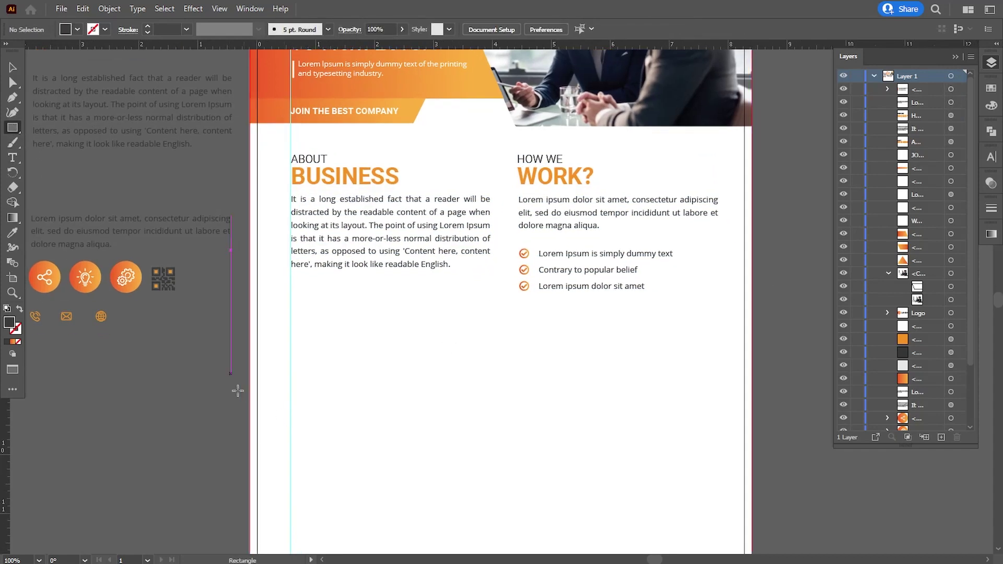
# Step: Draw a band across the lower page and fill it light grey (EDEDED)
pyautogui.moveTo(250, 322); pyautogui.dragTo(752, 460)
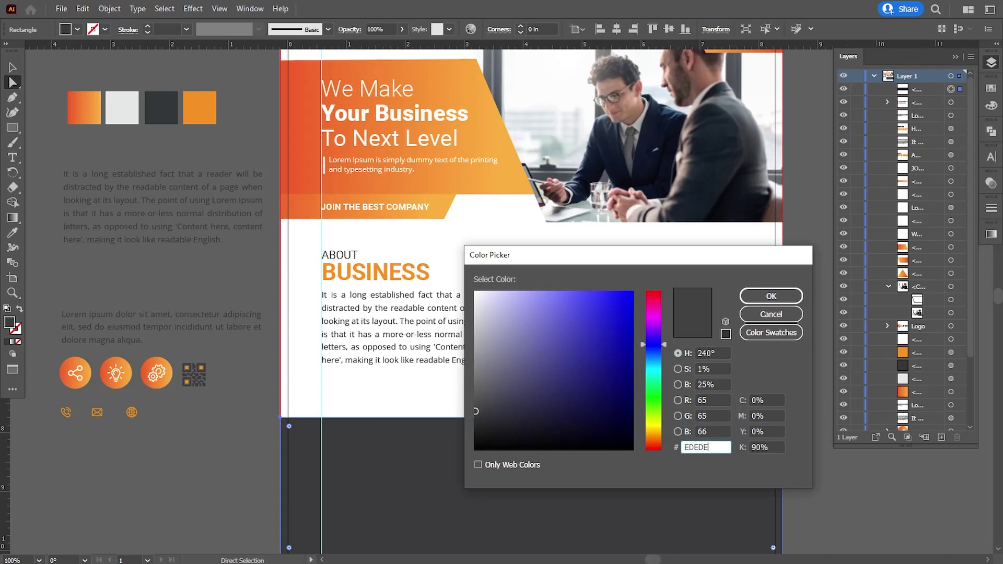
pyautogui.write('D')
pyautogui.click(757, 296)
pyautogui.press('v')
pyautogui.click(208, 450)
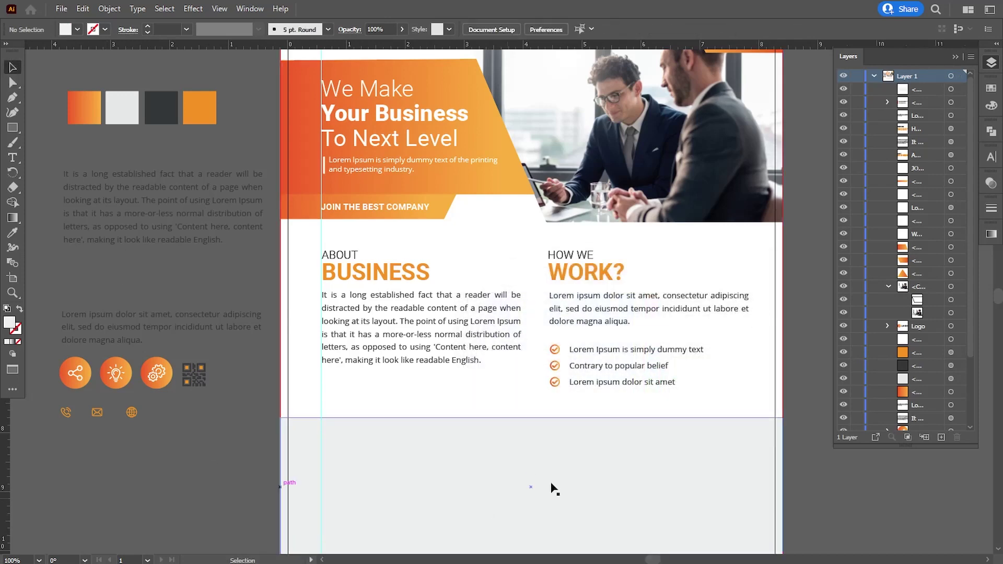
# Step: Make the grey band taller by raising its top edge
pyautogui.scroll(-5, 555, 489)
pyautogui.click(519, 385)
pyautogui.moveTo(508, 421); pyautogui.dragTo(508, 442)
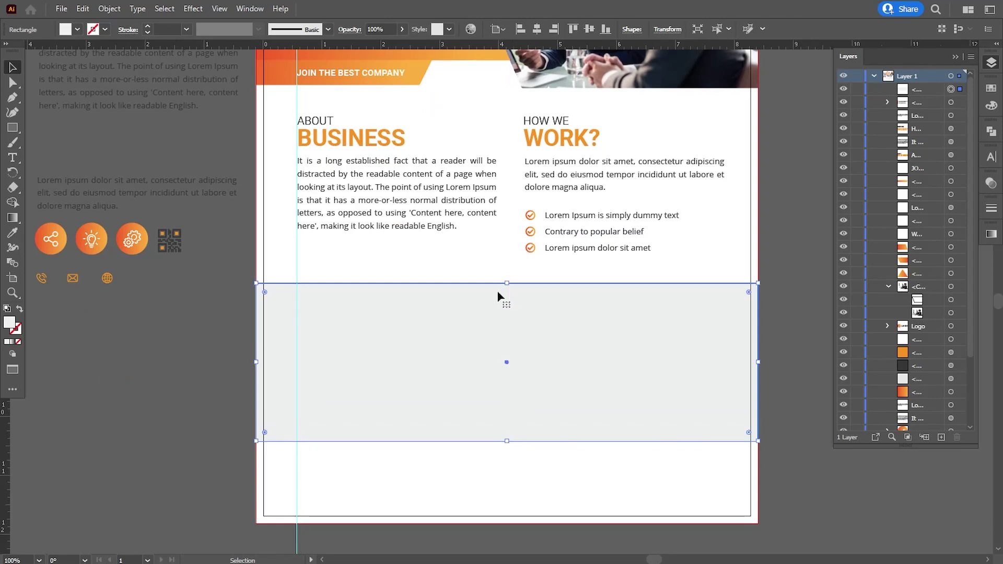
pyautogui.moveTo(506, 284); pyautogui.dragTo(506, 275)
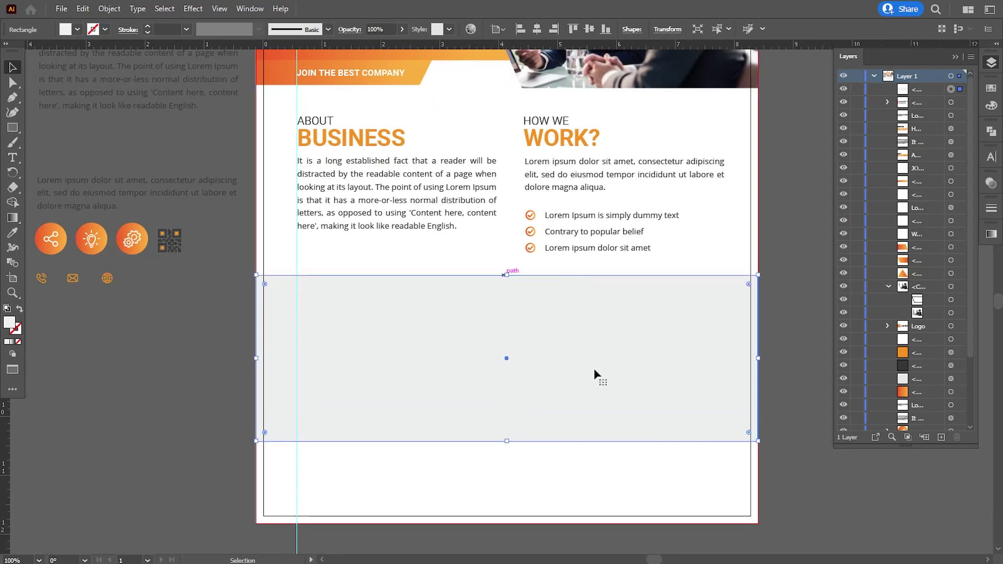
pyautogui.click(163, 384)
pyautogui.moveTo(168, 370); pyautogui.dragTo(189, 430)
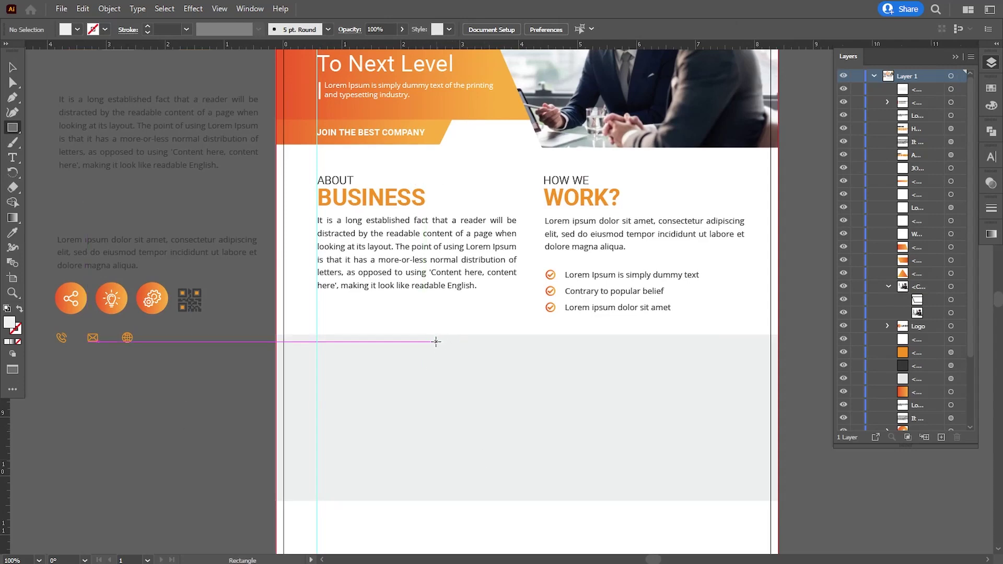
# Step: Draw a thin vertical bar inside the band and give it the orange gradient swatch
pyautogui.moveTo(436, 342); pyautogui.dragTo(436, 492)
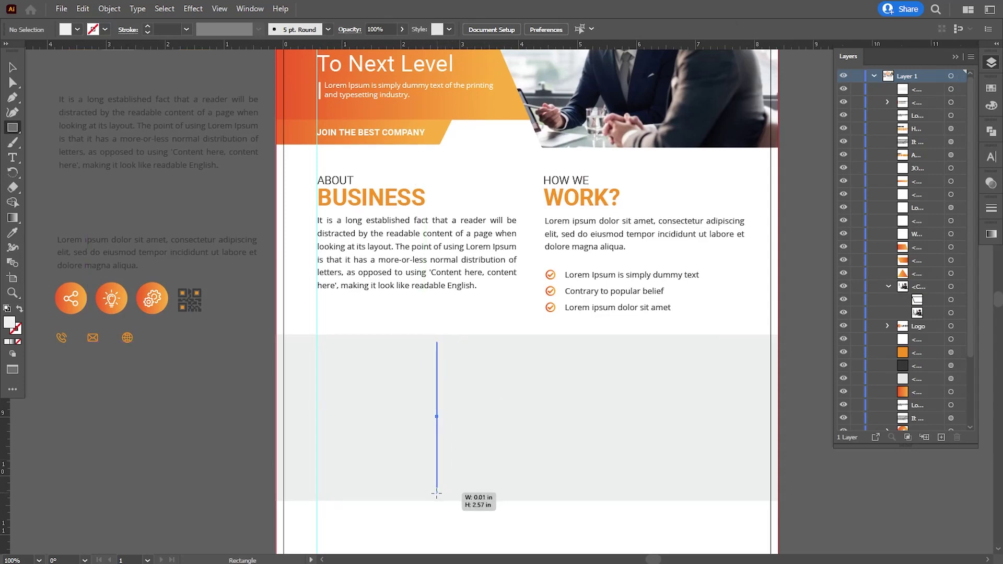
pyautogui.moveTo(437, 492); pyautogui.dragTo(438, 493)
pyautogui.press('i')
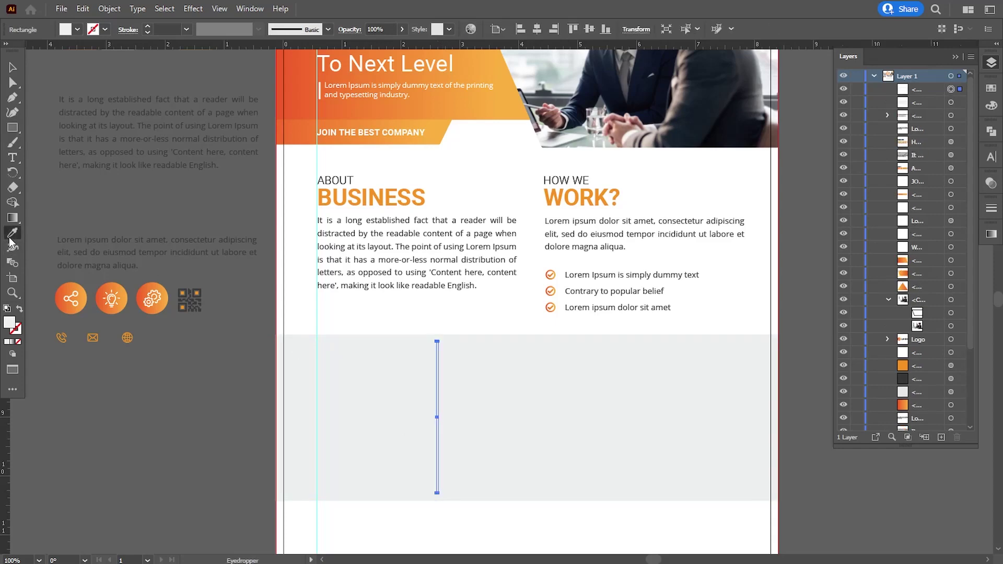
pyautogui.scroll(2, 308, 166)
pyautogui.click(308, 166)
pyautogui.press('v')
pyautogui.click(51, 150)
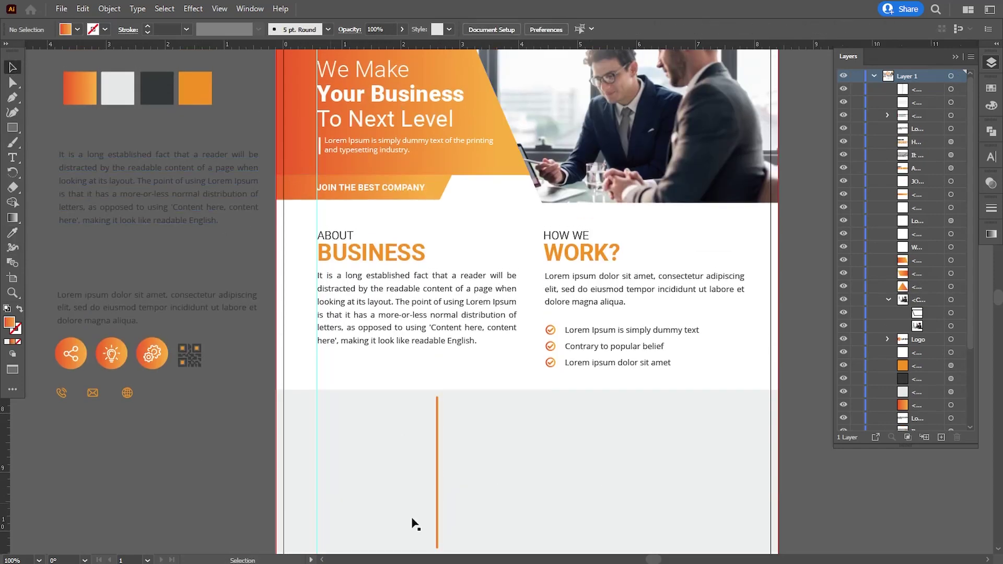
# Step: Nudge the thin orange bar slightly upward while zoomed in, then zoom back out
pyautogui.scroll(-2, 579, 443)
pyautogui.hotkey('ctrl', '+')
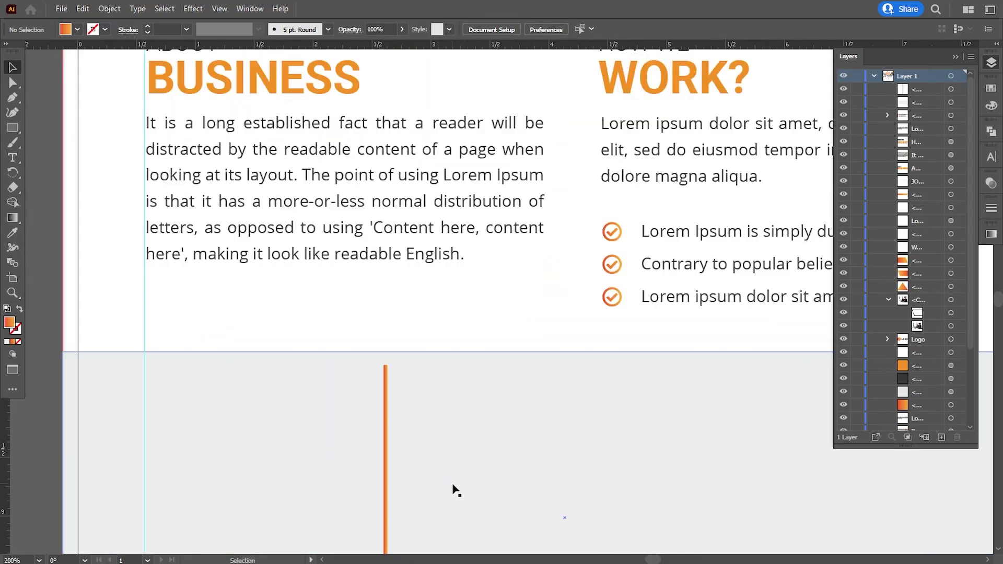
pyautogui.scroll(-3, 454, 488)
pyautogui.click(408, 332)
pyautogui.moveTo(407, 327); pyautogui.dragTo(408, 325)
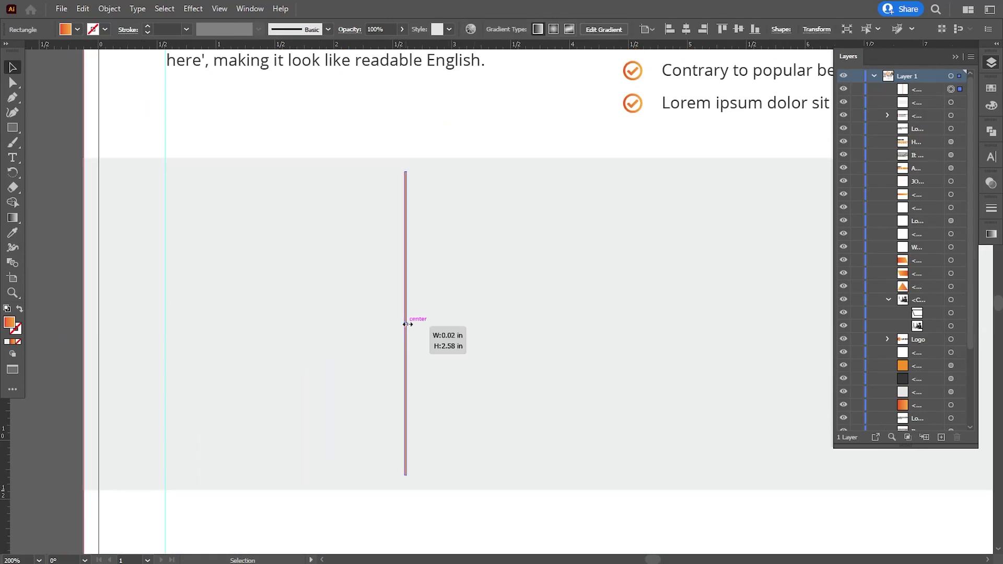
pyautogui.click(81, 349)
pyautogui.hotkey('ctrl', '0')
pyautogui.hotkey('ctrl', '1')
pyautogui.scroll(2, 392, 407)
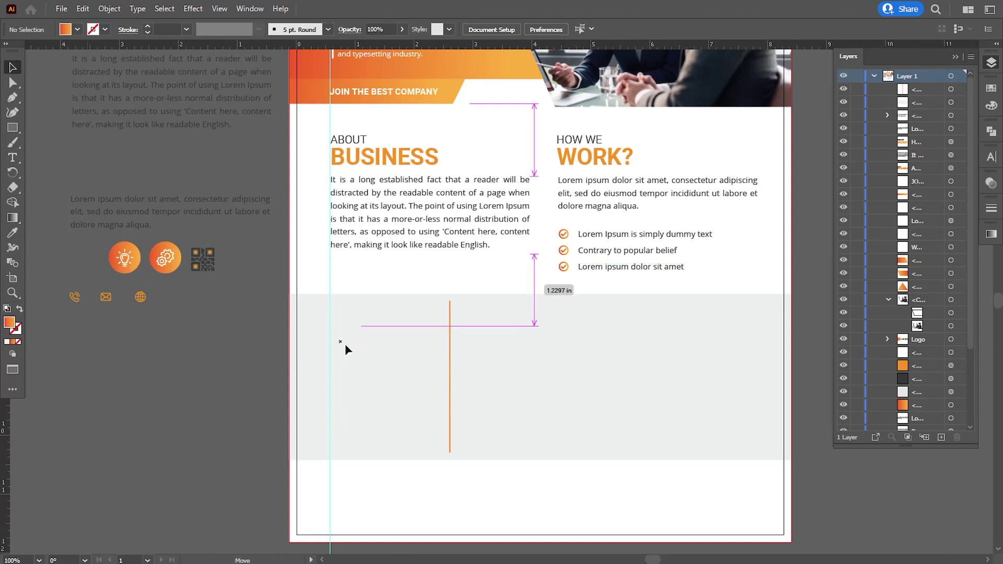
# Step: Move the share icon onto the grey band and bring it to the front
pyautogui.moveTo(87, 265); pyautogui.dragTo(381, 323)
pyautogui.rightClick(381, 323)
pyautogui.hotkey('ctrl', 'shift', ']')
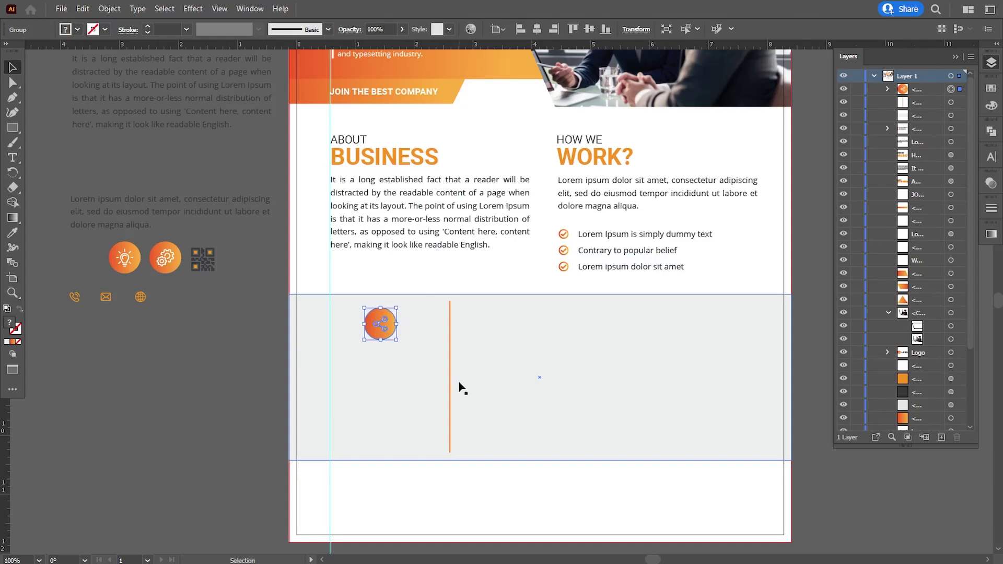
pyautogui.click(134, 387)
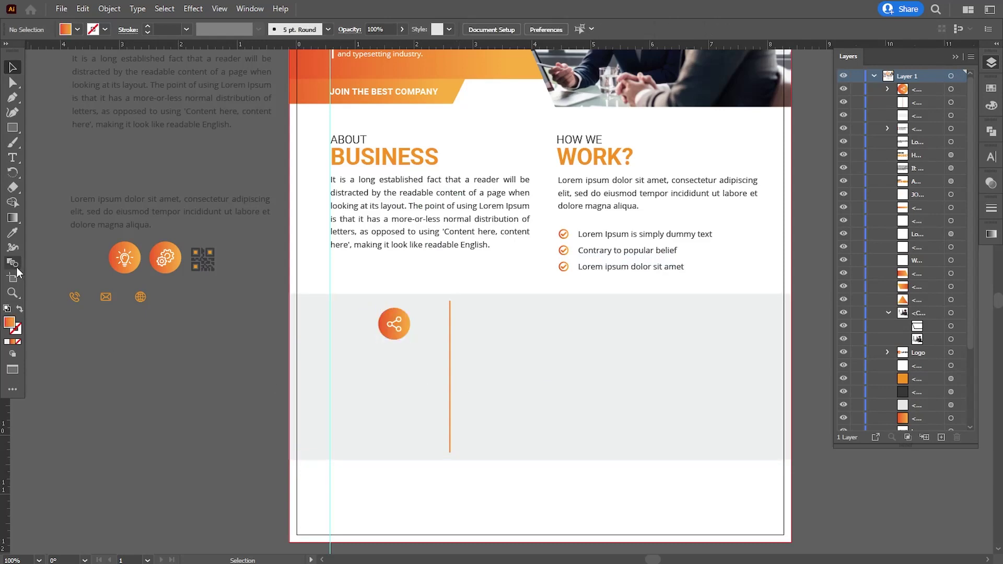
# Step: Add a 'Business Marketing' heading in Roboto Medium on the band
pyautogui.click(12, 160)
pyautogui.hotkey('ctrl', '+')
pyautogui.scroll(-2, 355, 356)
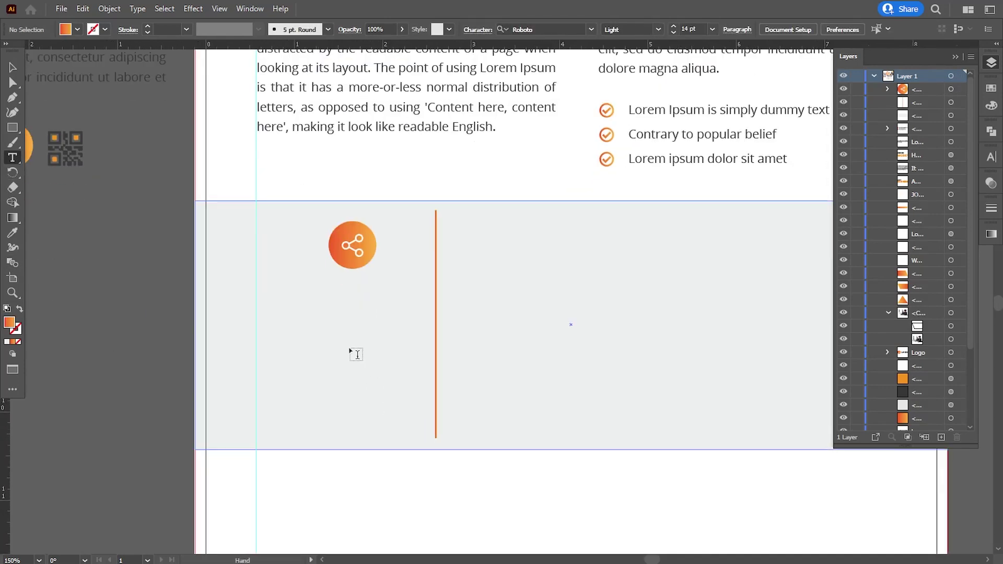
pyautogui.click(316, 340)
pyautogui.write('Business Marketing')
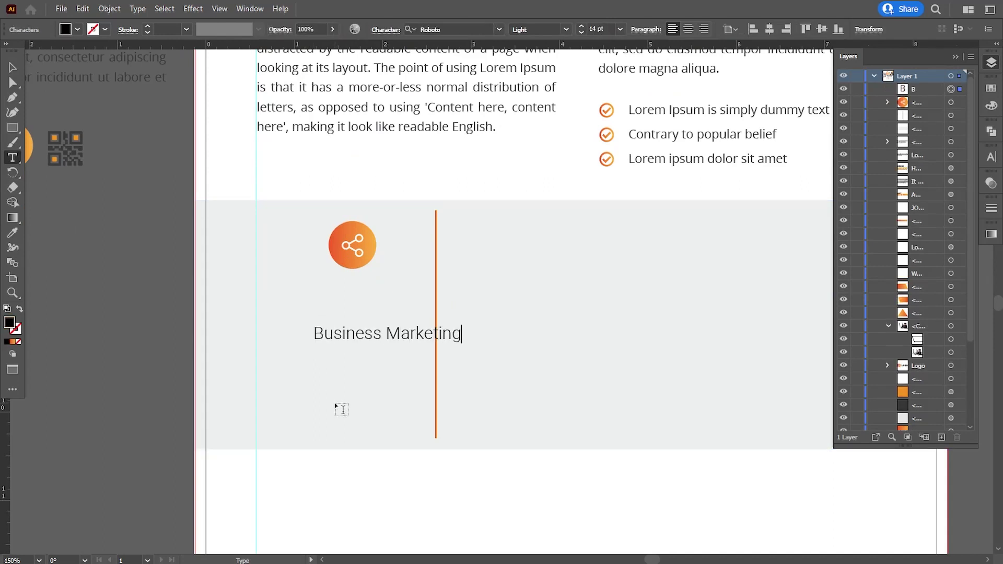
pyautogui.click(9, 72)
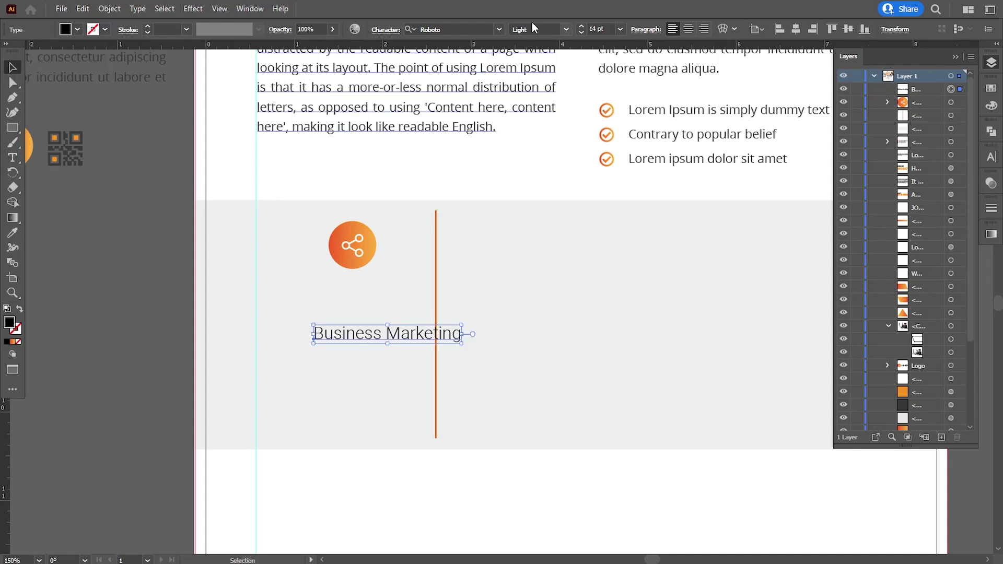
pyautogui.click(565, 29)
pyautogui.click(522, 110)
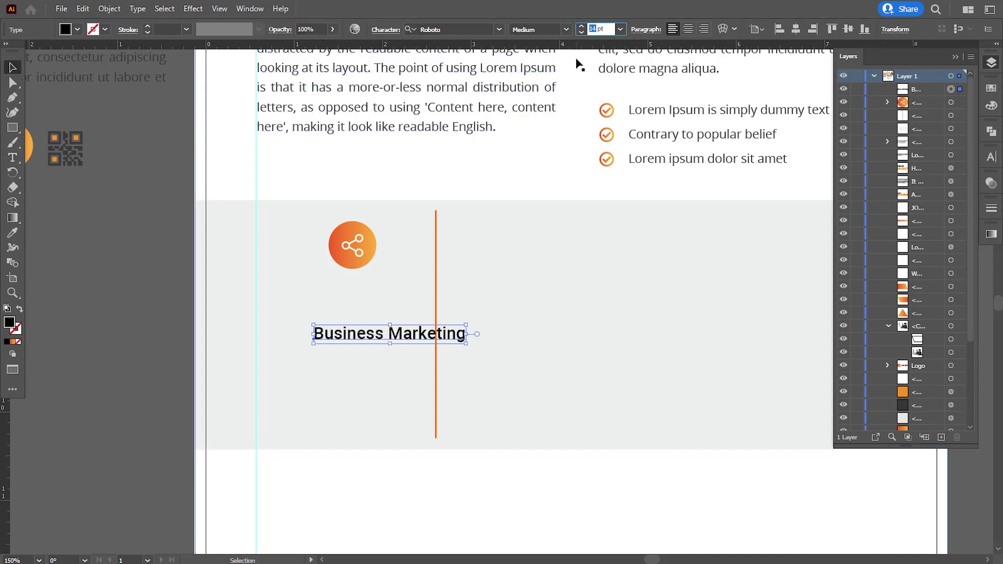
pyautogui.click(588, 32)
pyautogui.write('12')
pyautogui.click(105, 251)
# Step: Centre the Business Marketing heading under the share icon and set it to 11 pt
pyautogui.moveTo(360, 342); pyautogui.dragTo(338, 295)
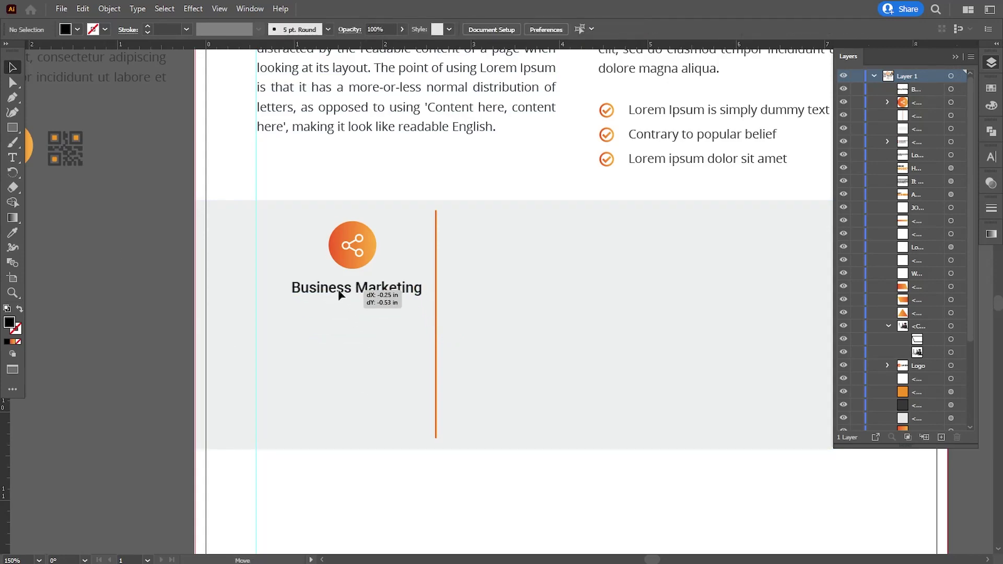
pyautogui.press('i')
pyautogui.scroll(10, 470, 261)
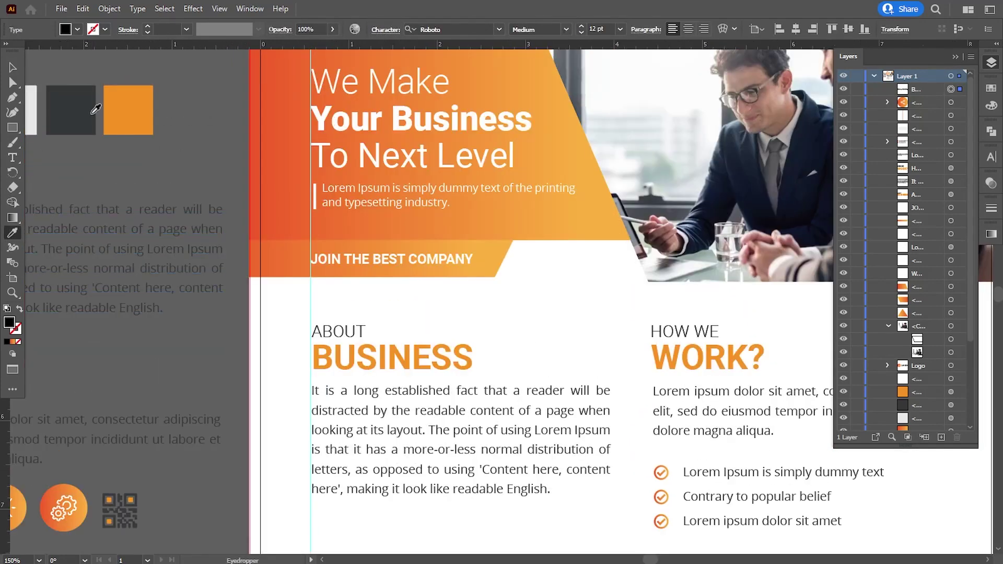
pyautogui.scroll(-5, 95, 109)
pyautogui.scroll(-5, 190, 201)
pyautogui.press('v')
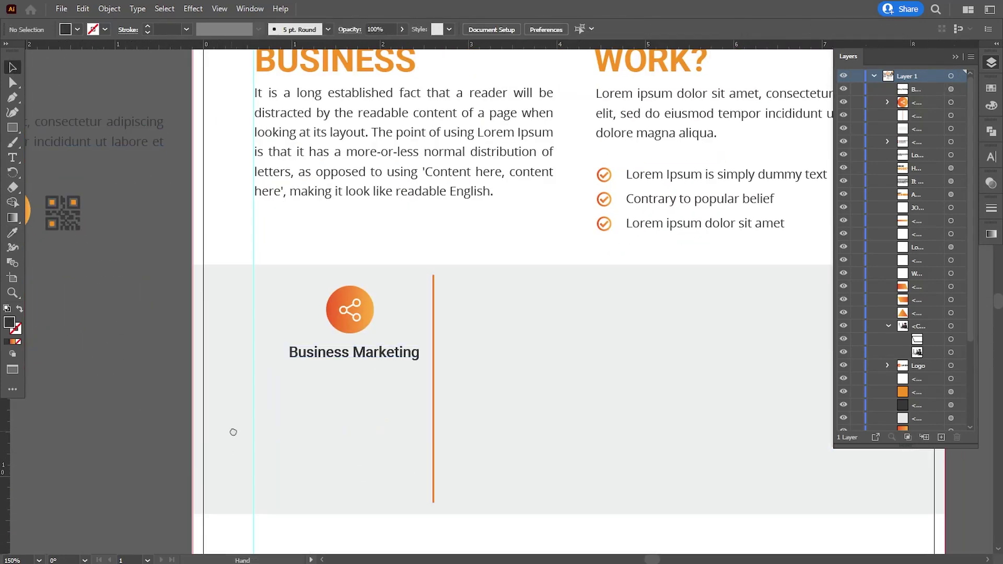
pyautogui.moveTo(233, 432); pyautogui.dragTo(371, 405)
pyautogui.click(543, 319)
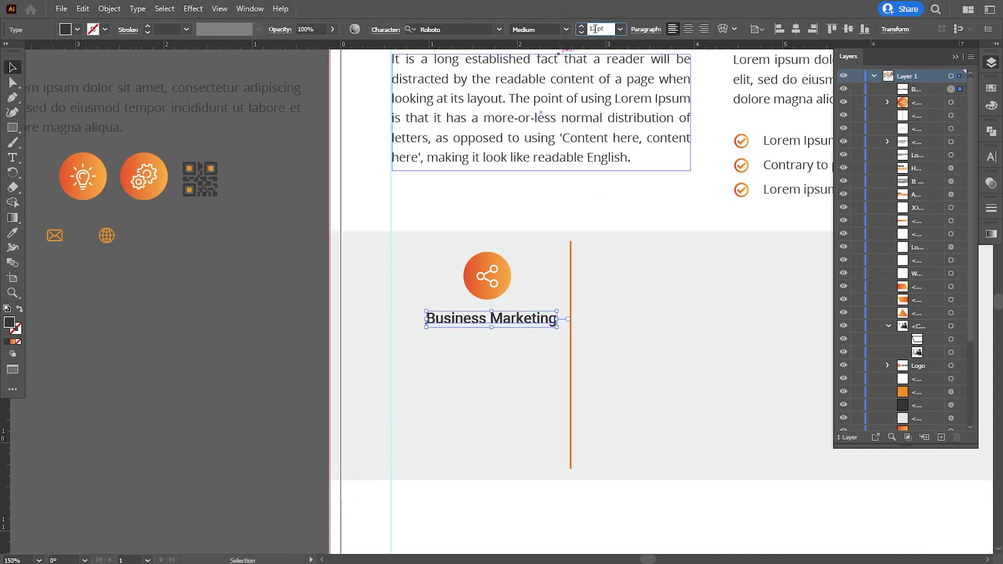
pyautogui.write('11')
pyautogui.press('Return')
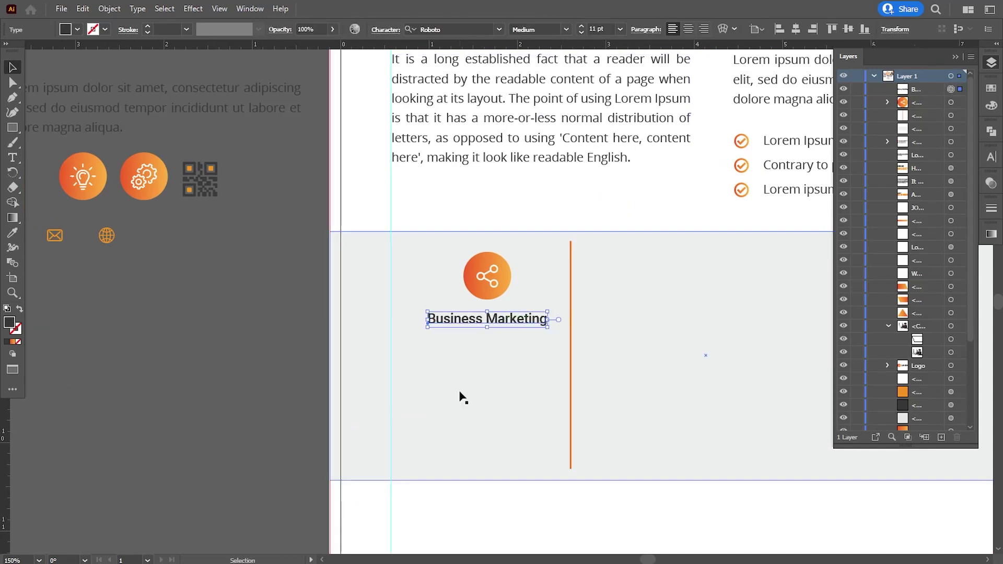
# Step: Paste the description paragraph under Business Marketing at 10 pt
pyautogui.click(293, 342)
pyautogui.hotkey('ctrl', '-')
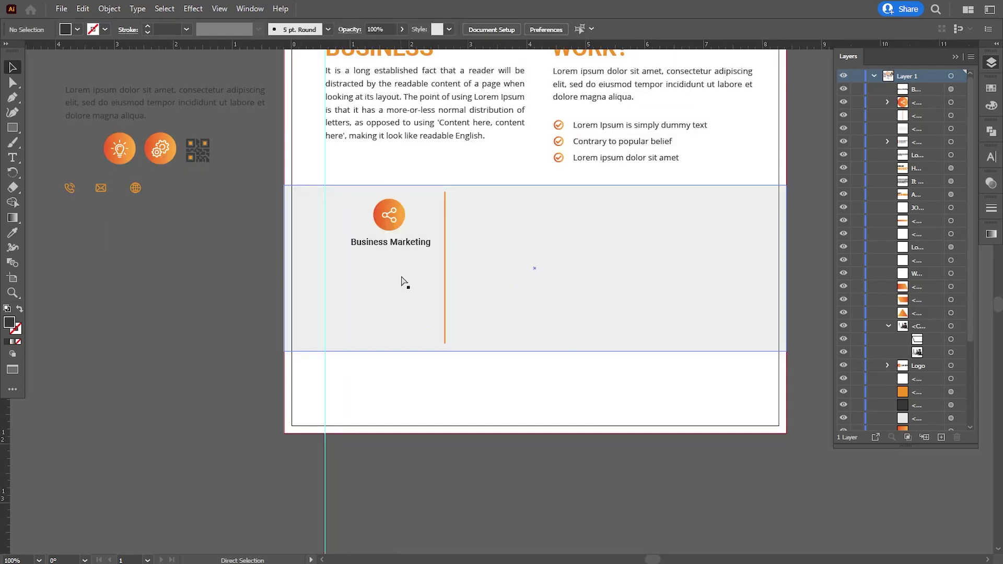
pyautogui.hotkey('ctrl', 'v')
pyautogui.moveTo(481, 306); pyautogui.dragTo(382, 277)
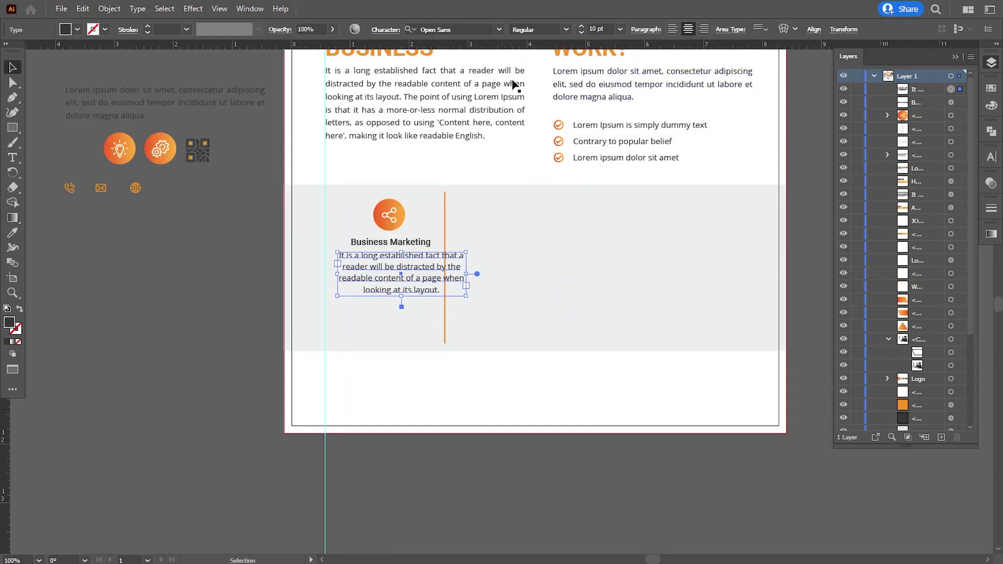
pyautogui.press('Return')
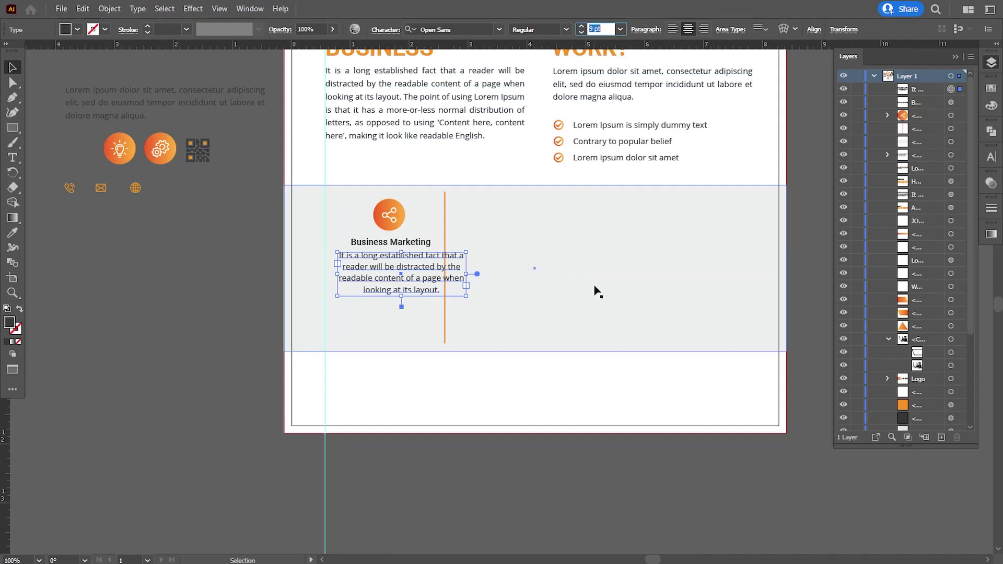
# Step: Enlarge the heading to 12 pt, align the paragraph, and shift the orange divider right
pyautogui.click(436, 241)
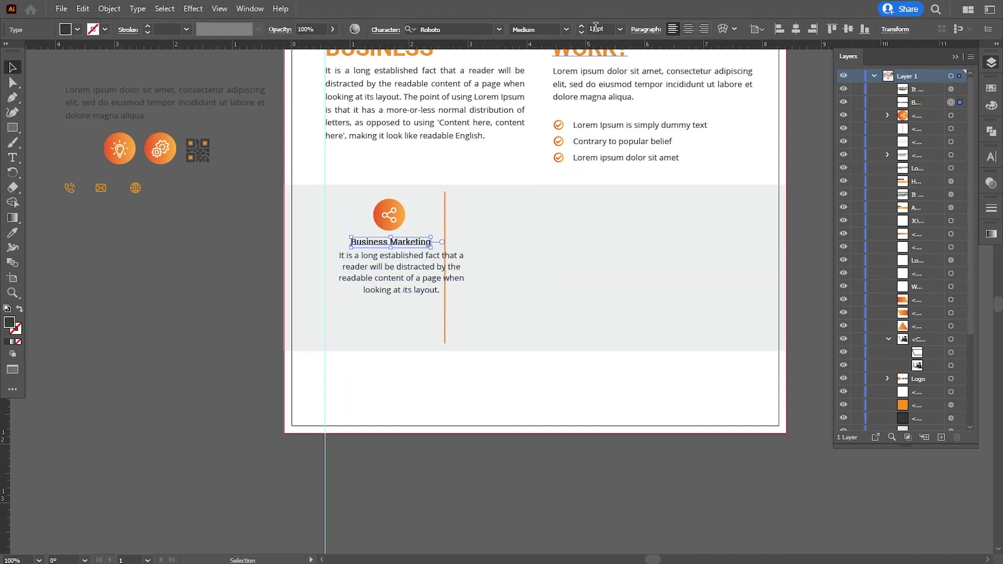
pyautogui.press('Return')
pyautogui.click(190, 298)
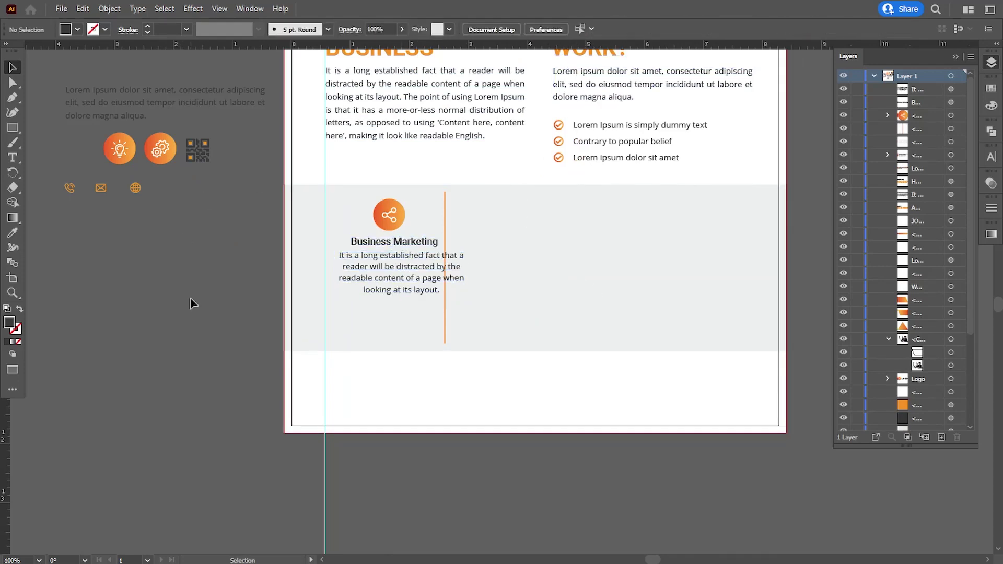
pyautogui.moveTo(395, 273); pyautogui.dragTo(384, 275)
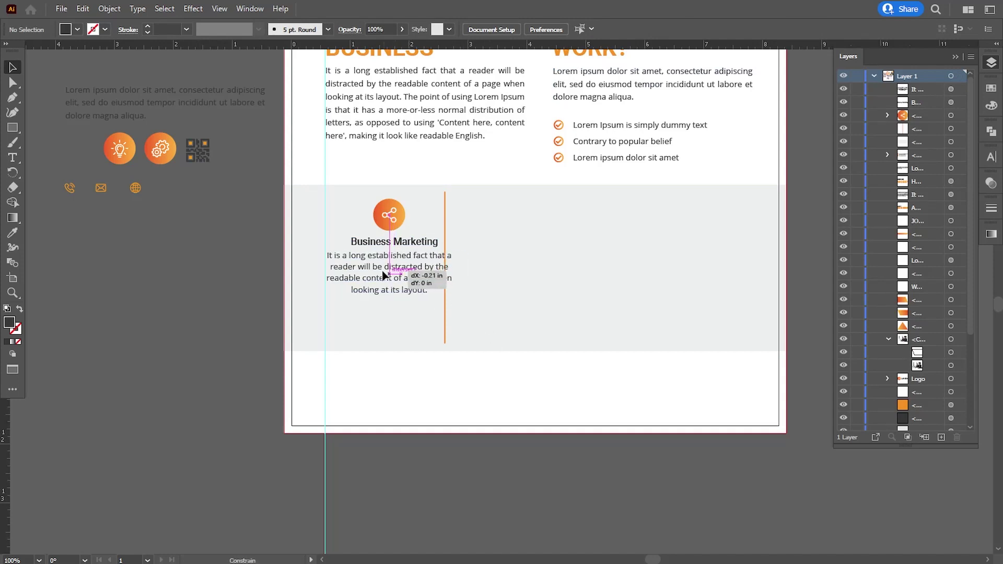
pyautogui.click(219, 309)
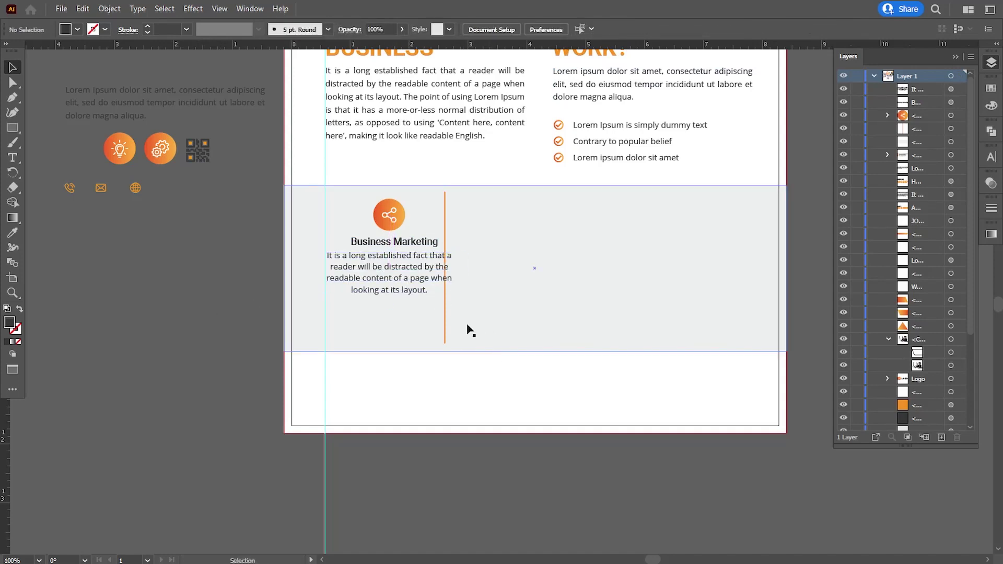
pyautogui.moveTo(445, 316); pyautogui.dragTo(462, 312)
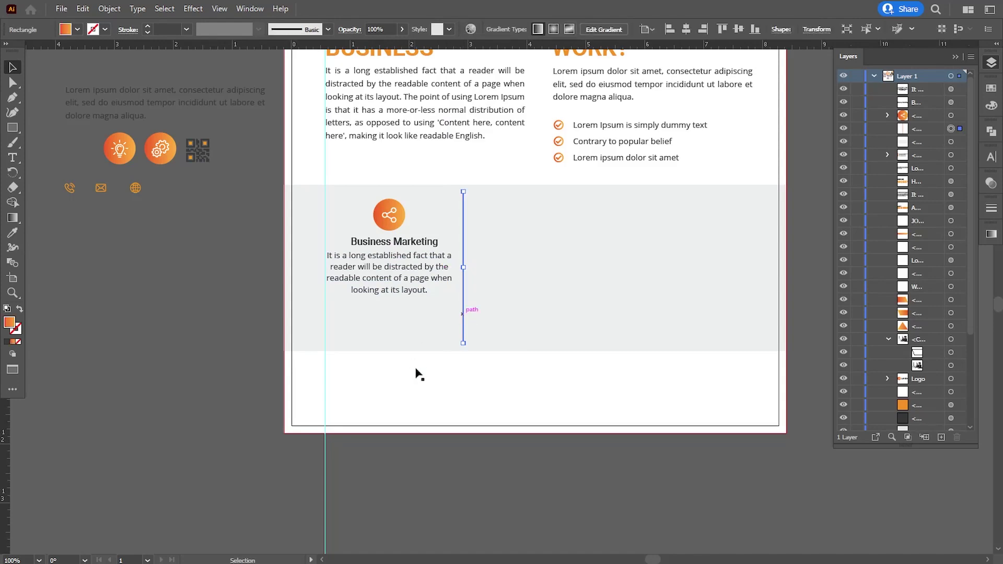
# Step: Nudge the About Business paragraph slightly to the right
pyautogui.click(471, 330)
pyautogui.hotkey('ctrl', '=')
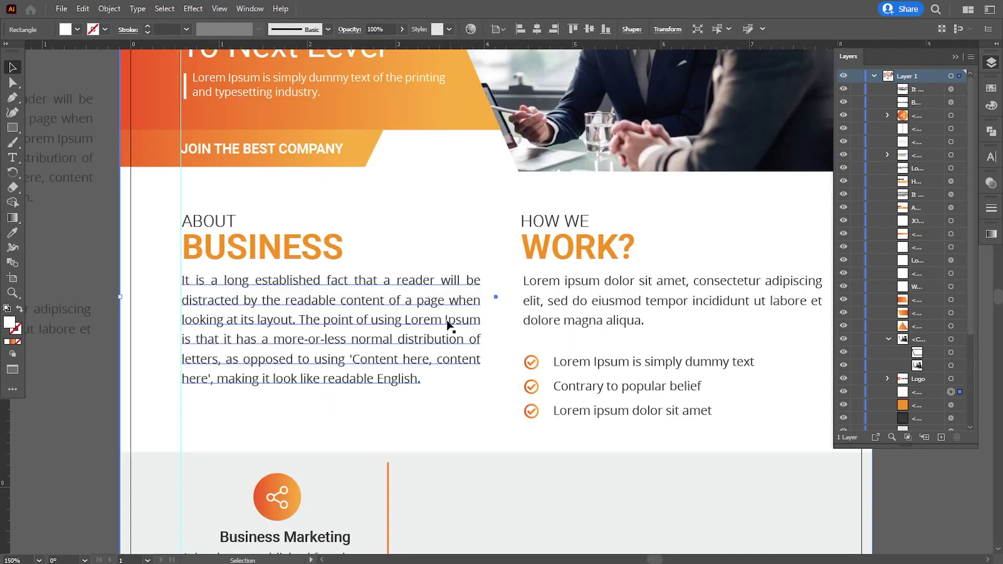
pyautogui.scroll(-5, 447, 292)
pyautogui.click(303, 391)
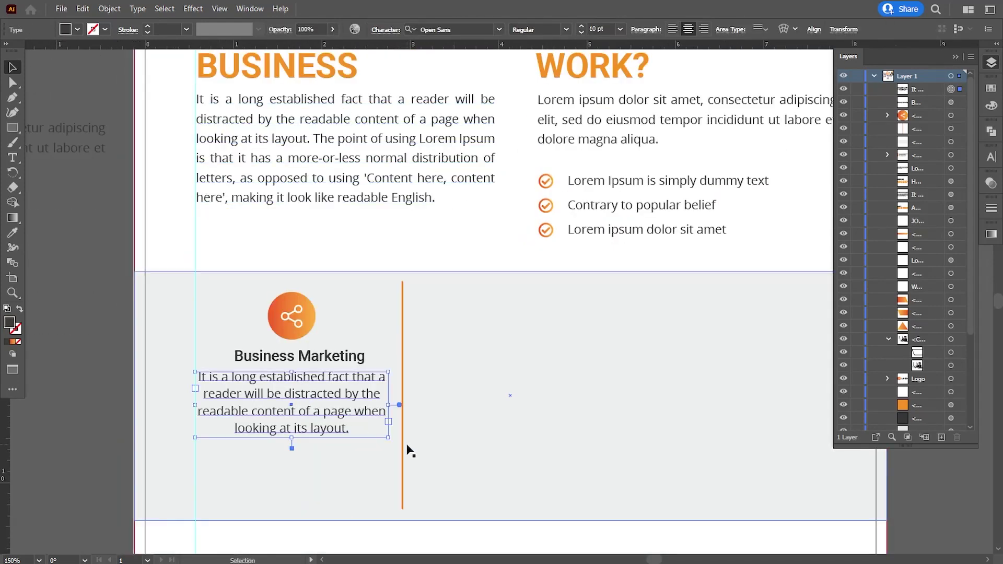
pyautogui.press('Right')
pyautogui.press('Right')
pyautogui.press('Right')
pyautogui.press('Right')
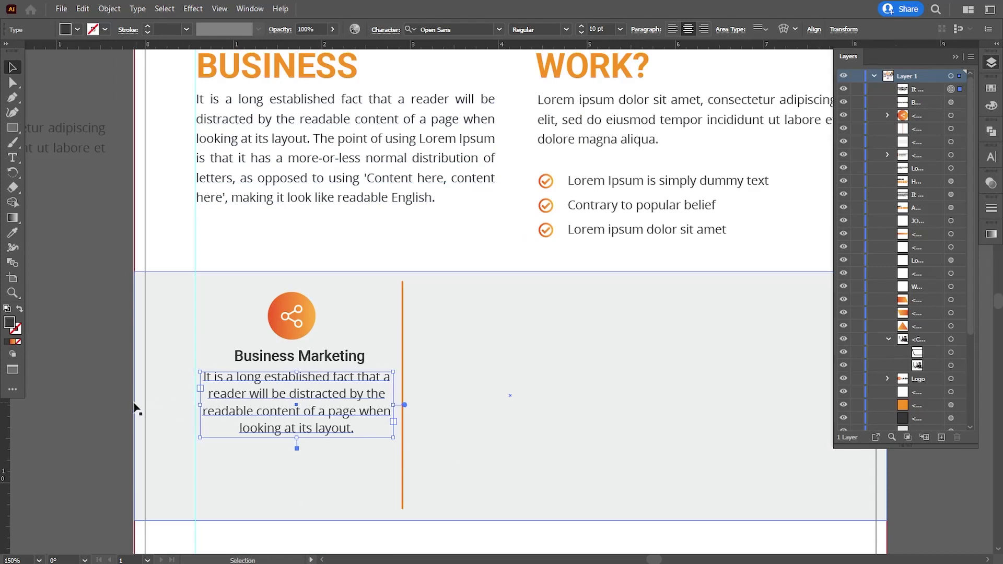
pyautogui.click(135, 406)
# Step: Shorten the orange divider by moving its end anchor points with Direct Selection
pyautogui.click(402, 412)
pyautogui.hotkey('ctrl', '=')
pyautogui.press('a')
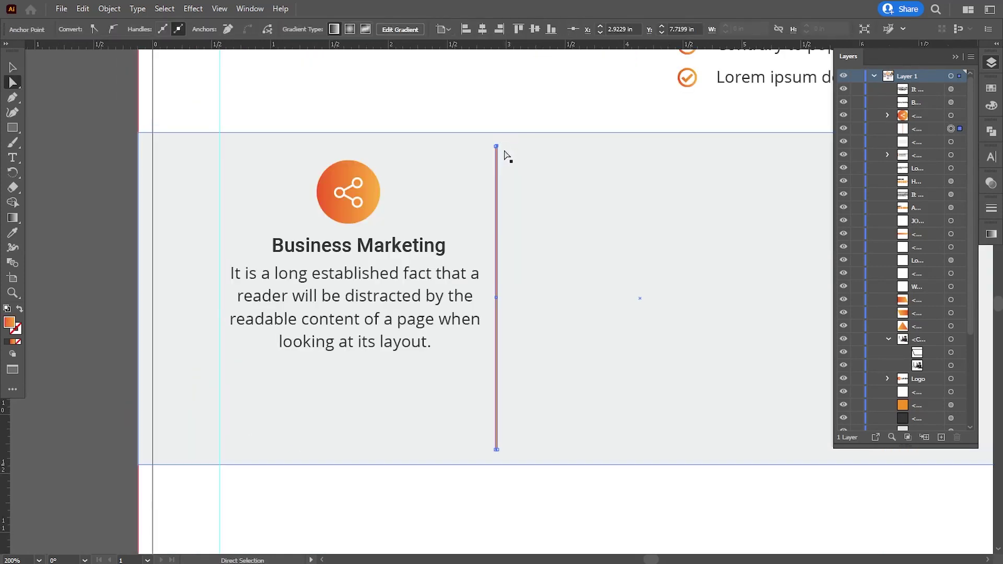
pyautogui.click(493, 486)
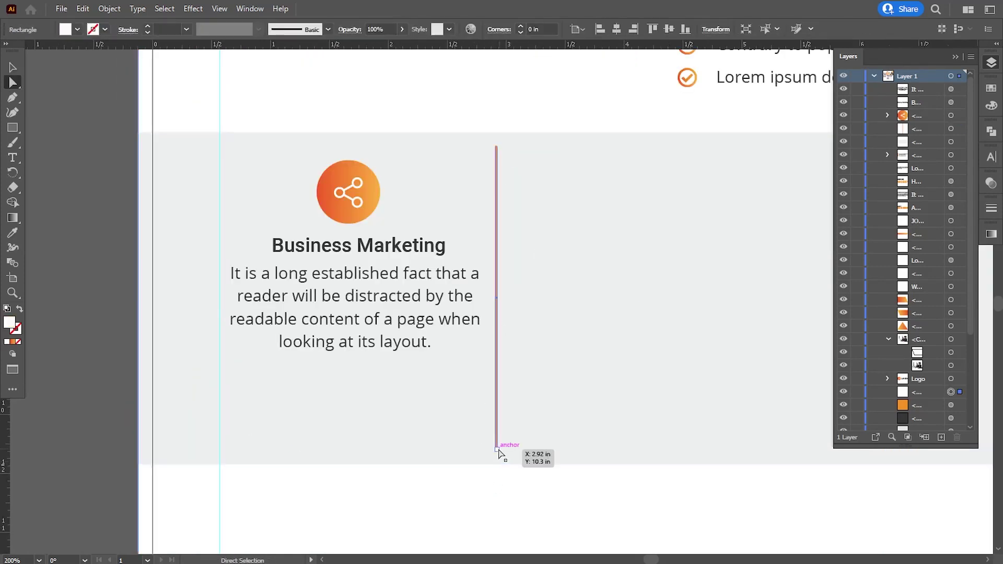
pyautogui.click(496, 449)
pyautogui.moveTo(496, 450); pyautogui.dragTo(512, 479)
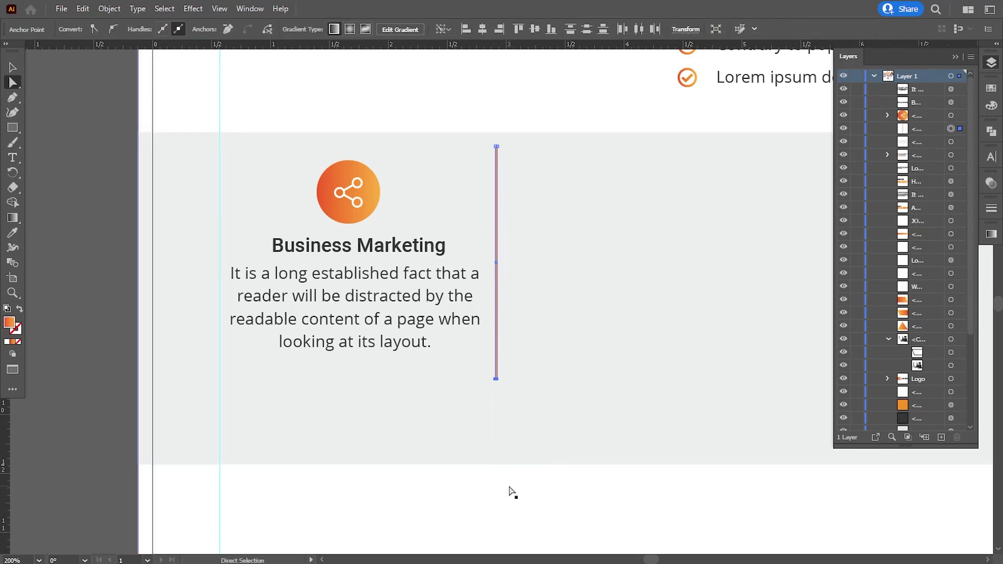
pyautogui.click(496, 147)
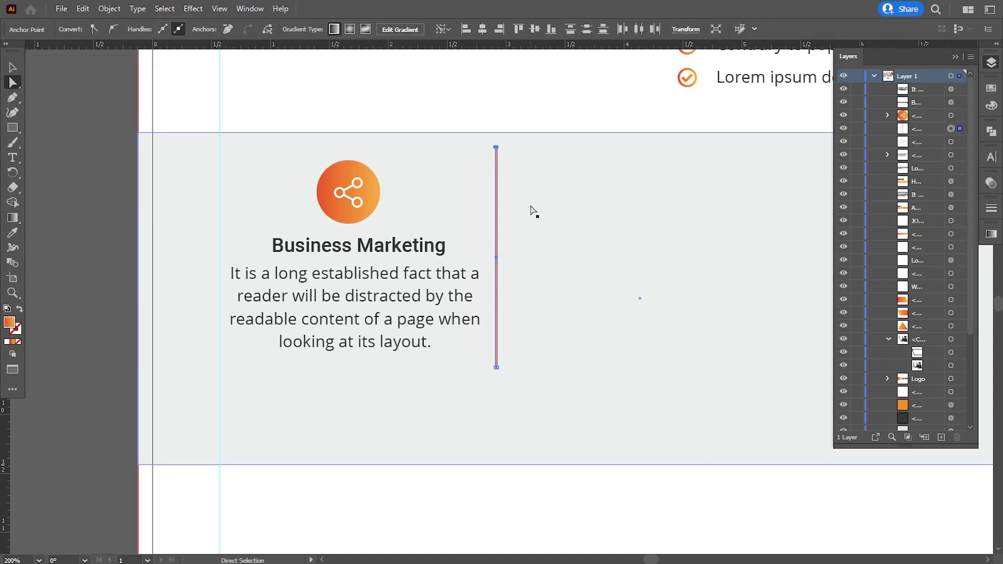
pyautogui.click(472, 118)
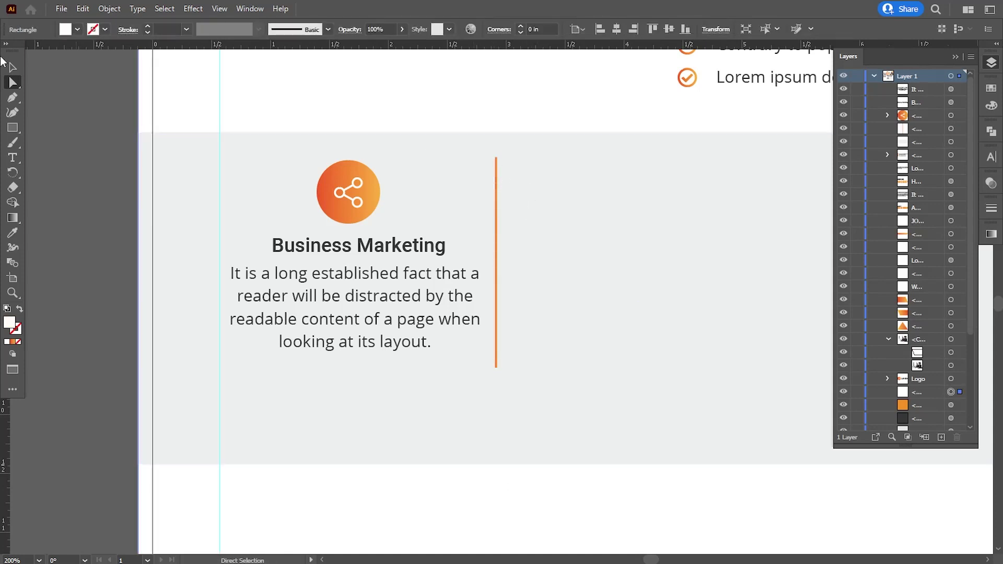
# Step: Raise the grey band's bottom edge to make it shorter
pyautogui.press('v')
pyautogui.click(545, 438)
pyautogui.moveTo(639, 464)
pyautogui.mouseDown()
pyautogui.moveTo(632, 396)
pyautogui.moveTo(642, 391)
pyautogui.mouseUp()
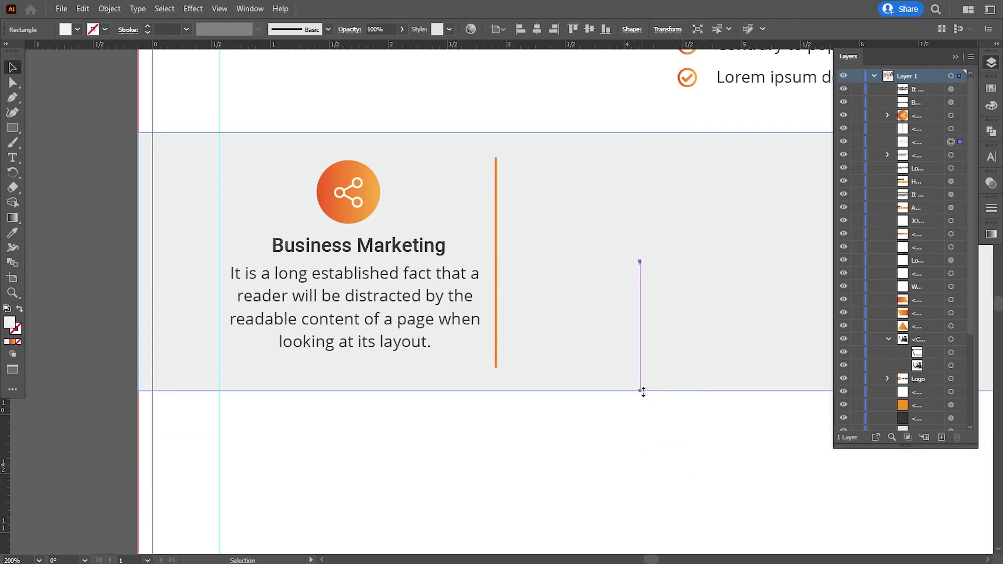
# Step: Alt-drag a copy of the icon, heading, paragraph and divider into the second column
pyautogui.click(571, 454)
pyautogui.hotkey('ctrl', '0')
pyautogui.hotkey('ctrl', '+')
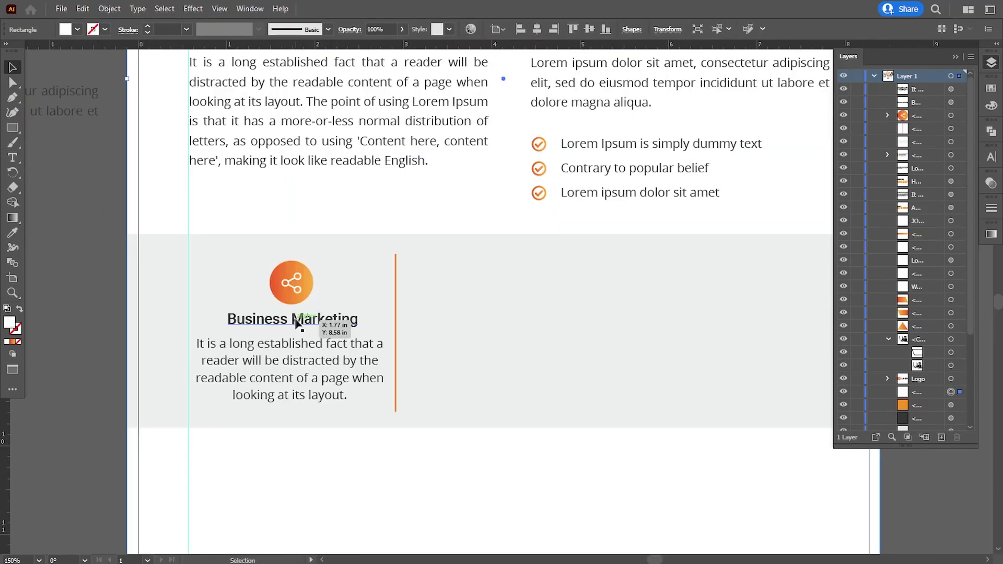
pyautogui.click(291, 318)
pyautogui.keyDown('shift'); pyautogui.click(291, 285); pyautogui.keyUp('shift')
pyautogui.keyDown('shift'); pyautogui.click(302, 345); pyautogui.keyUp('shift')
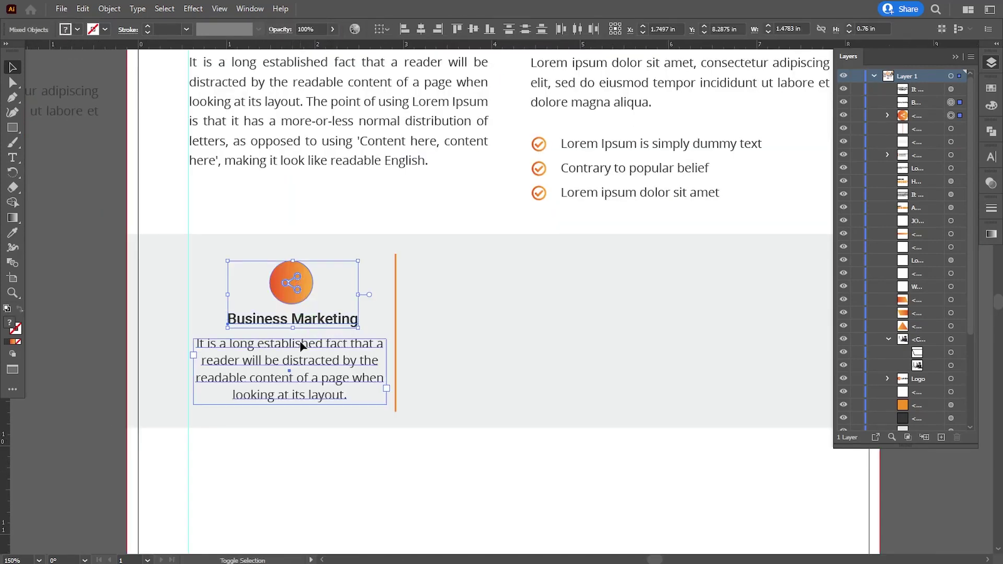
pyautogui.keyDown('shift'); pyautogui.click(396, 324); pyautogui.keyUp('shift')
pyautogui.moveTo(314, 325); pyautogui.dragTo(538, 324)
# Step: Nudge the first orange divider slightly right
pyautogui.click(395, 329)
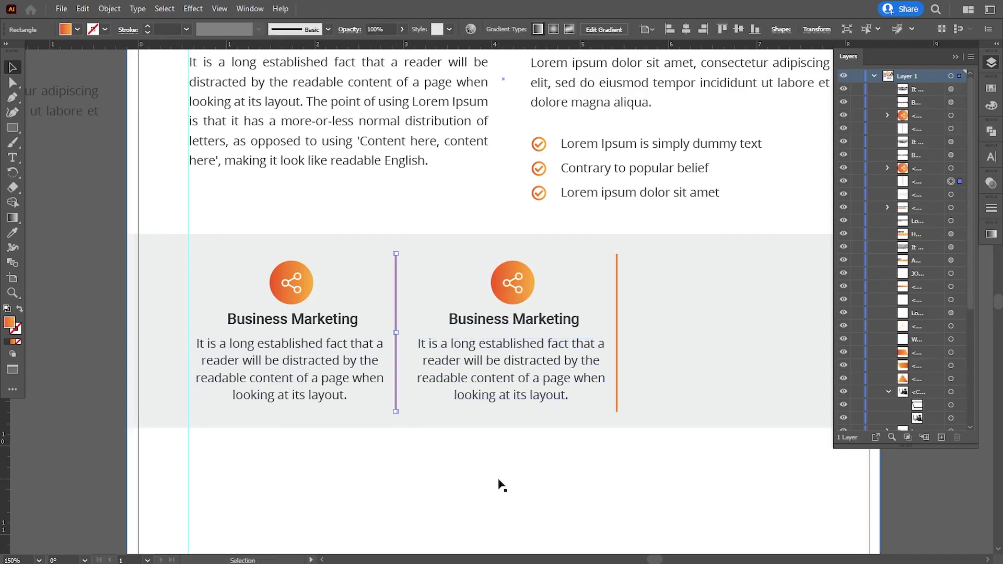
pyautogui.press('Right')
pyautogui.press('Right')
pyautogui.press('Right')
pyautogui.click(487, 481)
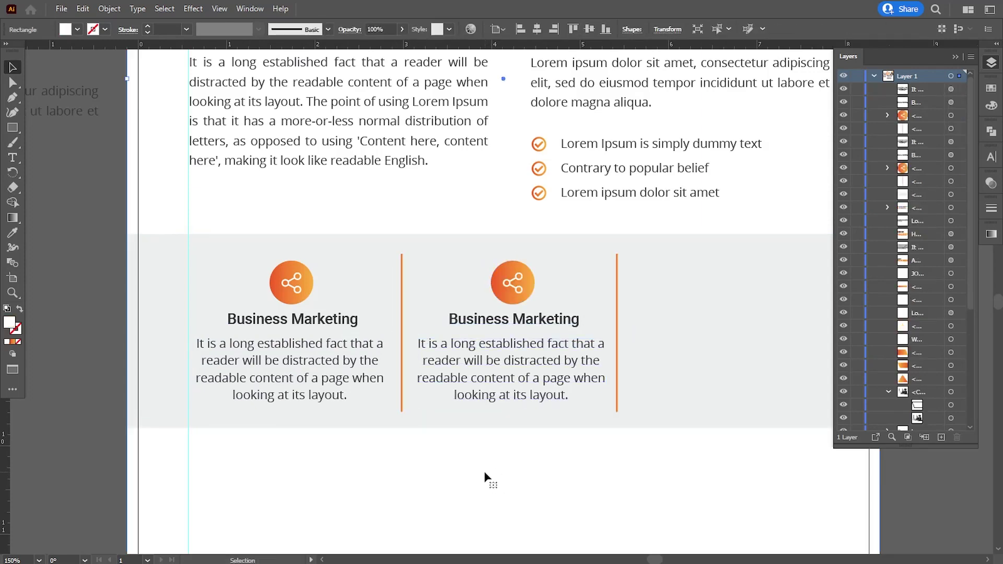
pyautogui.moveTo(484, 477); pyautogui.dragTo(427, 456)
# Step: Copy the second column's icon, heading and paragraph into a third column
pyautogui.click(478, 327)
pyautogui.keyDown('shift'); pyautogui.click(460, 306); pyautogui.keyUp('shift')
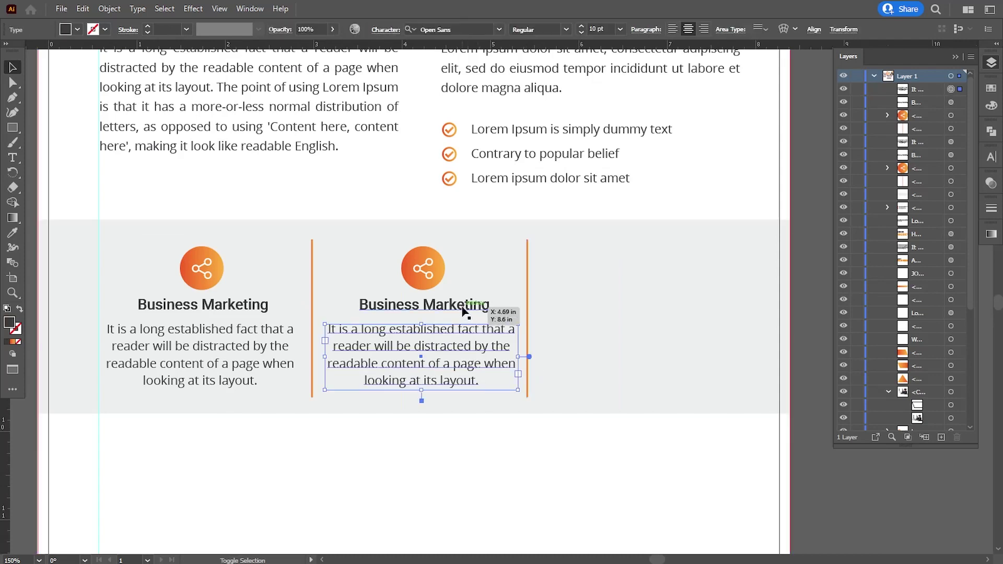
pyautogui.keyDown('shift'); pyautogui.click(423, 268); pyautogui.keyUp('shift')
pyautogui.keyDown('shift'); pyautogui.click(528, 295); pyautogui.keyUp('shift')
pyautogui.keyDown('shift'); pyautogui.click(528, 306); pyautogui.keyUp('shift')
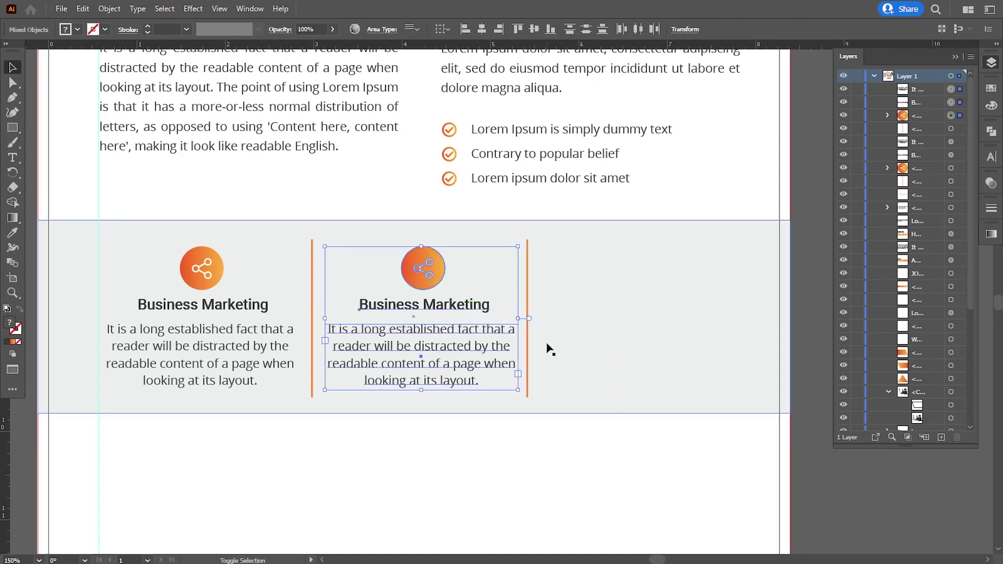
pyautogui.moveTo(437, 309); pyautogui.dragTo(664, 314)
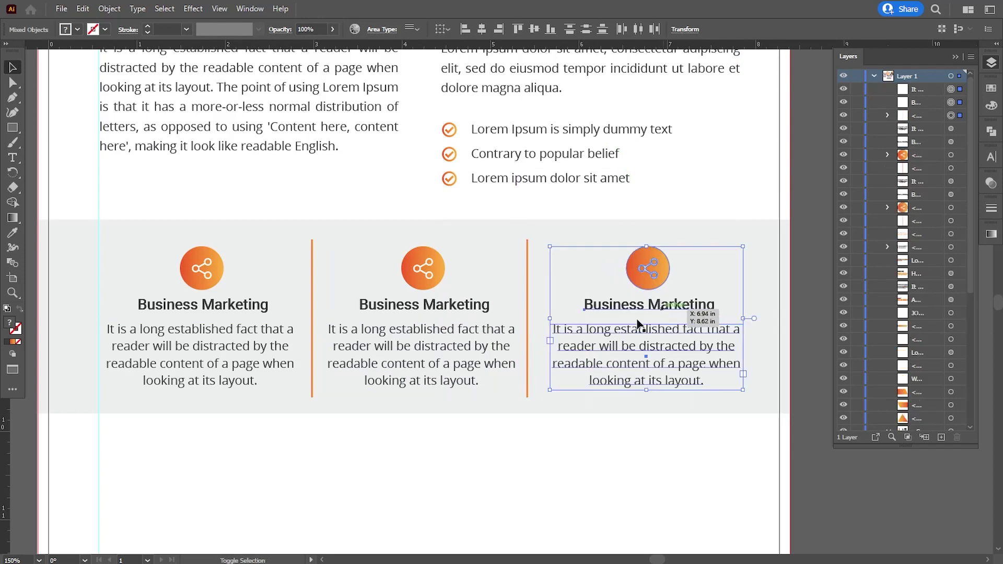
# Step: Nudge the second orange divider slightly right and recentre the services band
pyautogui.click(527, 365)
pyautogui.press('Right')
pyautogui.press('Right')
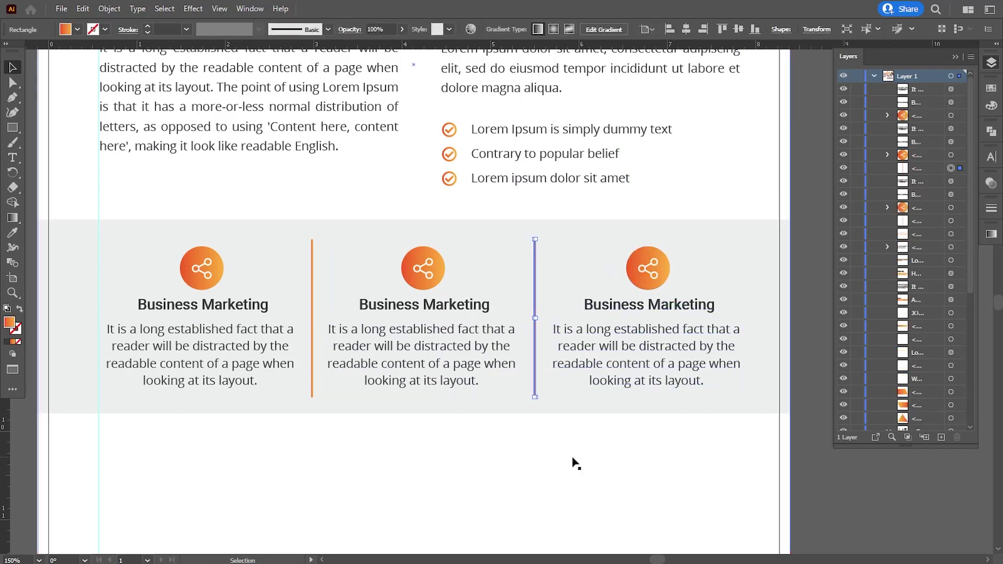
pyautogui.click(575, 462)
pyautogui.moveTo(537, 455); pyautogui.dragTo(550, 448)
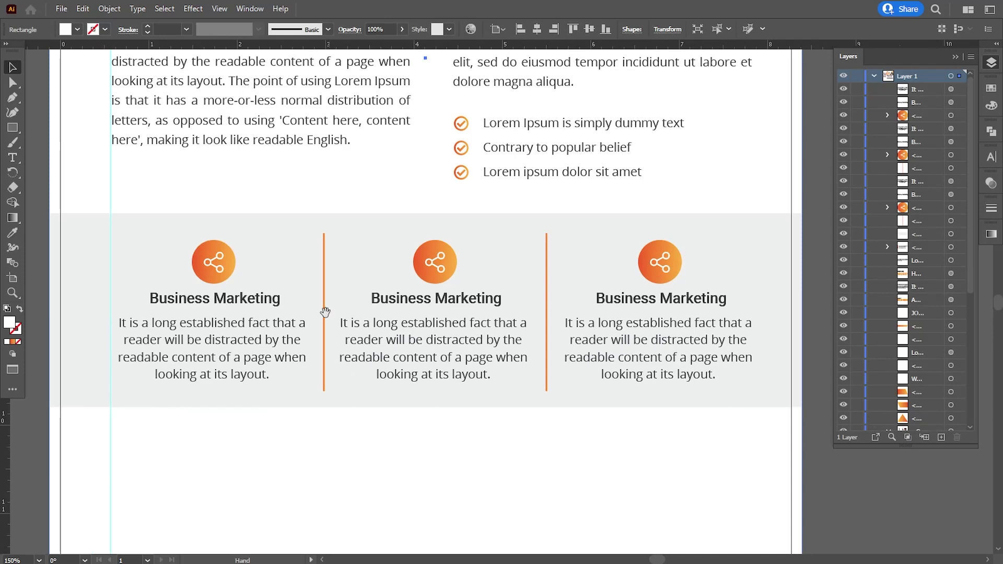
pyautogui.moveTo(325, 311); pyautogui.dragTo(325, 355)
# Step: Retitle the middle service heading 'Creative Concept'
pyautogui.click(377, 347)
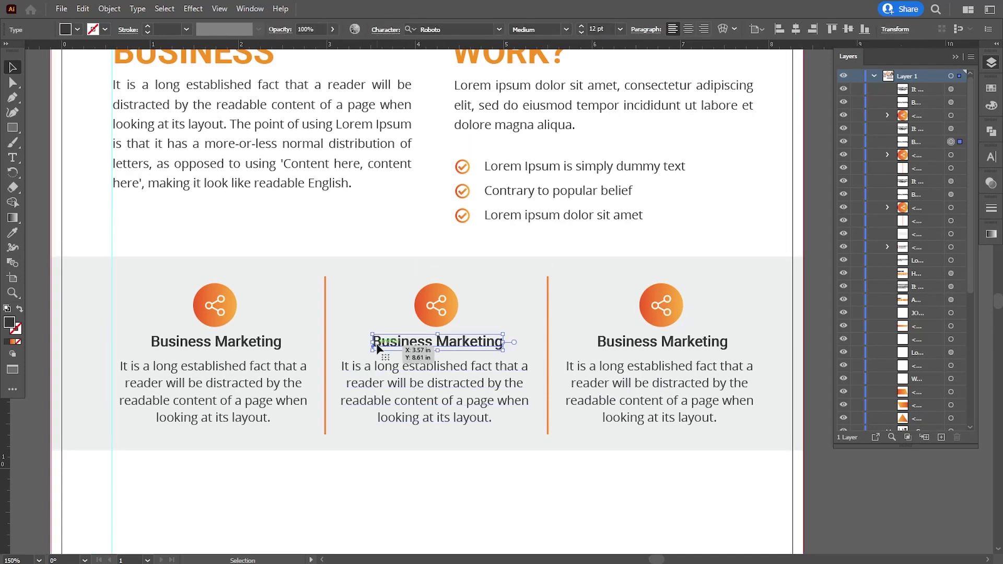
pyautogui.doubleClick(381, 346)
pyautogui.hotkey('ctrl', 'a')
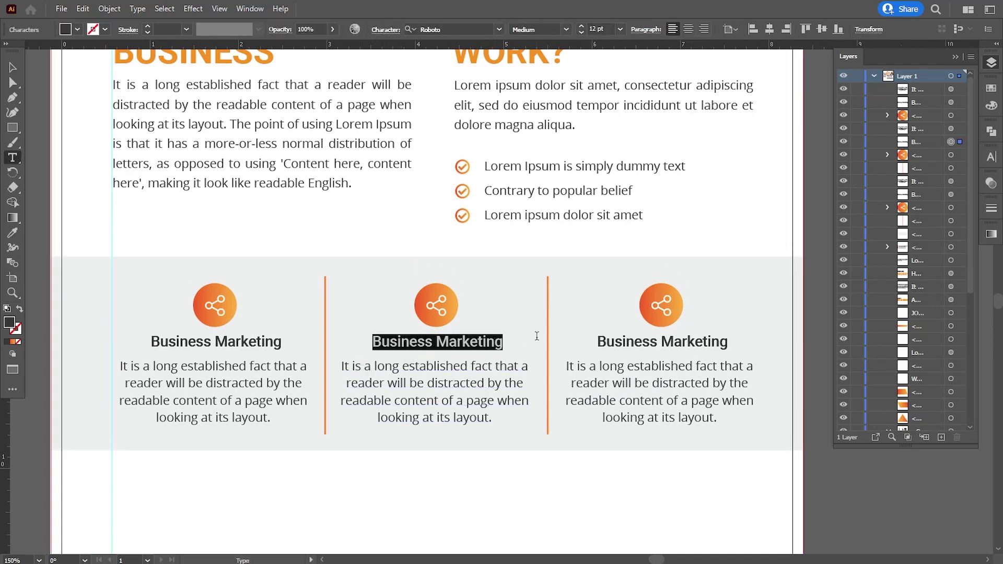
pyautogui.write('Creative Concept')
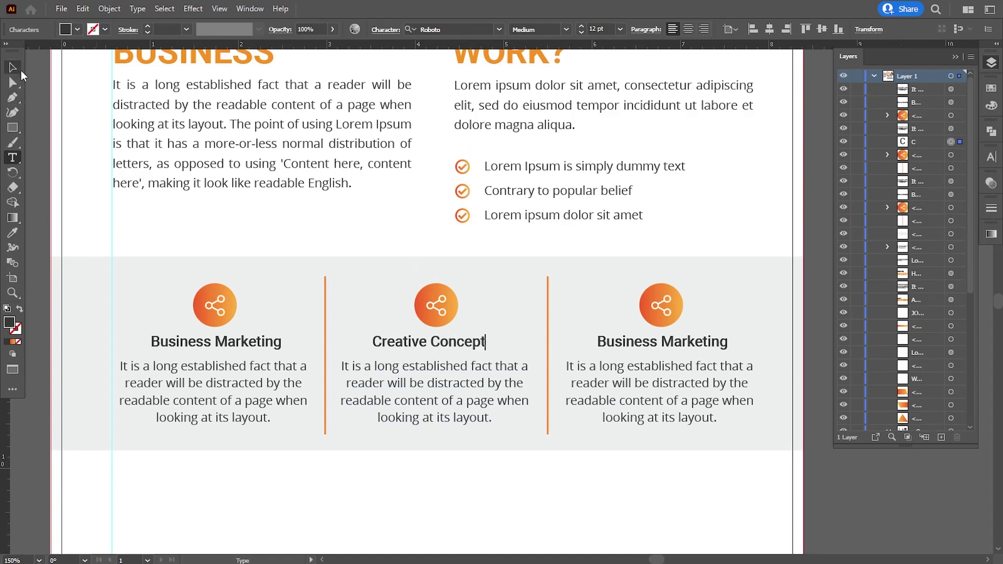
pyautogui.press('Escape')
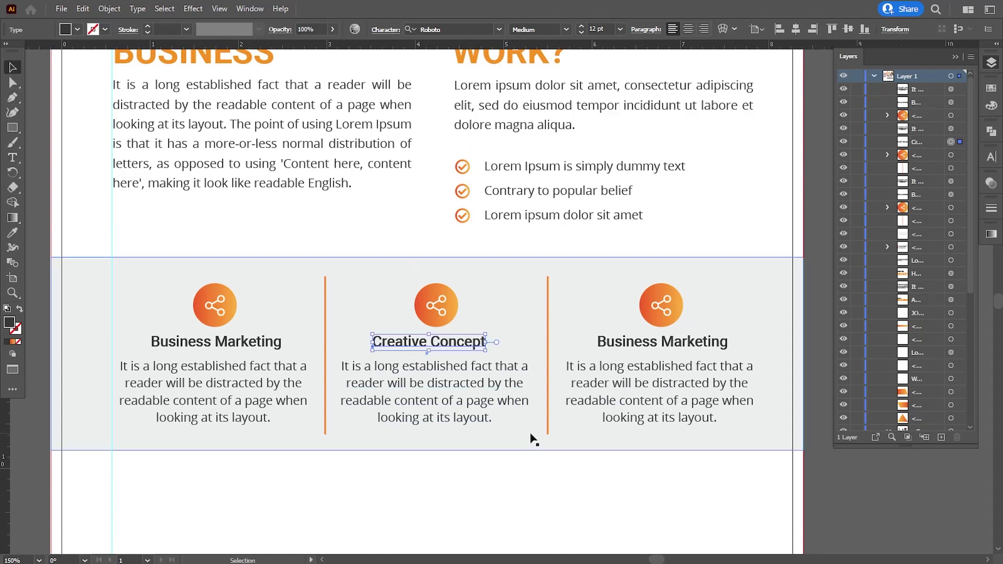
pyautogui.click(824, 506)
# Step: Highlight the third column's heading and begin typing its new title, 'Content consultancy'
pyautogui.click(13, 159)
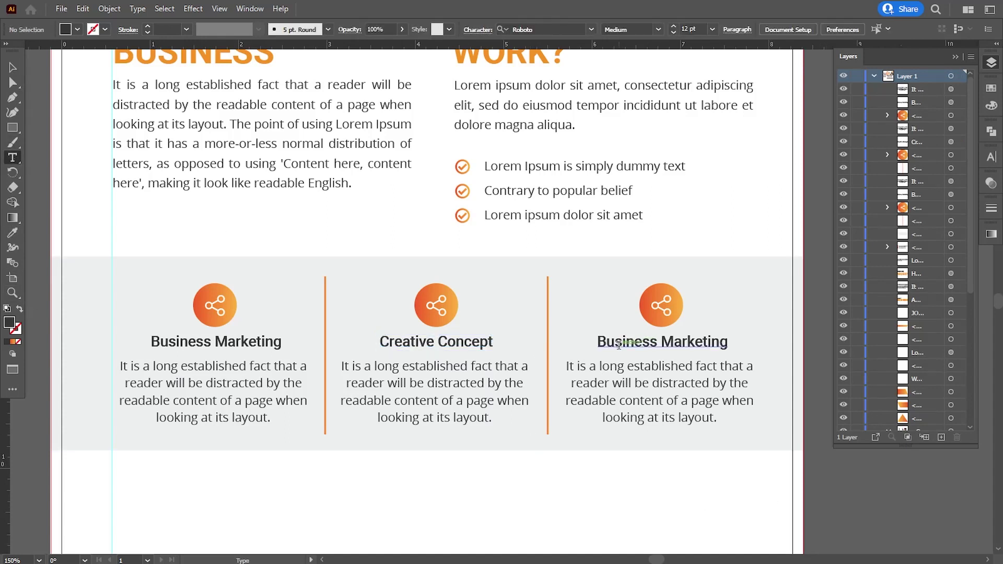
pyautogui.moveTo(598, 342); pyautogui.dragTo(763, 337)
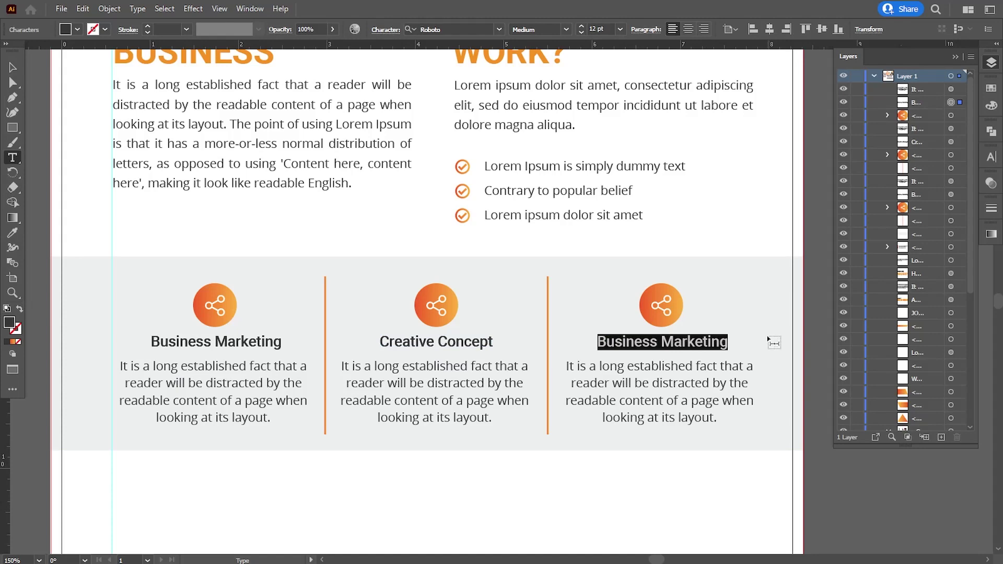
pyautogui.write('Content consultancy')
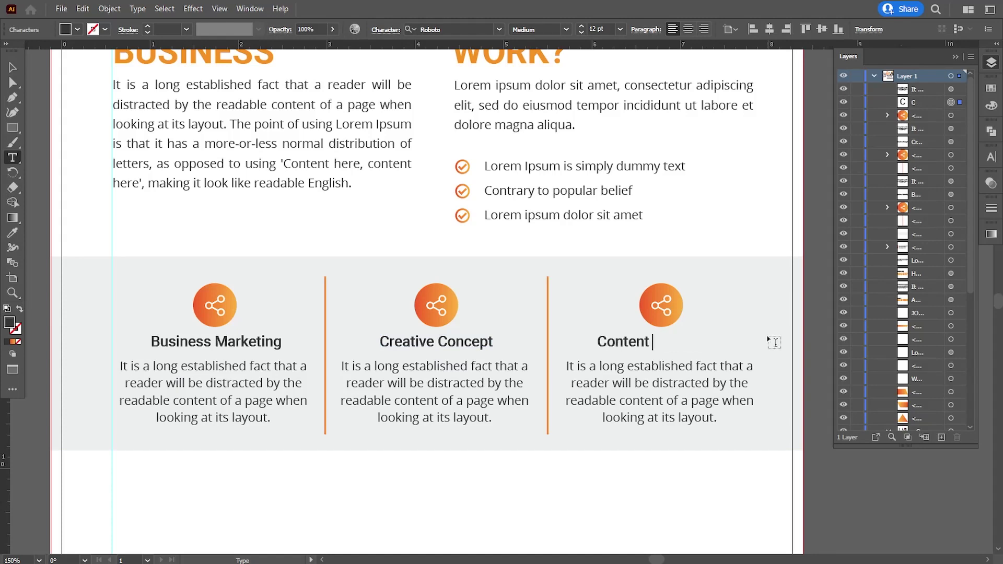
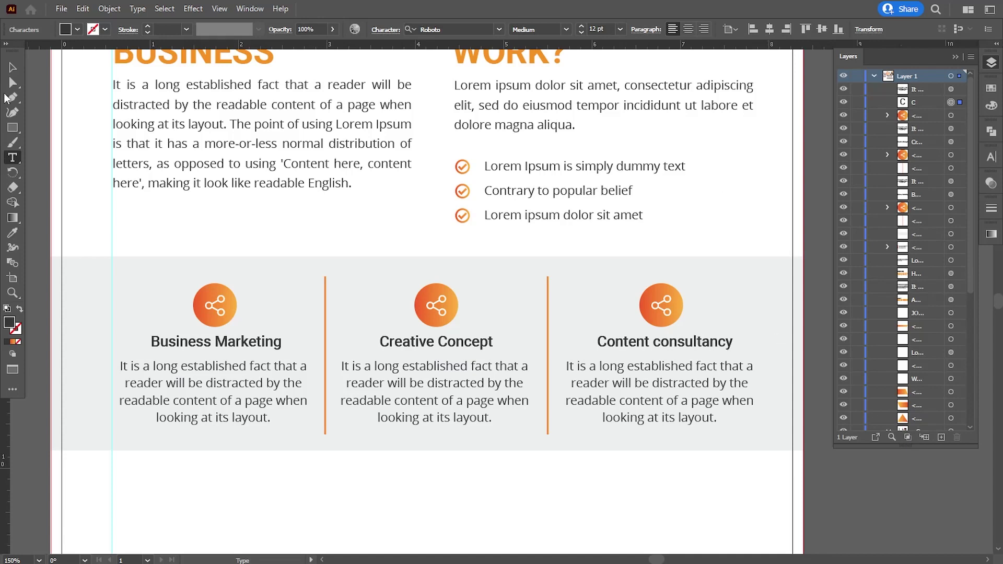
# Step: Select all three service columns and the grey band, and nudge them up two steps
pyautogui.press('Escape')
pyautogui.keyDown('shift'); pyautogui.click(714, 377); pyautogui.keyUp('shift')
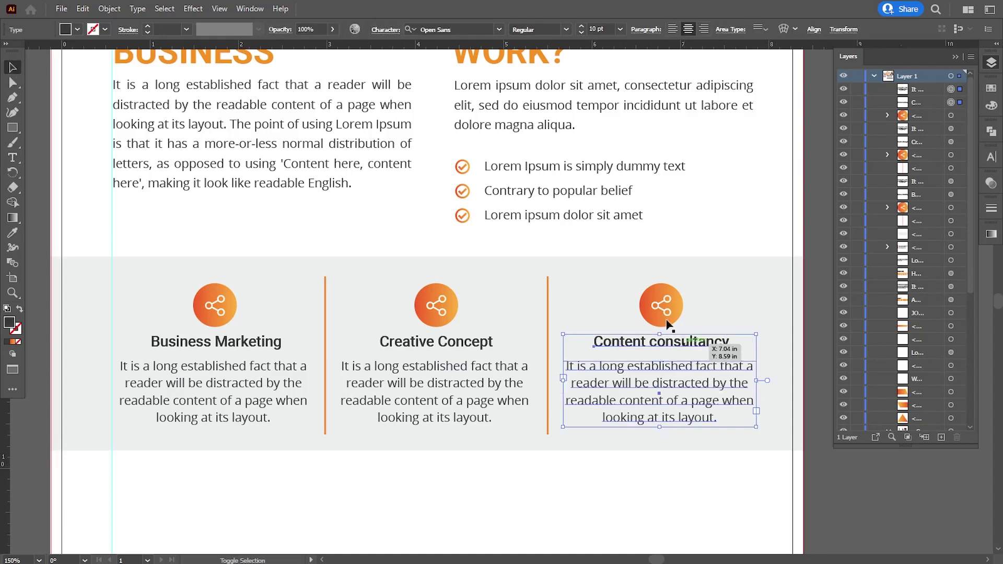
pyautogui.keyDown('shift'); pyautogui.click(661, 307); pyautogui.keyUp('shift')
pyautogui.keyDown('shift'); pyautogui.click(547, 319); pyautogui.keyUp('shift')
pyautogui.keyDown('shift'); pyautogui.click(444, 310); pyautogui.keyUp('shift')
pyautogui.keyDown('shift'); pyautogui.click(425, 379); pyautogui.keyUp('shift')
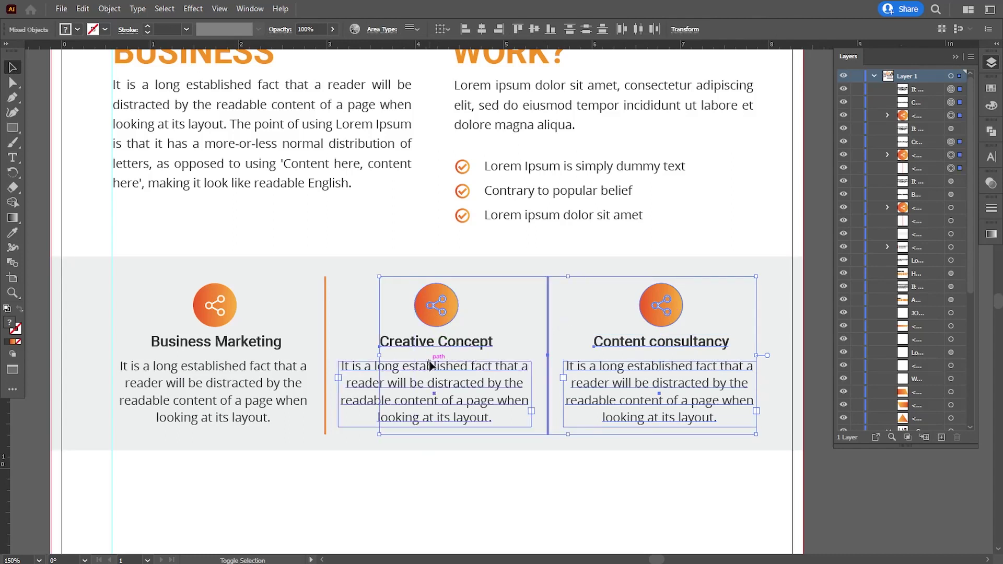
pyautogui.keyDown('shift'); pyautogui.click(325, 352); pyautogui.keyUp('shift')
pyautogui.keyDown('shift'); pyautogui.click(249, 363); pyautogui.keyUp('shift')
pyautogui.keyDown('shift'); pyautogui.click(216, 342); pyautogui.keyUp('shift')
pyautogui.keyDown('shift'); pyautogui.click(215, 305); pyautogui.keyUp('shift')
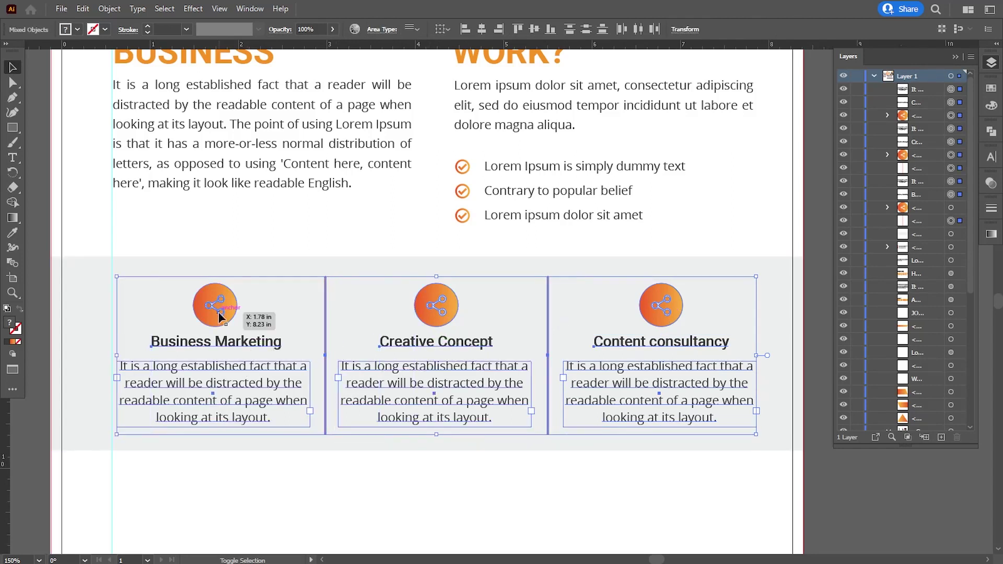
pyautogui.keyDown('shift'); pyautogui.click(787, 387); pyautogui.keyUp('shift')
pyautogui.press('Up')
pyautogui.press('Up')
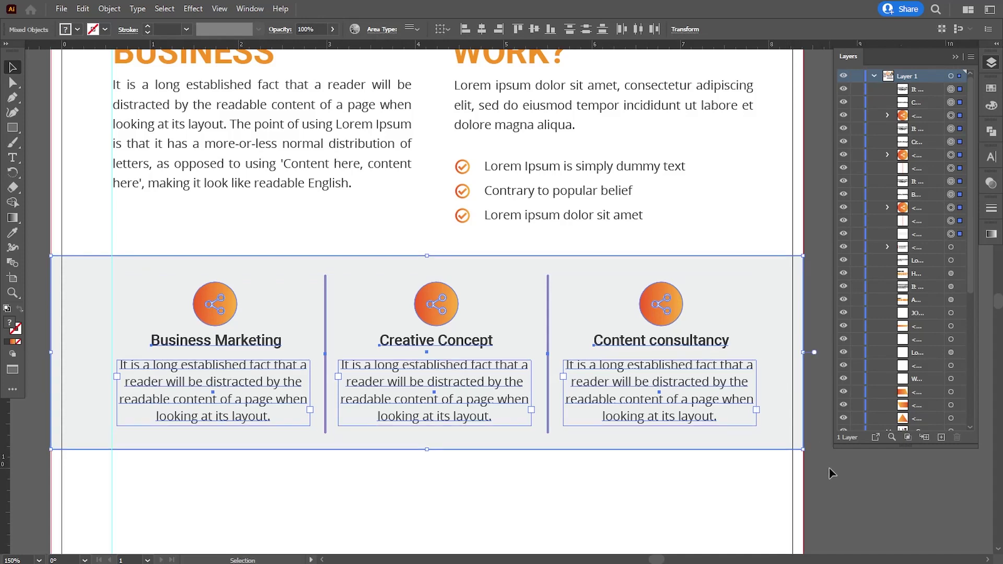
pyautogui.press('Up')
pyautogui.press('Up')
pyautogui.press('Up')
pyautogui.press('Up')
pyautogui.press('Up')
pyautogui.press('Up')
# Step: Nudge the Content consultancy, Creative Concept and Business Marketing headings down to line up
pyautogui.click(822, 465)
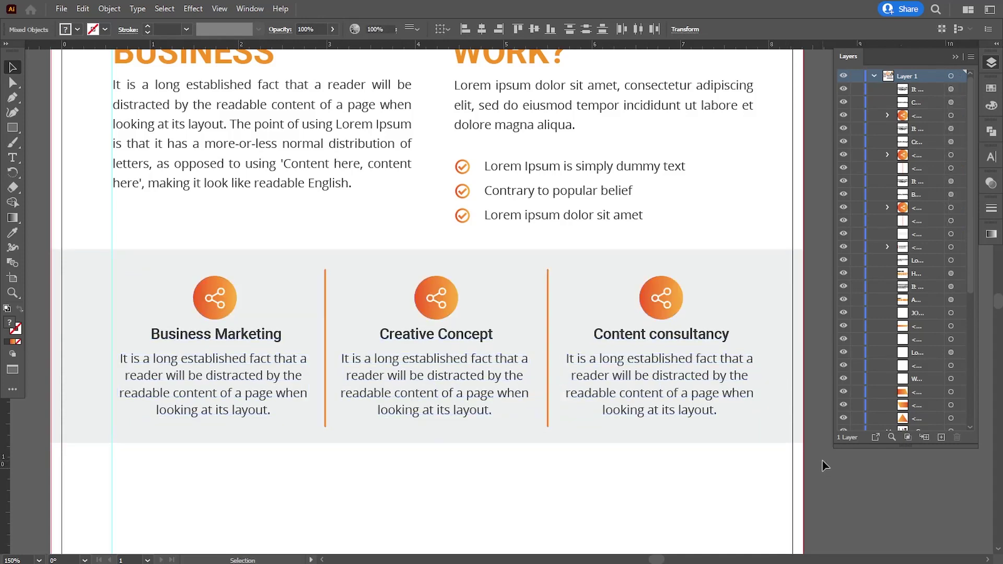
pyautogui.click(690, 336)
pyautogui.press('Down')
pyautogui.click(838, 457)
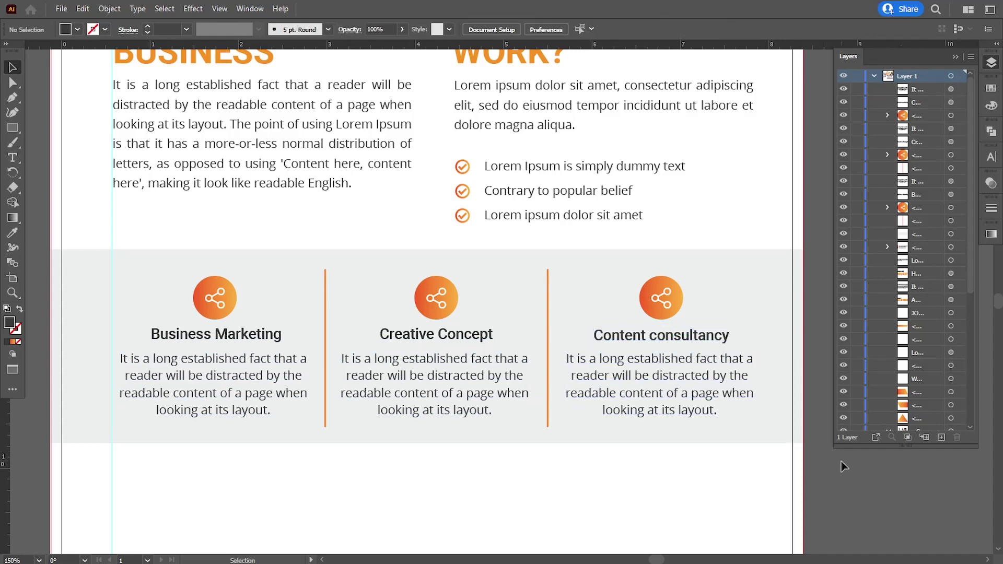
pyautogui.click(509, 334)
pyautogui.press('Down')
pyautogui.click(257, 339)
pyautogui.click(867, 463)
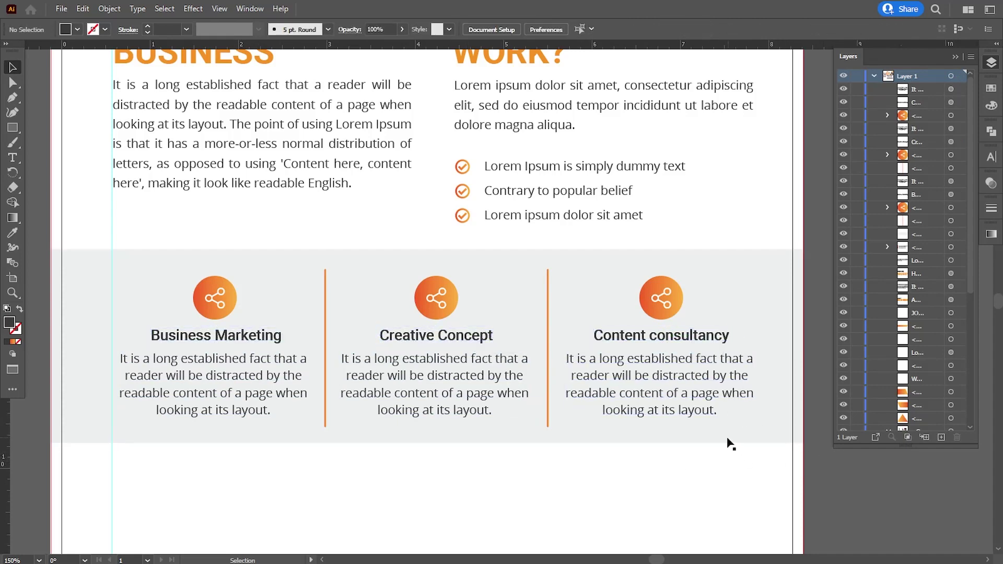
pyautogui.scroll(-5, 481, 381)
pyautogui.hscroll(-2, 396, 423)
# Step: Type 'Contact Now:' below the services band, enlarge it and move it left
pyautogui.scroll(-3, 400, 452)
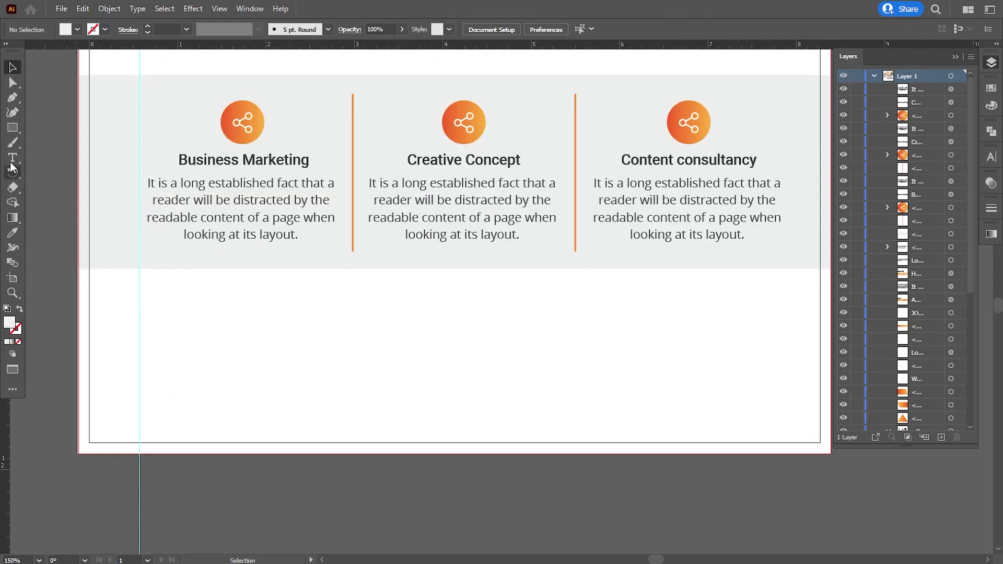
pyautogui.press('t')
pyautogui.click(207, 319)
pyautogui.write('Contact Now:')
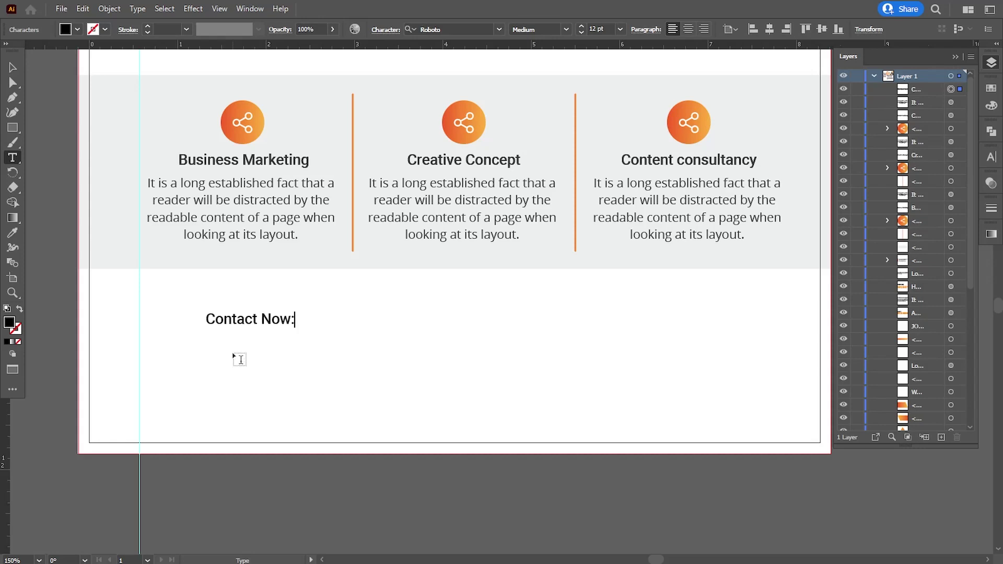
pyautogui.click(12, 65)
pyautogui.moveTo(295, 328); pyautogui.dragTo(320, 332)
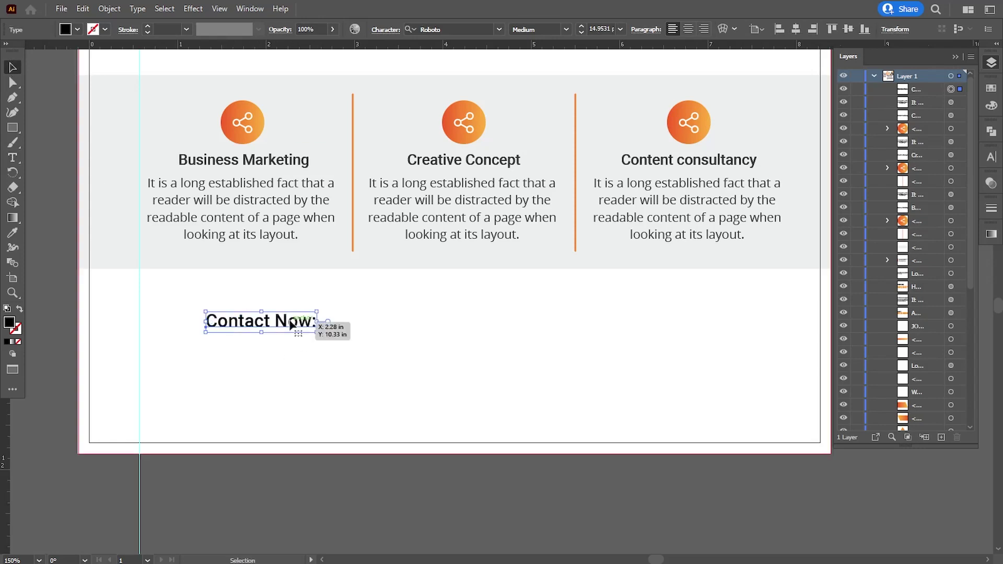
pyautogui.moveTo(251, 318); pyautogui.dragTo(194, 305)
# Step: Colour Contact Now: with the BUSINESS heading's orange via Eyedropper, then zoom out
pyautogui.scroll(2, 210, 362)
pyautogui.scroll(8, 224, 371)
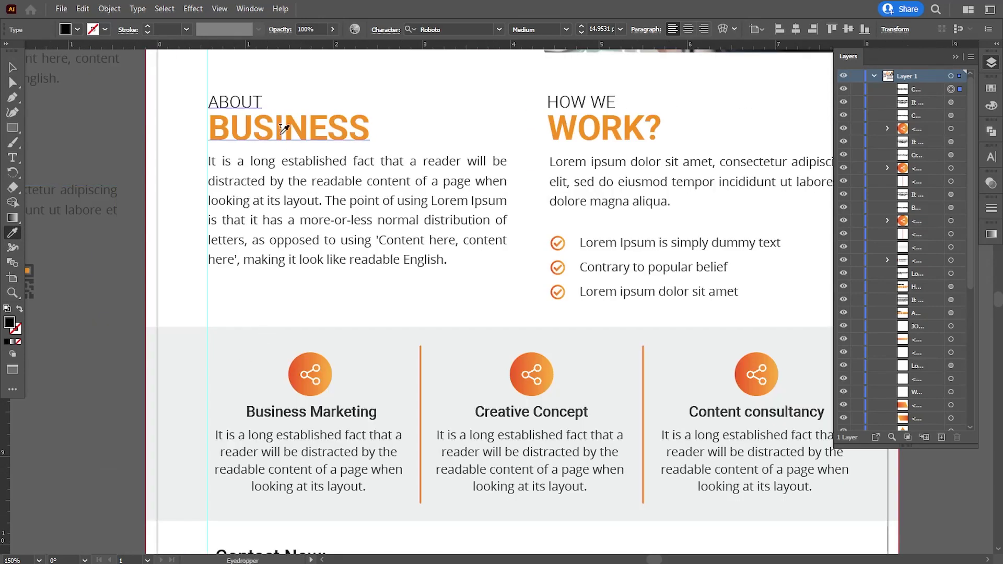
pyautogui.moveTo(214, 116); pyautogui.dragTo(275, 372)
pyautogui.click(83, 138)
pyautogui.scroll(-10, 365, 369)
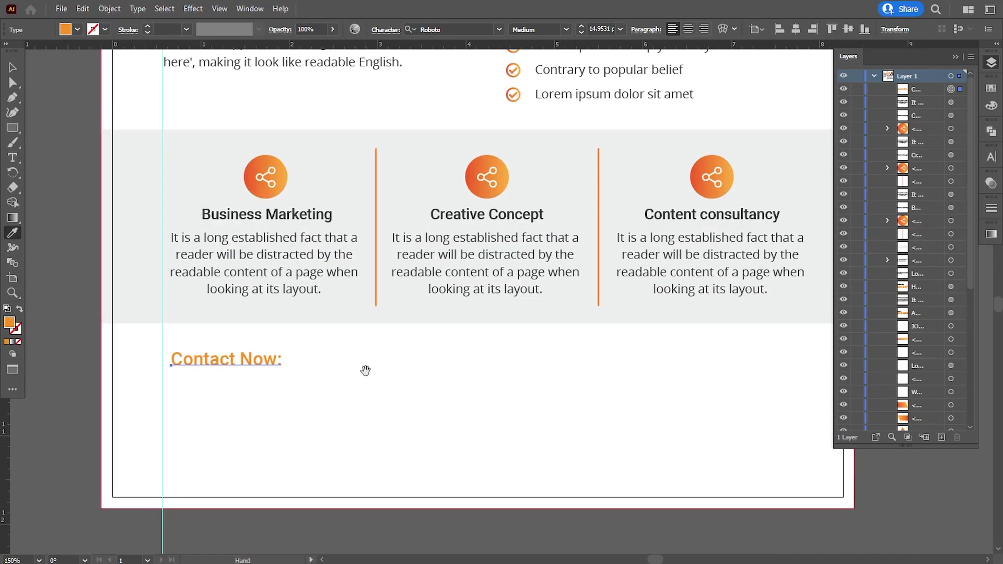
pyautogui.click(8, 66)
pyautogui.click(130, 268)
pyautogui.moveTo(130, 268); pyautogui.dragTo(226, 394)
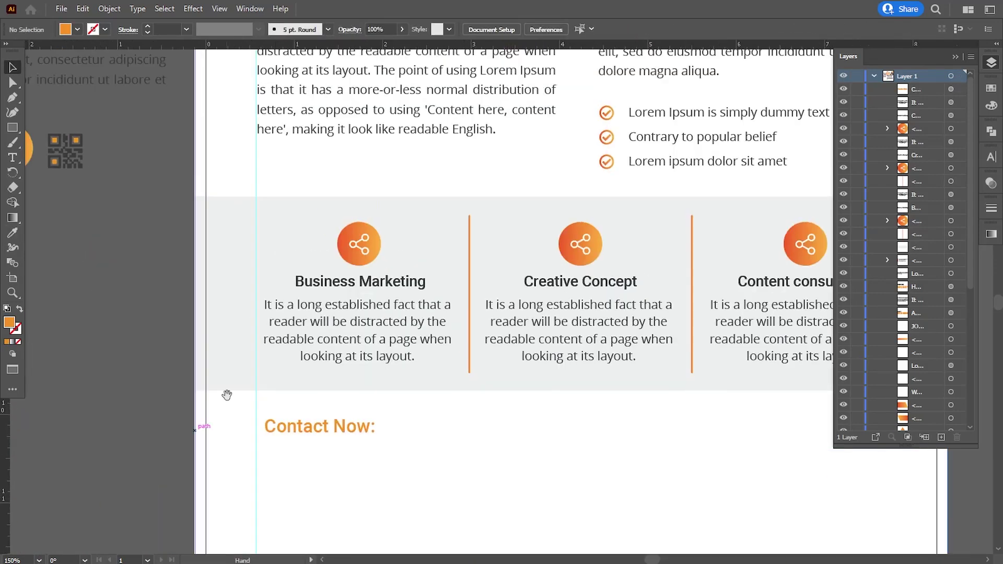
pyautogui.hotkey('ctrl', '-')
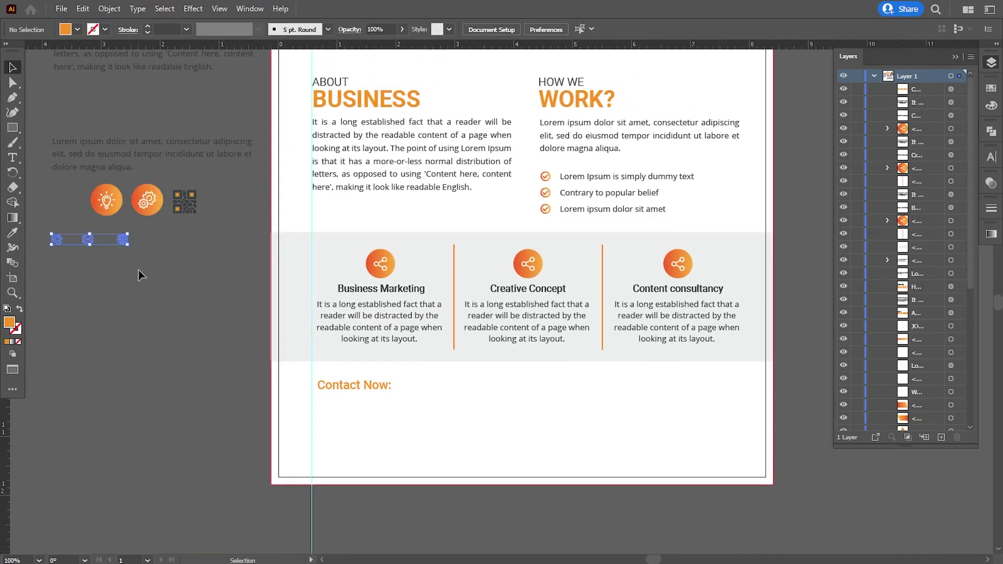
# Step: Move the phone, mail and web icons beside Contact Now:, bring them to front, and spread them
pyautogui.moveTo(122, 239); pyautogui.dragTo(485, 384)
pyautogui.rightClick(483, 385)
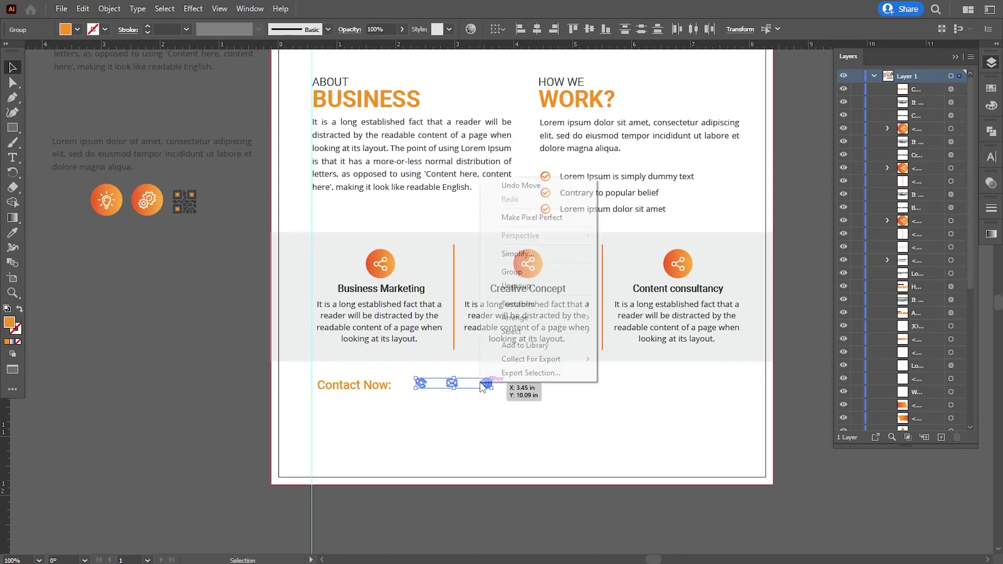
pyautogui.click(617, 316)
pyautogui.click(560, 510)
pyautogui.hotkey('ctrl', '+')
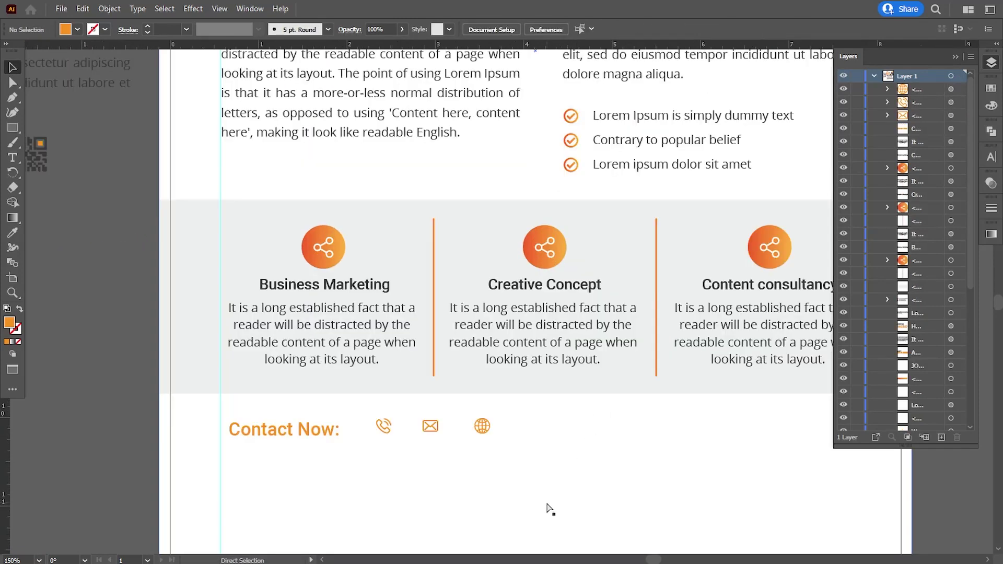
pyautogui.hotkey('ctrl', '+')
pyautogui.scroll(-2, 481, 329)
pyautogui.click(448, 297)
pyautogui.keyDown('shift'); pyautogui.click(379, 306); pyautogui.keyUp('shift')
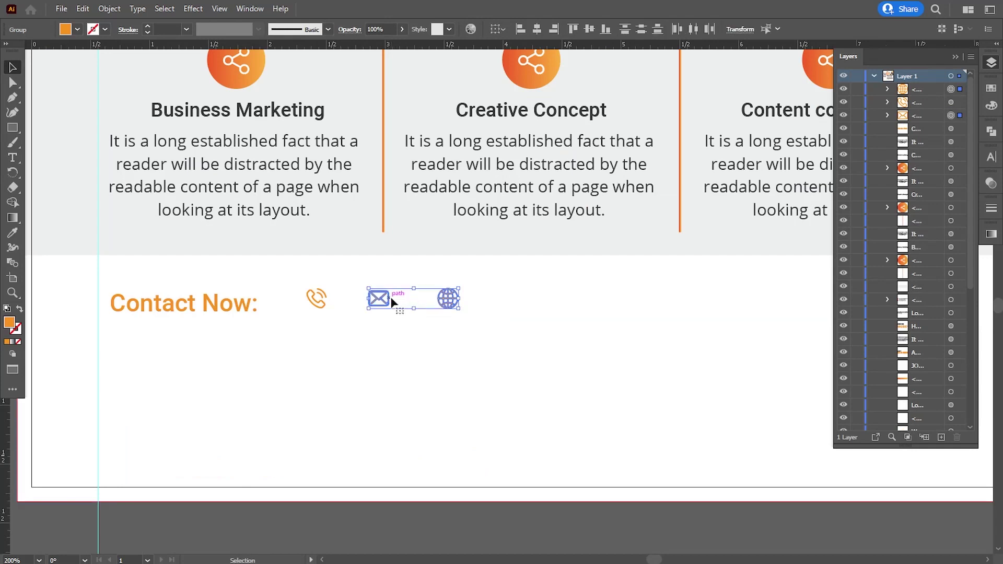
pyautogui.moveTo(392, 302); pyautogui.dragTo(62, 286)
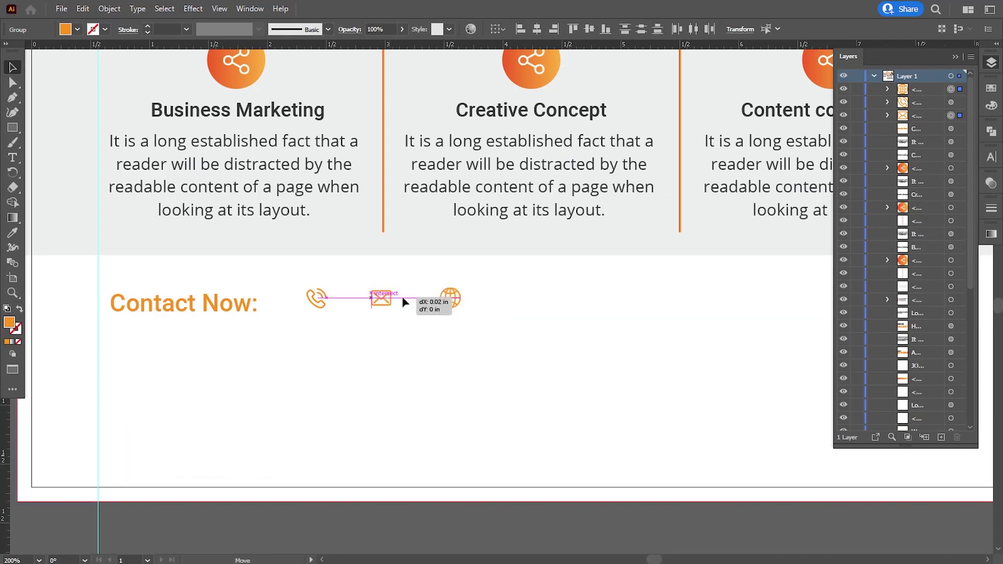
pyautogui.click(12, 158)
# Step: Add a sample phone number text line below the contact icons
pyautogui.click(313, 396)
pyautogui.write('+')
pyautogui.click(13, 233)
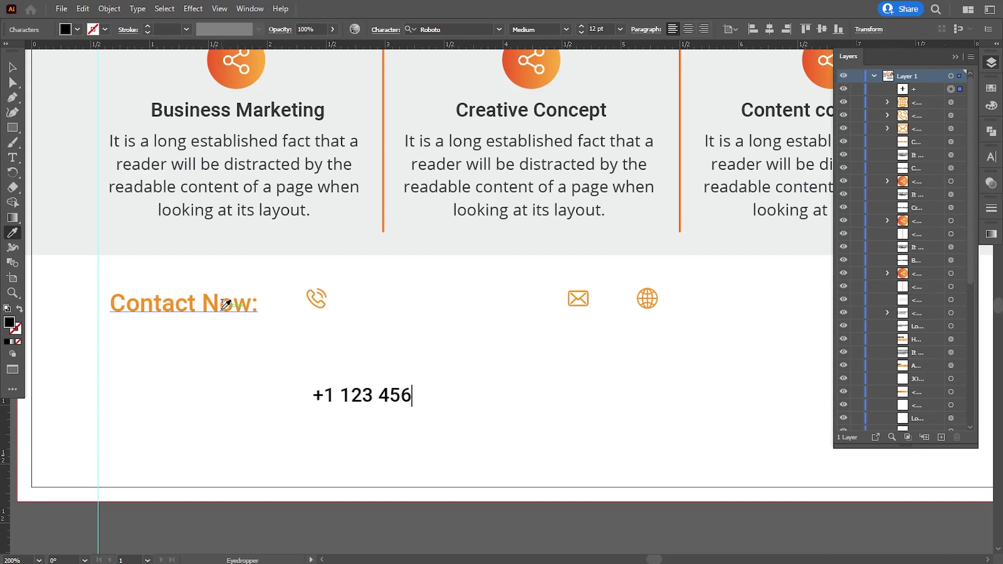
pyautogui.click(11, 68)
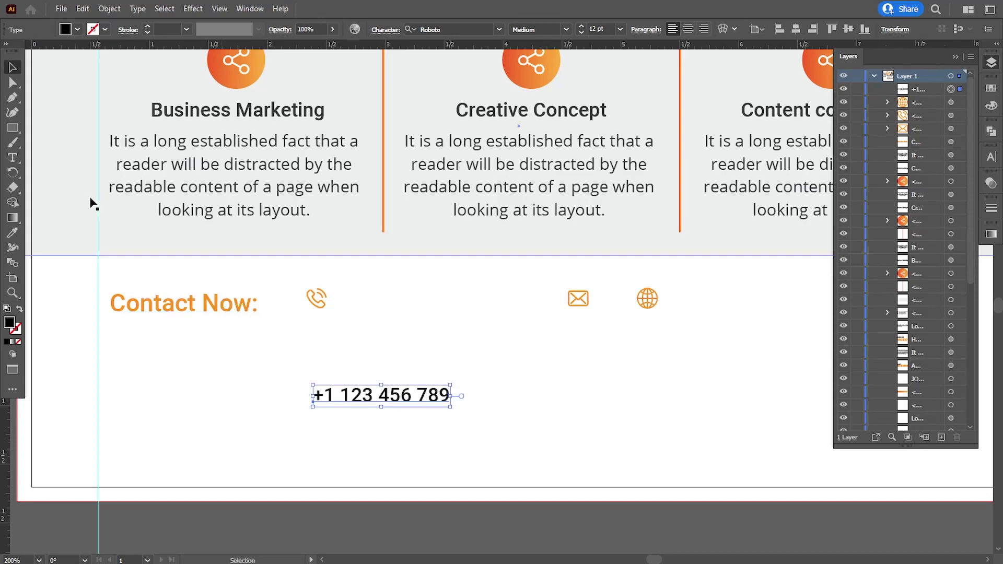
pyautogui.moveTo(79, 181); pyautogui.dragTo(261, 366)
pyautogui.press('i')
pyautogui.moveTo(146, 116); pyautogui.dragTo(218, 414)
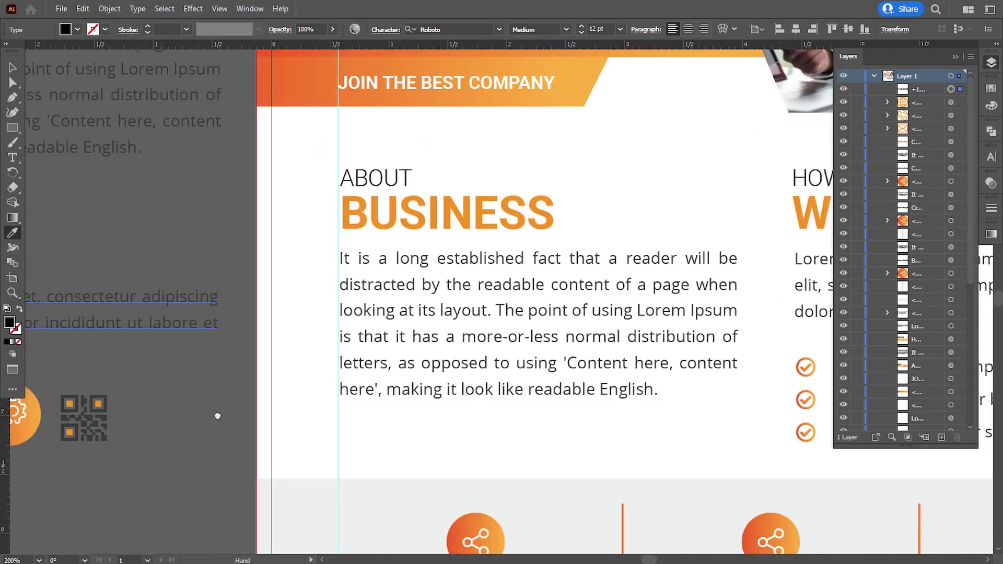
pyautogui.click(121, 71)
pyautogui.scroll(-10, 343, 313)
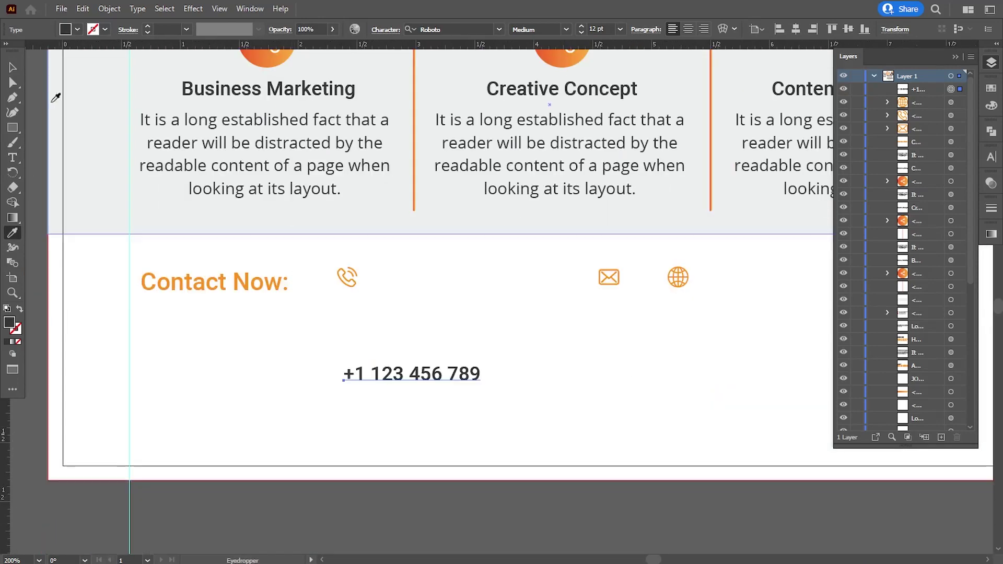
pyautogui.press('v')
# Step: Set the phone number to Regular, place it by the phone icon, and copy it beside the envelope
pyautogui.click(565, 29)
pyautogui.click(522, 81)
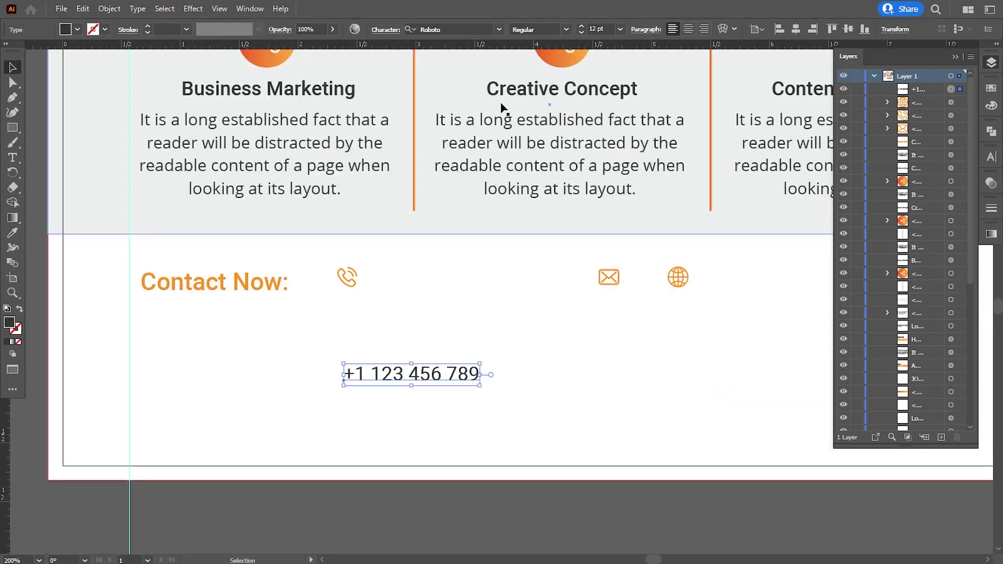
pyautogui.moveTo(424, 369); pyautogui.dragTo(445, 277)
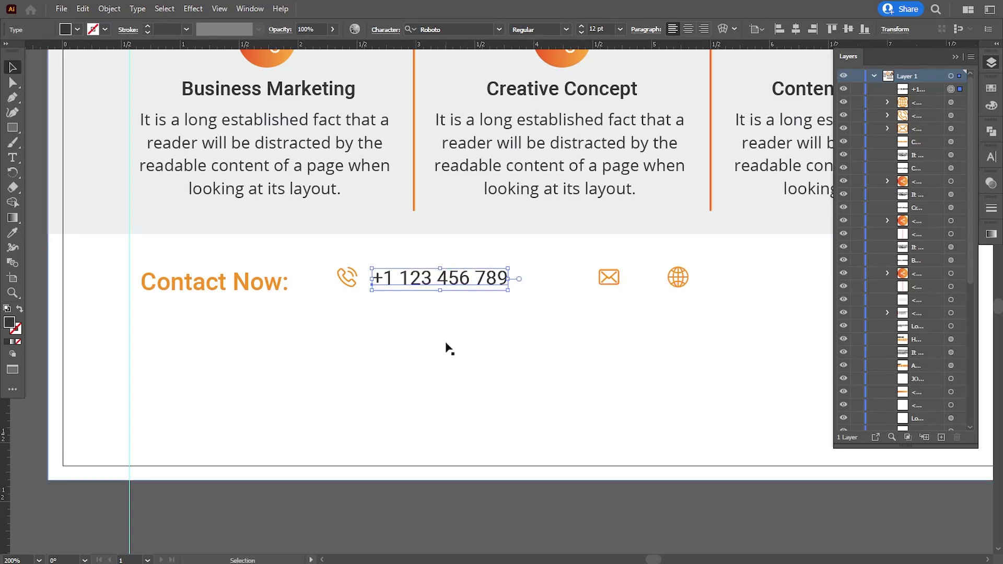
pyautogui.click(445, 347)
pyautogui.moveTo(545, 520); pyautogui.dragTo(418, 517)
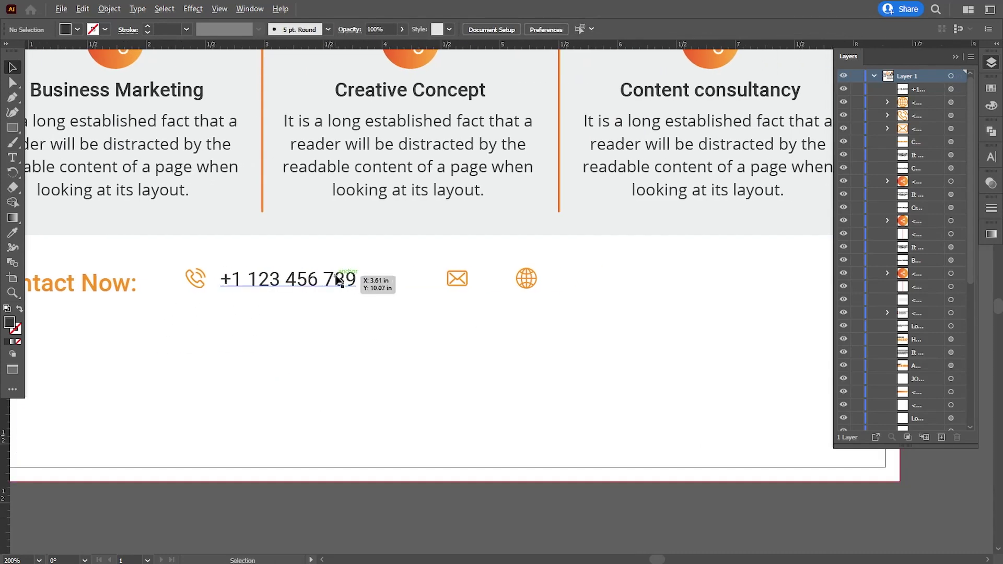
pyautogui.moveTo(340, 278); pyautogui.dragTo(599, 277)
pyautogui.moveTo(529, 269); pyautogui.dragTo(665, 268)
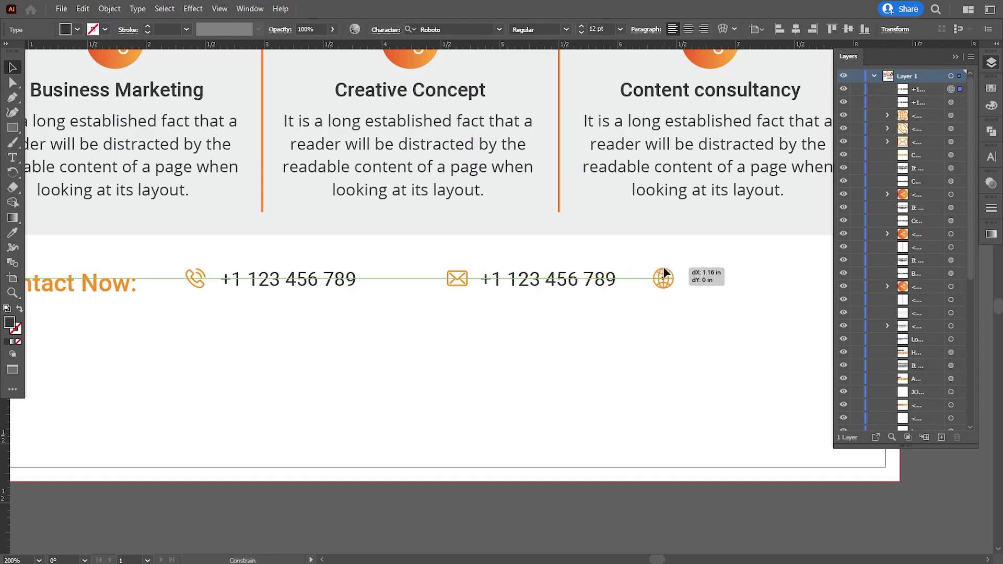
# Step: Replace the copied number beside the envelope with the sample company e-mail address
pyautogui.press('t')
pyautogui.moveTo(481, 279); pyautogui.dragTo(621, 279)
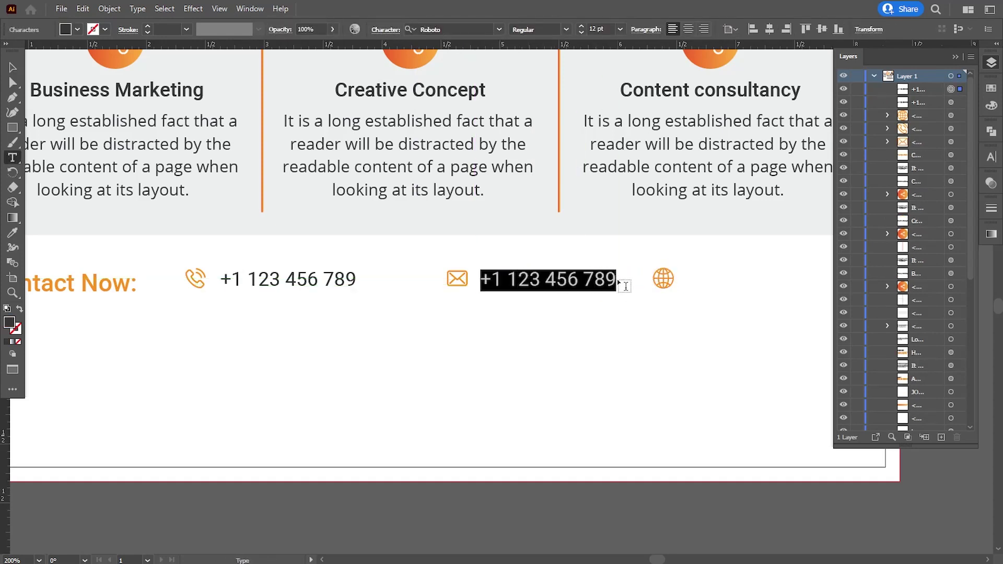
pyautogui.write('companyname@mail.com')
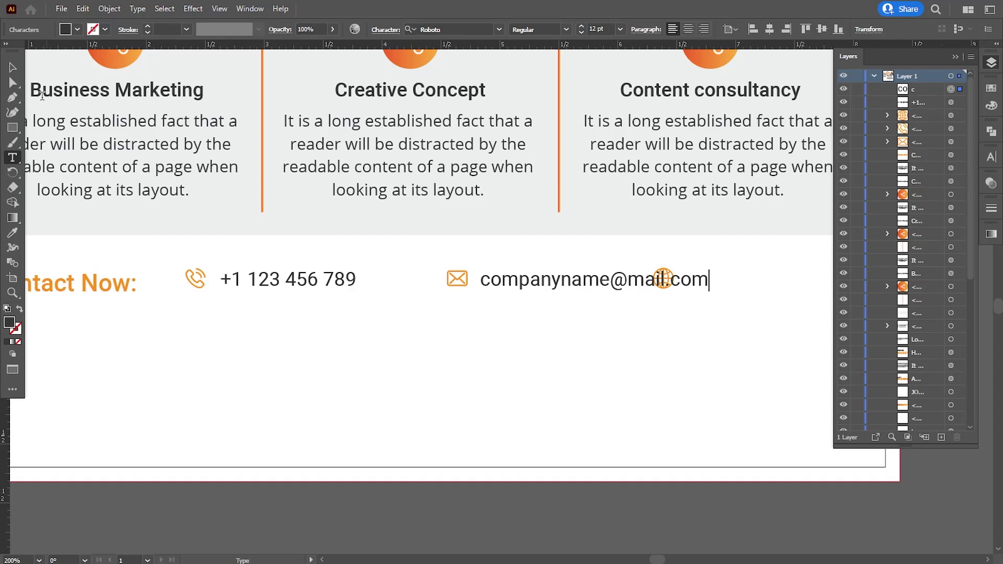
pyautogui.press('Escape')
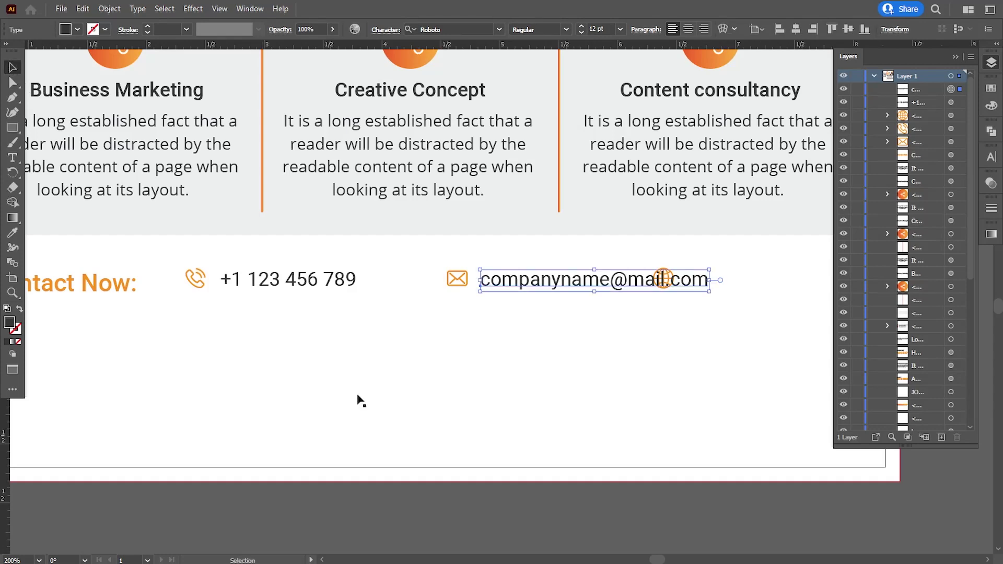
pyautogui.click(500, 529)
pyautogui.moveTo(500, 524); pyautogui.dragTo(354, 515)
pyautogui.moveTo(533, 268); pyautogui.dragTo(609, 268)
pyautogui.moveTo(308, 277); pyautogui.dragTo(589, 277)
pyautogui.doubleClick(785, 268)
pyautogui.hotkey('ctrl', 'a')
pyautogui.press('BackSpace')
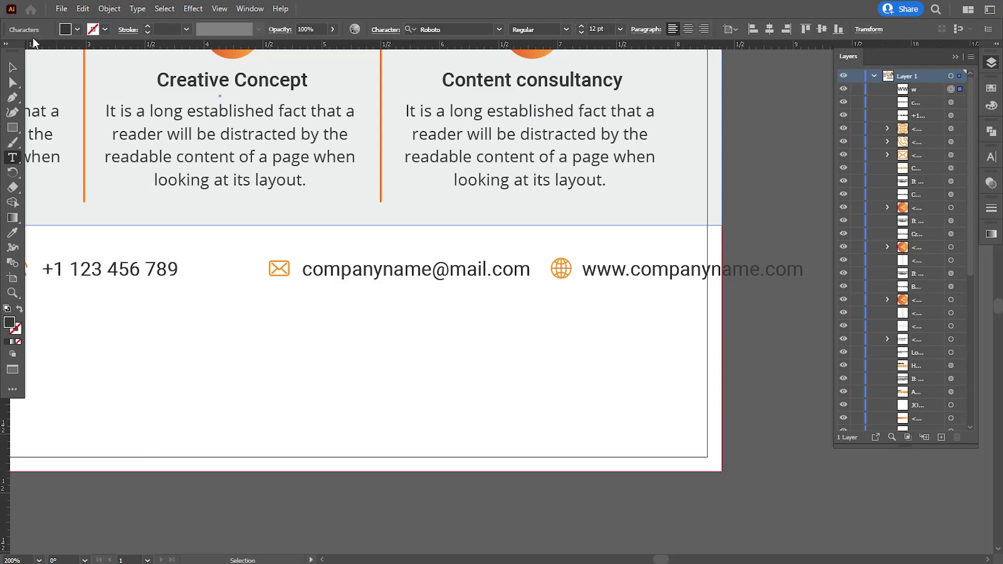
pyautogui.press('Escape')
# Step: Nudge the e-mail and website texts up to align with the phone number
pyautogui.keyDown('shift'); pyautogui.click(381, 269); pyautogui.keyUp('shift')
pyautogui.moveTo(193, 334); pyautogui.dragTo(260, 333)
pyautogui.press('space')
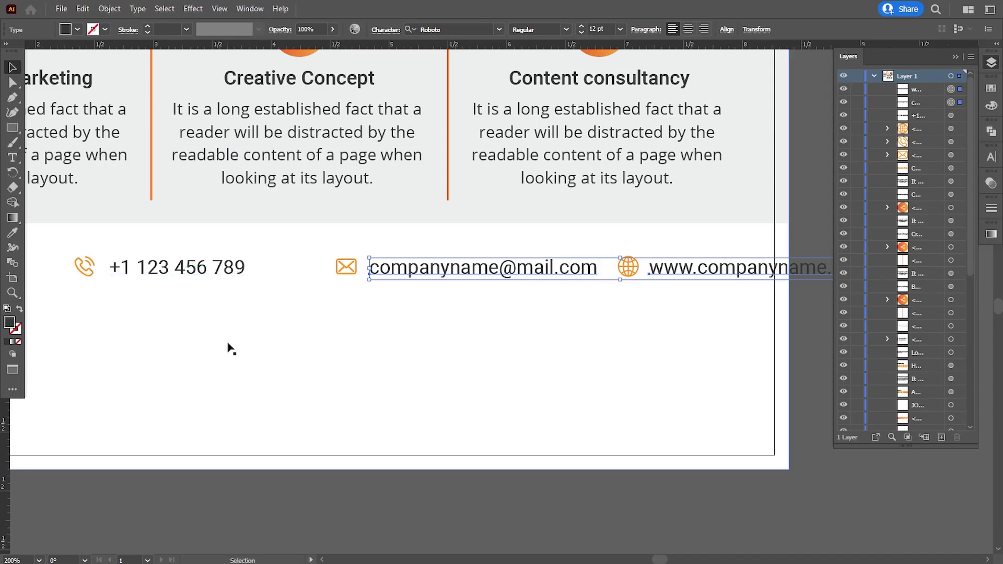
pyautogui.press('Up')
pyautogui.press('Up')
pyautogui.click(188, 264)
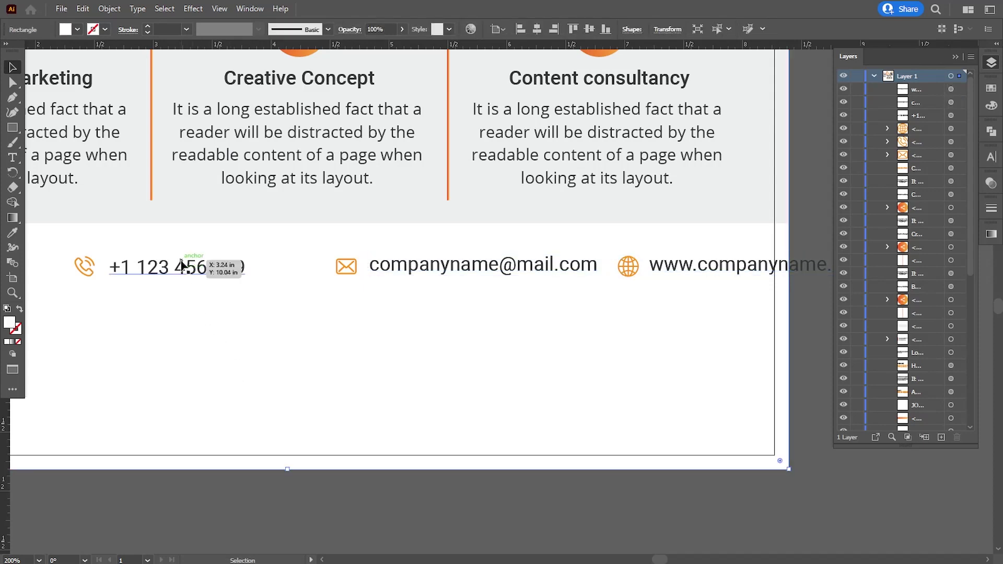
pyautogui.press('Up')
pyautogui.click(566, 314)
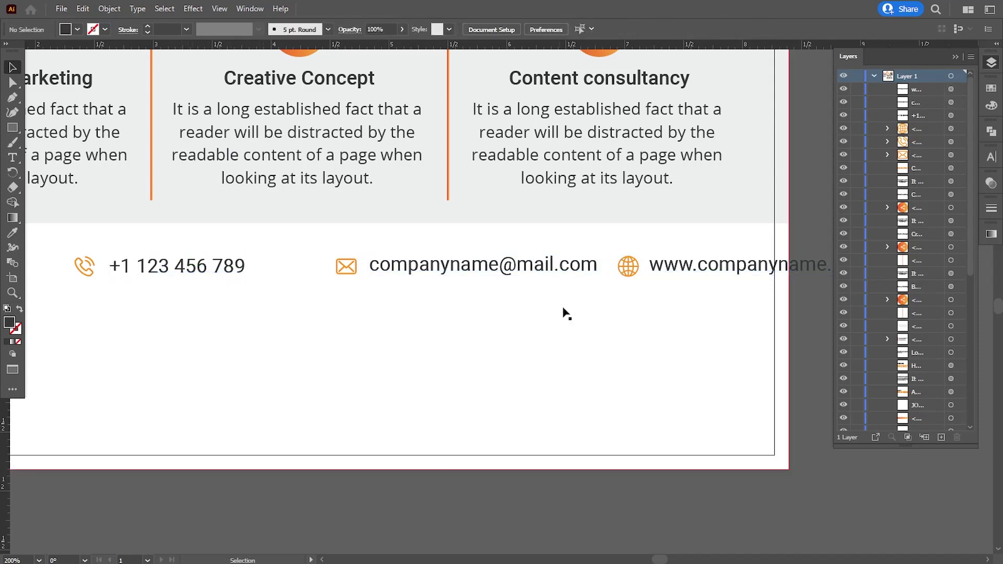
# Step: Shift the e-mail and website entries left, then the website right, for even spacing
pyautogui.click(679, 264)
pyautogui.keyDown('shift'); pyautogui.click(628, 266); pyautogui.keyUp('shift')
pyautogui.keyDown('shift'); pyautogui.click(376, 266); pyautogui.keyUp('shift')
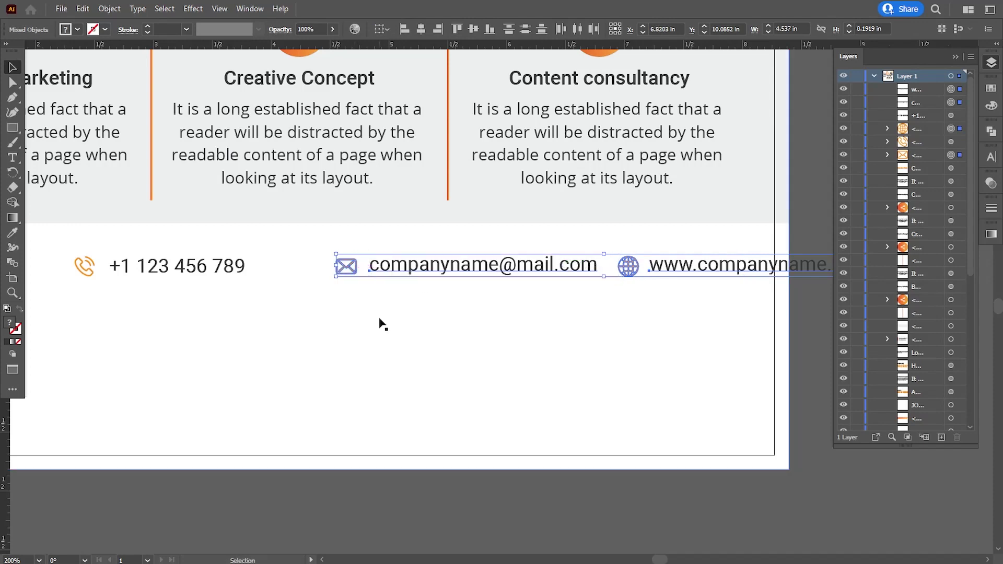
pyautogui.press('Left')
pyautogui.press('Left')
pyautogui.press('Left')
pyautogui.press('Left')
pyautogui.press('Left')
pyautogui.press('Left')
pyautogui.press('Left')
pyautogui.press('Left')
pyautogui.press('Left')
pyautogui.press('Left')
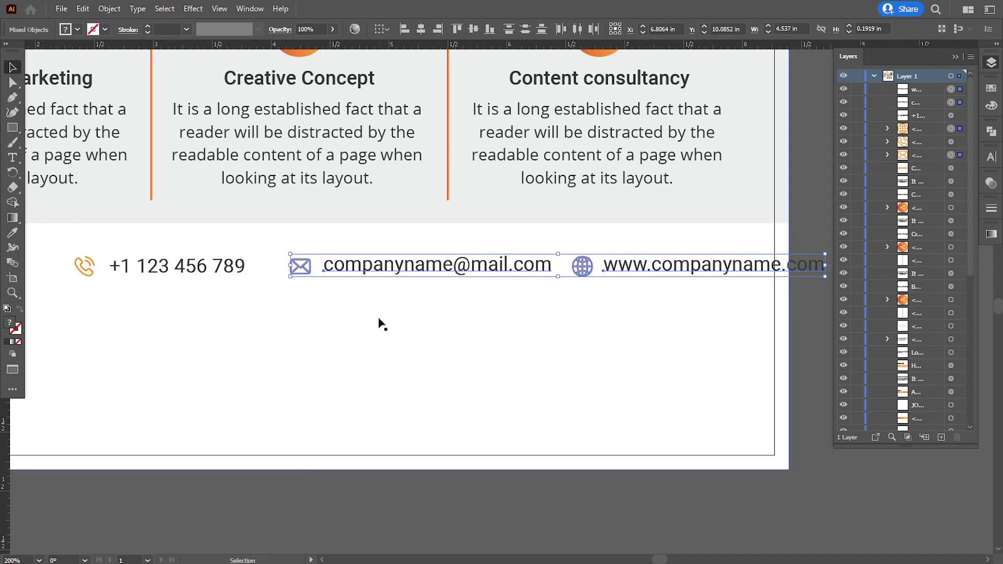
pyautogui.press('Left')
pyautogui.press('Left')
pyautogui.press('Left')
pyautogui.click(631, 489)
pyautogui.hscroll(2, 630, 508)
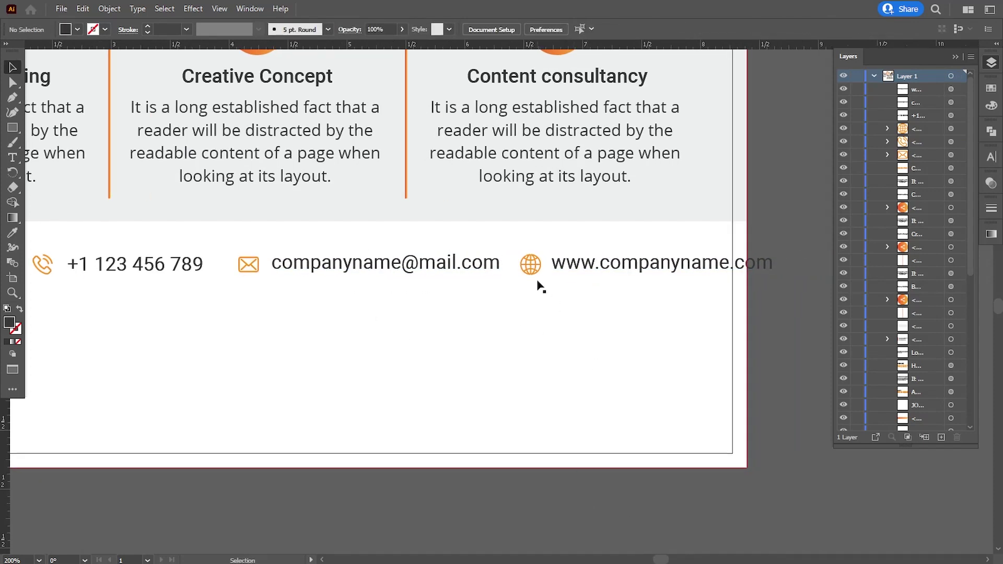
pyautogui.click(532, 268)
pyautogui.keyDown('shift'); pyautogui.click(567, 267); pyautogui.keyUp('shift')
pyautogui.press('Right')
pyautogui.press('Right')
pyautogui.press('Right')
pyautogui.press('Right')
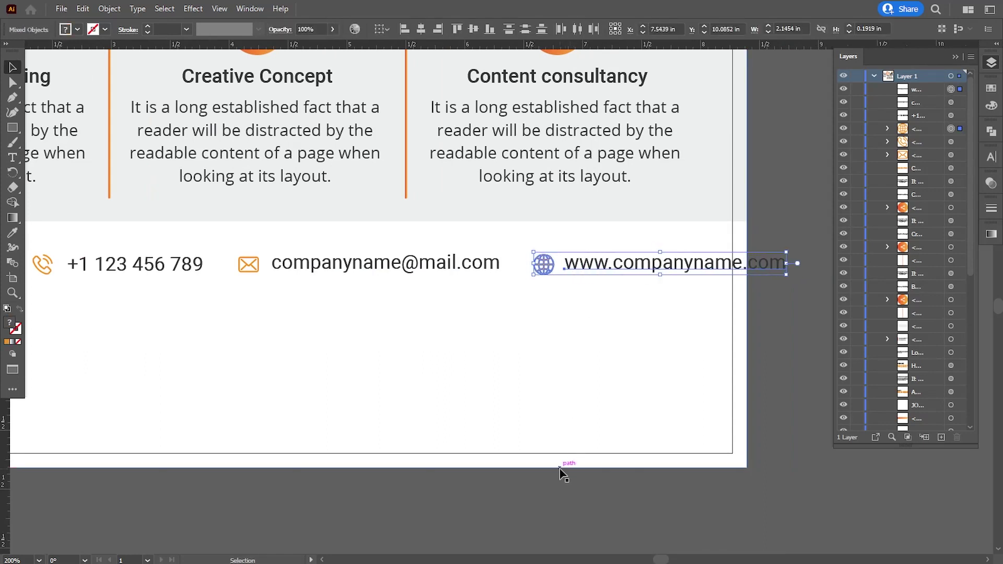
pyautogui.press('Right')
pyautogui.press('Right')
# Step: Select all contact icons and texts and scale the row narrower from its corner
pyautogui.click(595, 323)
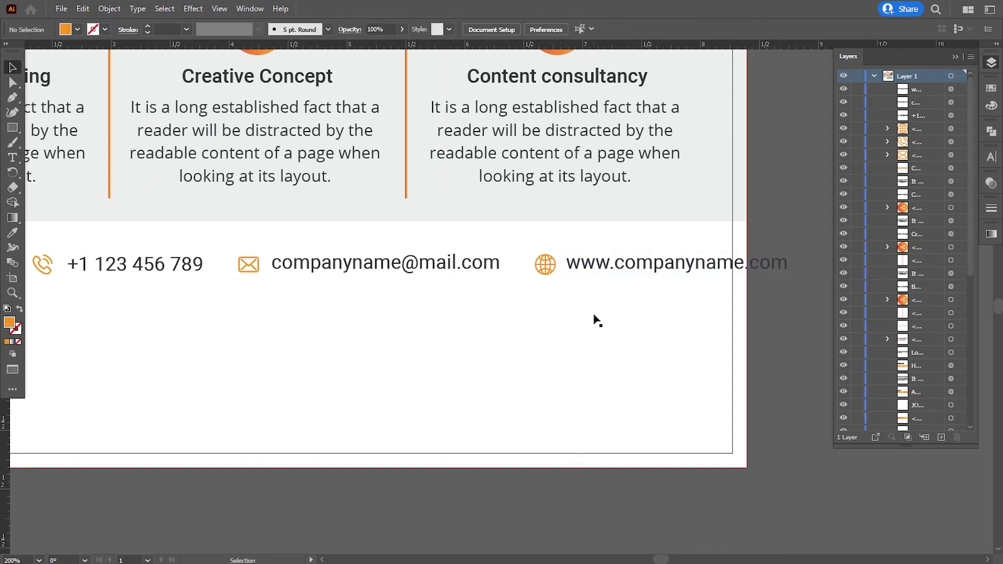
pyautogui.click(615, 266)
pyautogui.keyDown('shift'); pyautogui.click(544, 265); pyautogui.keyUp('shift')
pyautogui.keyDown('shift'); pyautogui.click(471, 269); pyautogui.keyUp('shift')
pyautogui.keyDown('shift'); pyautogui.click(248, 265); pyautogui.keyUp('shift')
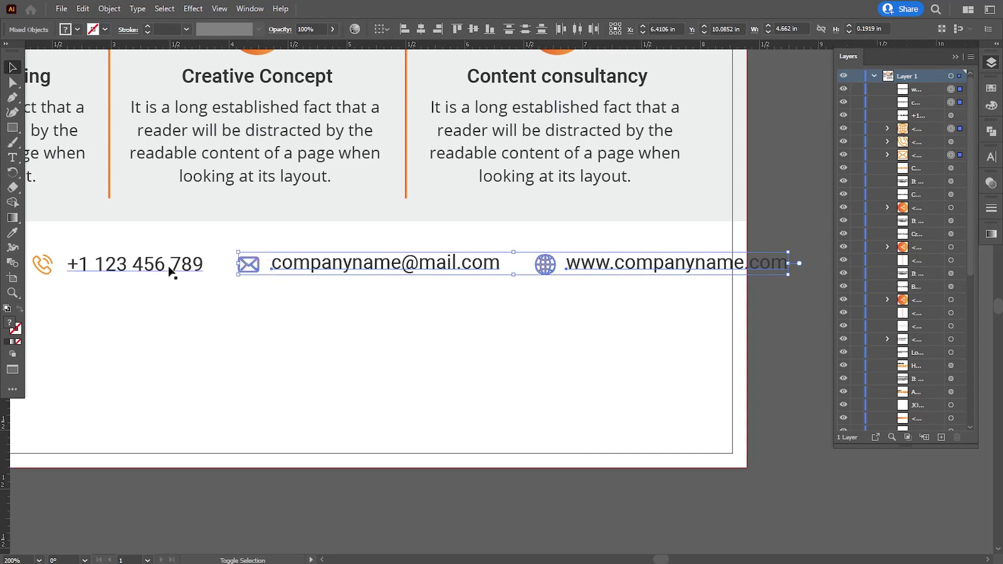
pyautogui.keyDown('shift'); pyautogui.click(172, 266); pyautogui.keyUp('shift')
pyautogui.keyDown('shift'); pyautogui.click(43, 269); pyautogui.keyUp('shift')
pyautogui.moveTo(787, 276); pyautogui.dragTo(680, 280)
pyautogui.hotkey('ctrl', '1')
pyautogui.scroll(3, 716, 308)
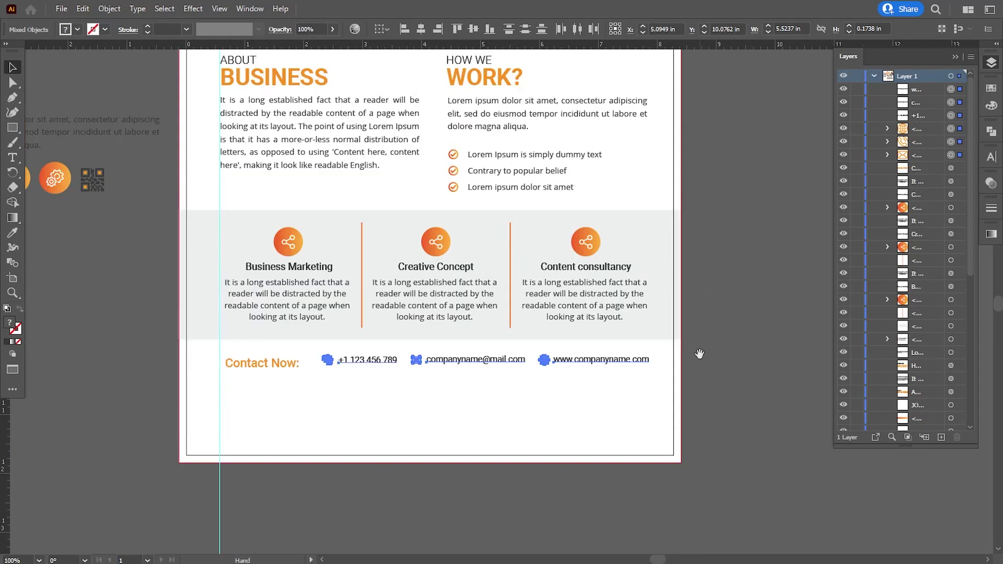
pyautogui.scroll(-3, 694, 397)
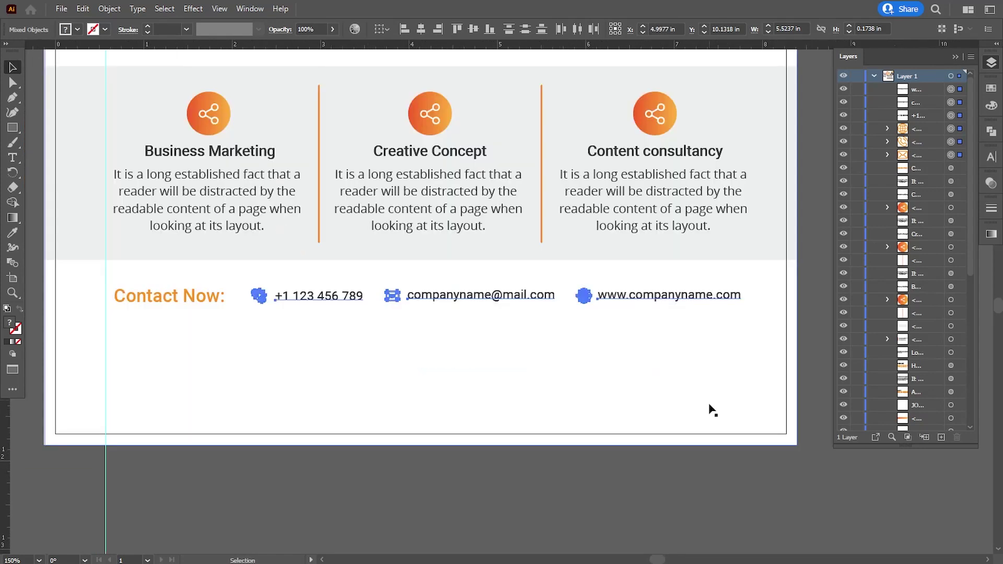
pyautogui.hotkey('ctrl', '+')
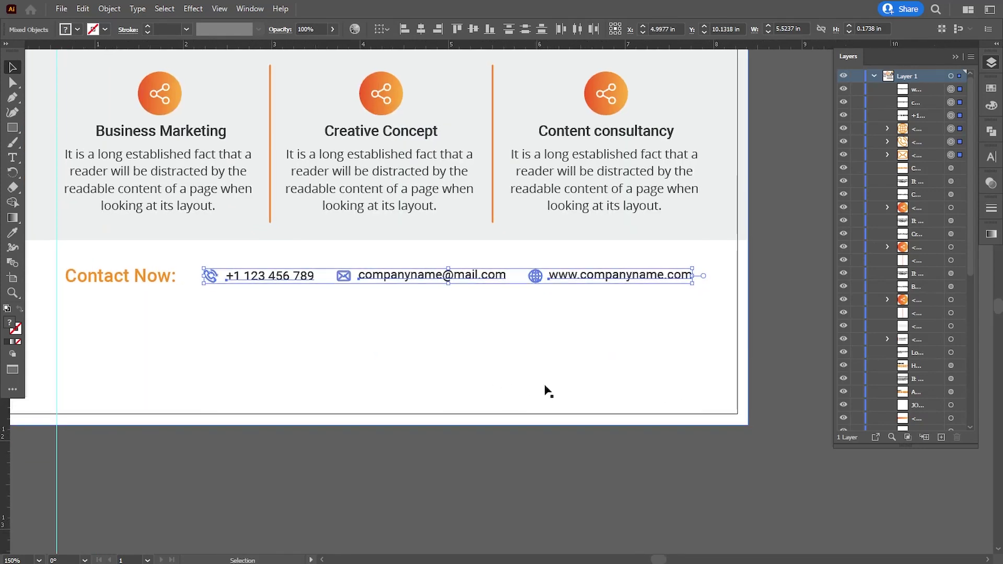
# Step: Add Contact Now: to the selection and stretch the whole contact row across the page
pyautogui.moveTo(693, 284); pyautogui.dragTo(699, 284)
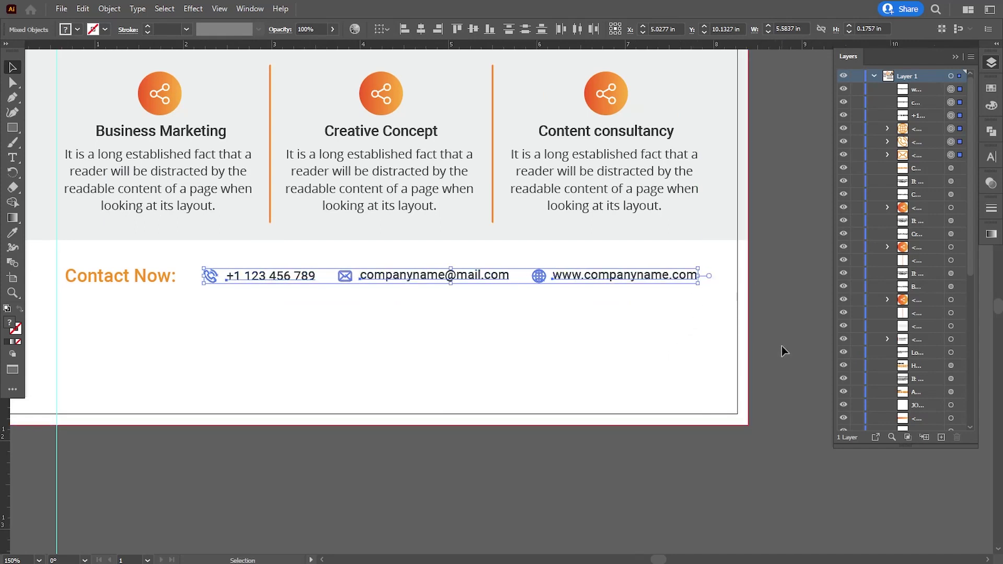
pyautogui.moveTo(174, 277); pyautogui.dragTo(171, 278)
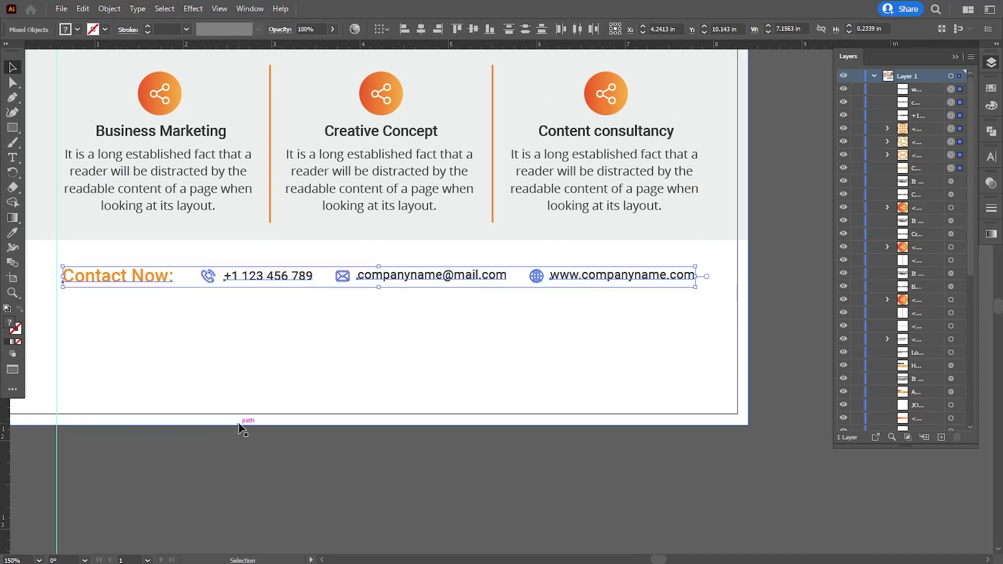
pyautogui.moveTo(693, 287); pyautogui.dragTo(705, 296)
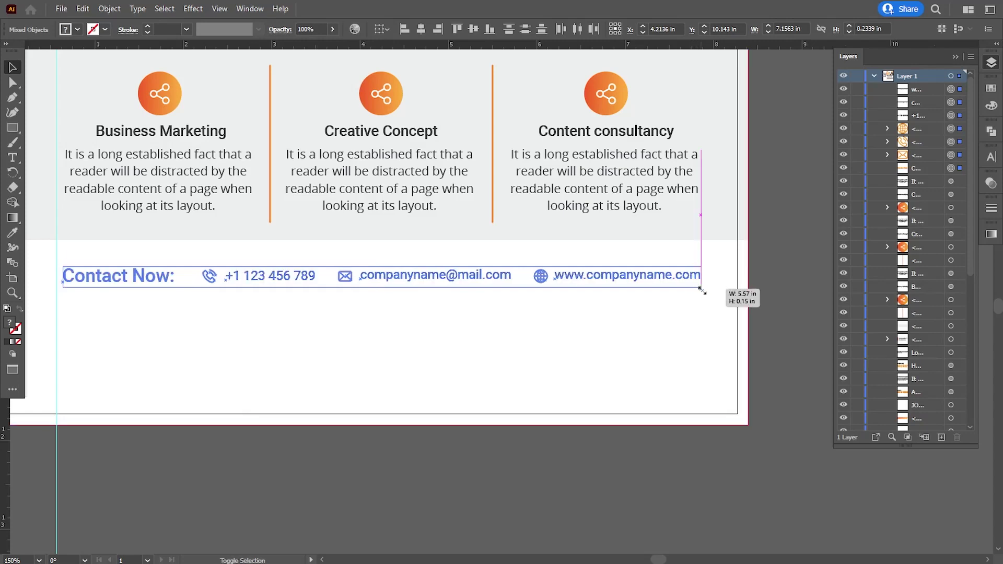
pyautogui.hotkey('ctrl', '-')
pyautogui.hotkey('ctrl', '-')
pyautogui.hotkey('ctrl', '+')
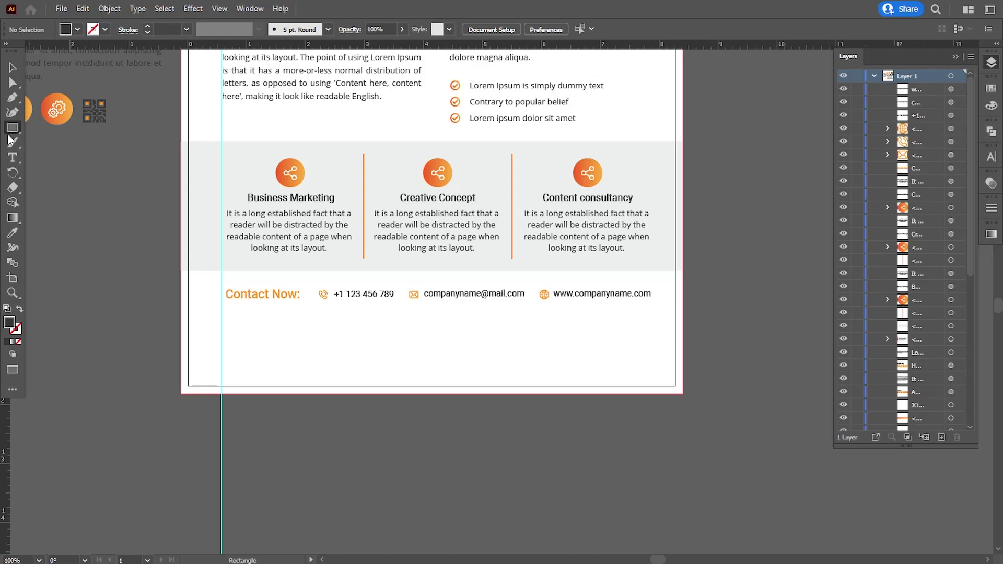
# Step: Draw a thin full-width bottom bar filled with the header's orange gradient
pyautogui.moveTo(181, 348); pyautogui.dragTo(683, 393)
pyautogui.click(13, 233)
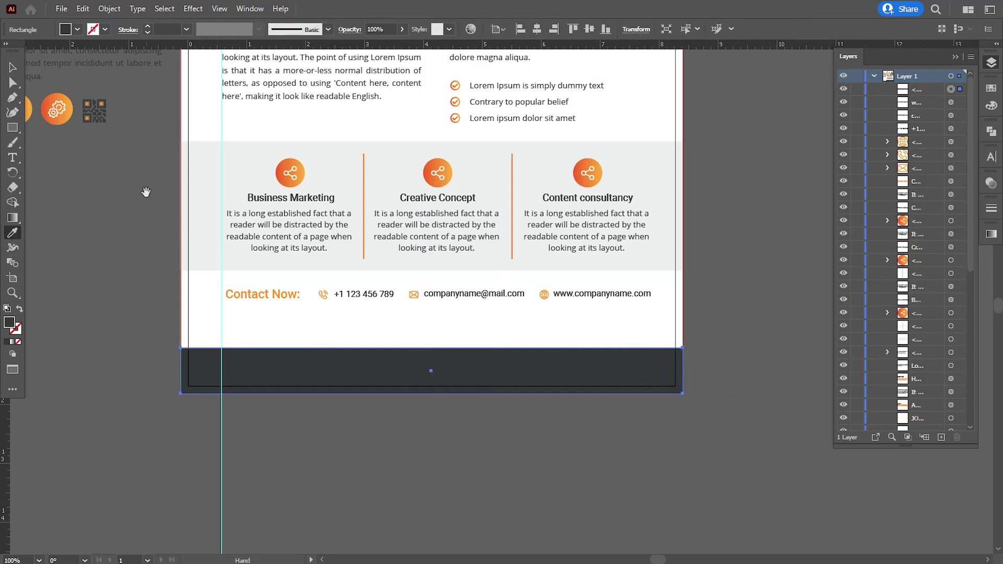
pyautogui.scroll(5, 361, 209)
pyautogui.click(406, 113)
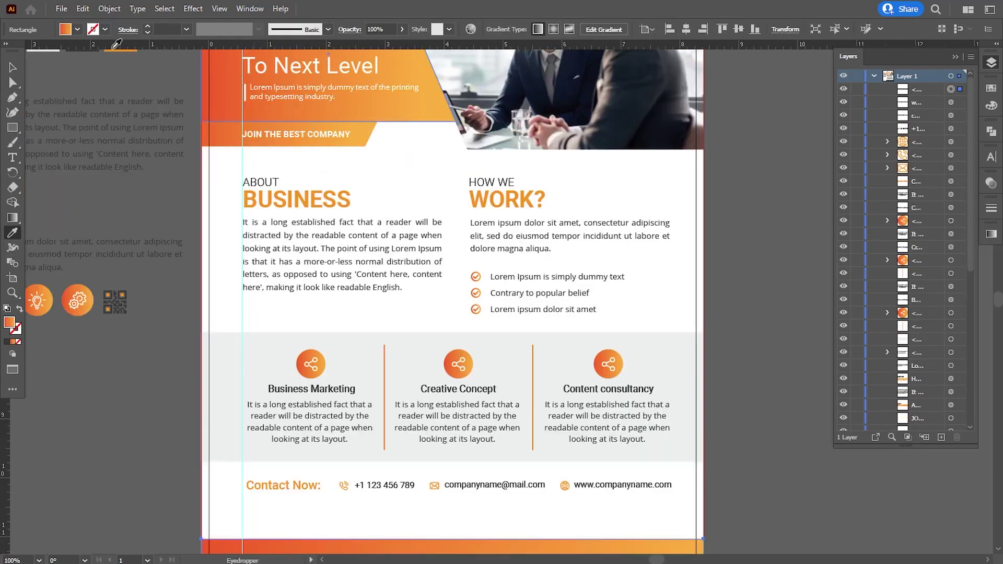
pyautogui.click(13, 66)
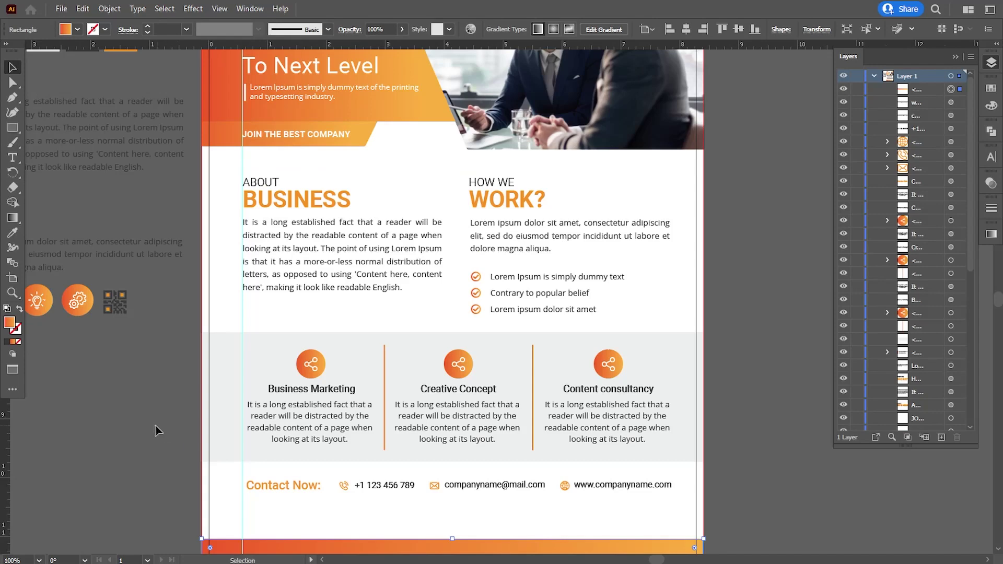
pyautogui.scroll(-4, 184, 403)
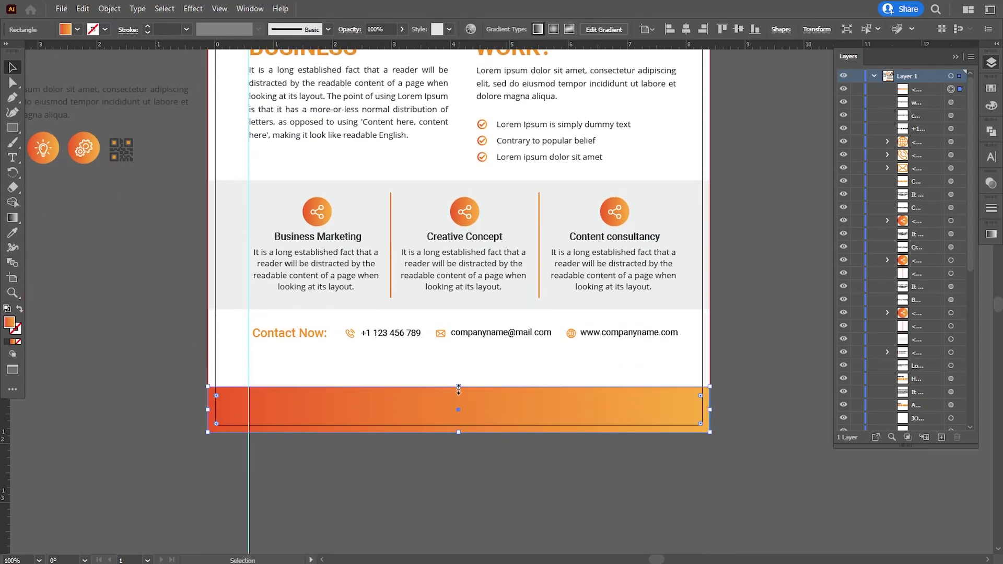
pyautogui.moveTo(458, 389); pyautogui.dragTo(459, 396)
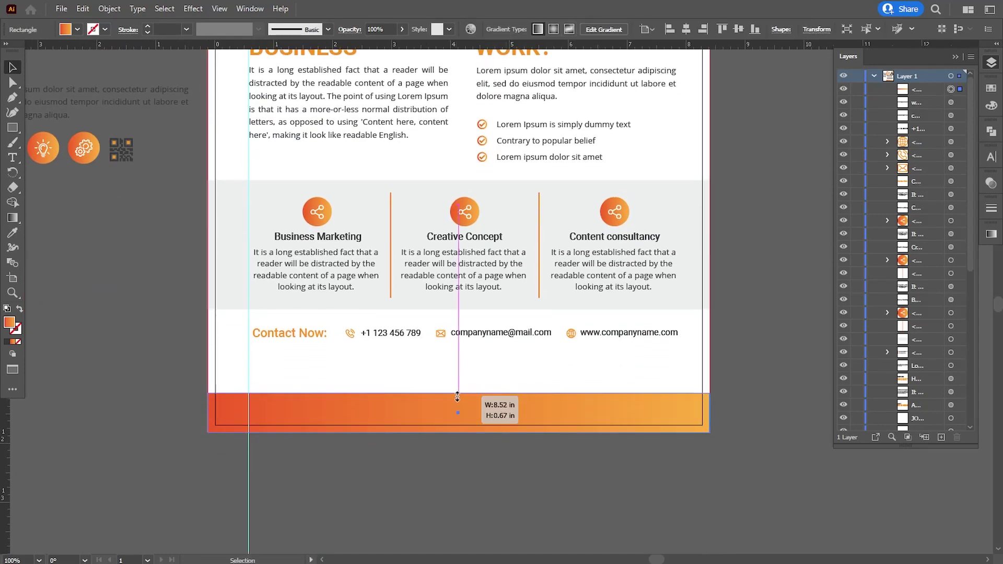
pyautogui.click(441, 473)
pyautogui.moveTo(441, 473); pyautogui.dragTo(441, 464)
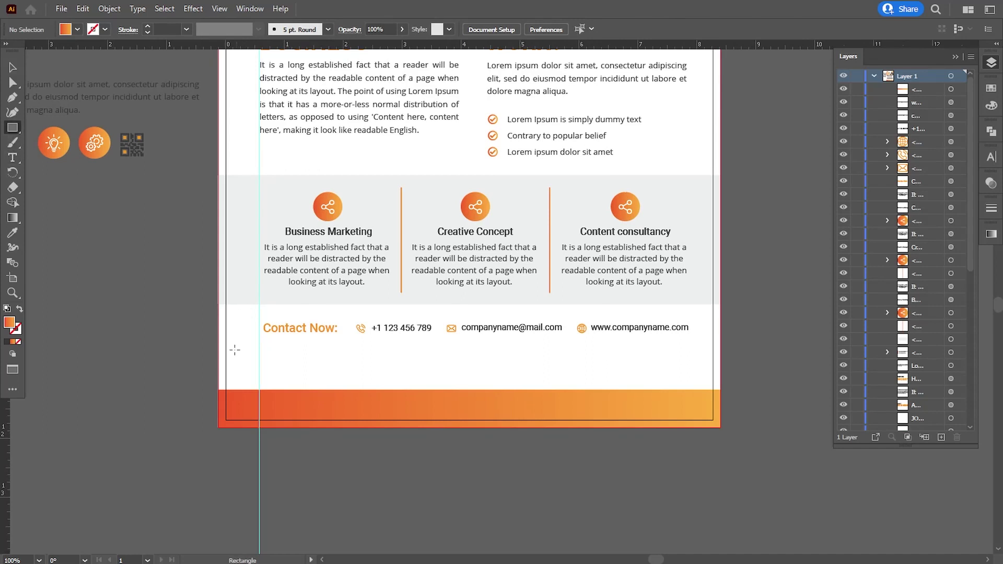
# Step: Draw a shorter gradient bar above the footer's left half and slant its right end
pyautogui.moveTo(218, 357); pyautogui.dragTo(486, 389)
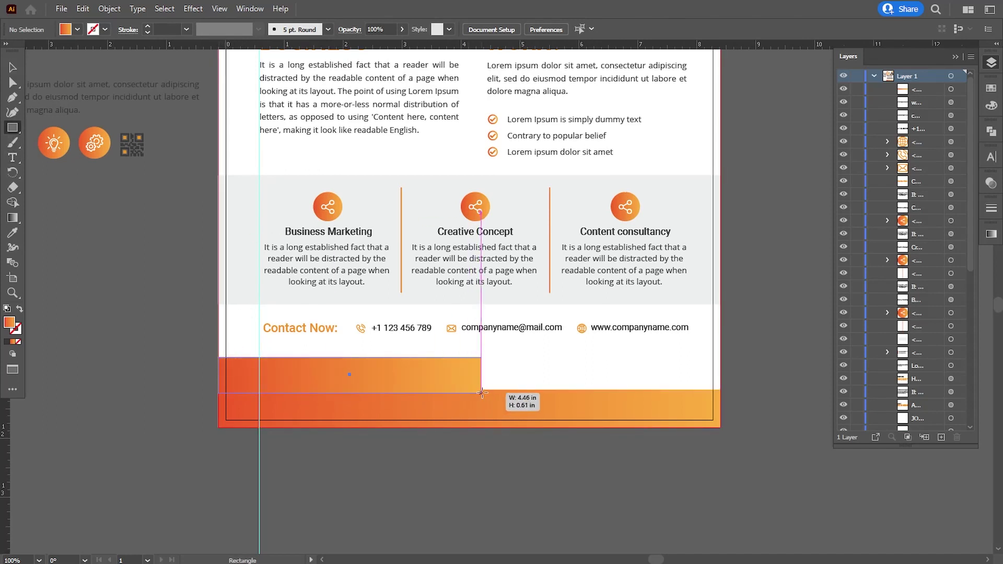
pyautogui.click(14, 68)
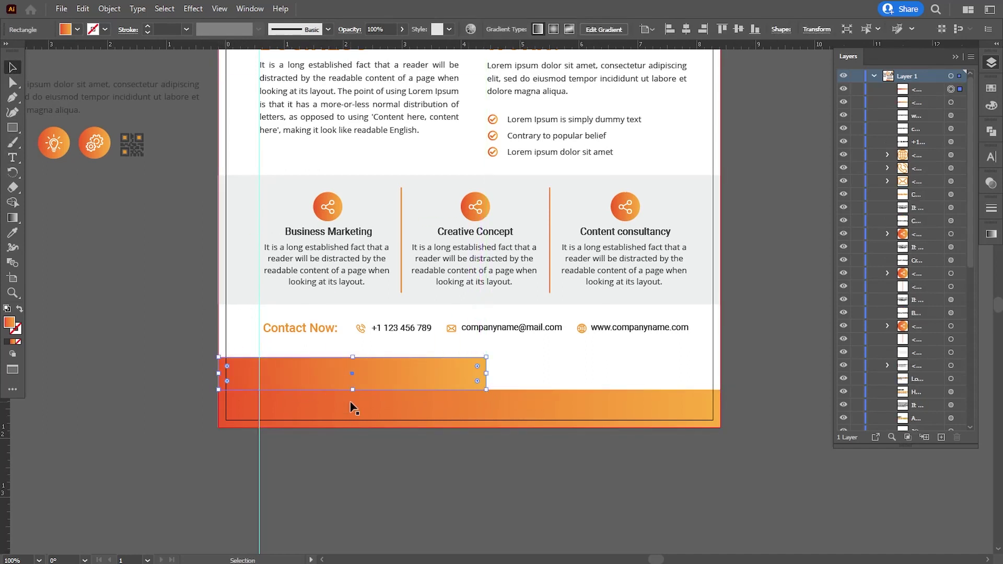
pyautogui.press('a')
pyautogui.moveTo(353, 359); pyautogui.dragTo(352, 368)
pyautogui.press('Left')
pyautogui.press('Left')
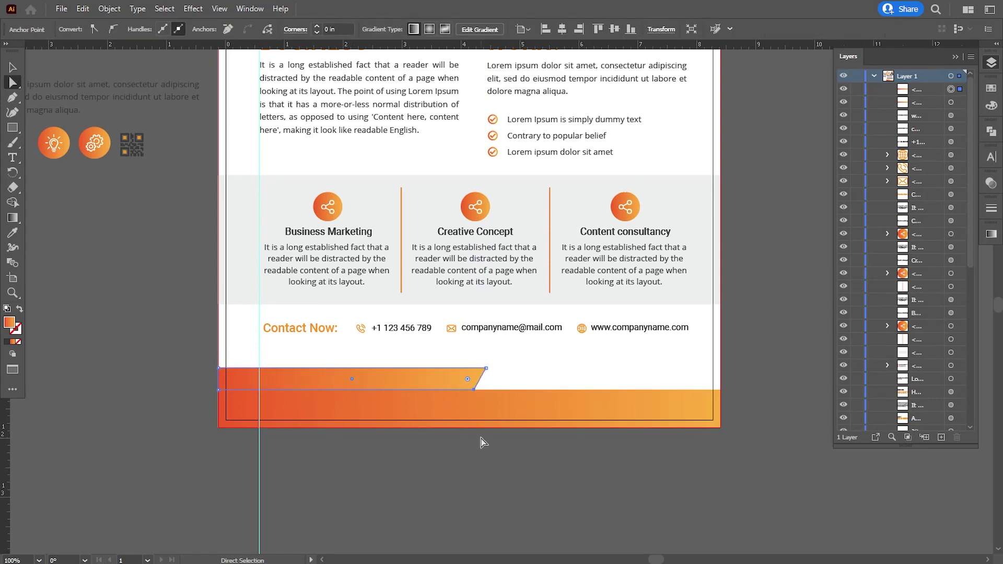
pyautogui.click(481, 438)
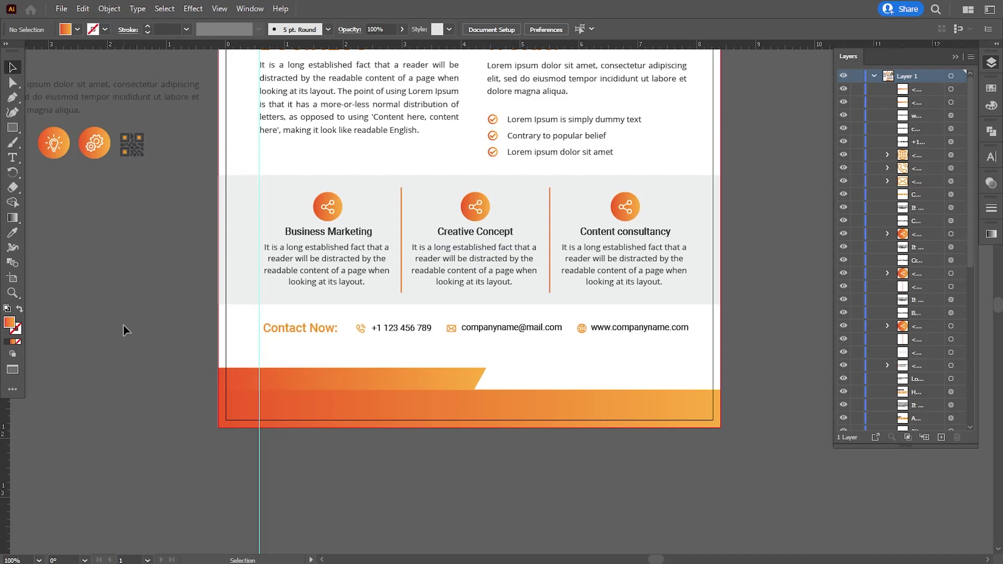
pyautogui.scroll(2, 209, 361)
pyautogui.hscroll(1, 209, 360)
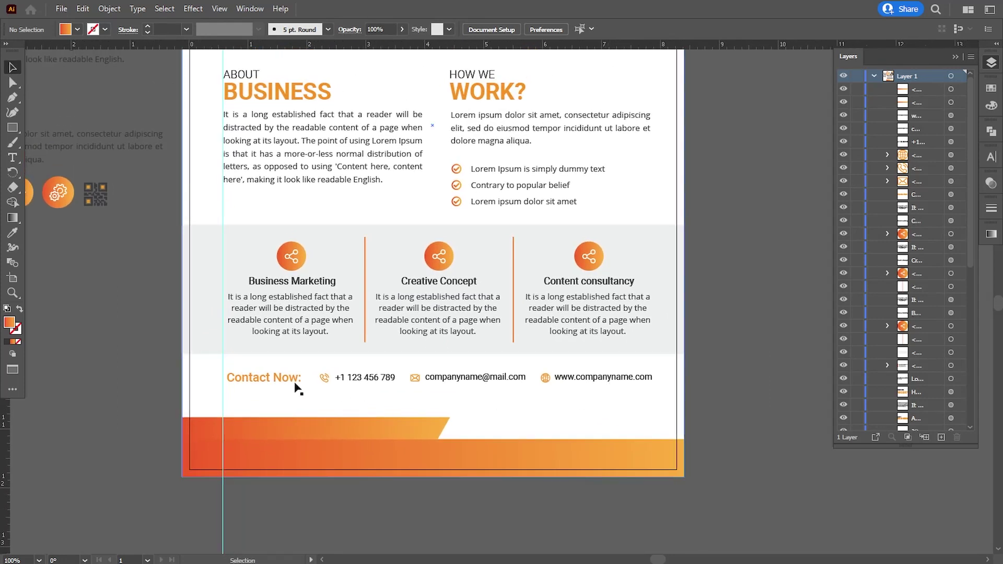
# Step: Select the Contact Now label, icons, phone, e-mail and website texts and group them
pyautogui.moveTo(332, 372); pyautogui.dragTo(669, 386)
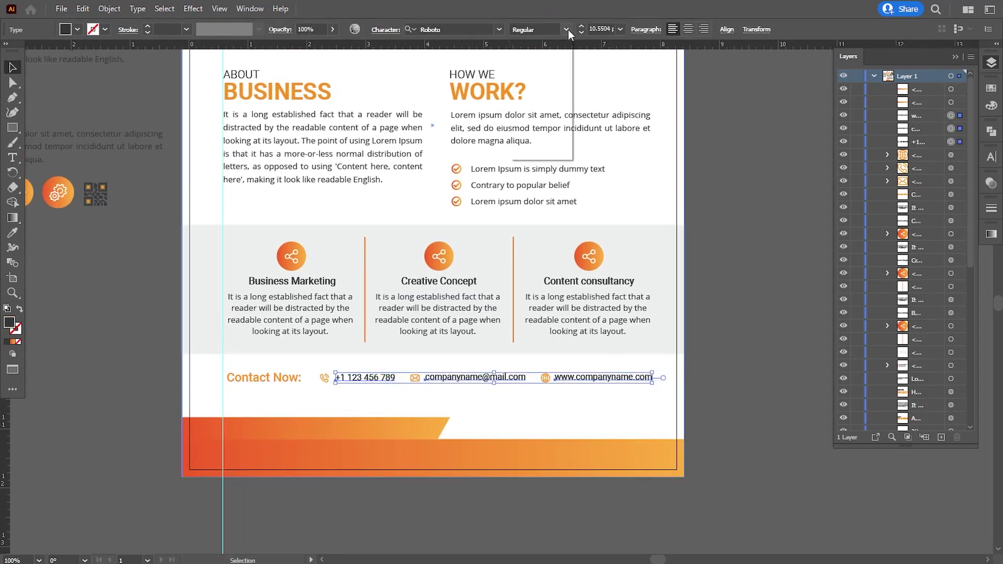
pyautogui.click(567, 29)
pyautogui.click(538, 87)
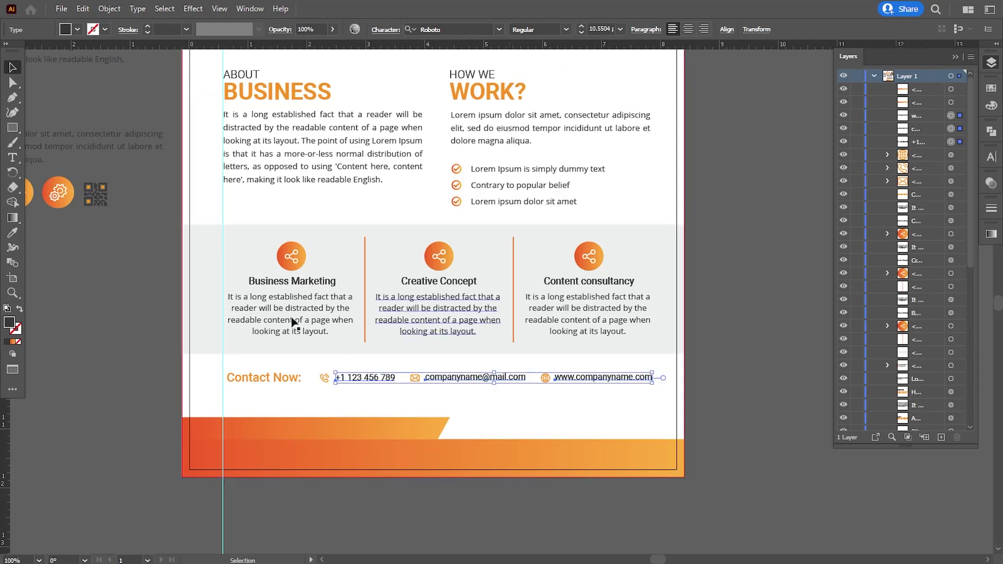
pyautogui.moveTo(272, 392); pyautogui.dragTo(329, 372)
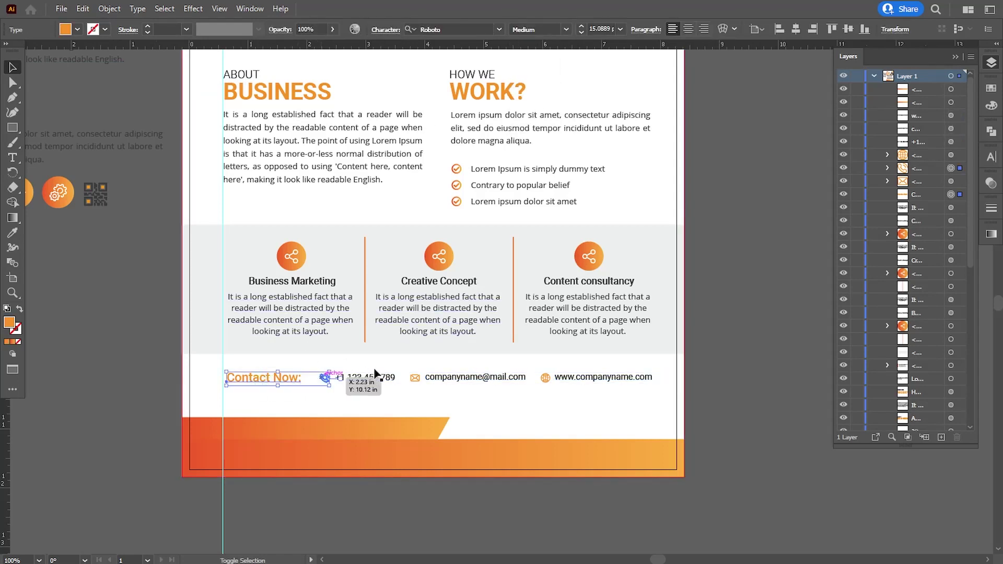
pyautogui.moveTo(375, 372); pyautogui.dragTo(575, 381)
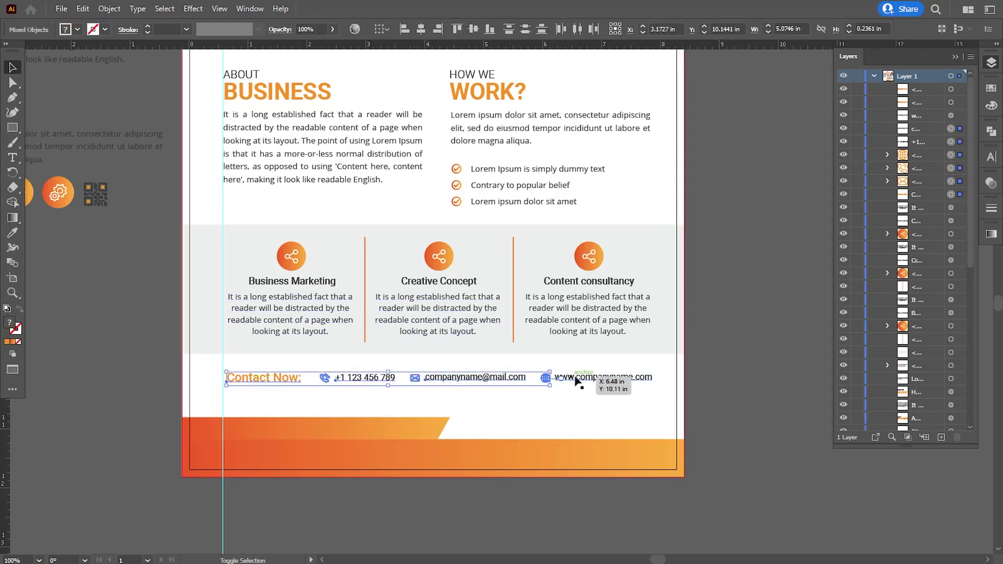
pyautogui.click(109, 8)
pyautogui.click(118, 69)
pyautogui.hotkey('ctrl', 'shift', 'a')
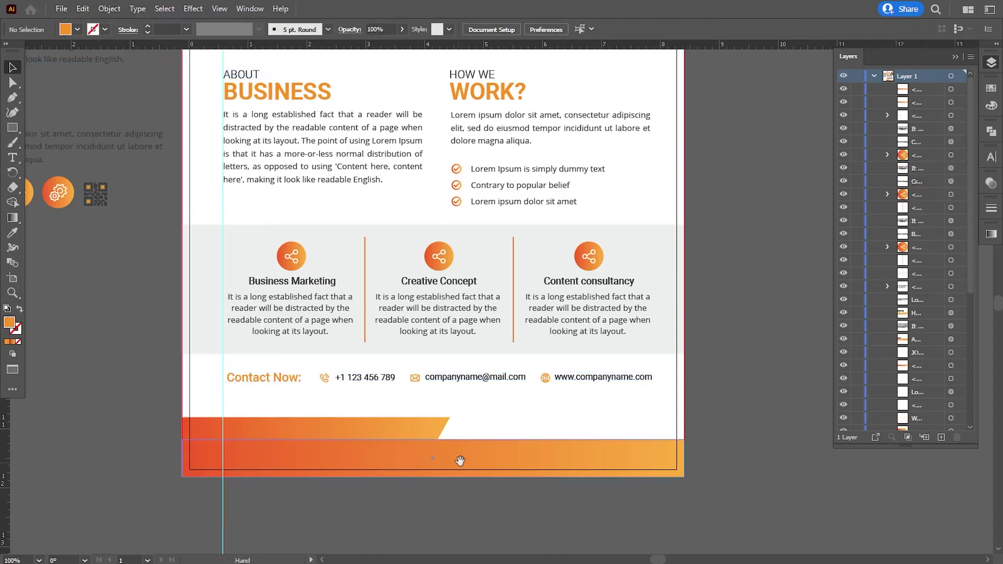
# Step: Shift the grouped contact row slightly left and nudge it two steps down
pyautogui.moveTo(460, 460); pyautogui.dragTo(456, 436)
pyautogui.click(448, 353)
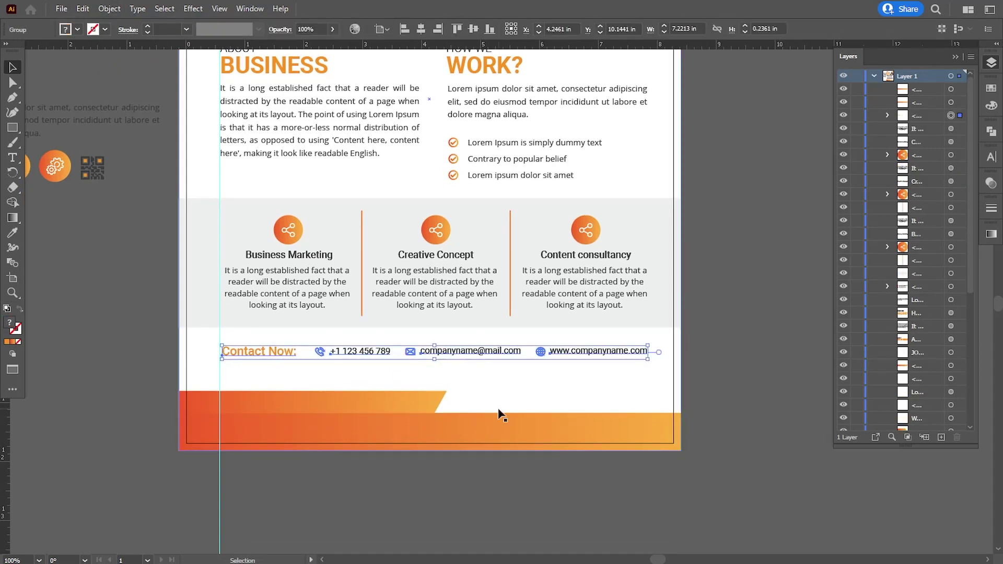
pyautogui.moveTo(646, 363); pyautogui.dragTo(652, 369)
pyautogui.press('Down')
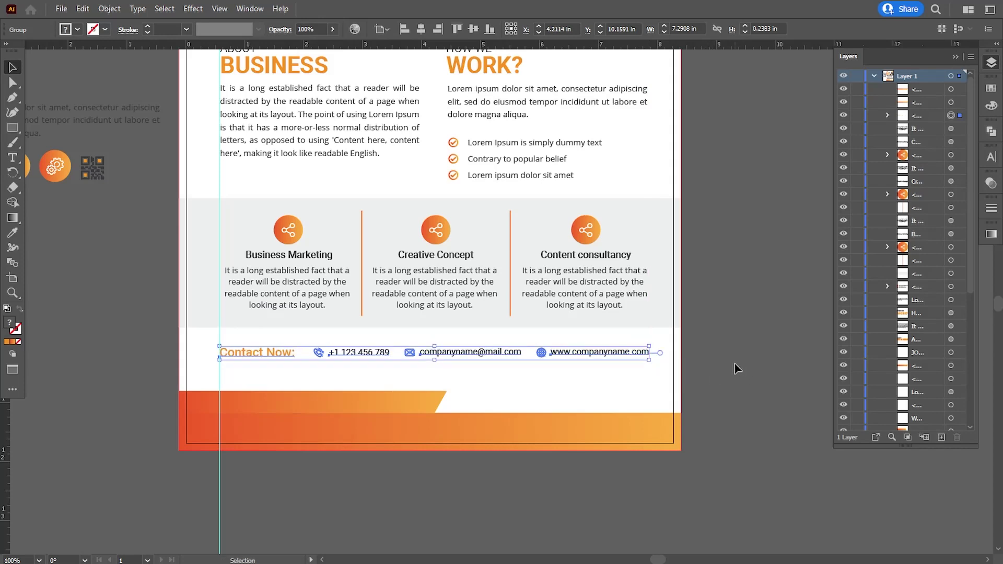
pyautogui.press('Down')
pyautogui.press('Down')
pyautogui.press('Down')
pyautogui.press('Down')
pyautogui.press('Down')
pyautogui.press('Down')
pyautogui.click(735, 369)
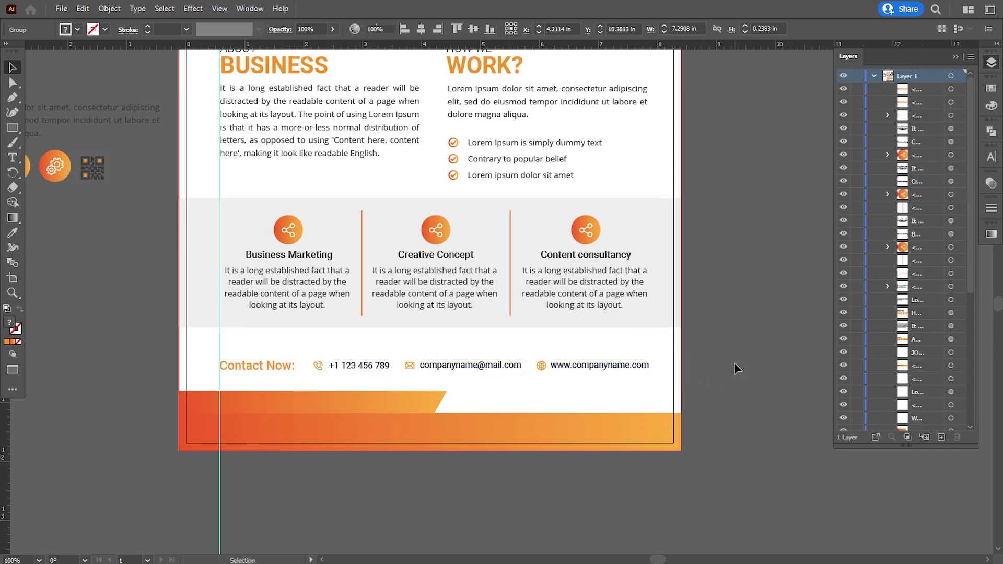
pyautogui.scroll(1, 708, 313)
# Step: Select the three service columns' icons, titles, texts, dividers and the grey background band
pyautogui.click(562, 274)
pyautogui.keyDown('shift'); pyautogui.click(573, 255); pyautogui.keyUp('shift')
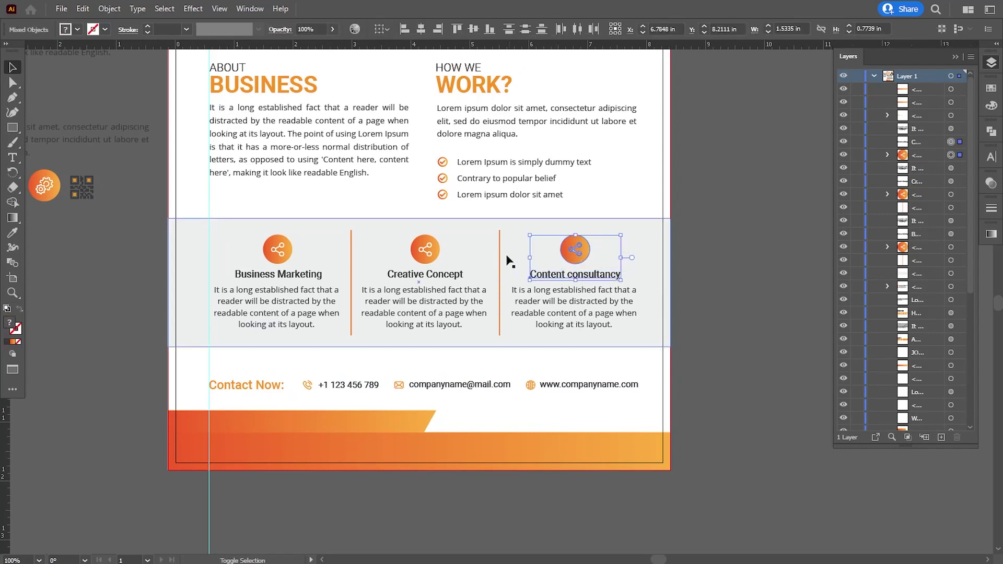
pyautogui.keyDown('shift'); pyautogui.click(501, 269); pyautogui.keyUp('shift')
pyautogui.keyDown('shift'); pyautogui.click(514, 290); pyautogui.keyUp('shift')
pyautogui.keyDown('shift'); pyautogui.click(425, 256); pyautogui.keyUp('shift')
pyautogui.keyDown('shift'); pyautogui.click(431, 274); pyautogui.keyUp('shift')
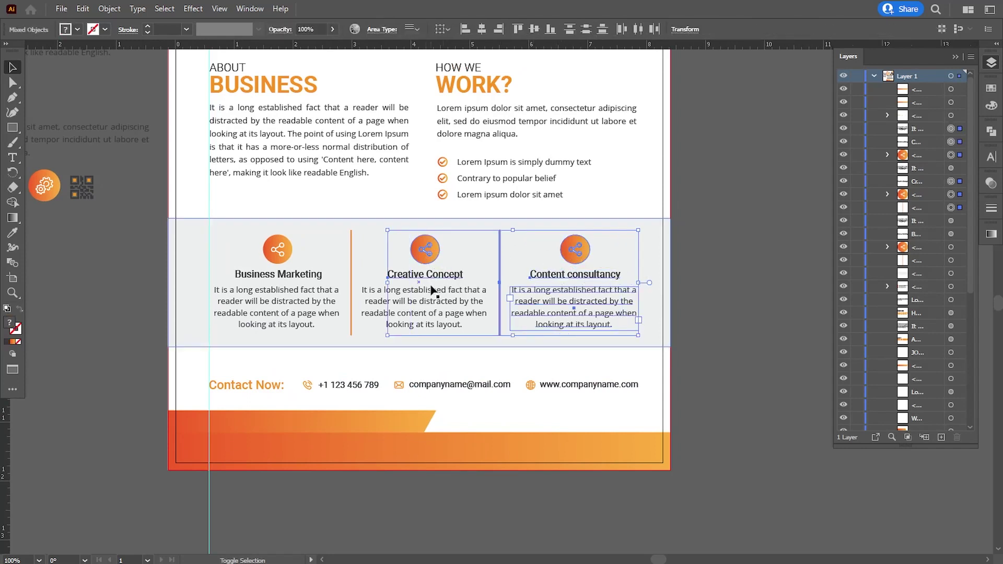
pyautogui.keyDown('shift'); pyautogui.click(424, 293); pyautogui.keyUp('shift')
pyautogui.keyDown('shift'); pyautogui.click(351, 282); pyautogui.keyUp('shift')
pyautogui.keyDown('shift'); pyautogui.click(323, 292); pyautogui.keyUp('shift')
pyautogui.keyDown('shift'); pyautogui.click(293, 273); pyautogui.keyUp('shift')
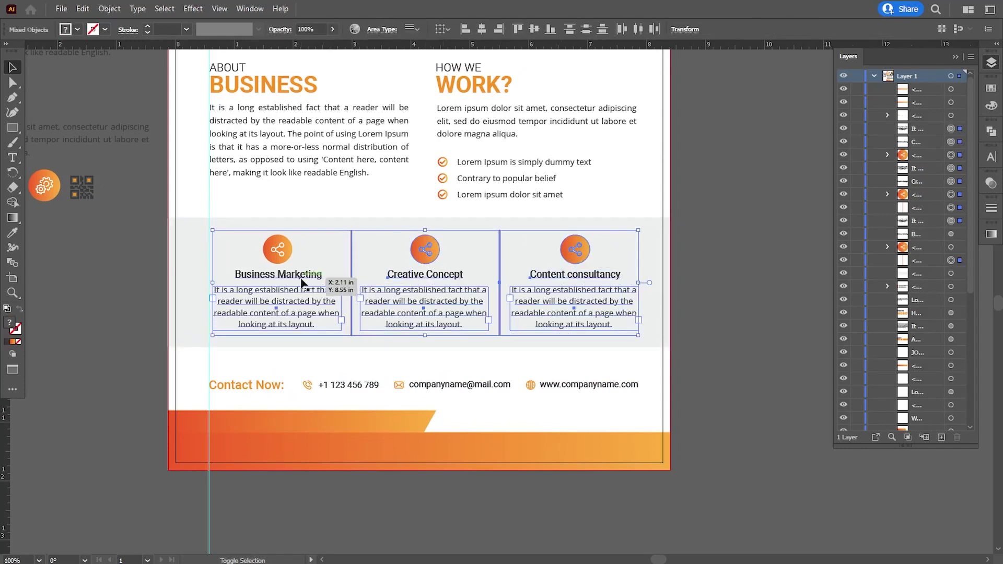
pyautogui.keyDown('shift'); pyautogui.click(278, 255); pyautogui.keyUp('shift')
pyautogui.keyDown('shift'); pyautogui.click(660, 313); pyautogui.keyUp('shift')
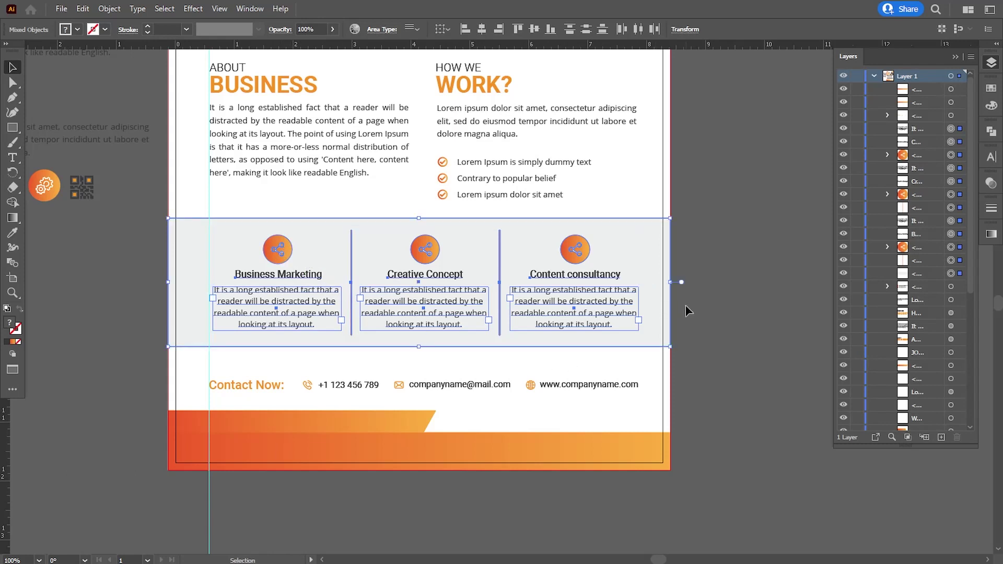
# Step: Nudge the services band down one step and stretch its grey background's top edge upward
pyautogui.press('Down')
pyautogui.press('Down')
pyautogui.press('Down')
pyautogui.press('Down')
pyautogui.press('Down')
pyautogui.press('Down')
pyautogui.press('Down')
pyautogui.press('Down')
pyautogui.press('Down')
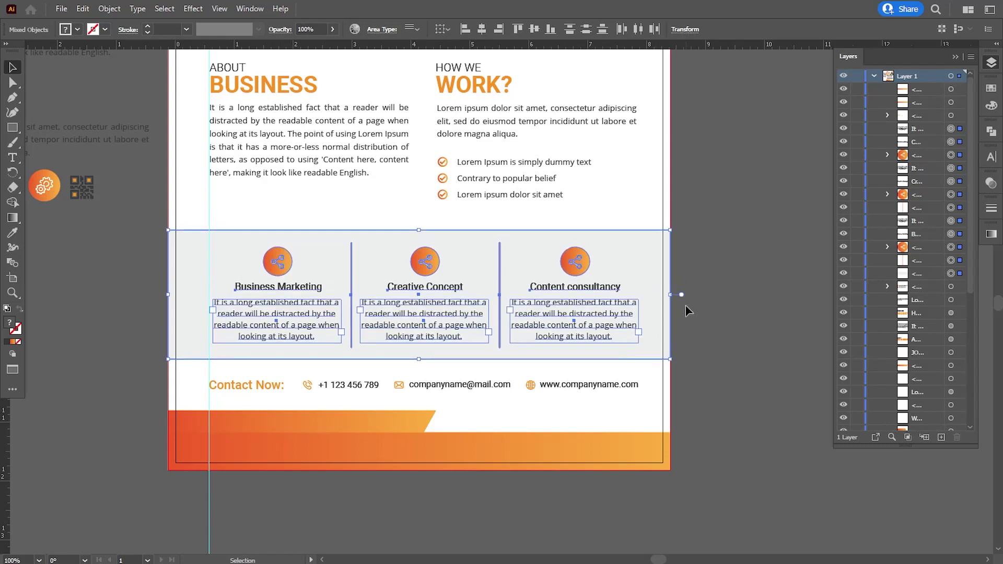
pyautogui.press('Down')
pyautogui.press('Down')
pyautogui.press('Down')
pyautogui.press('Down')
pyautogui.press('Up')
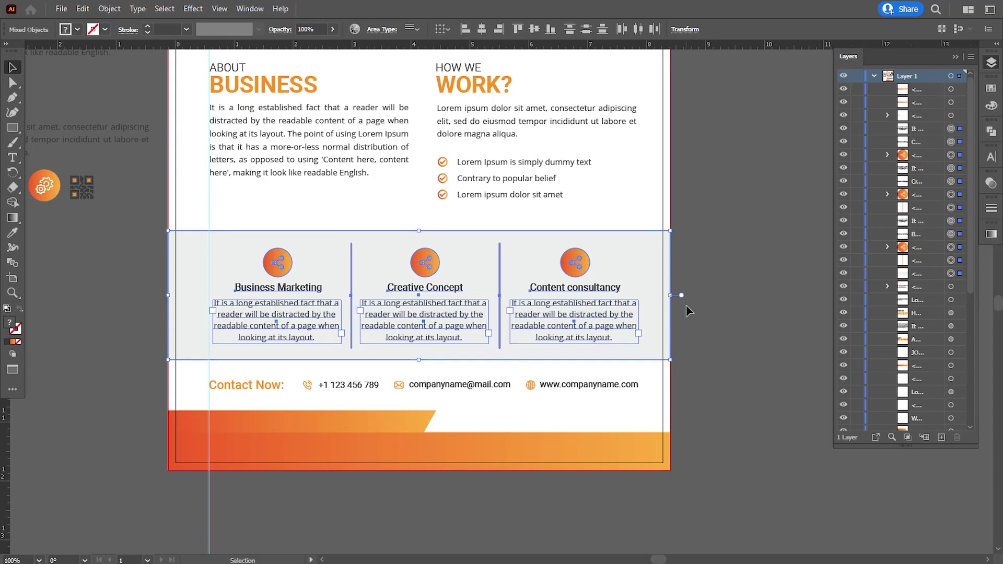
pyautogui.click(492, 224)
pyautogui.click(432, 233)
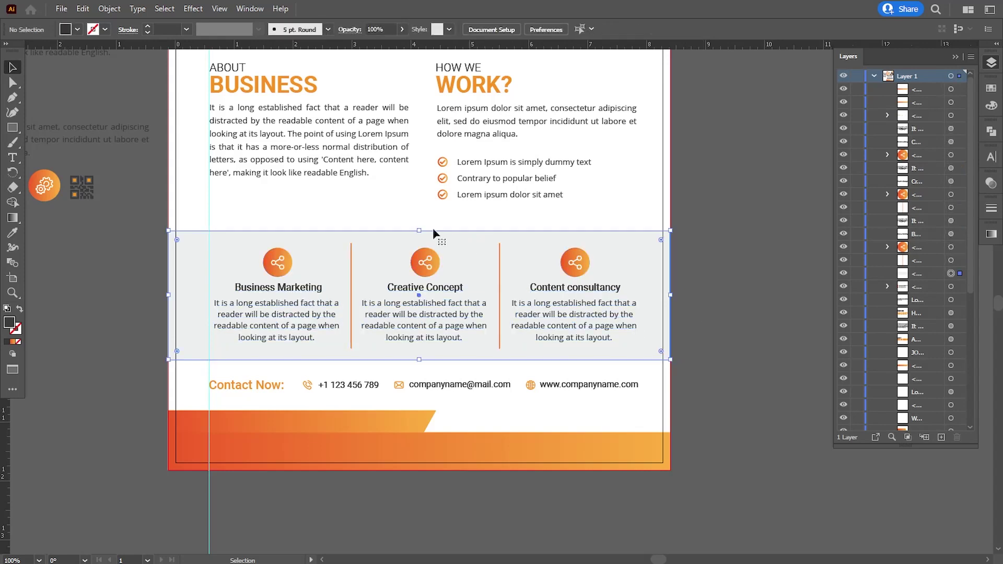
pyautogui.moveTo(419, 231); pyautogui.dragTo(420, 229)
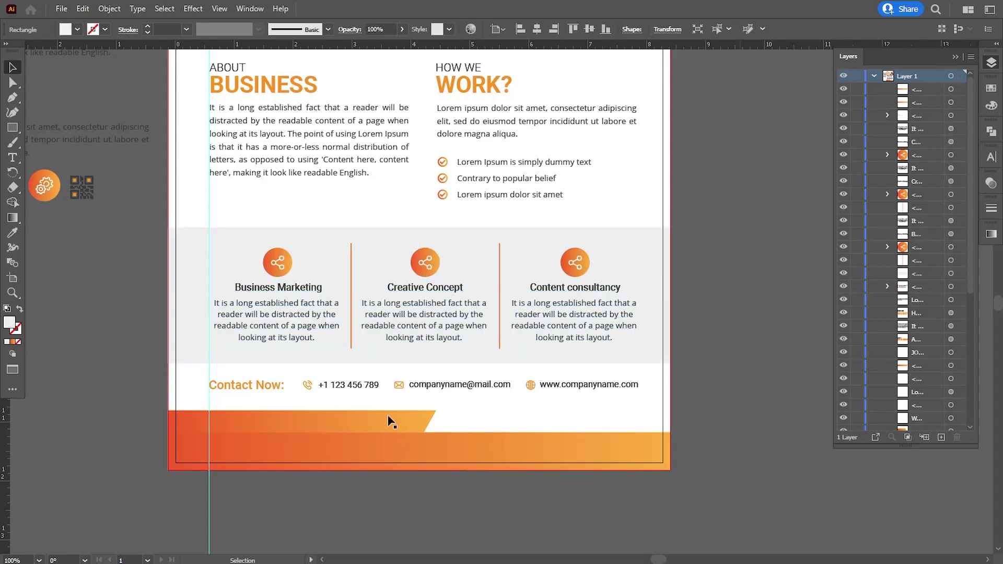
# Step: Nudge the Contact Now row down slightly
pyautogui.click(301, 388)
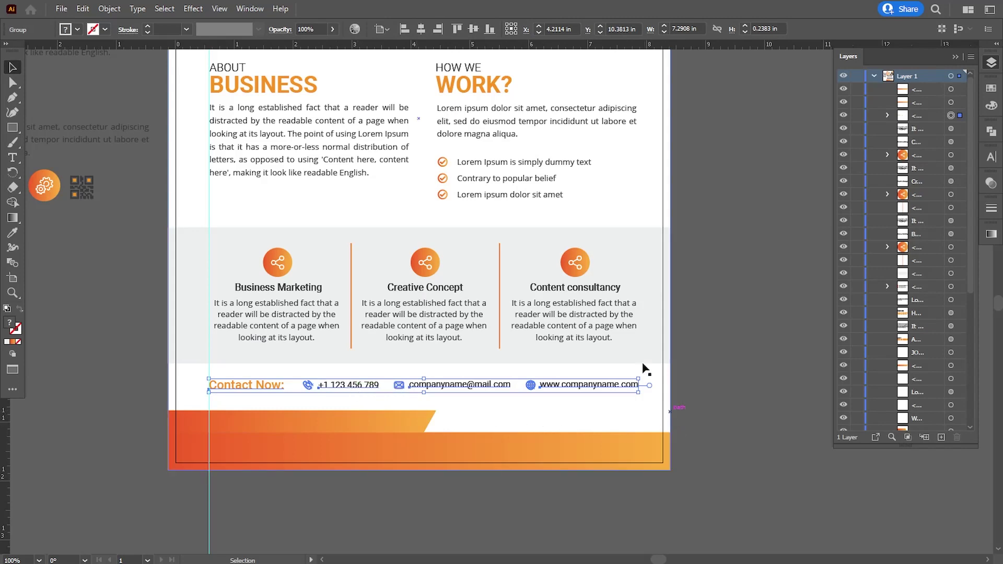
pyautogui.press('Down')
pyautogui.press('Down')
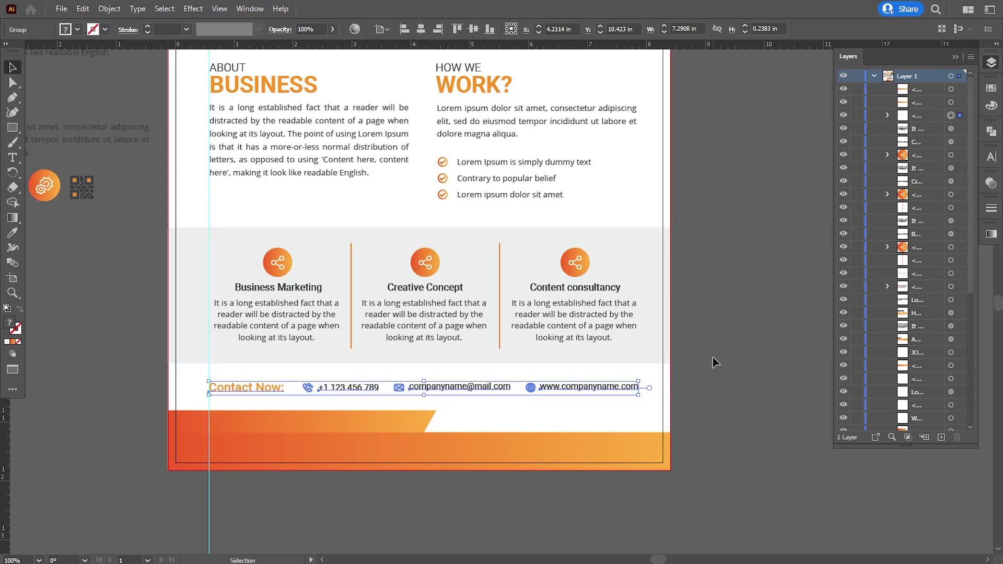
pyautogui.click(714, 362)
# Step: Check the ABOUT BUSINESS and HOW WE WORK? headings, paragraphs and checklist
pyautogui.moveTo(684, 254); pyautogui.dragTo(689, 357)
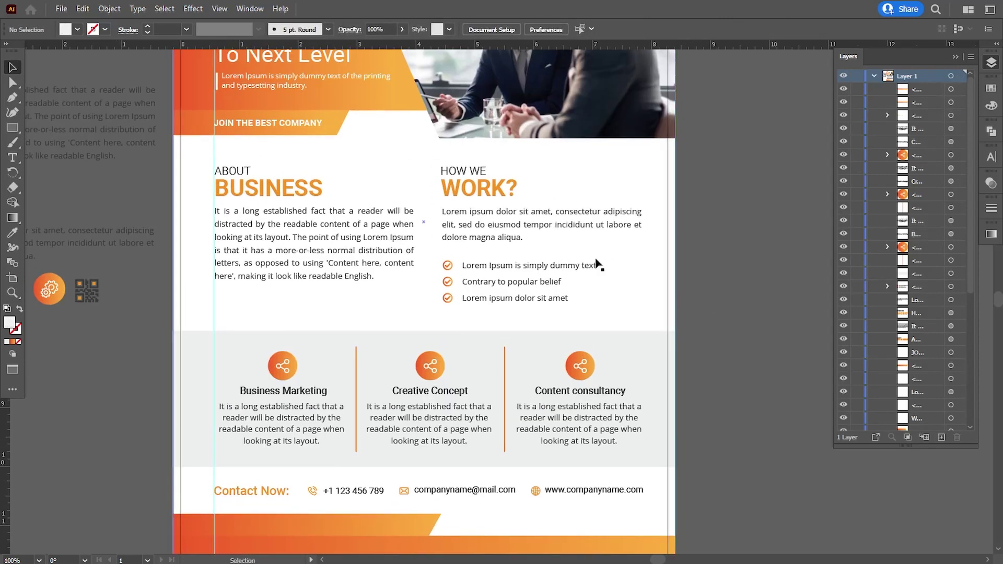
pyautogui.click(504, 299)
pyautogui.keyDown('shift'); pyautogui.click(484, 240); pyautogui.keyUp('shift')
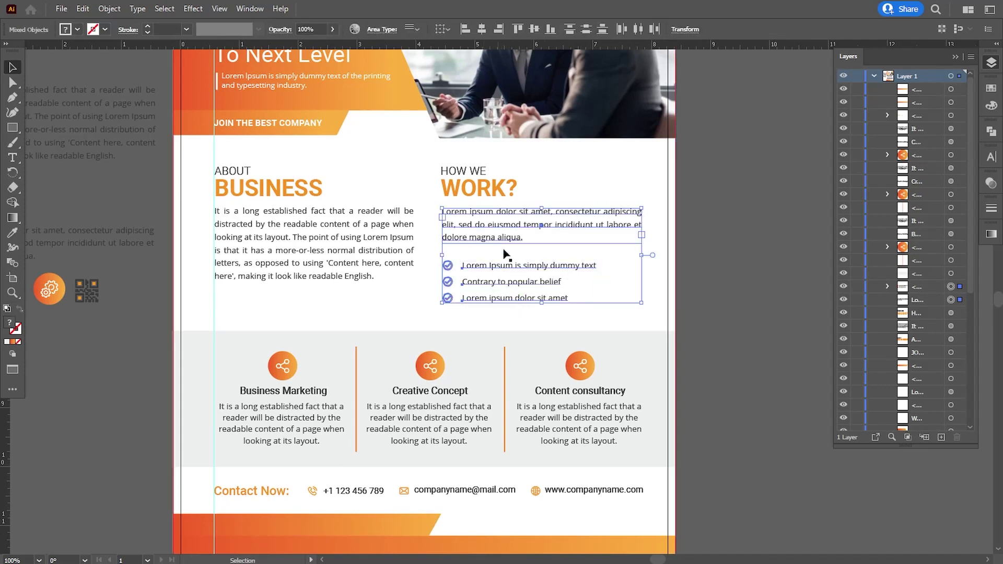
pyautogui.keyDown('shift'); pyautogui.click(483, 186); pyautogui.keyUp('shift')
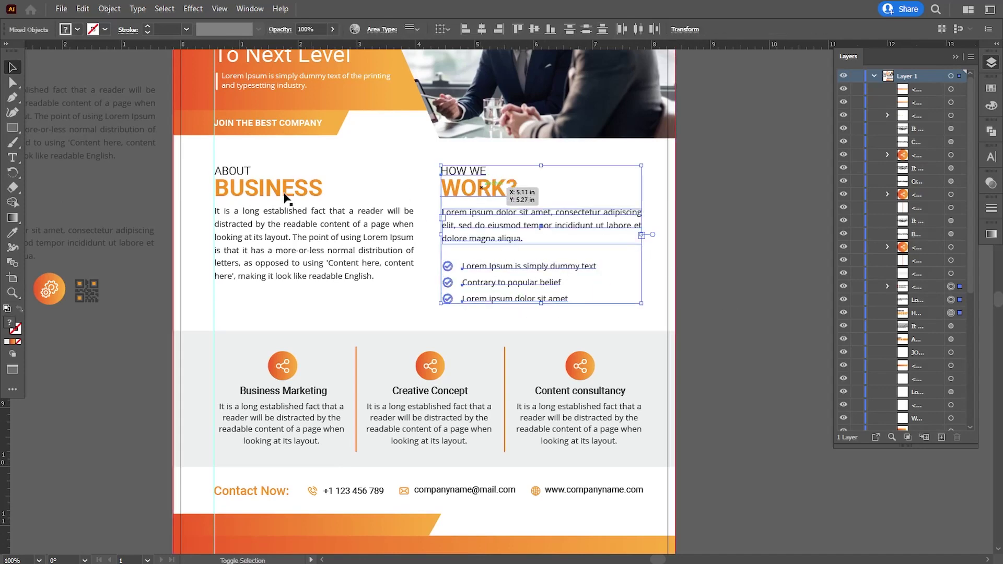
pyautogui.keyDown('shift'); pyautogui.click(244, 180); pyautogui.keyUp('shift')
pyautogui.keyDown('shift'); pyautogui.click(245, 219); pyautogui.keyUp('shift')
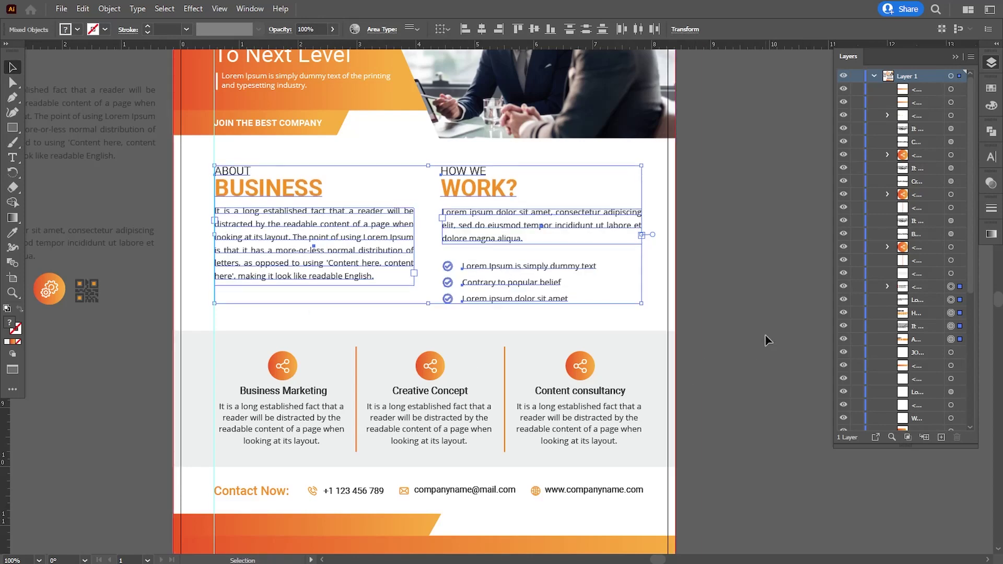
pyautogui.click(754, 318)
pyautogui.scroll(3, 721, 312)
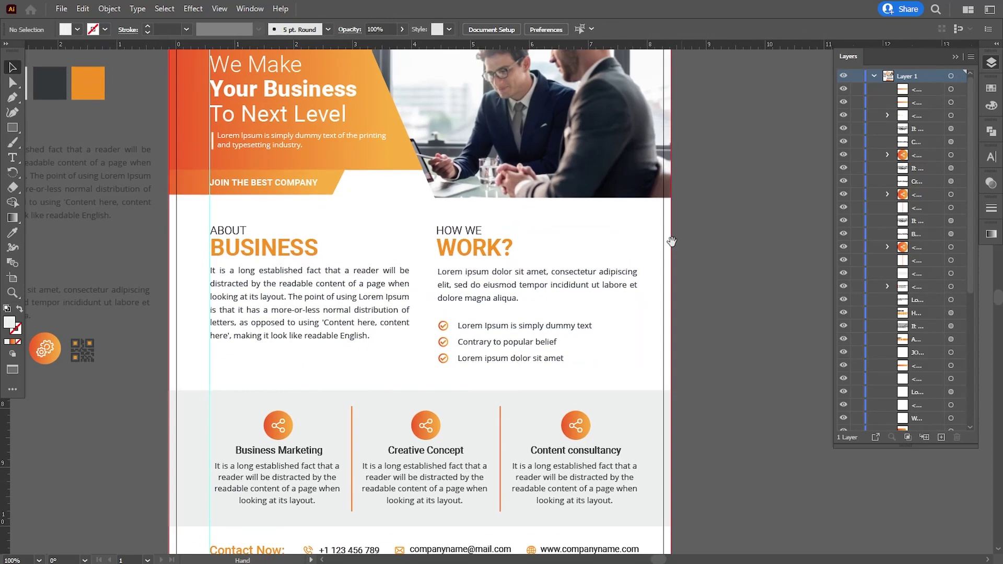
pyautogui.scroll(3, 671, 242)
# Step: Draw a slanted four-point strip along the orange header panel's edge and adjust its anchors
pyautogui.click(13, 98)
pyautogui.hotkey('ctrl', '+')
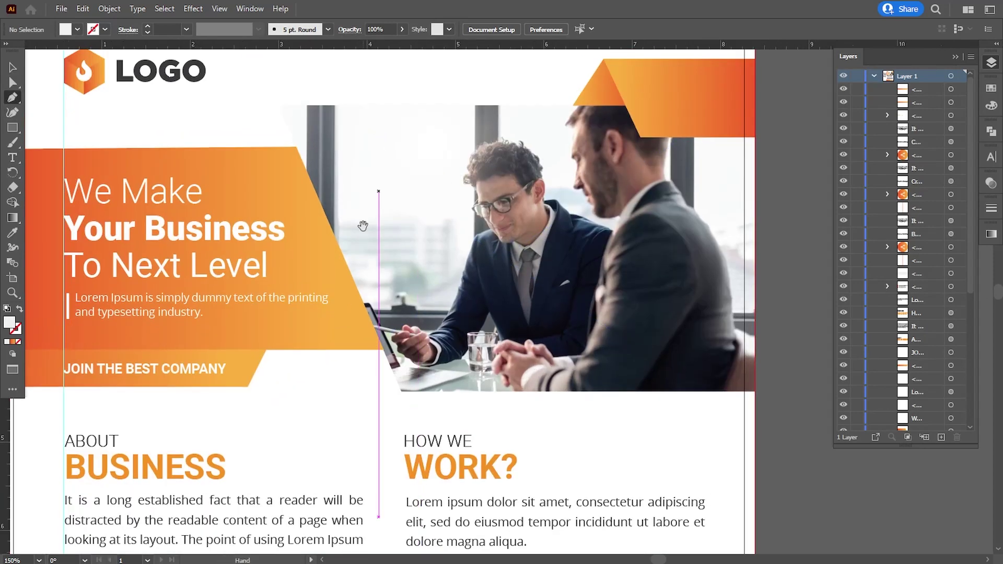
pyautogui.scroll(1, 363, 224)
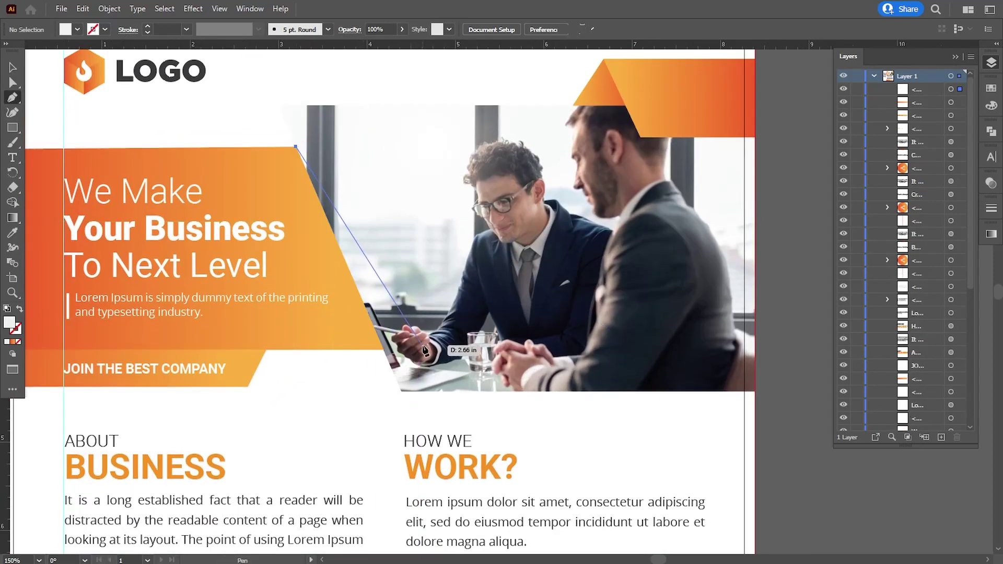
pyautogui.click(295, 148)
pyautogui.click(386, 350)
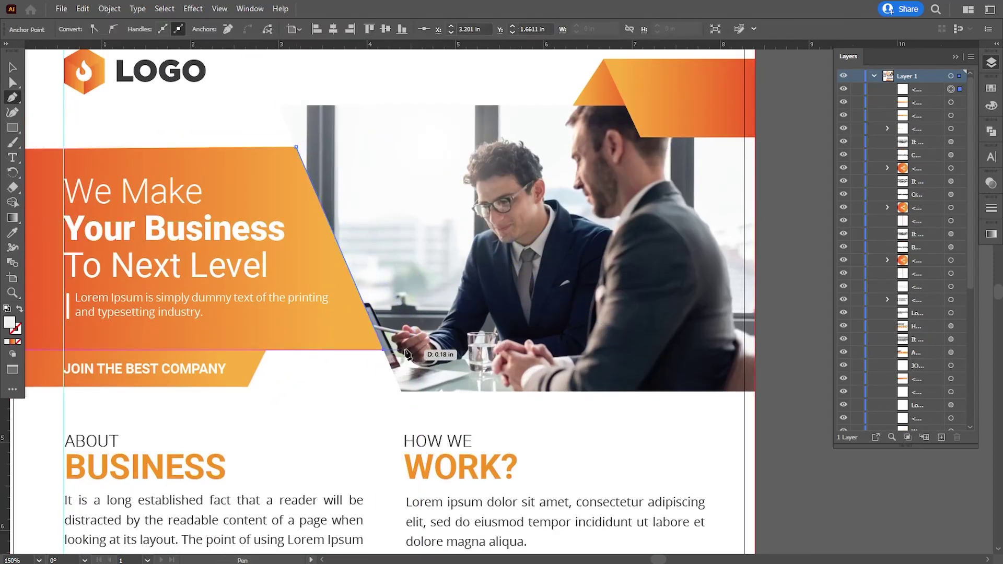
pyautogui.keyDown('shift'); pyautogui.click(416, 350); pyautogui.keyUp('shift')
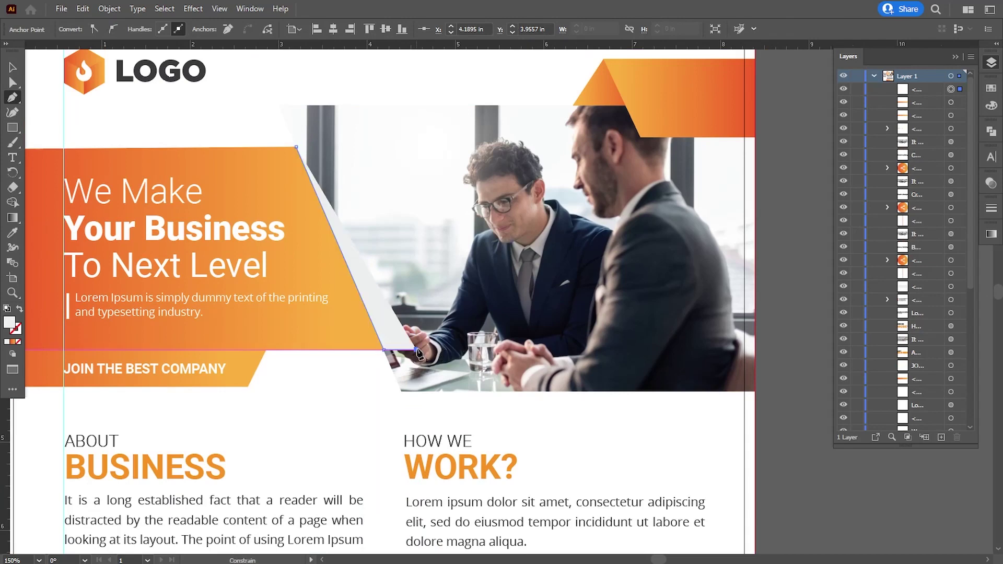
pyautogui.click(330, 147)
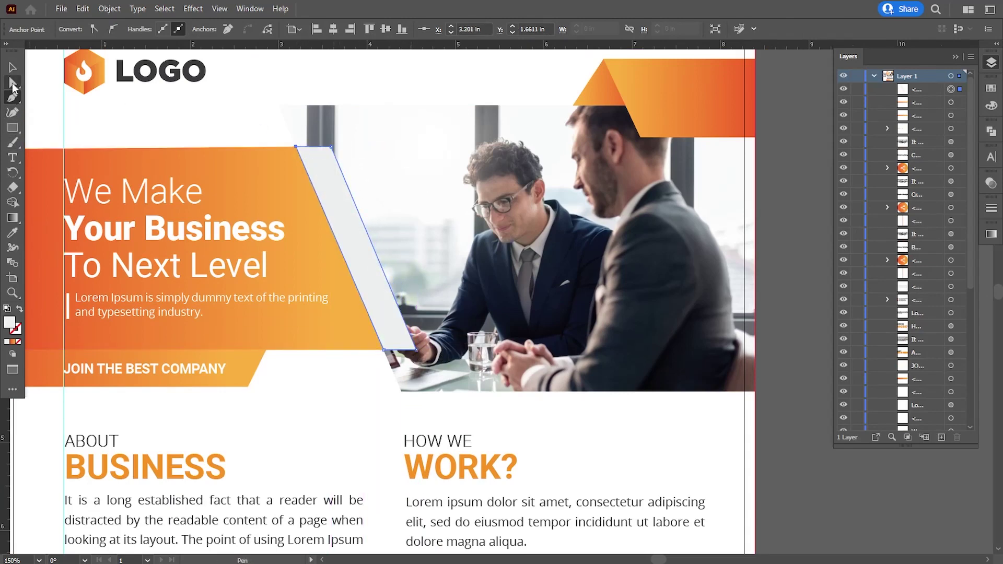
pyautogui.click(13, 83)
pyautogui.click(330, 148)
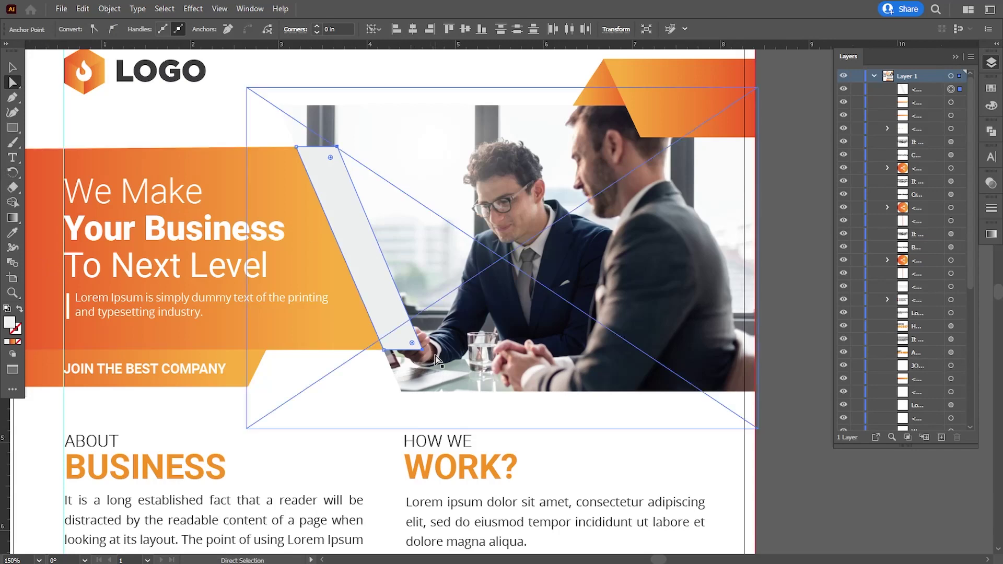
pyautogui.click(481, 385)
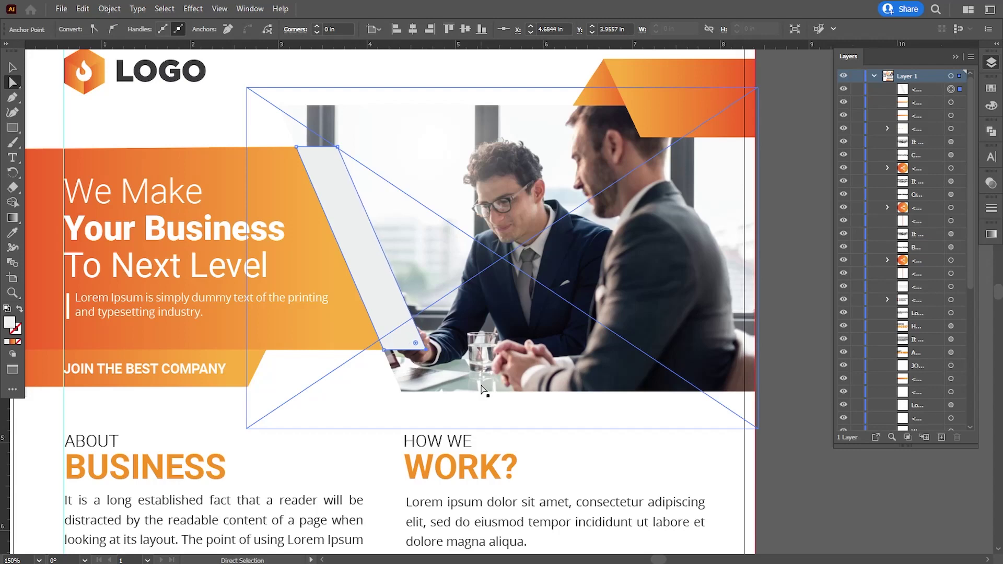
# Step: Fill the strip with the header's orange gradient, angled diagonally, and blend it as Multiply
pyautogui.click(12, 233)
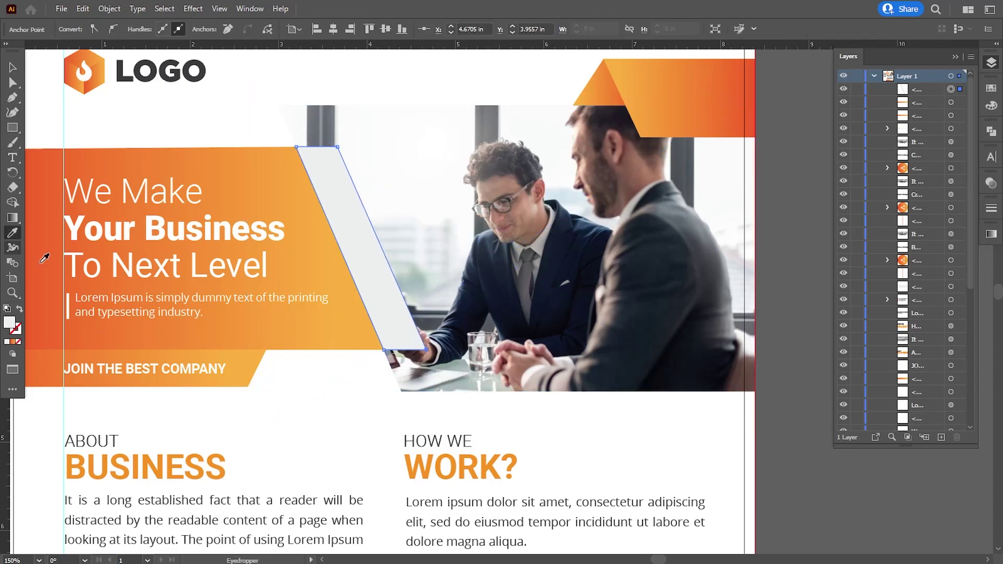
pyautogui.click(228, 180)
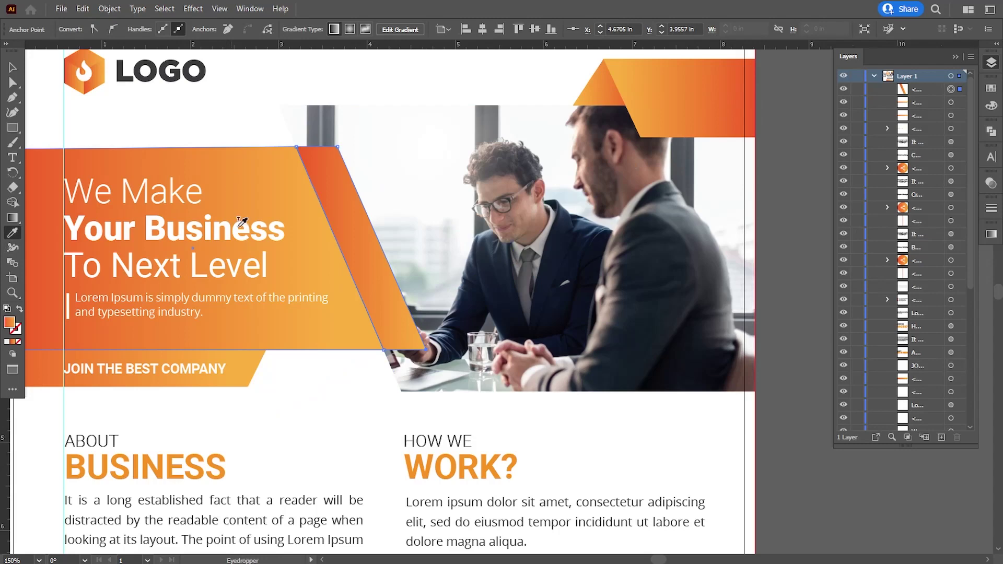
pyautogui.click(12, 217)
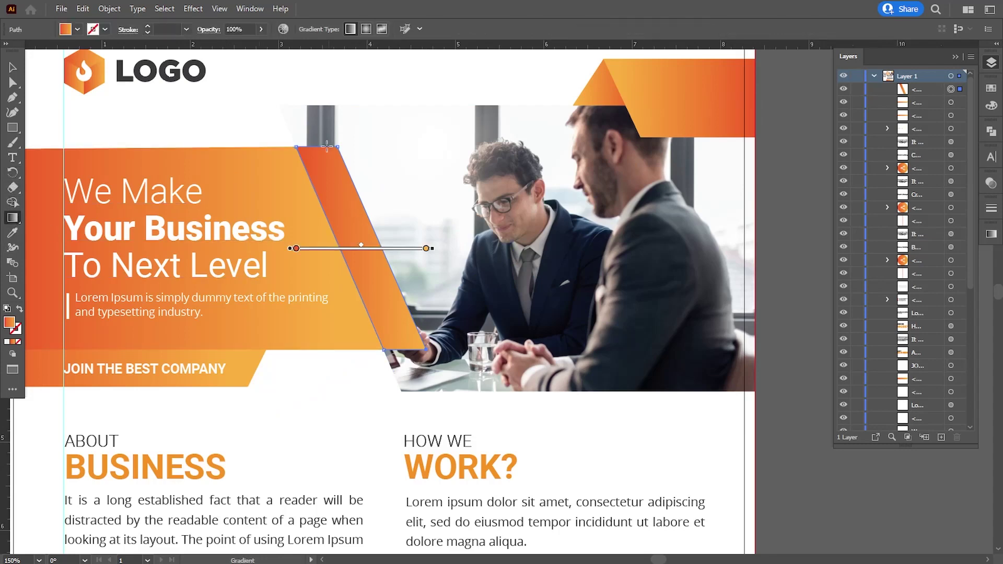
pyautogui.moveTo(317, 145); pyautogui.dragTo(405, 339)
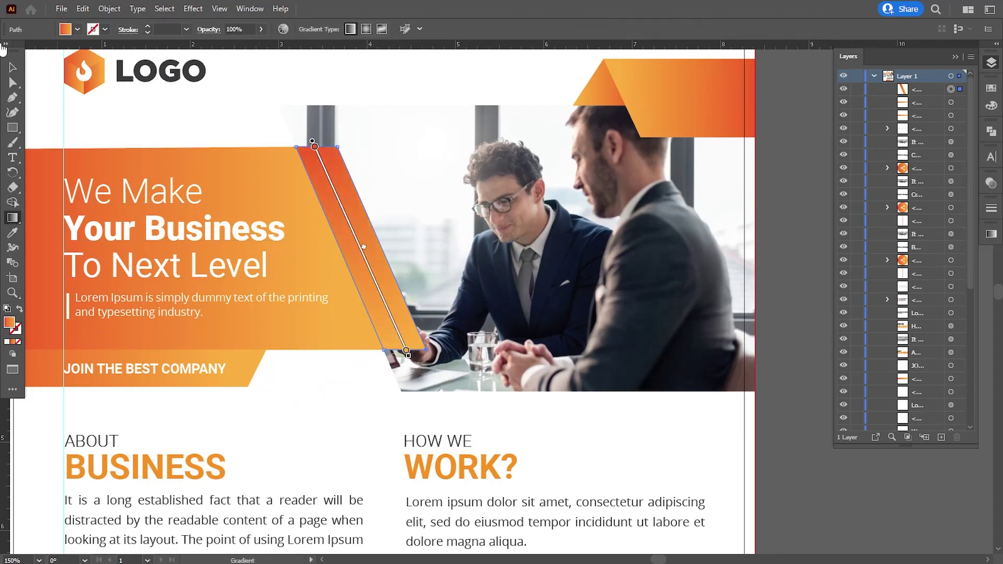
pyautogui.click(12, 67)
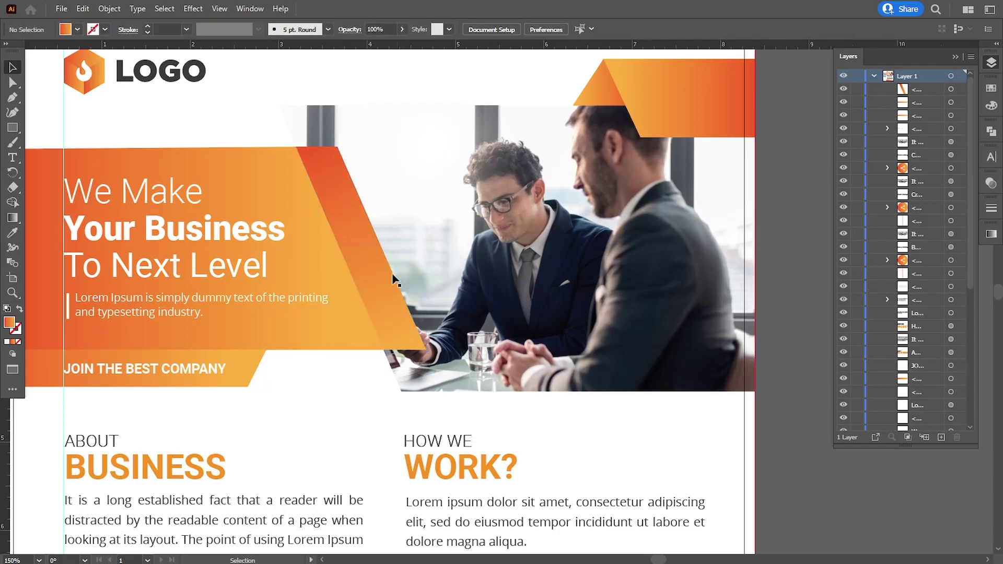
pyautogui.click(991, 182)
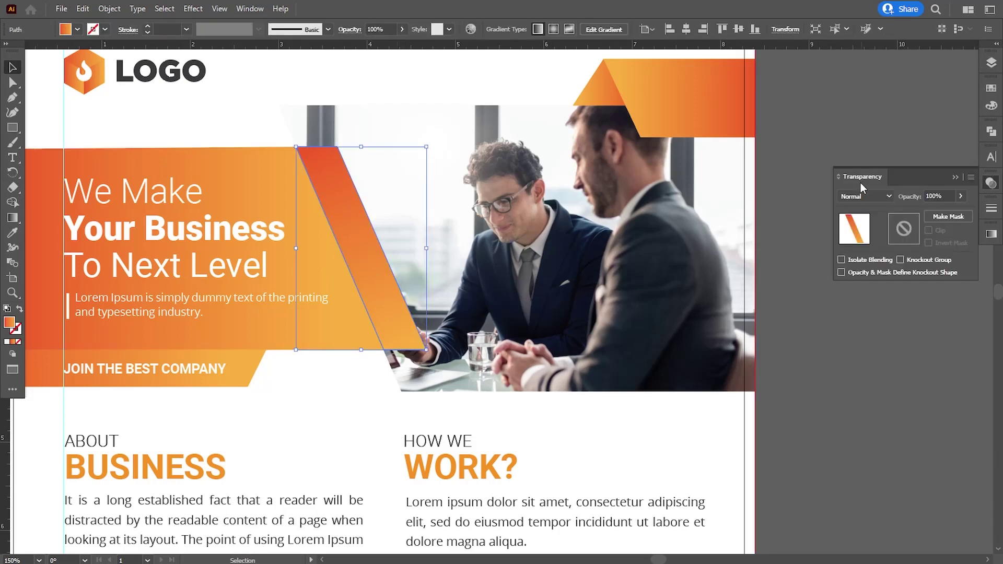
pyautogui.click(862, 197)
pyautogui.click(867, 242)
# Step: Move the QR code to the flyer's bottom-right and bring it to the front
pyautogui.click(834, 312)
pyautogui.hotkey('ctrl', '-')
pyautogui.hotkey('ctrl', '-')
pyautogui.hotkey('ctrl', '-')
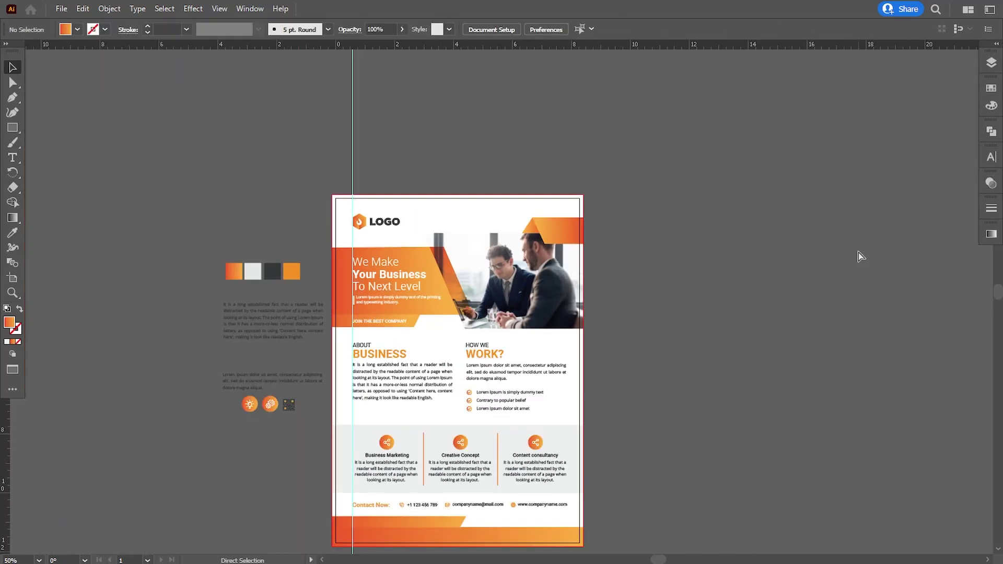
pyautogui.moveTo(630, 384)
pyautogui.mouseDown()
pyautogui.moveTo(623, 324)
pyautogui.moveTo(632, 319)
pyautogui.mouseUp()
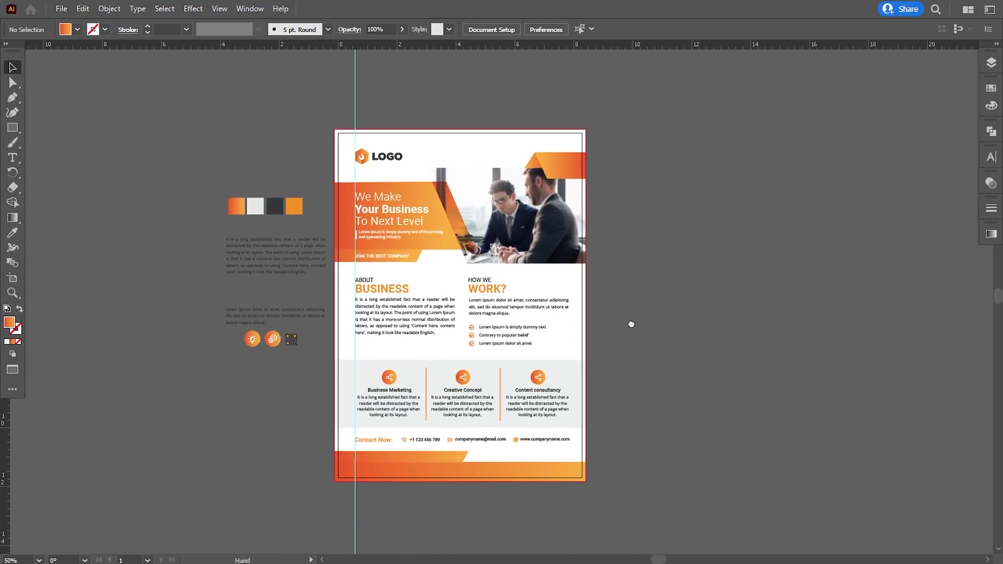
pyautogui.moveTo(293, 334)
pyautogui.mouseDown()
pyautogui.moveTo(569, 467)
pyautogui.moveTo(571, 435)
pyautogui.mouseUp()
pyautogui.rightClick(570, 434)
pyautogui.moveTo(626, 367)
pyautogui.click(721, 368)
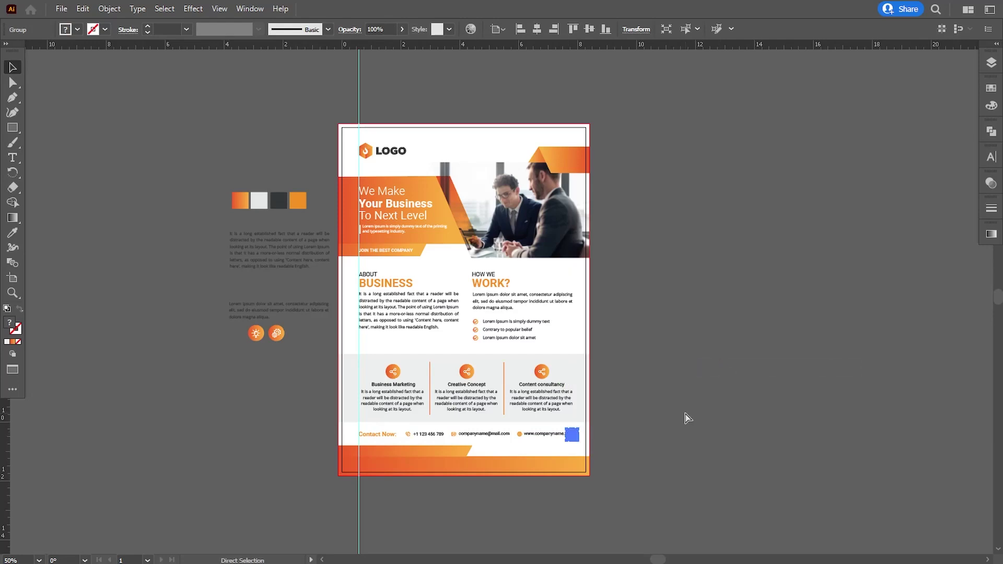
# Step: Resize the contact details row to about 4.88 in wide beside the QR code, nudging the QR up
pyautogui.hotkey('ctrl', '+')
pyautogui.moveTo(488, 370); pyautogui.dragTo(717, 414)
pyautogui.click(391, 329)
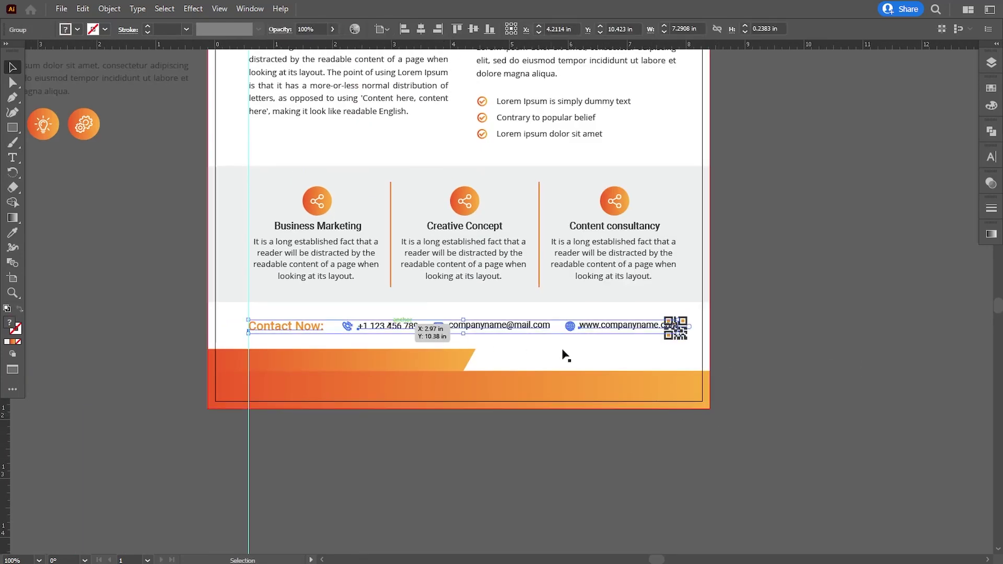
pyautogui.moveTo(688, 334); pyautogui.dragTo(612, 336)
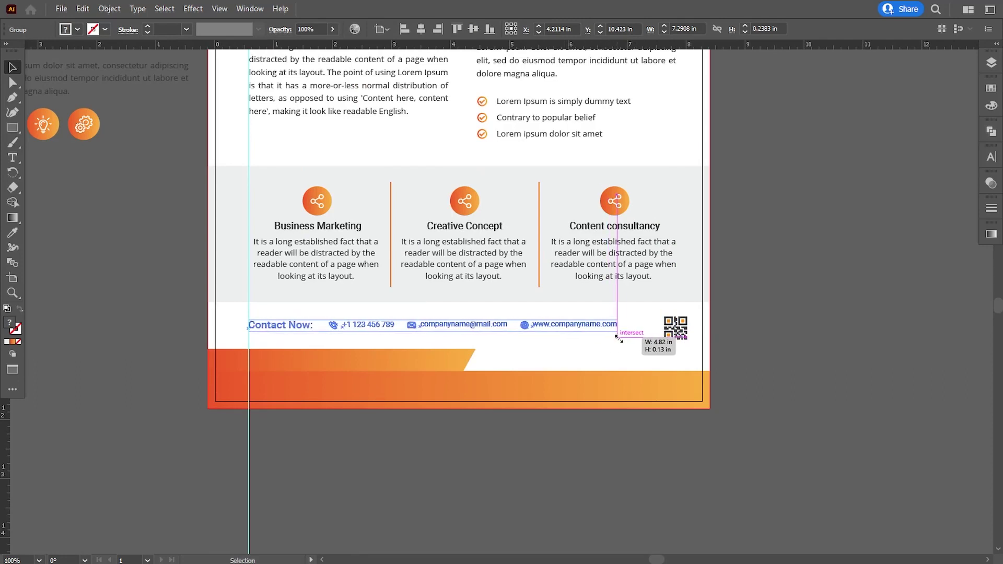
pyautogui.moveTo(612, 337)
pyautogui.mouseDown()
pyautogui.moveTo(663, 338)
pyautogui.moveTo(649, 343)
pyautogui.mouseUp()
pyautogui.click(676, 339)
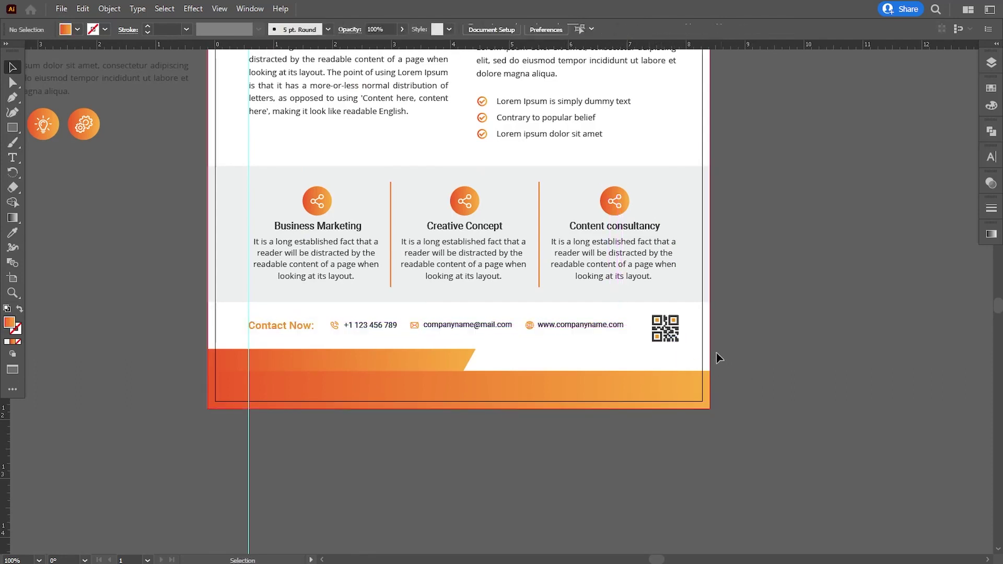
pyautogui.press('Up')
pyautogui.press('Up')
pyautogui.press('Up')
pyautogui.press('Up')
pyautogui.press('Up')
pyautogui.press('Up')
pyautogui.click(768, 375)
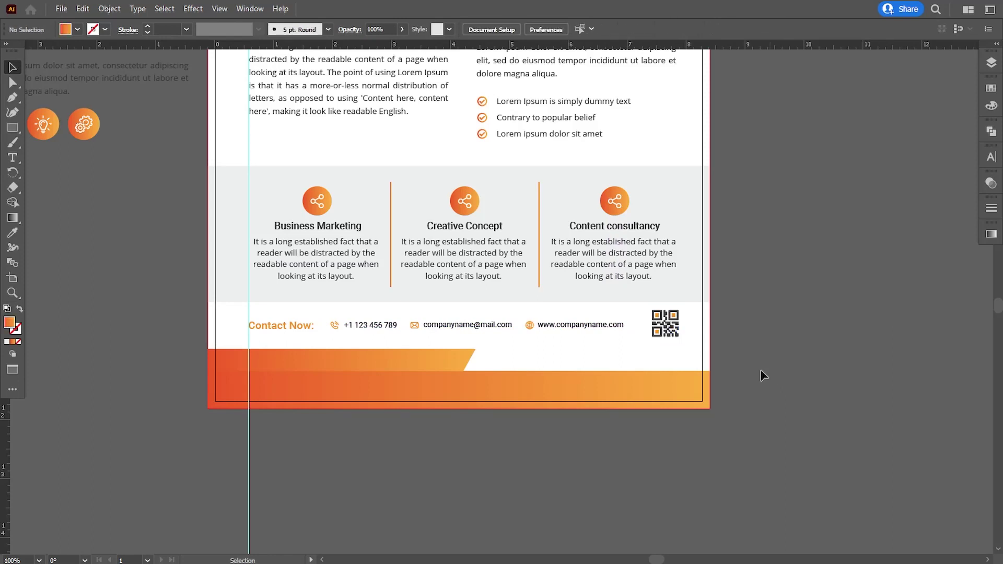
pyautogui.click(619, 325)
pyautogui.moveTo(627, 331); pyautogui.dragTo(634, 335)
pyautogui.click(768, 345)
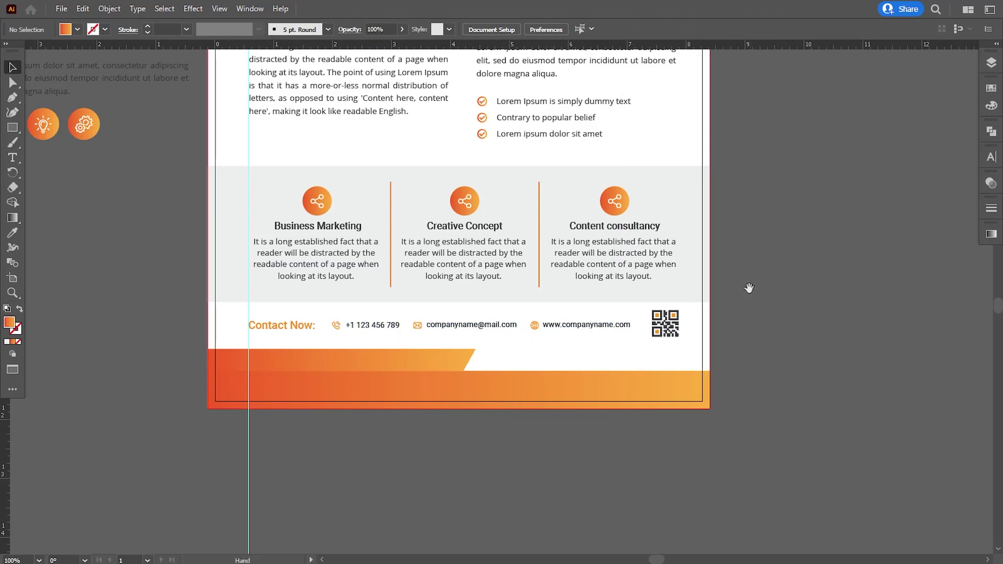
# Step: Place the lightbulb icon on the Creative Concept circle and bring it to the front
pyautogui.scroll(2, 747, 303)
pyautogui.scroll(2, 731, 266)
pyautogui.scroll(5, 578, 343)
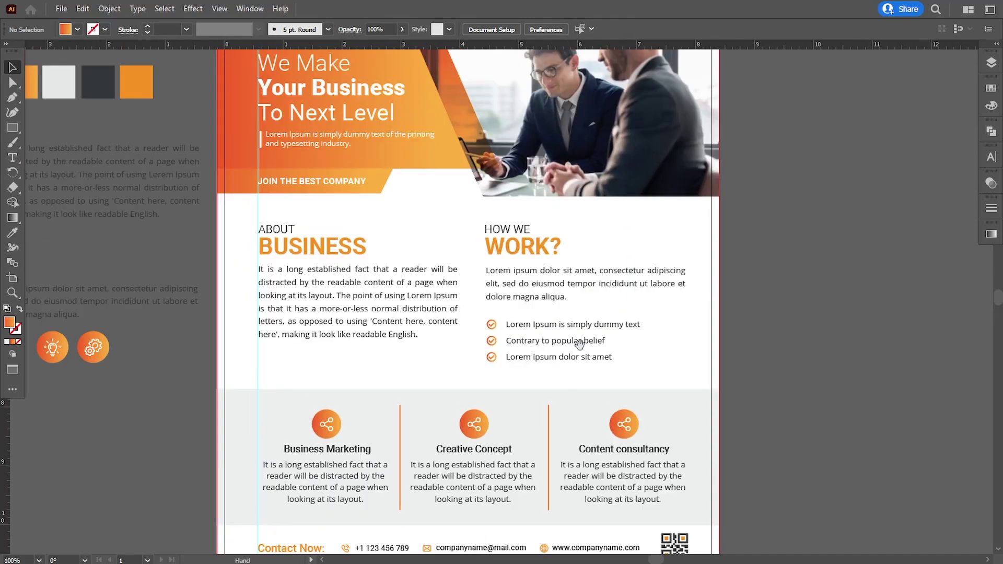
pyautogui.scroll(3, 578, 344)
pyautogui.hotkey('ctrl', '-')
pyautogui.moveTo(205, 362)
pyautogui.mouseDown()
pyautogui.moveTo(462, 409)
pyautogui.moveTo(478, 400)
pyautogui.mouseUp()
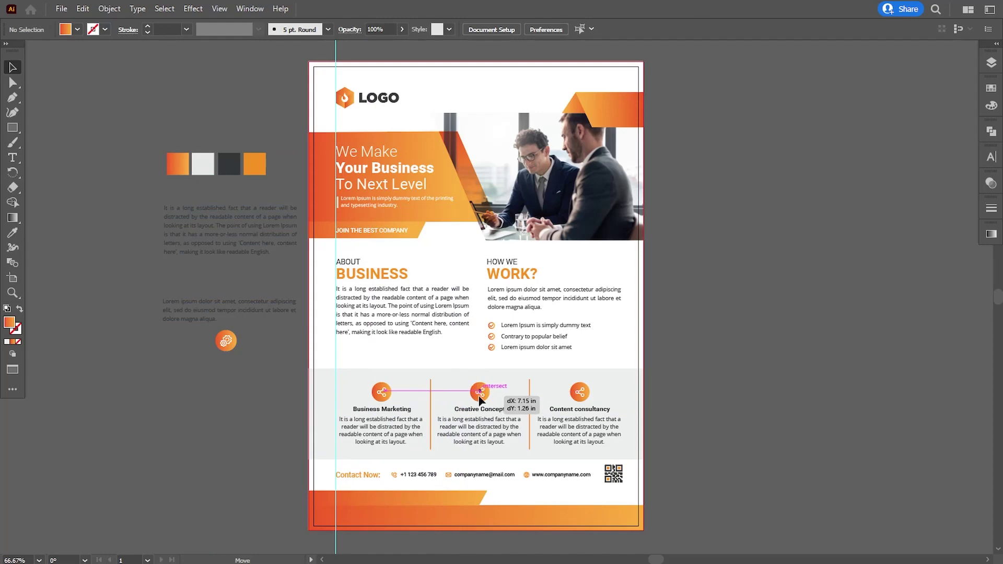
pyautogui.rightClick(479, 399)
pyautogui.click(605, 331)
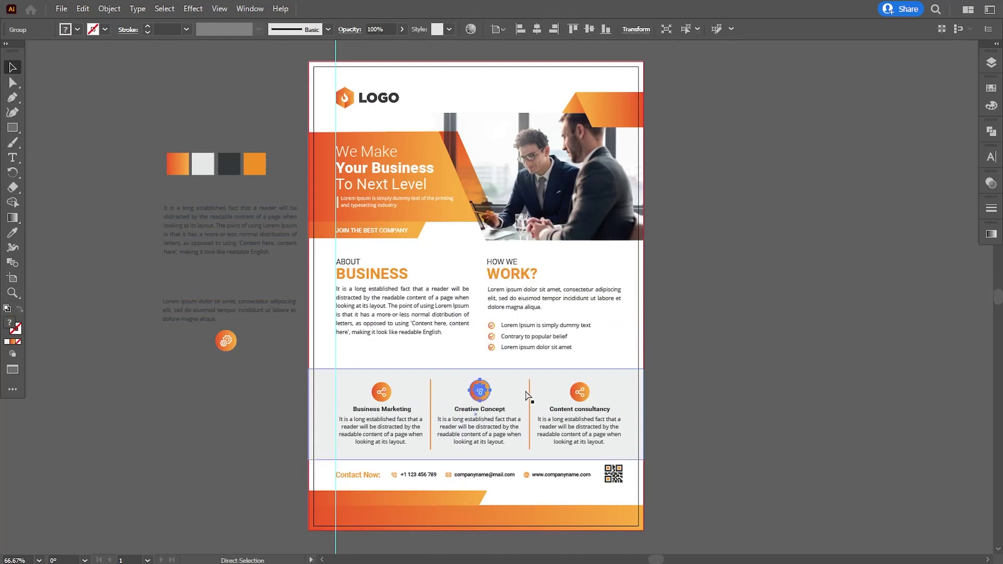
pyautogui.hotkey('ctrl', '+')
pyautogui.hotkey('ctrl', '+')
pyautogui.hotkey('ctrl', '+')
pyautogui.moveTo(494, 305); pyautogui.dragTo(494, 304)
pyautogui.hotkey('ctrl', '+')
pyautogui.click(991, 62)
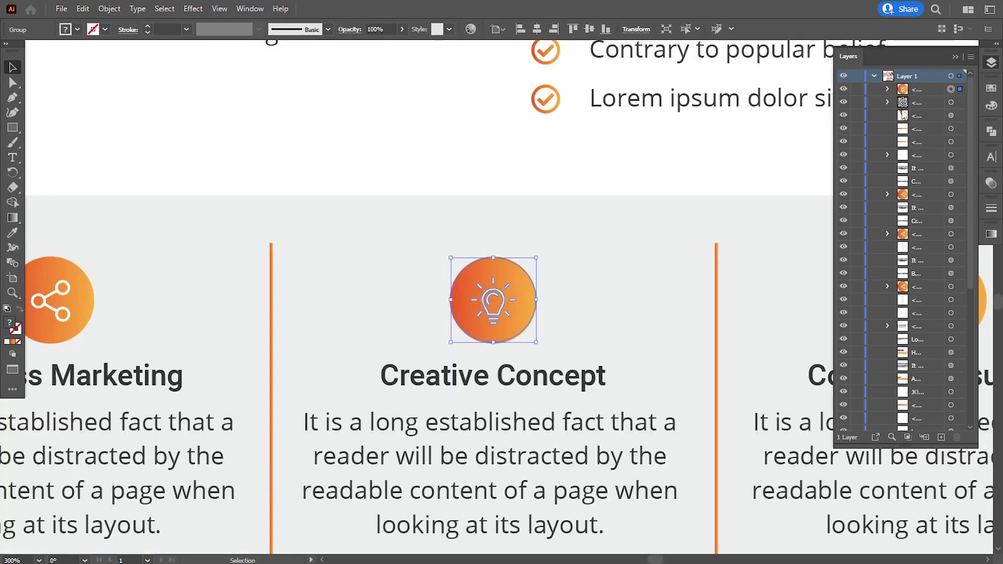
pyautogui.hotkey('ctrl', 'shift', 'a')
pyautogui.hotkey('ctrl', '0')
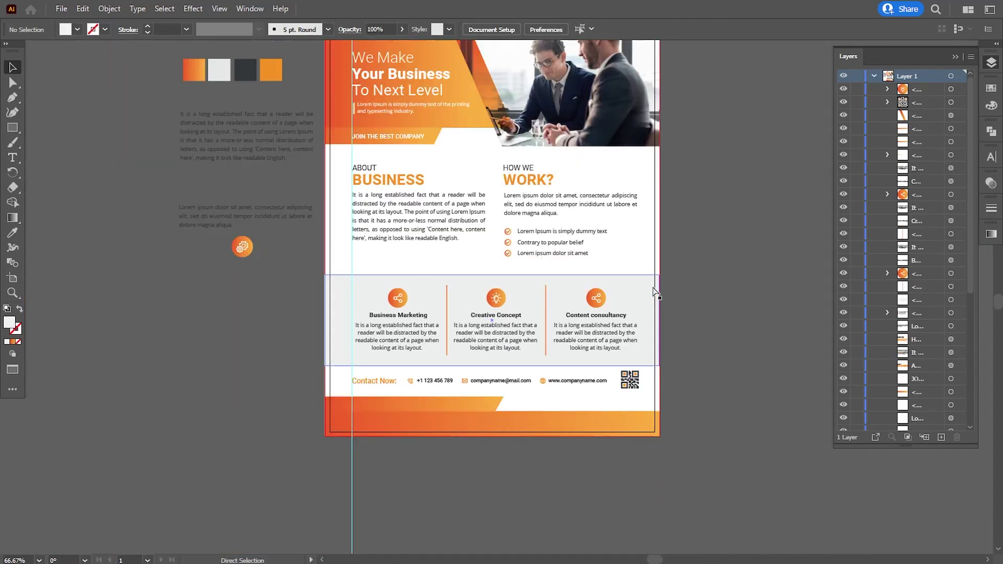
pyautogui.hotkey('ctrl', '1')
# Step: Place the gear icon on the Content consultancy circle, bring it forward, centre and resize it
pyautogui.moveTo(119, 232); pyautogui.dragTo(649, 295)
pyautogui.rightClick(651, 300)
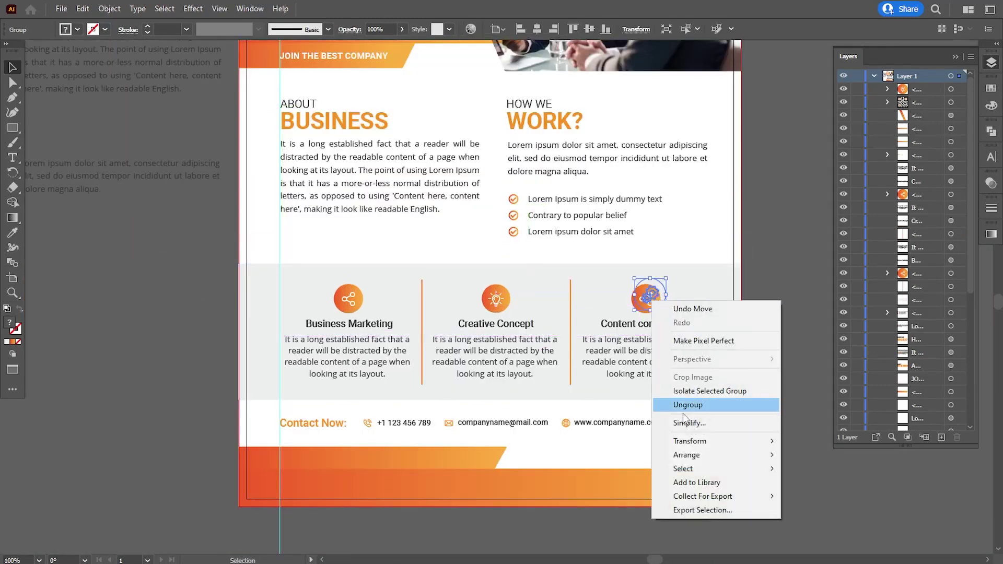
pyautogui.click(815, 455)
pyautogui.hotkey('ctrl', '+')
pyautogui.hotkey('ctrl', '+')
pyautogui.hotkey('ctrl', '+')
pyautogui.moveTo(526, 311); pyautogui.dragTo(519, 315)
pyautogui.keyDown('shift'); pyautogui.click(519, 316); pyautogui.keyUp('shift')
pyautogui.moveTo(533, 264); pyautogui.dragTo(530, 264)
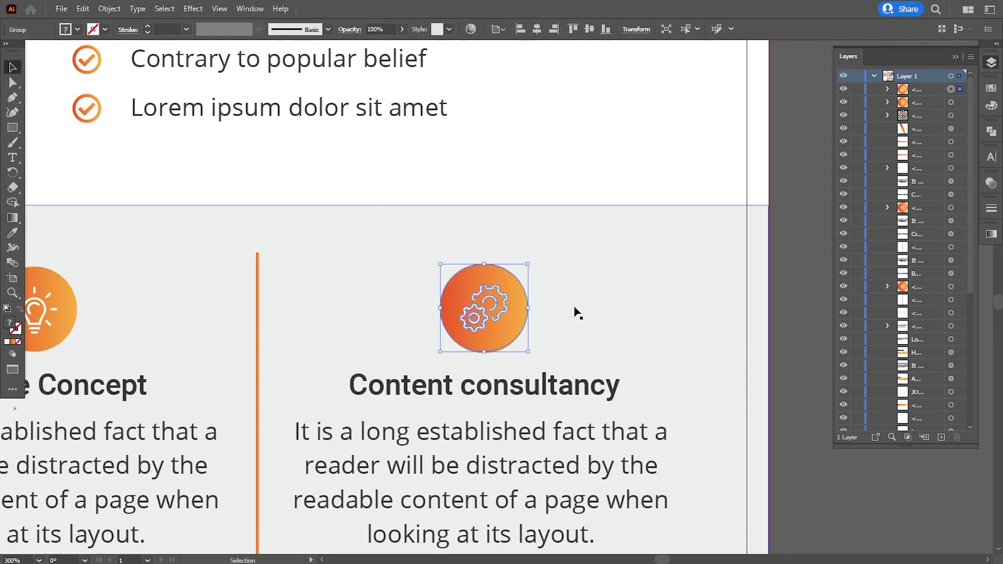
pyautogui.click(573, 314)
pyautogui.hotkey('ctrl', '-')
pyautogui.hotkey('ctrl', '-')
pyautogui.hotkey('ctrl', '-')
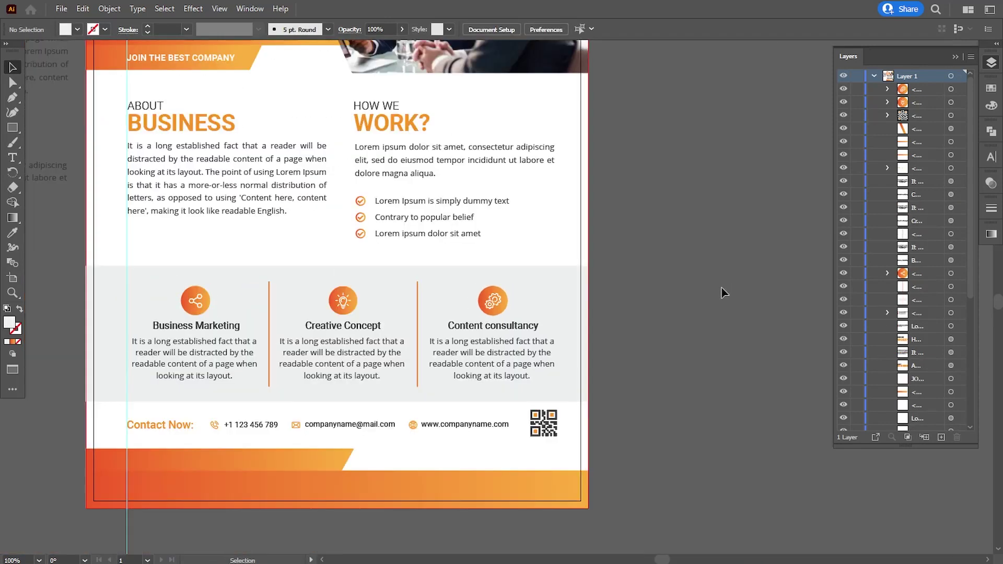
pyautogui.moveTo(622, 356); pyautogui.dragTo(645, 351)
pyautogui.hotkey('ctrl', '-')
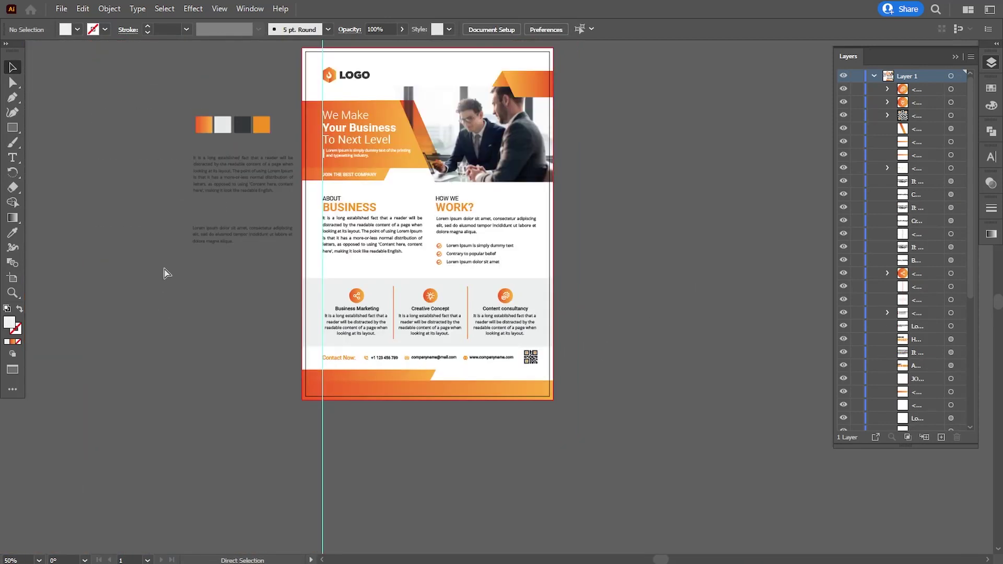
# Step: Delete the leftover swatches and text beside the artboard, then collapse and hide Layer 1
pyautogui.moveTo(183, 126); pyautogui.dragTo(295, 248)
pyautogui.press('Delete')
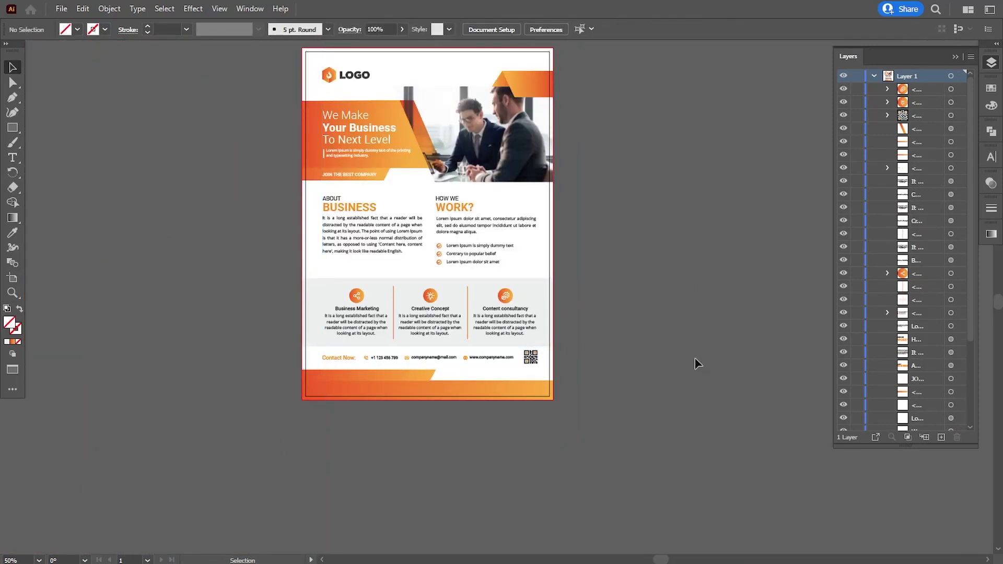
pyautogui.moveTo(695, 360); pyautogui.dragTo(791, 408)
pyautogui.click(874, 75)
pyautogui.click(955, 57)
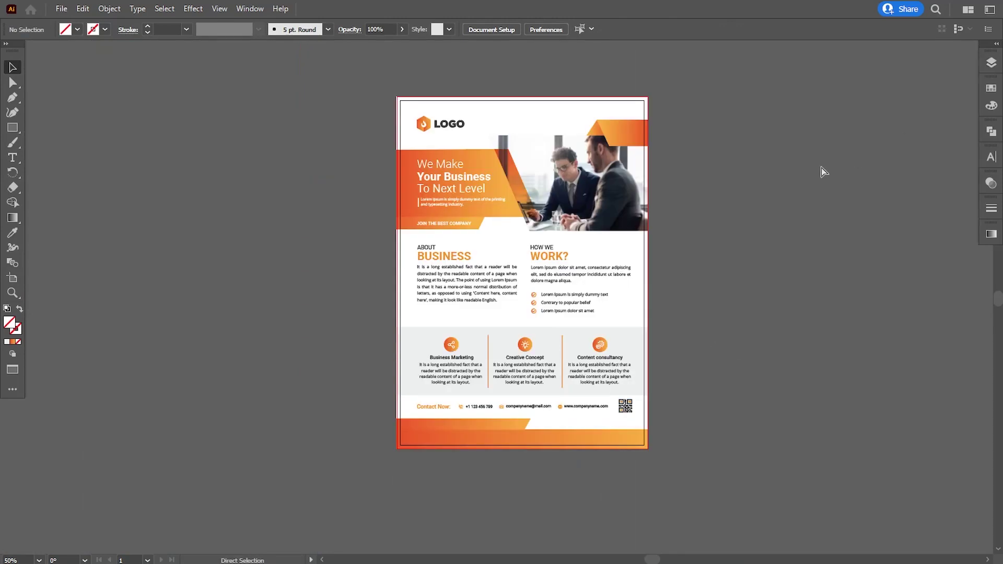
pyautogui.hotkey('ctrl', '+')
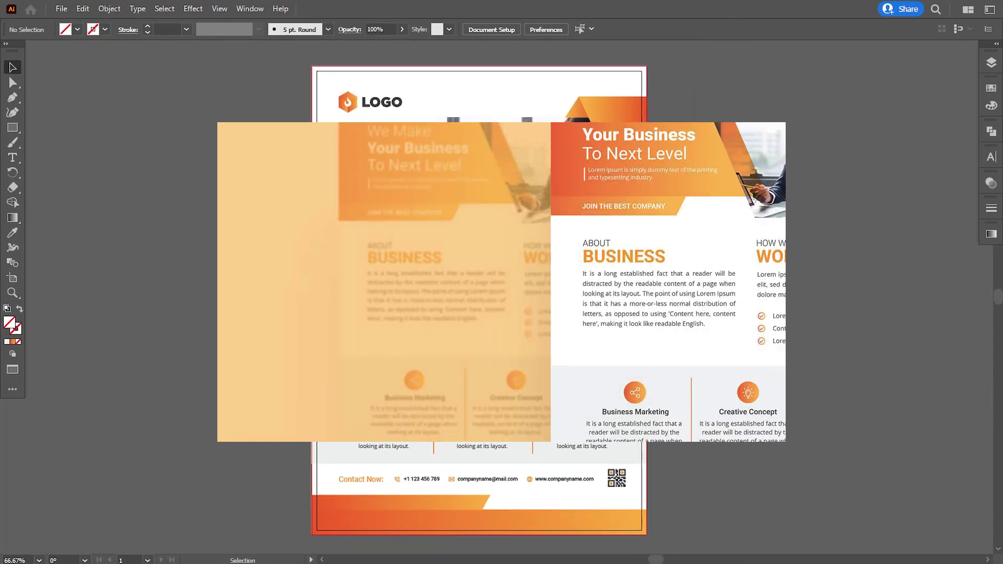